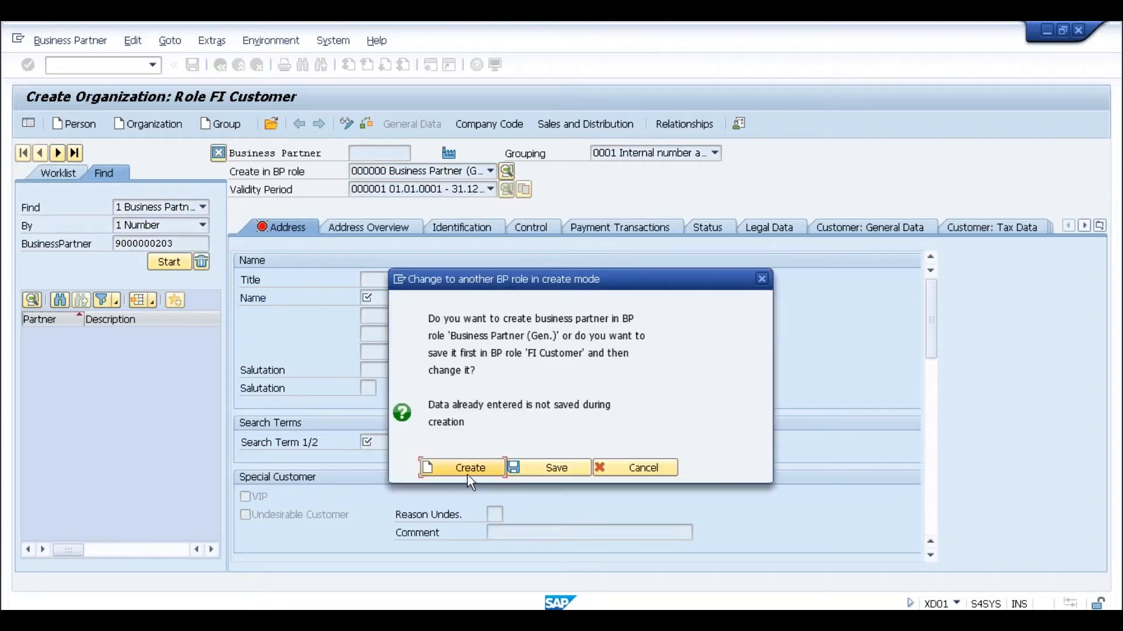
- Create a general-role organization titled 0003 Company, named 'Test for SLOG', country IN
left_click(471, 469)
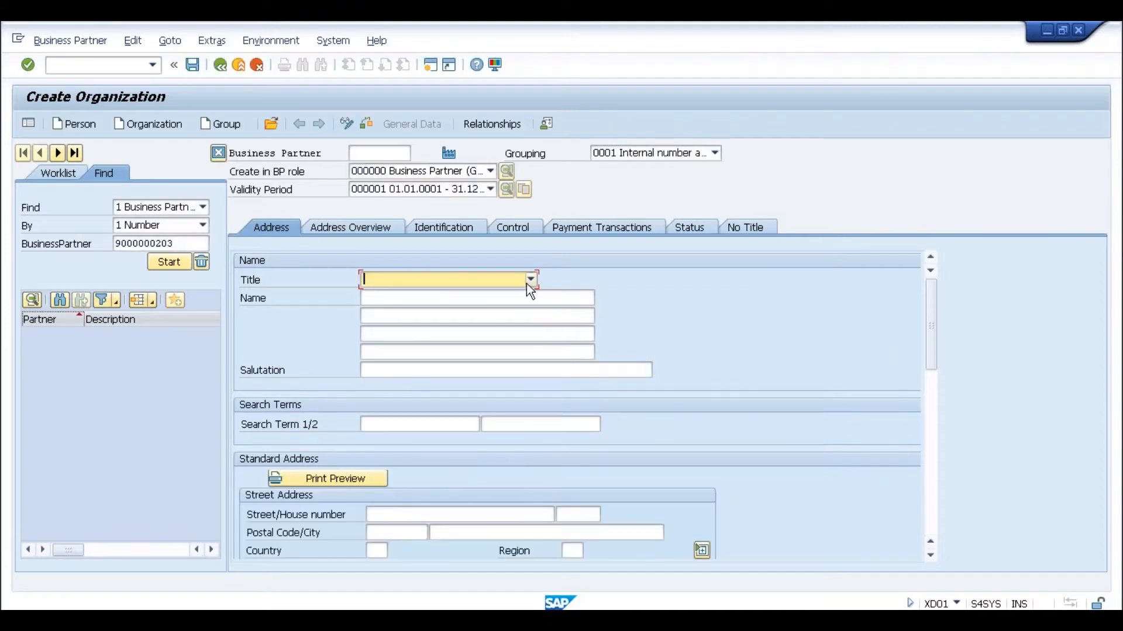
left_click(530, 280)
left_click(493, 293)
left_click(471, 300)
type("Test ")
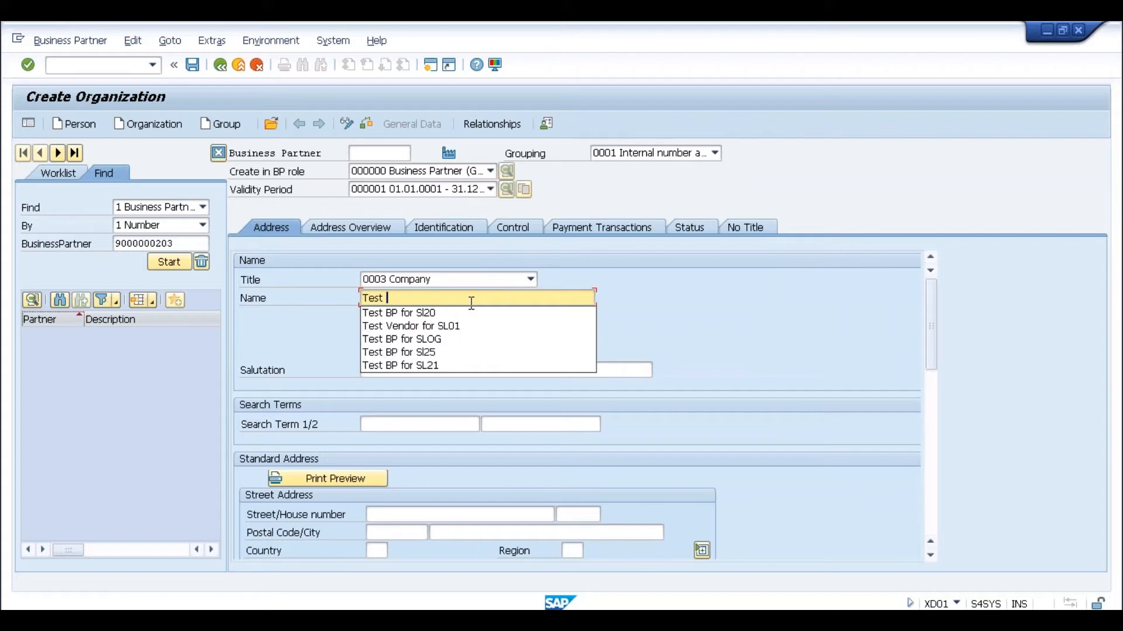
type("for")
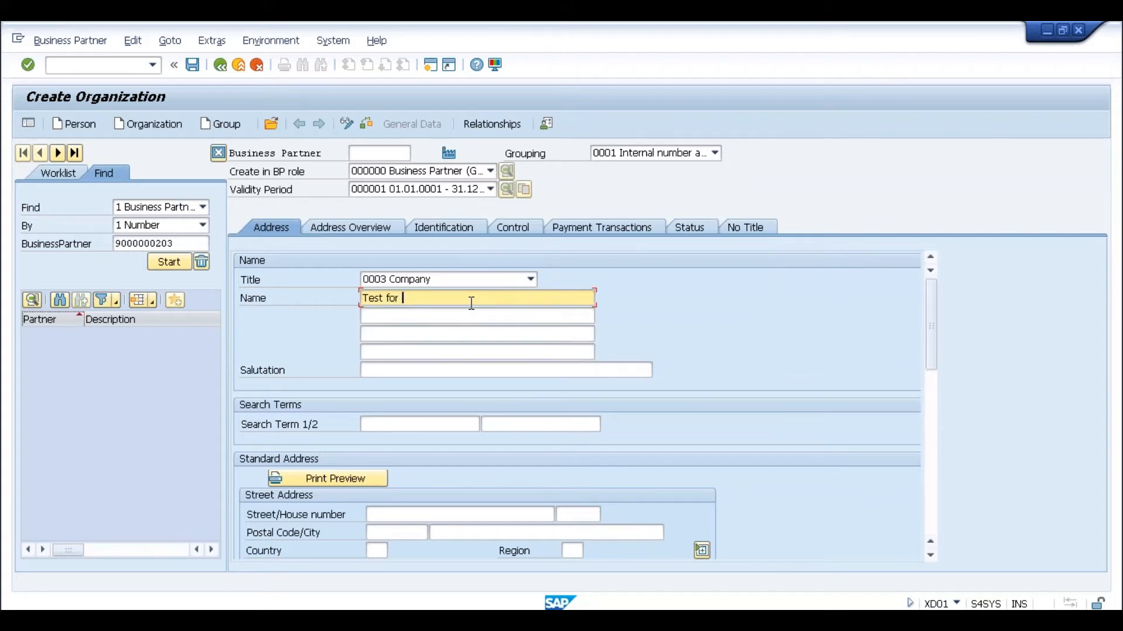
type(" SLOG")
left_click(383, 551)
type("IN")
key("Return")
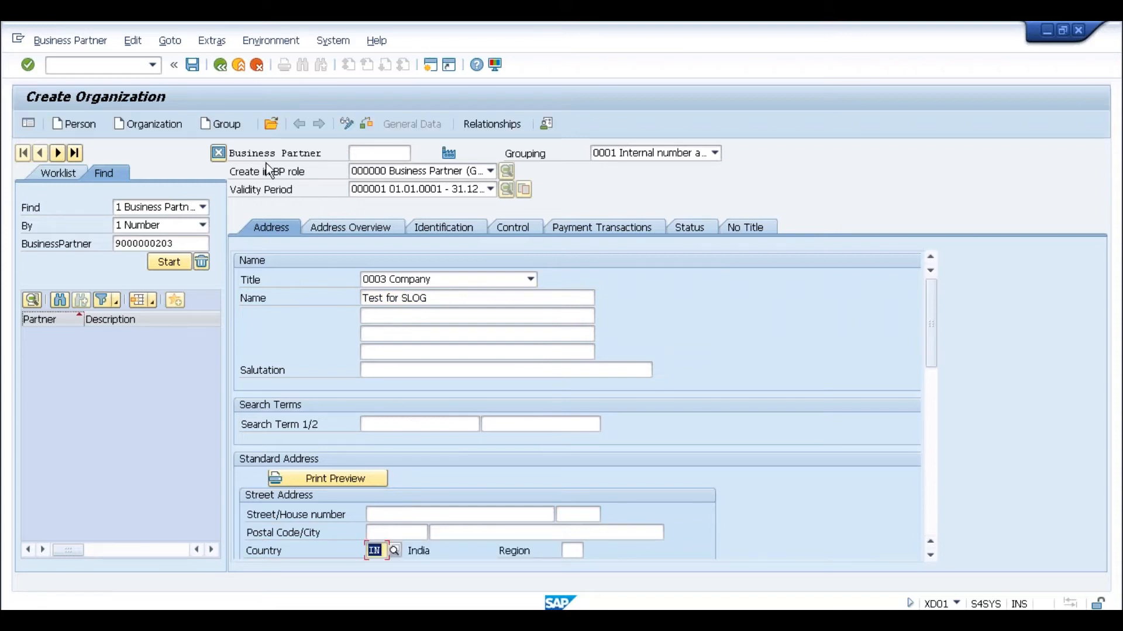
- Try saving the partner and acknowledge the BU_PARTNER number-range error
left_click(192, 64)
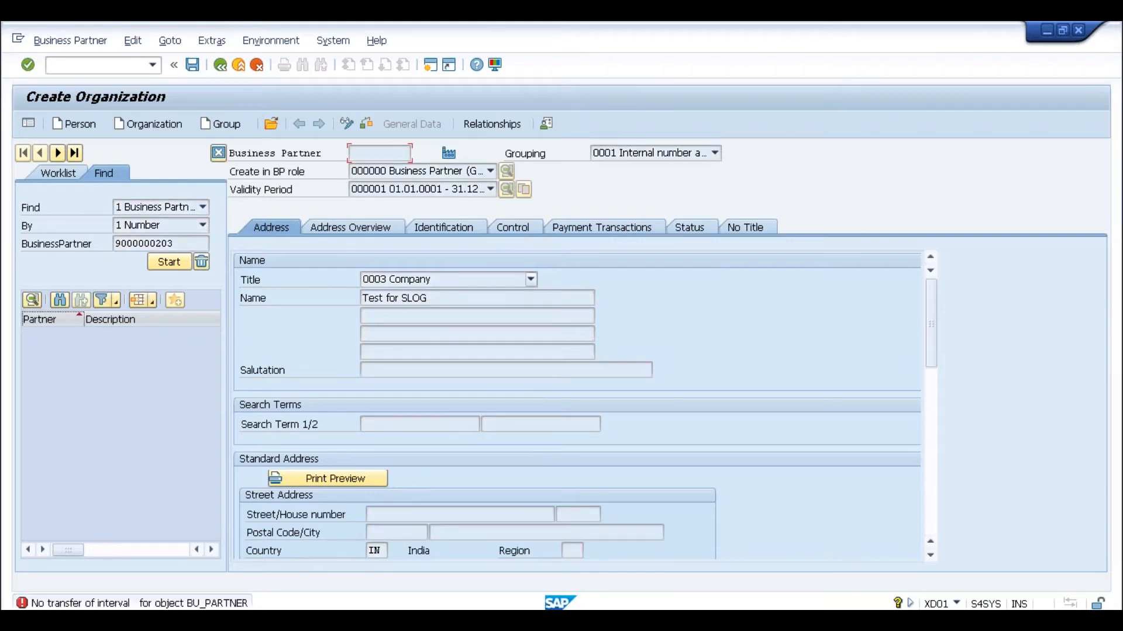
key("Return")
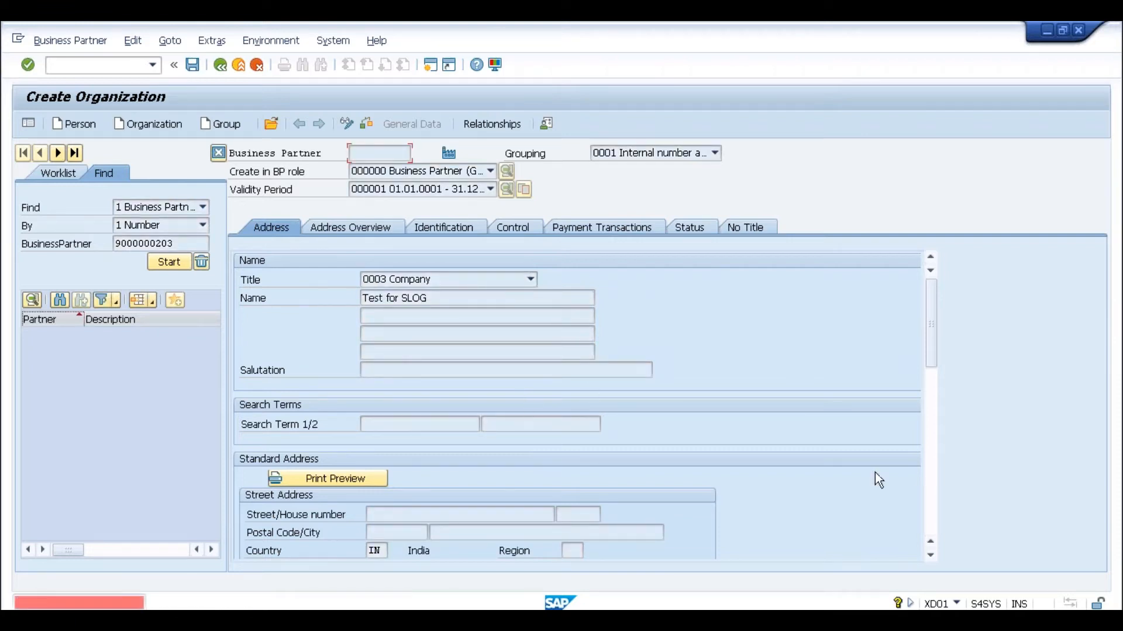
scroll(928, 467, "down", 10)
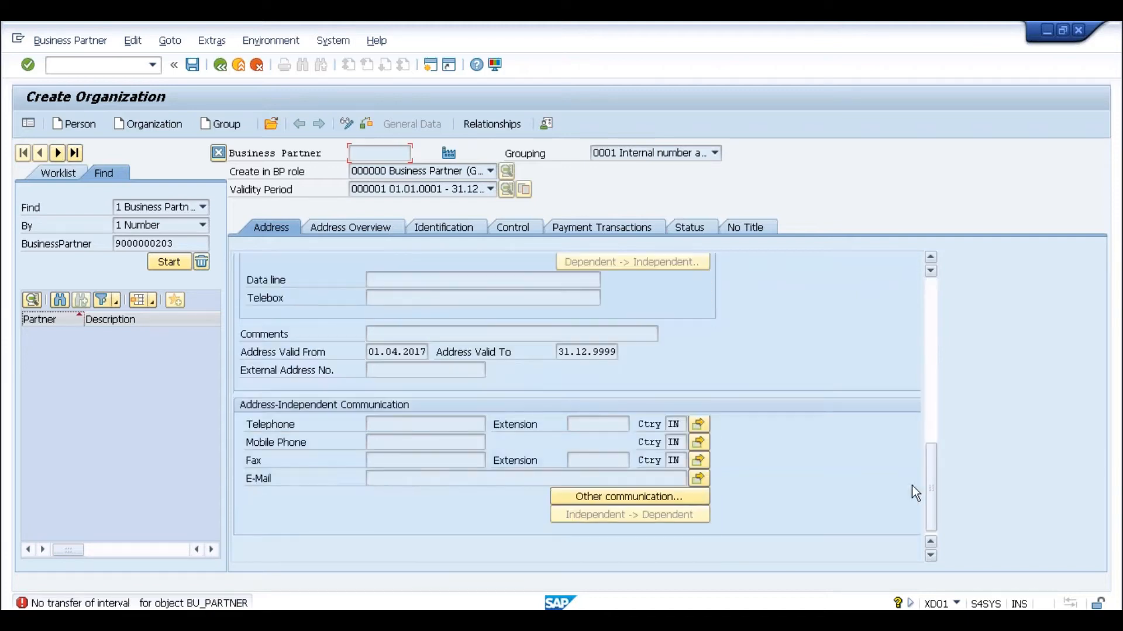
left_click(331, 231)
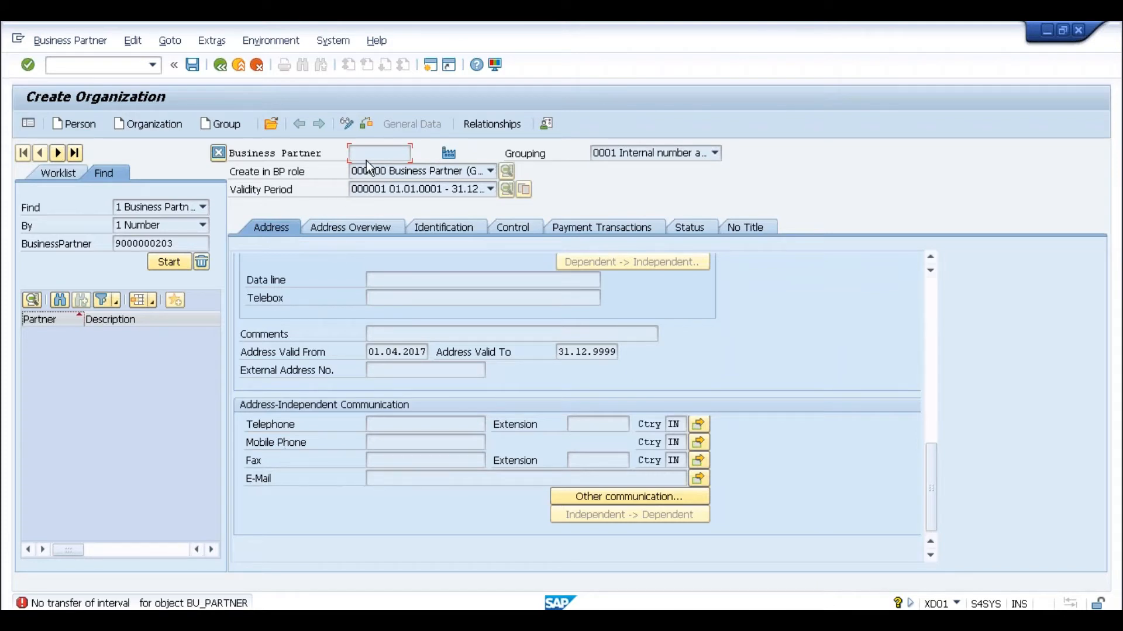
- Rerun transaction BP from the command history and start a new organization
left_click(154, 64)
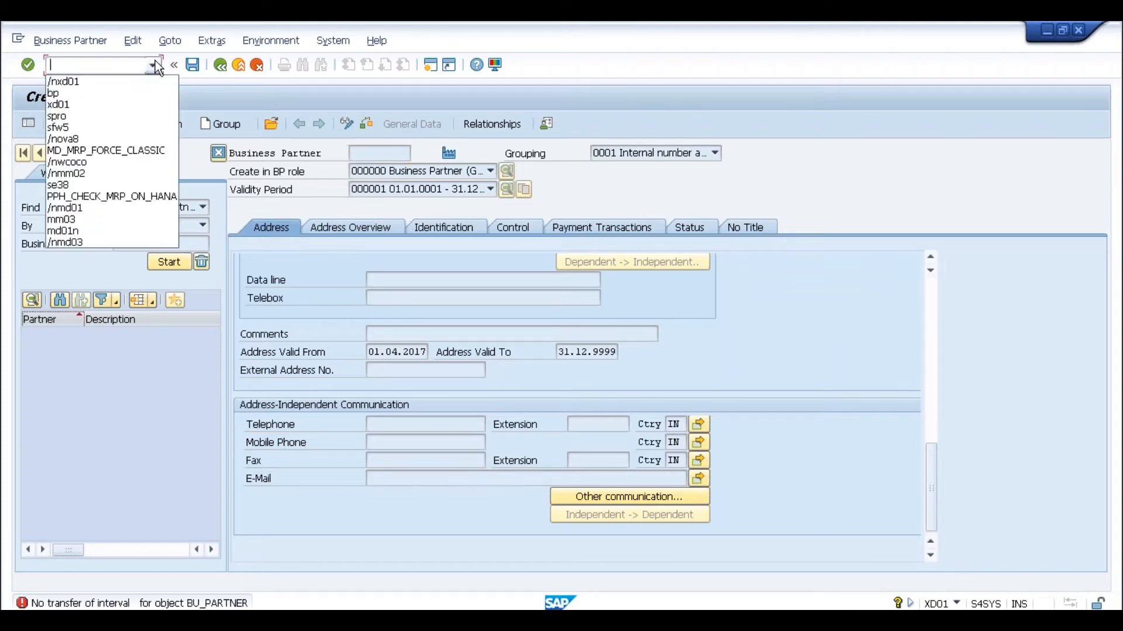
left_click(110, 94)
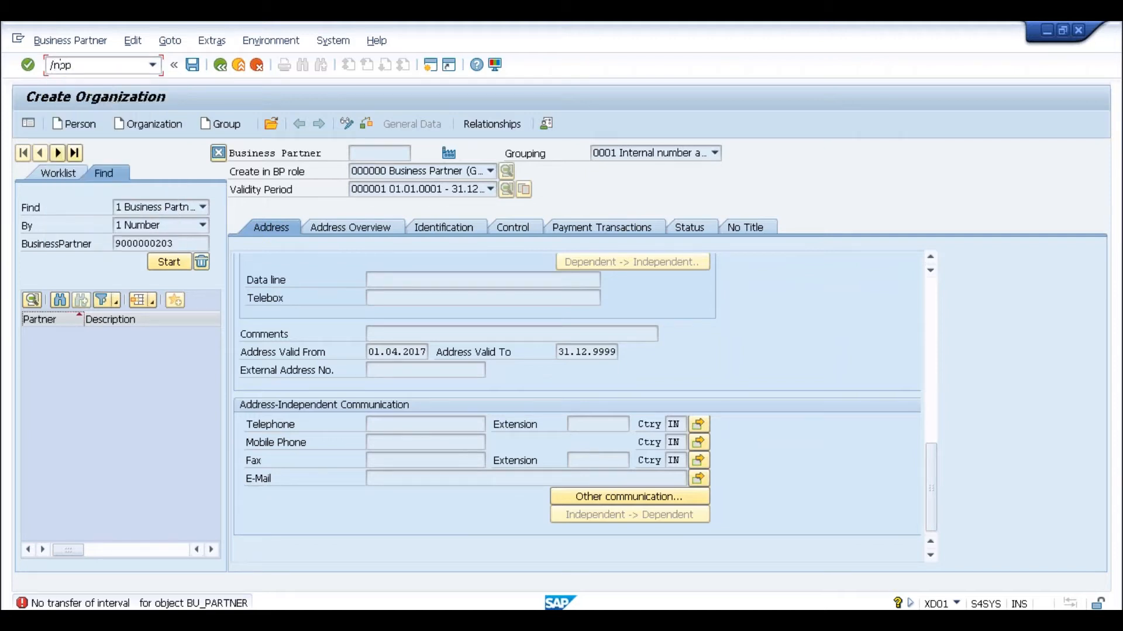
key("Return")
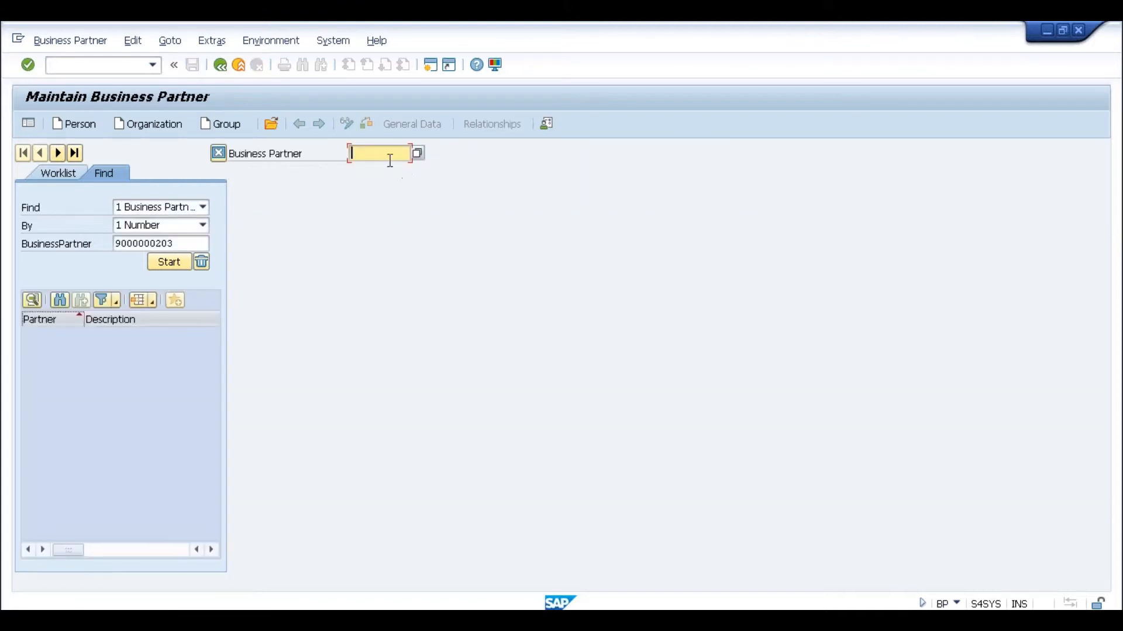
left_click(177, 123)
left_click(490, 172)
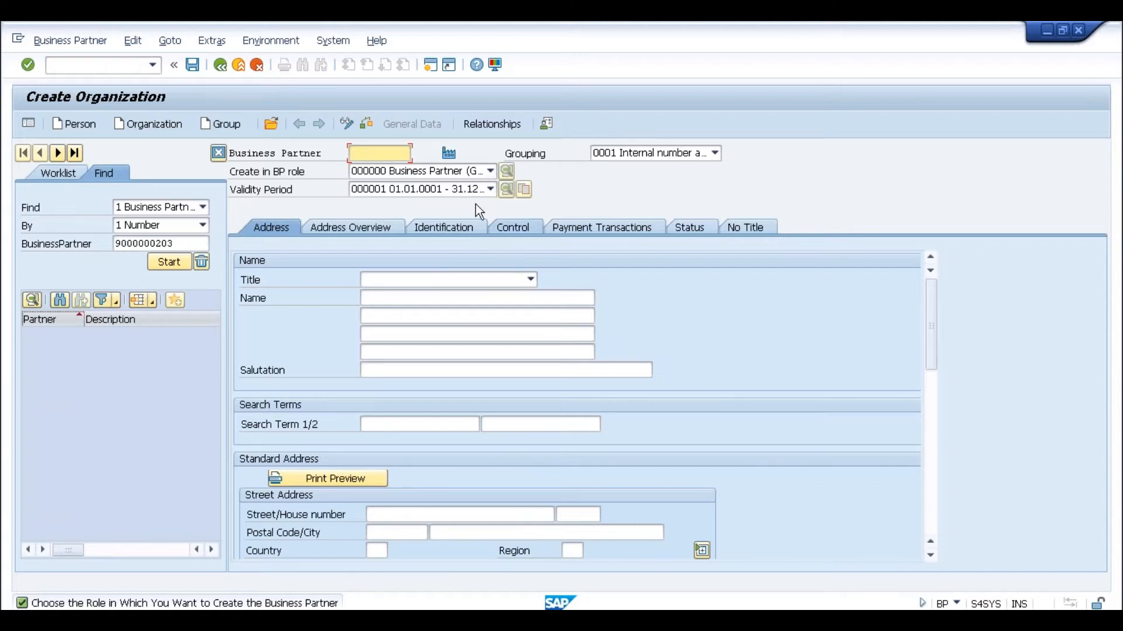
- Create the organization directly in role FLCU00 FI Customer
left_click(490, 171)
left_click(490, 249)
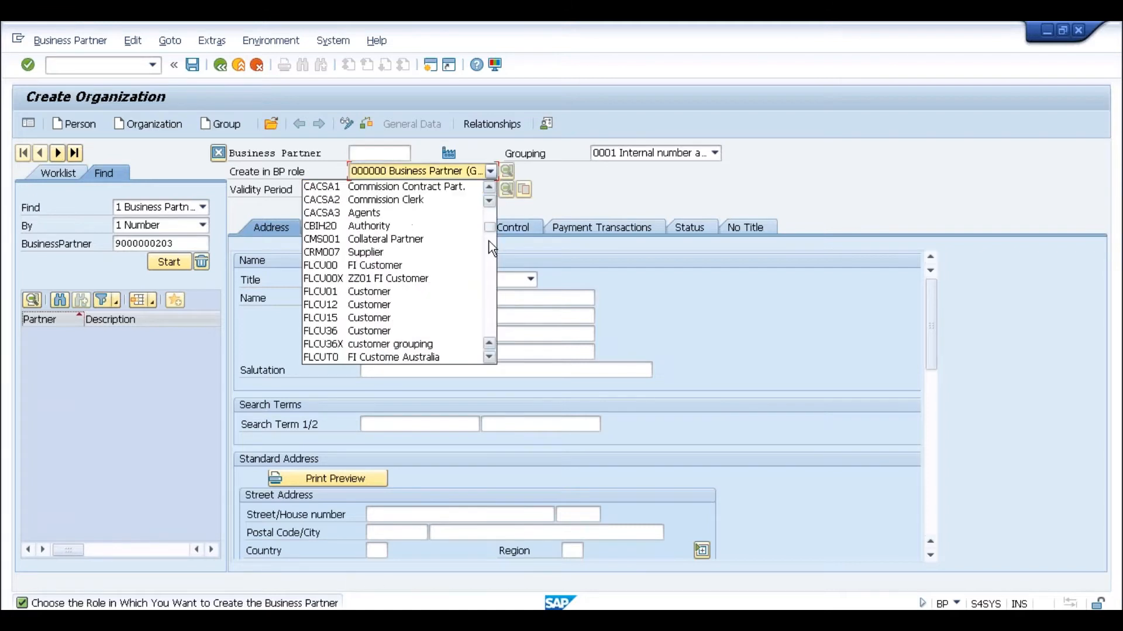
left_click(406, 265)
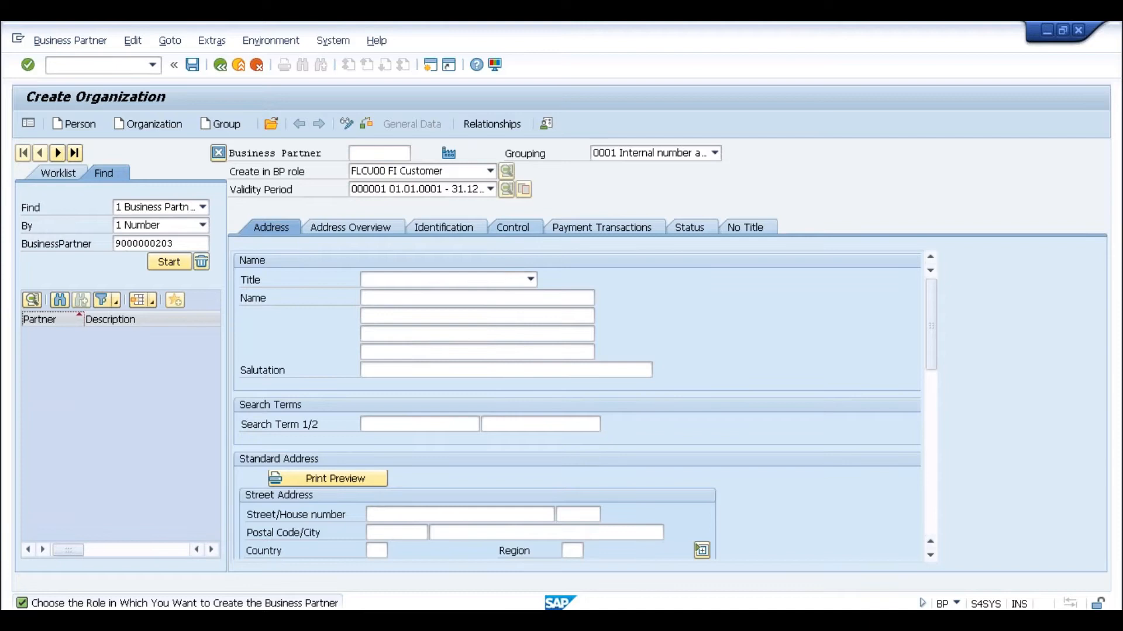
left_click(447, 467)
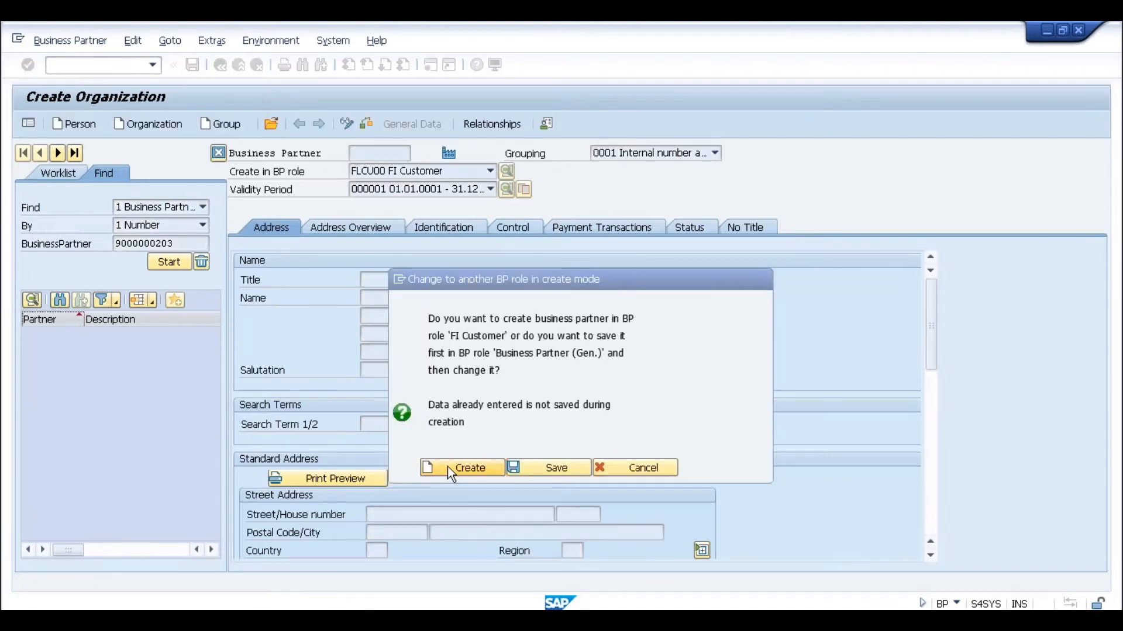
- Set title 0003 Company, name Test and search term Test
left_click(494, 278)
left_click(471, 297)
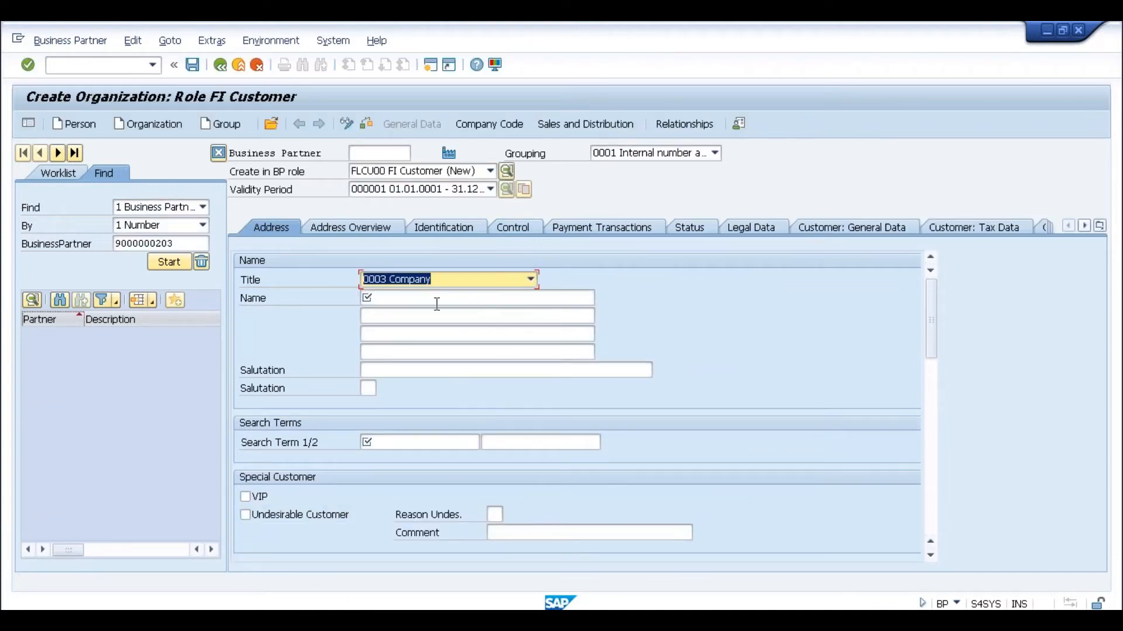
left_click(436, 304)
type("Test")
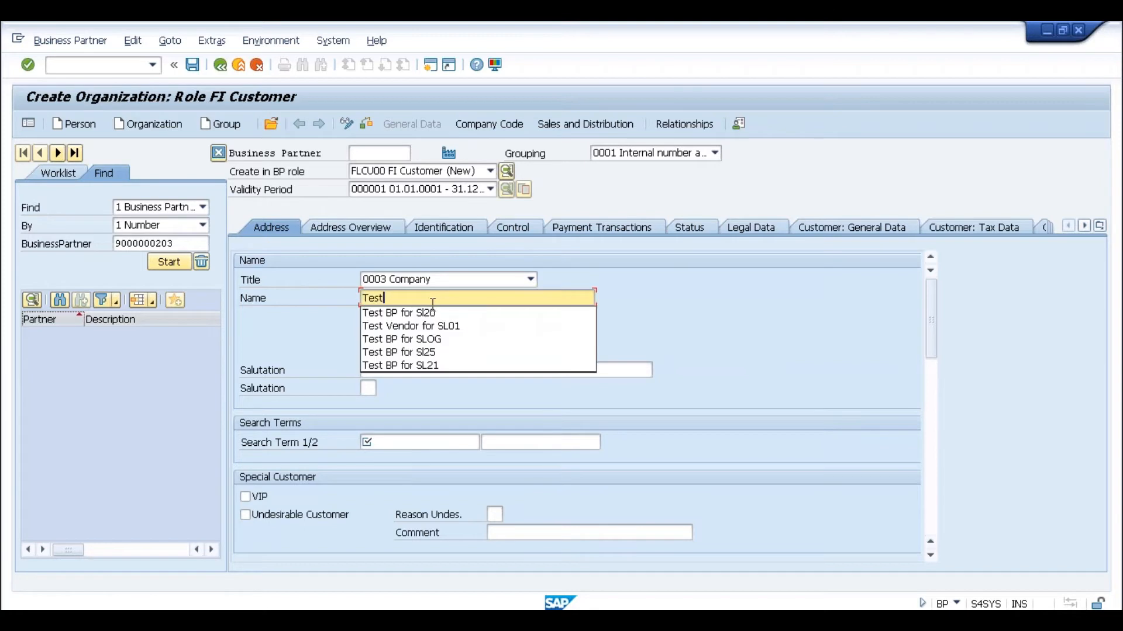
left_click(280, 342)
left_click(465, 446)
type("Test")
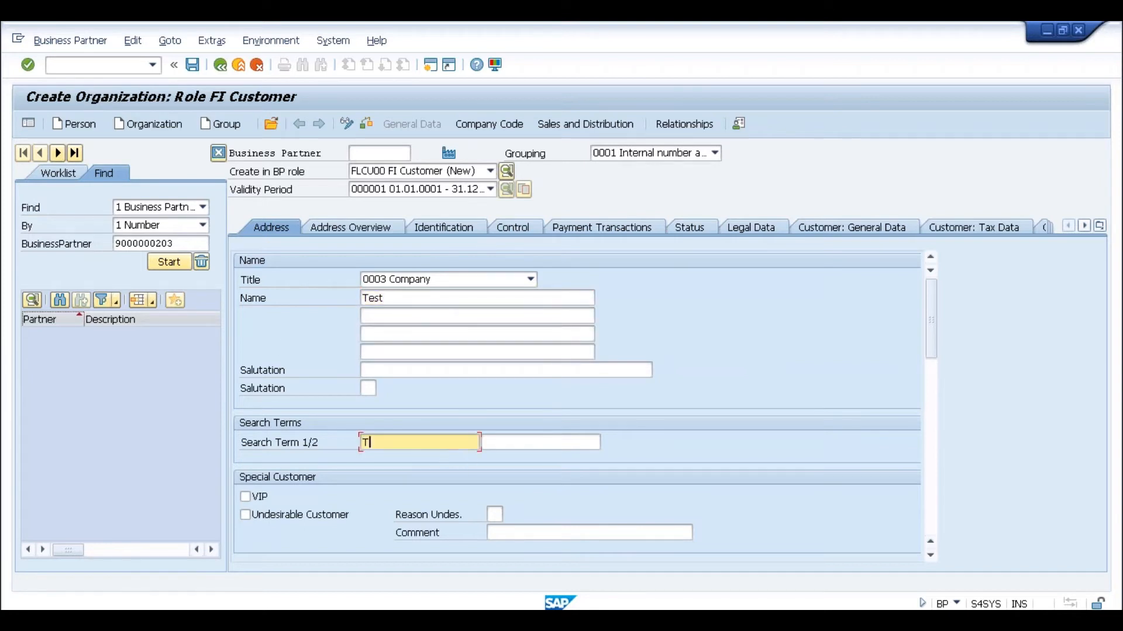
left_click(931, 396)
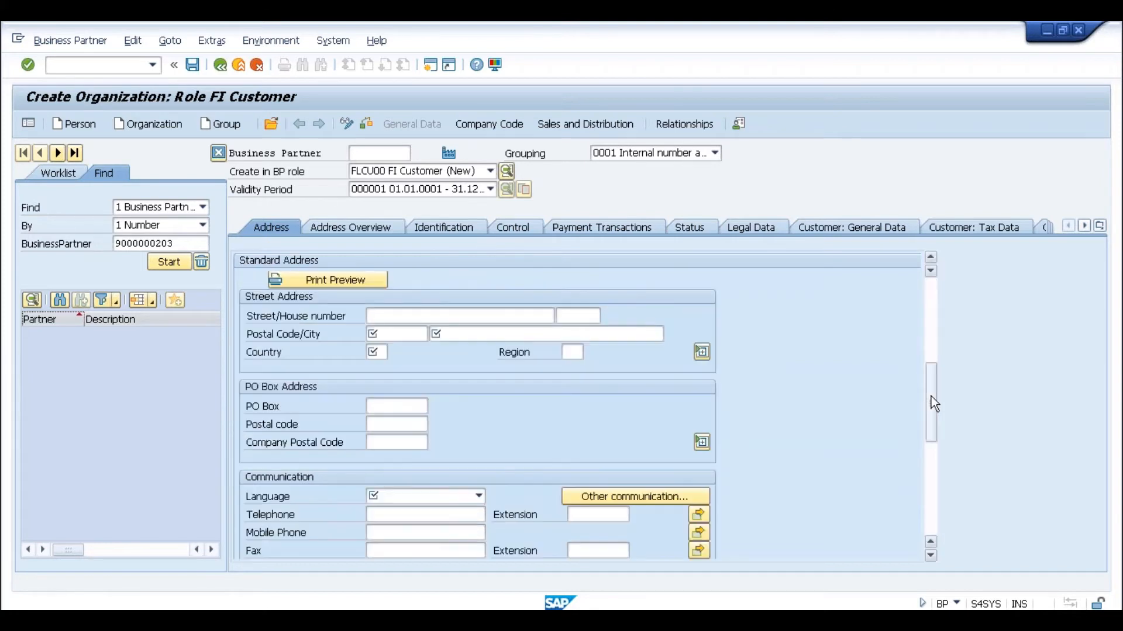
- Enter postal code 560000, city Test, country IN, language EN, and attempt to save
left_click(397, 334)
type("560000")
key("Tab")
type("Test")
key("Tab")
type("IN")
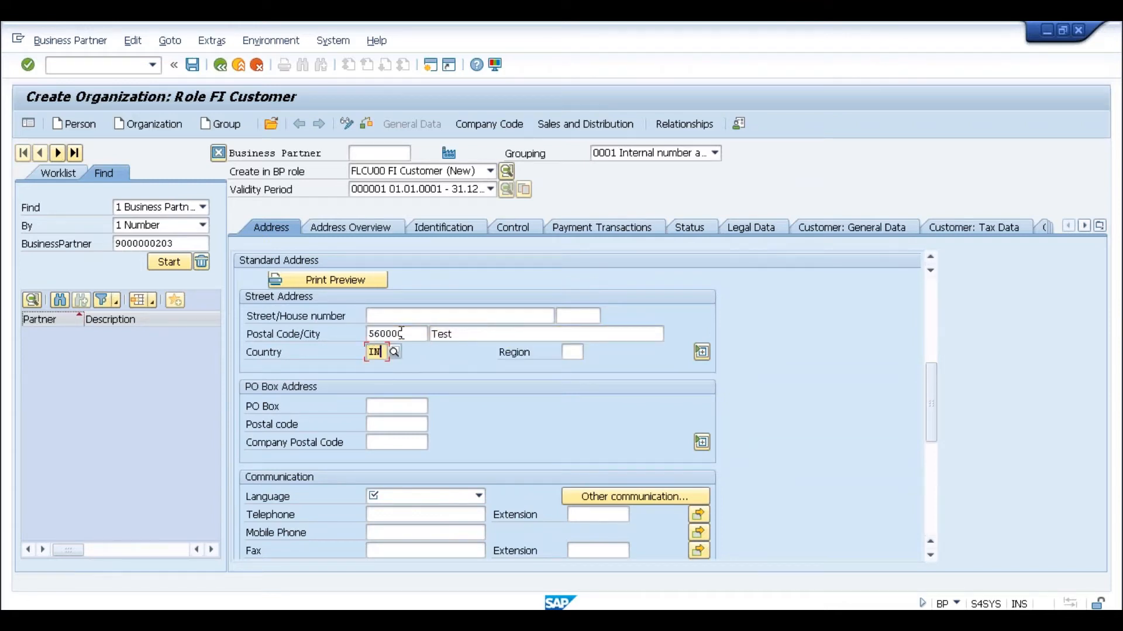
left_click(445, 498)
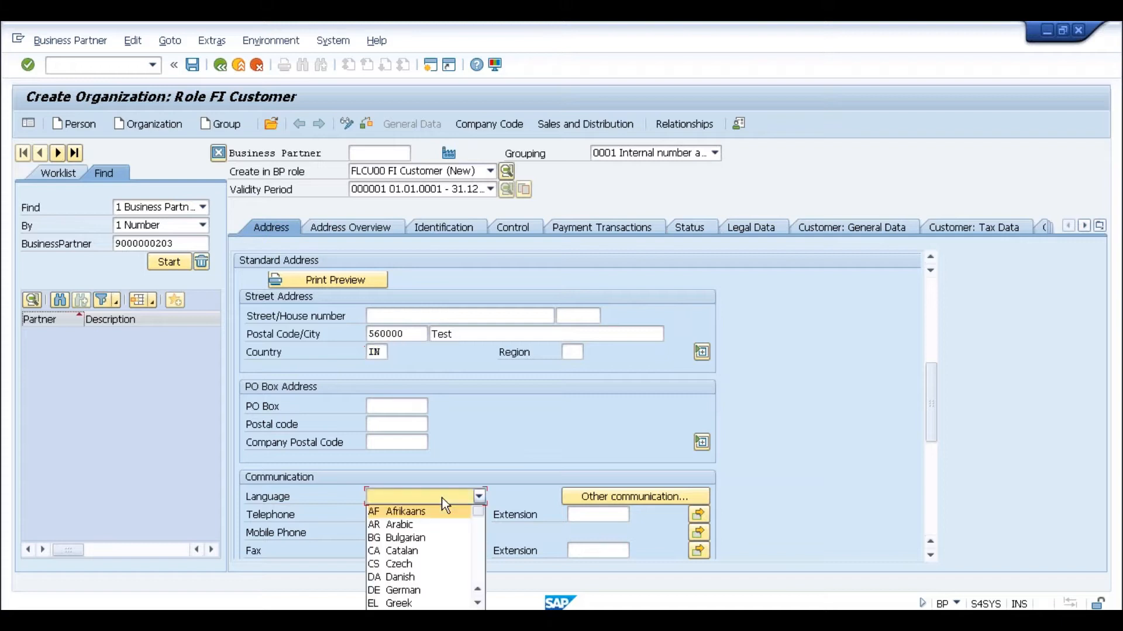
type("en")
key("Return")
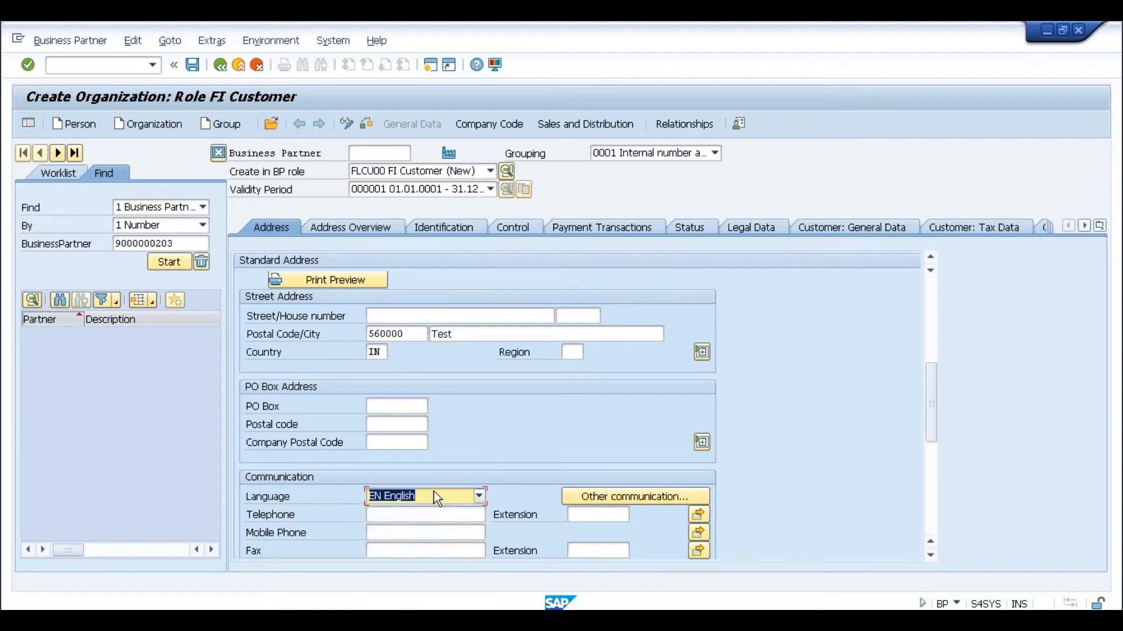
left_click(195, 68)
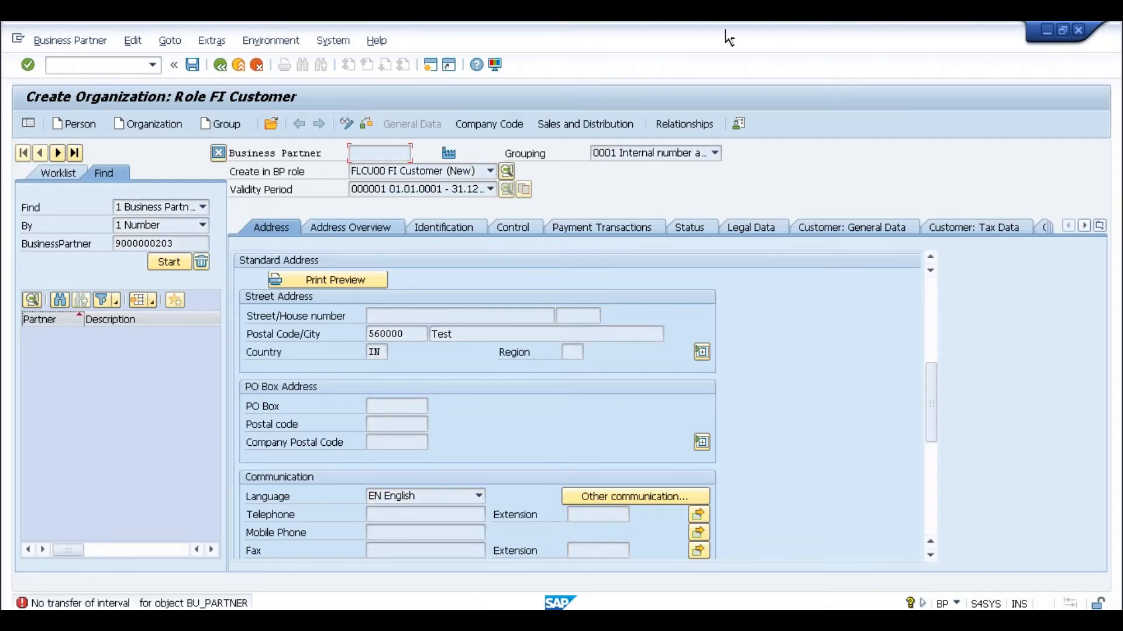
mouse_move(706, 30)
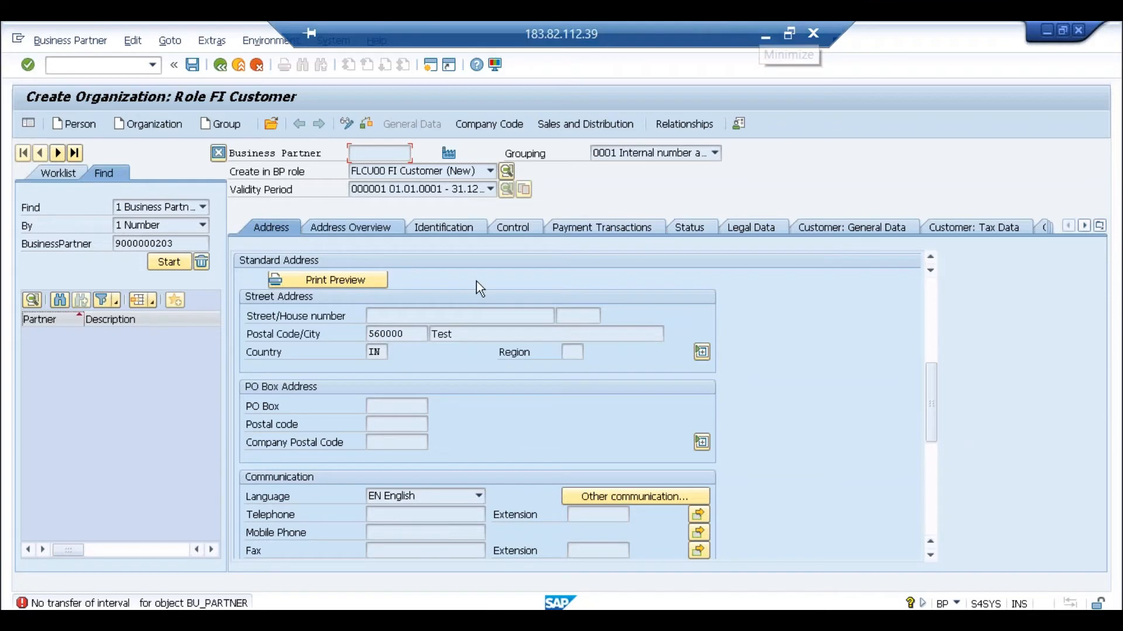
- Read the Performance Assistant text for the BU_PARTNER error, then restart BP with /nbp
double_click(202, 604)
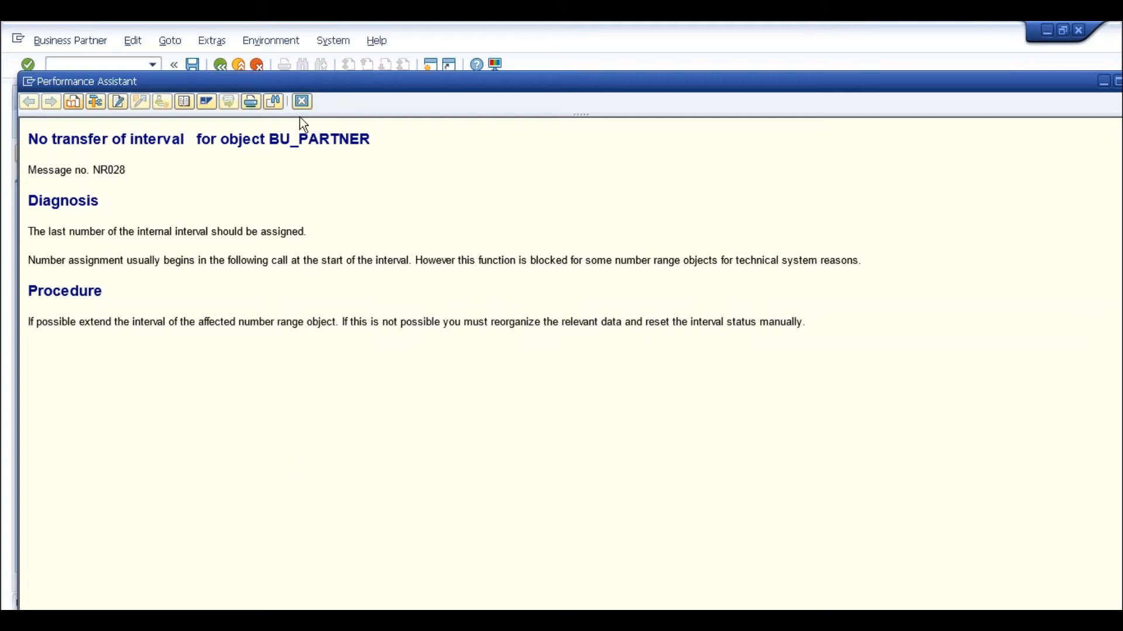
left_click(1121, 81)
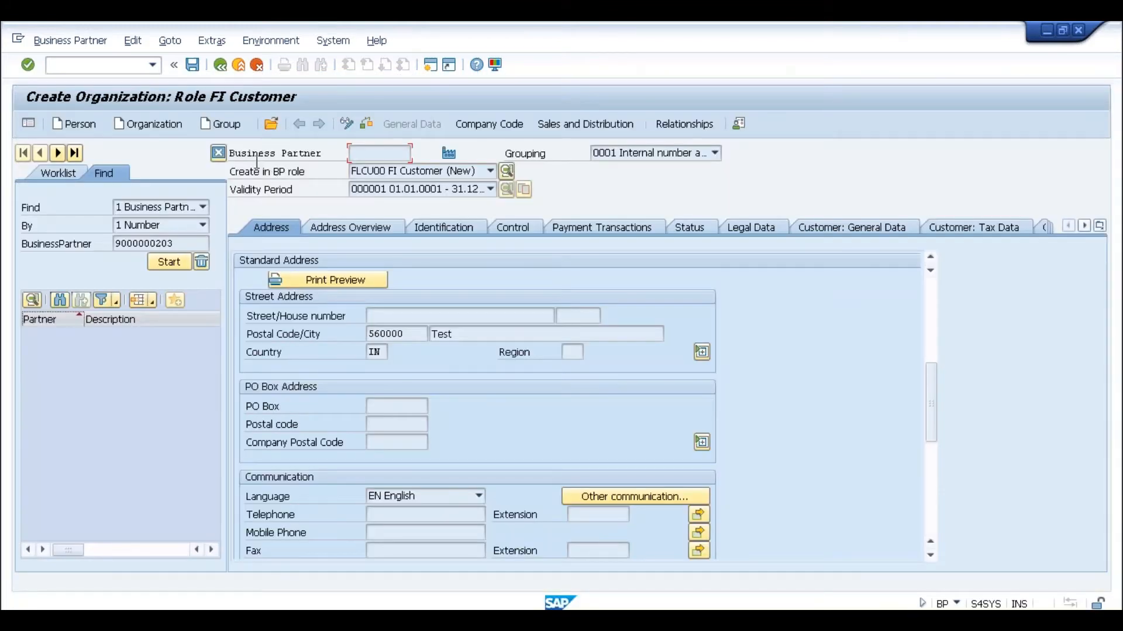
left_click(142, 130)
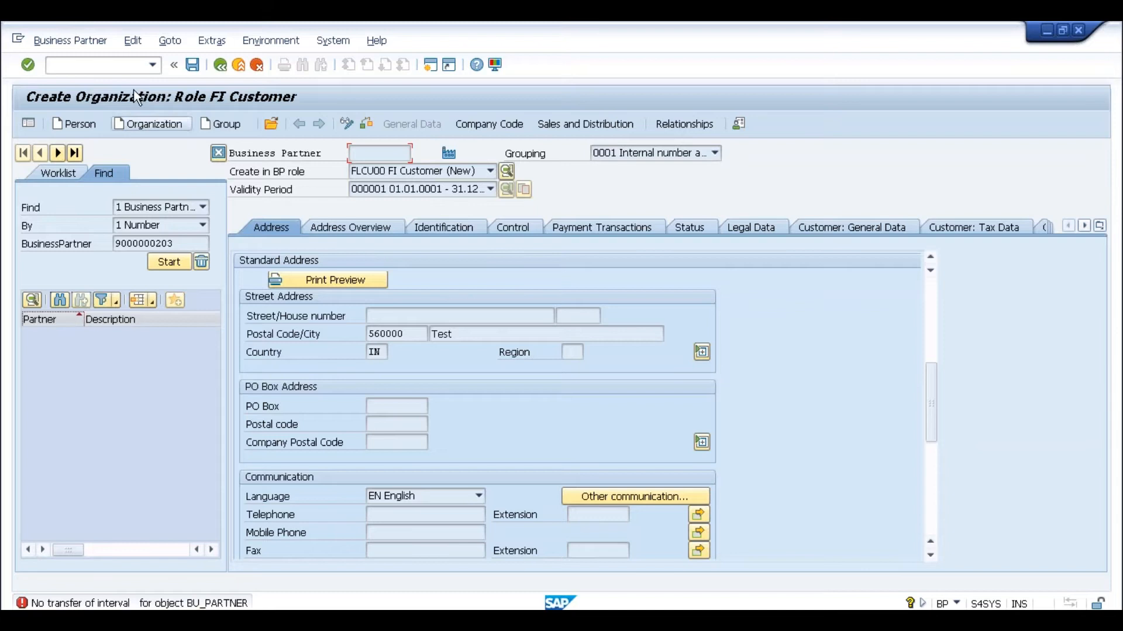
left_click(125, 71)
type("/nb")
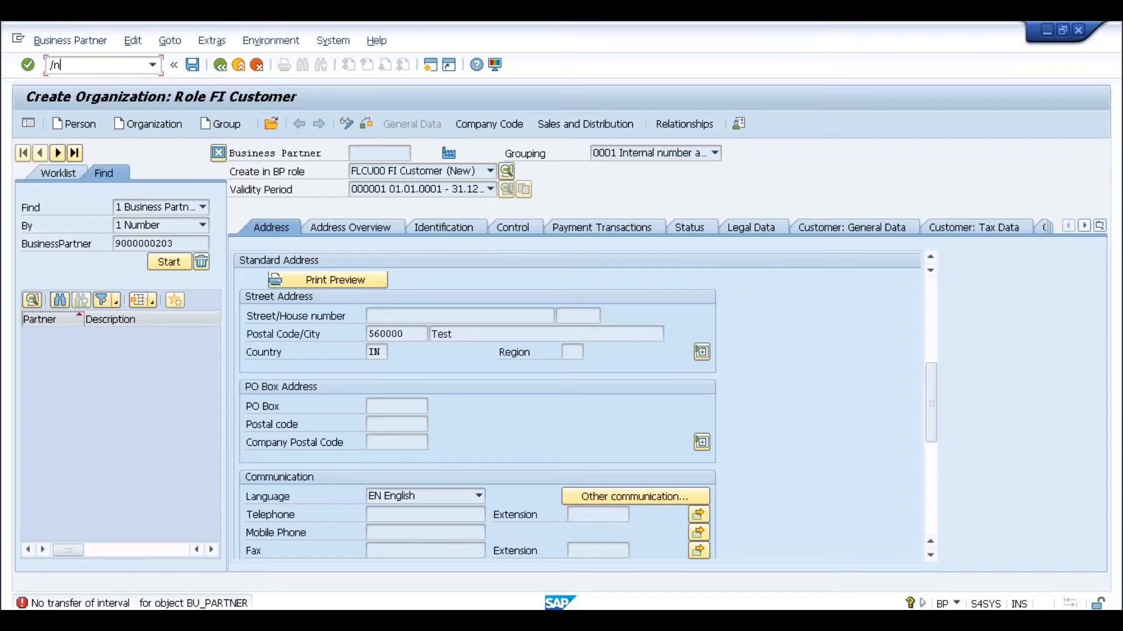
type("p")
key("Return")
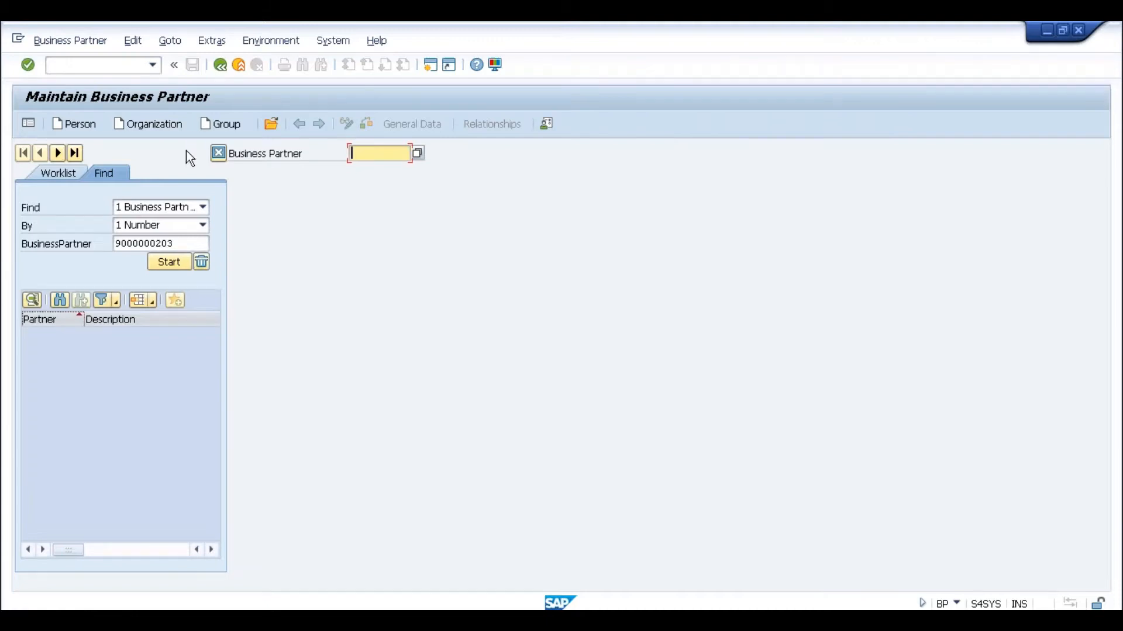
- Start a new organization with grouping ANAN, title 0003 Company and name Test
left_click(156, 126)
left_click(670, 155)
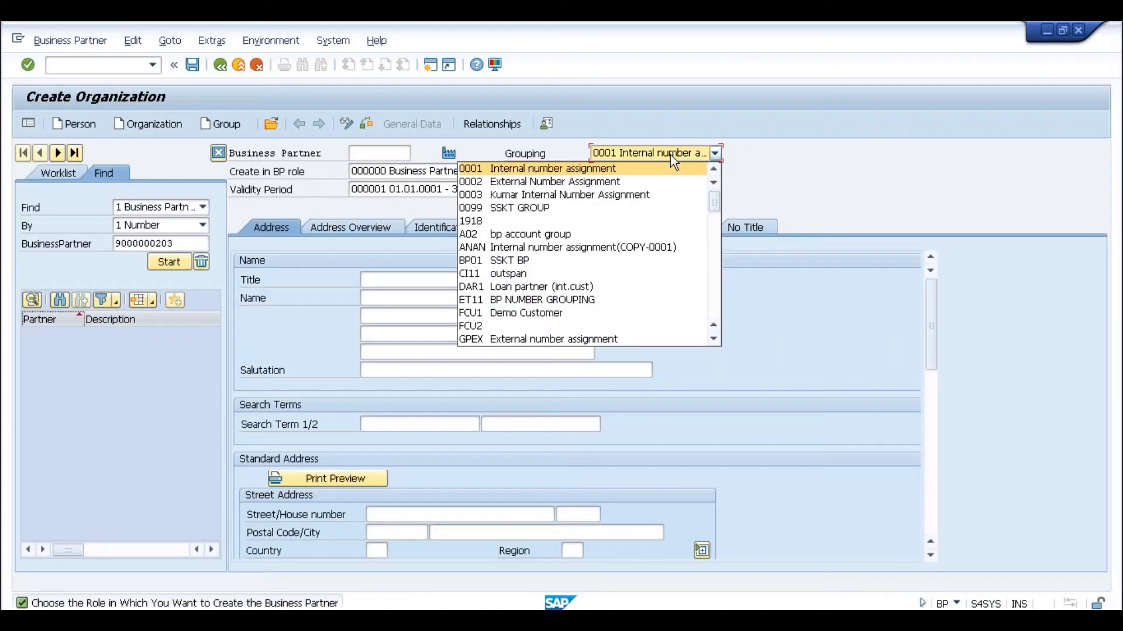
left_click(620, 247)
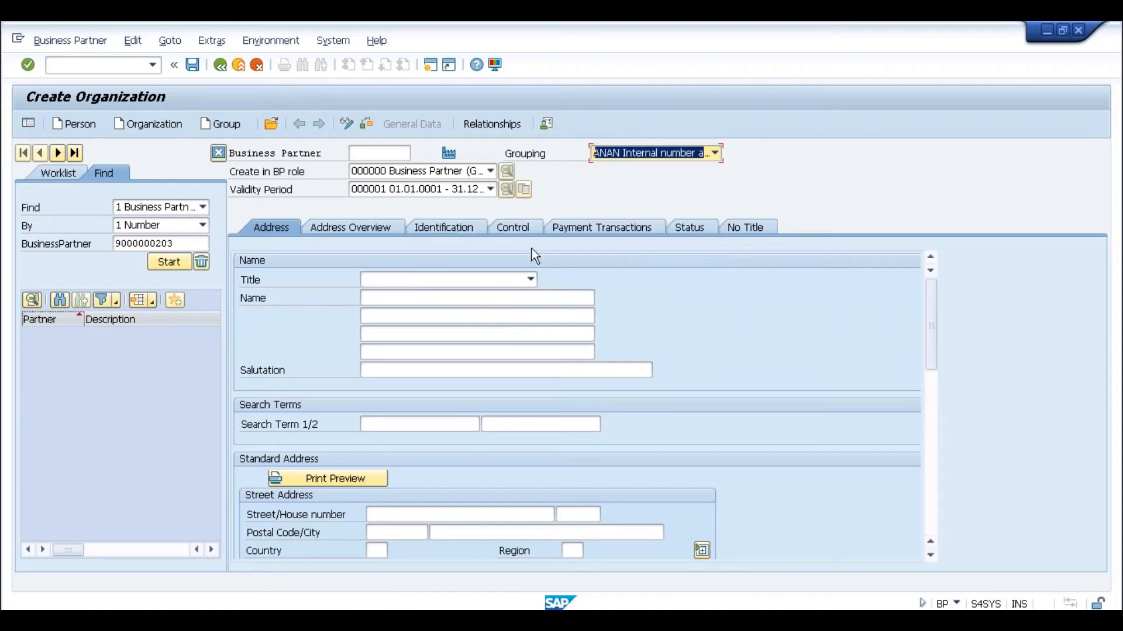
left_click(443, 282)
left_click(433, 294)
left_click(428, 298)
type("Test")
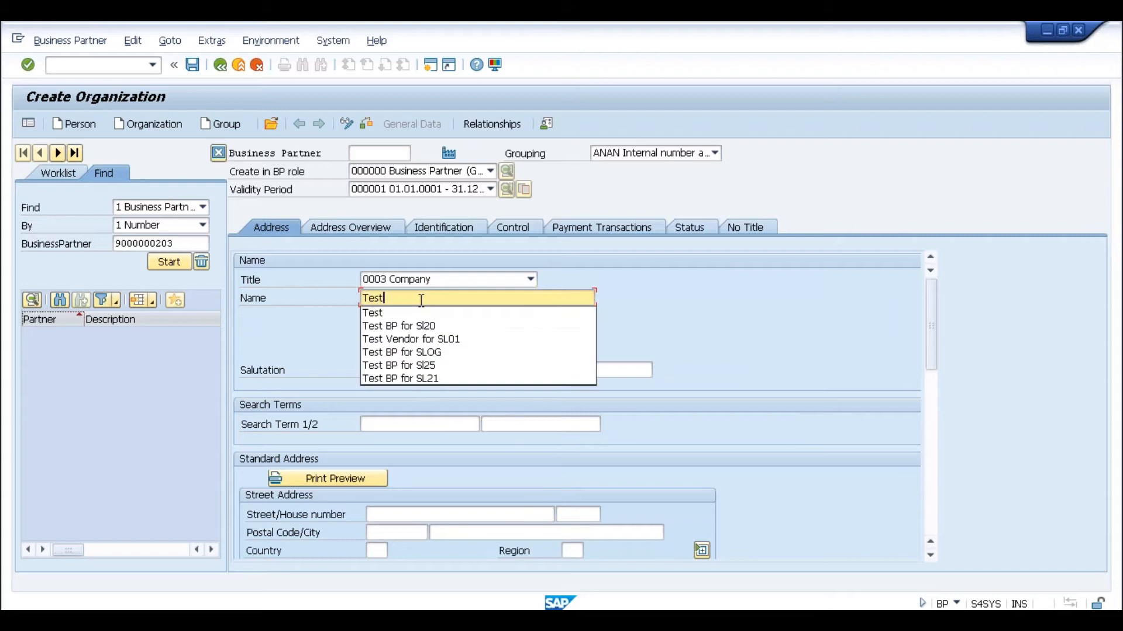
left_click(632, 310)
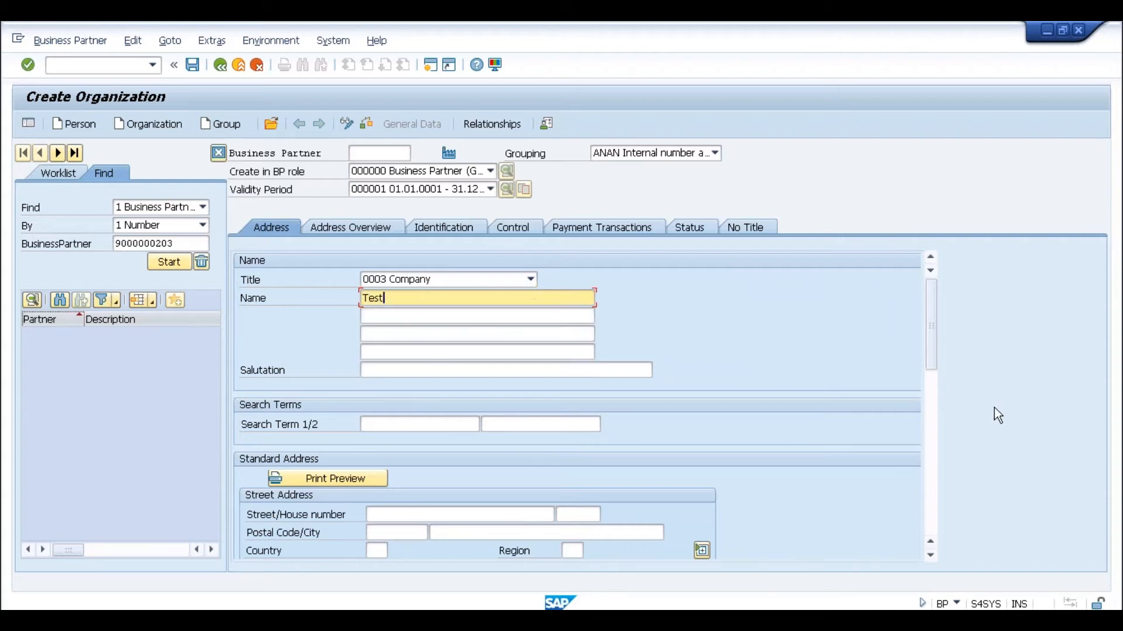
- Set country IN and save, creating partner 2020
left_click(933, 430)
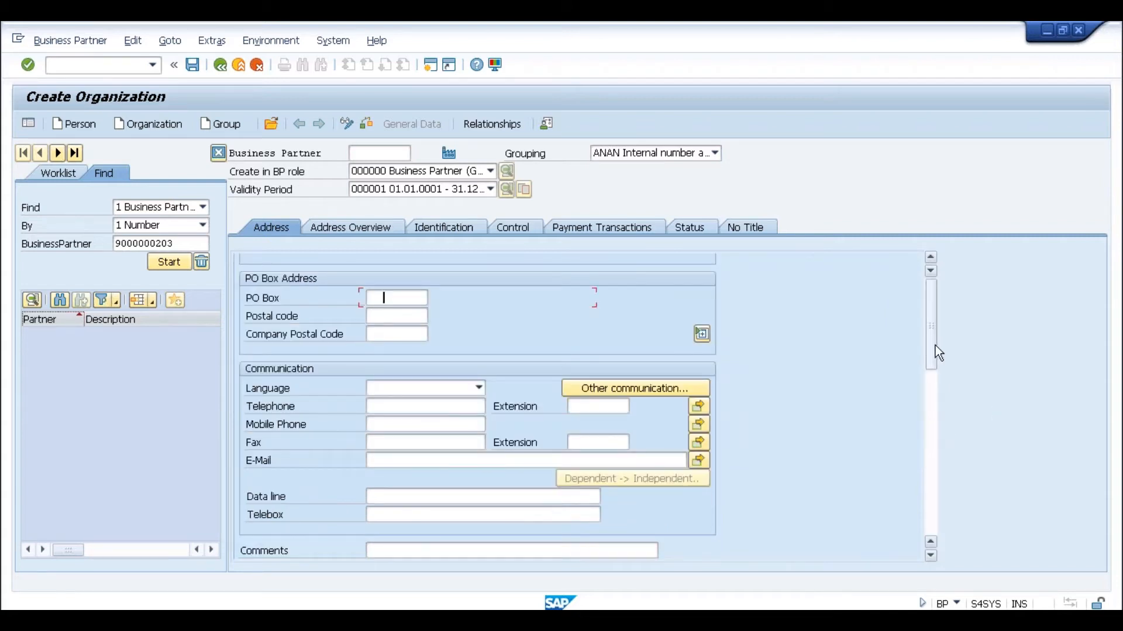
scroll(934, 346, "up", 3)
left_click(375, 549)
type("IN")
key("Return")
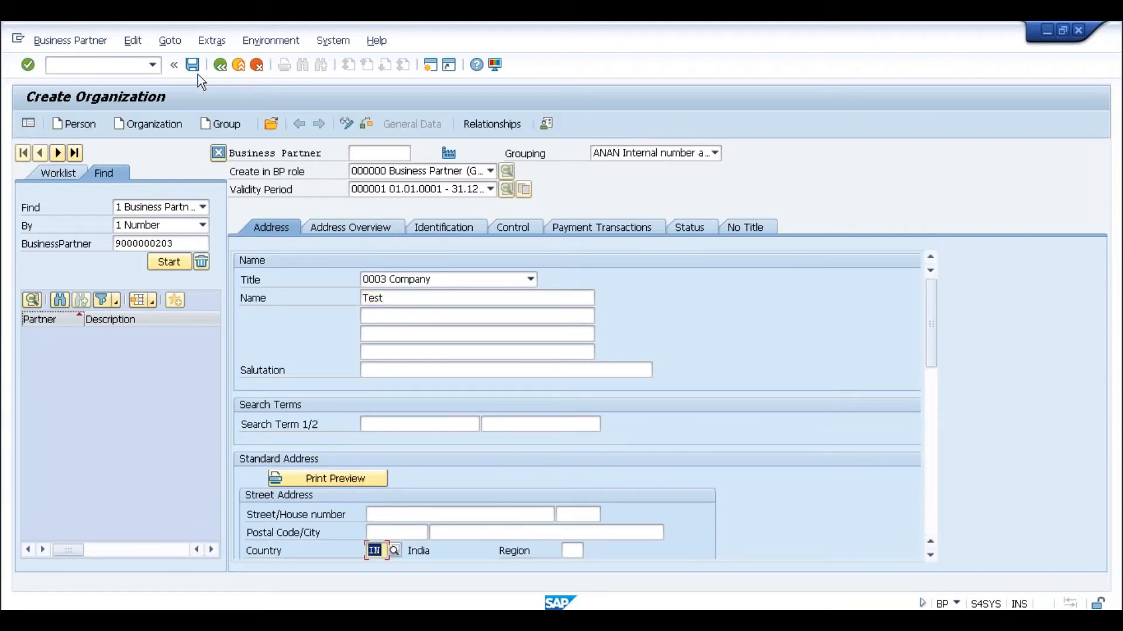
left_click(197, 68)
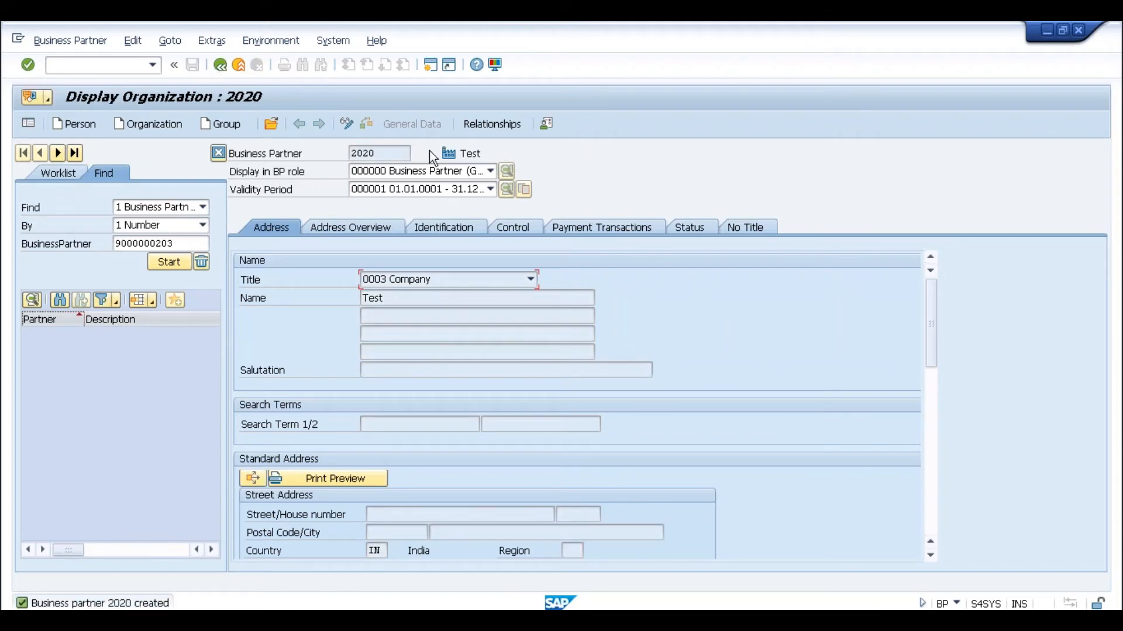
- Create another organization, 0003 Company named Test in country IN, saved as partner 2021
left_click(157, 124)
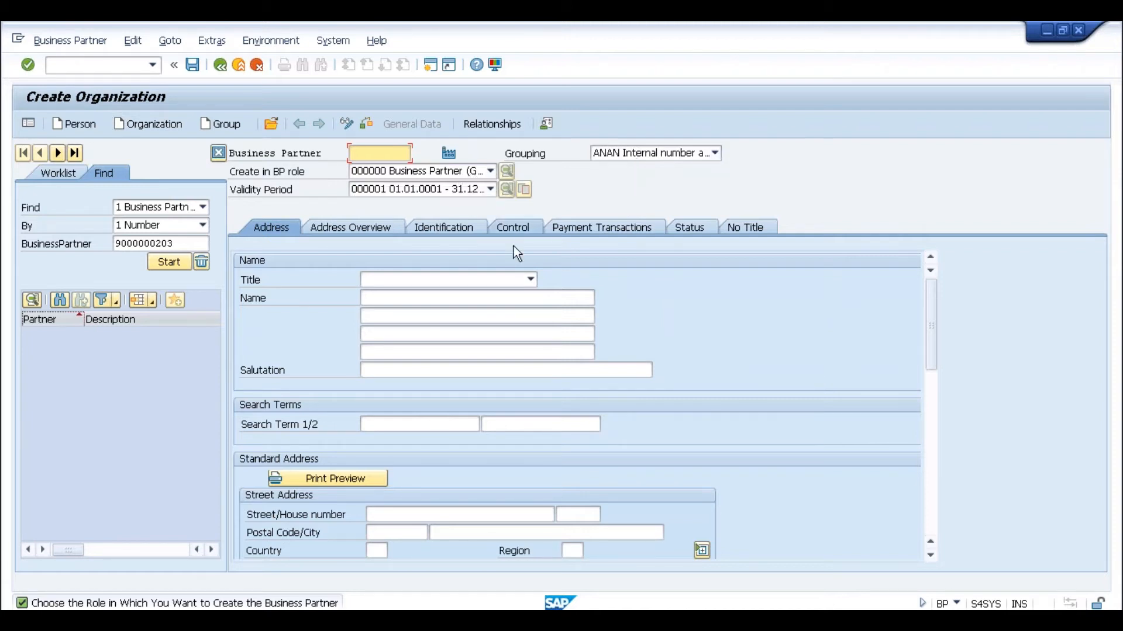
left_click(531, 281)
left_click(436, 296)
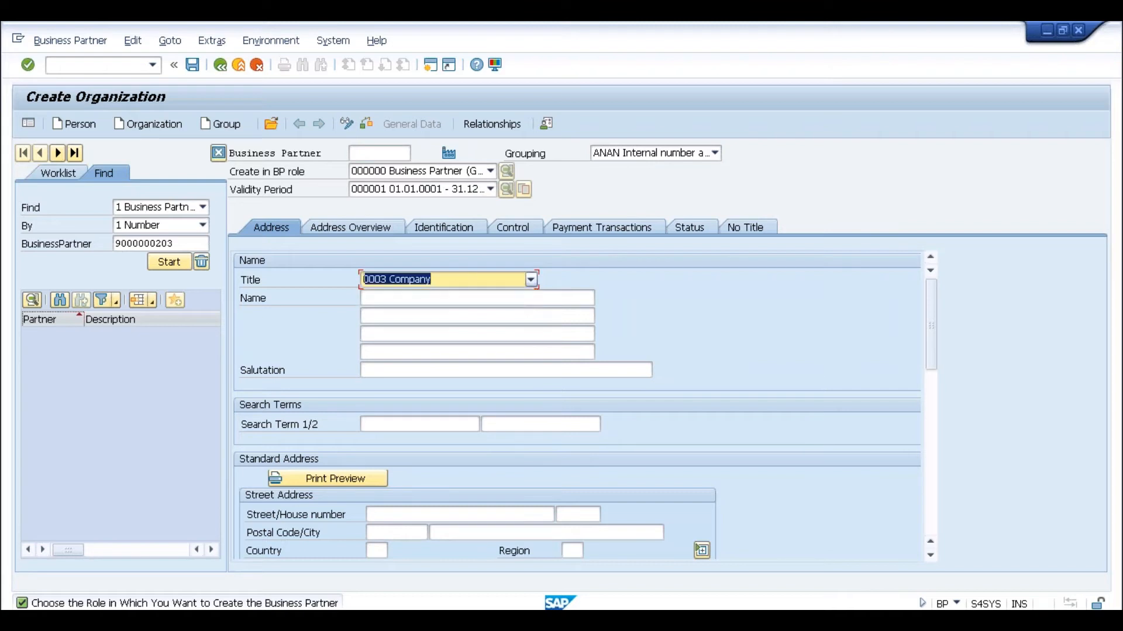
left_click(410, 299)
type("Test")
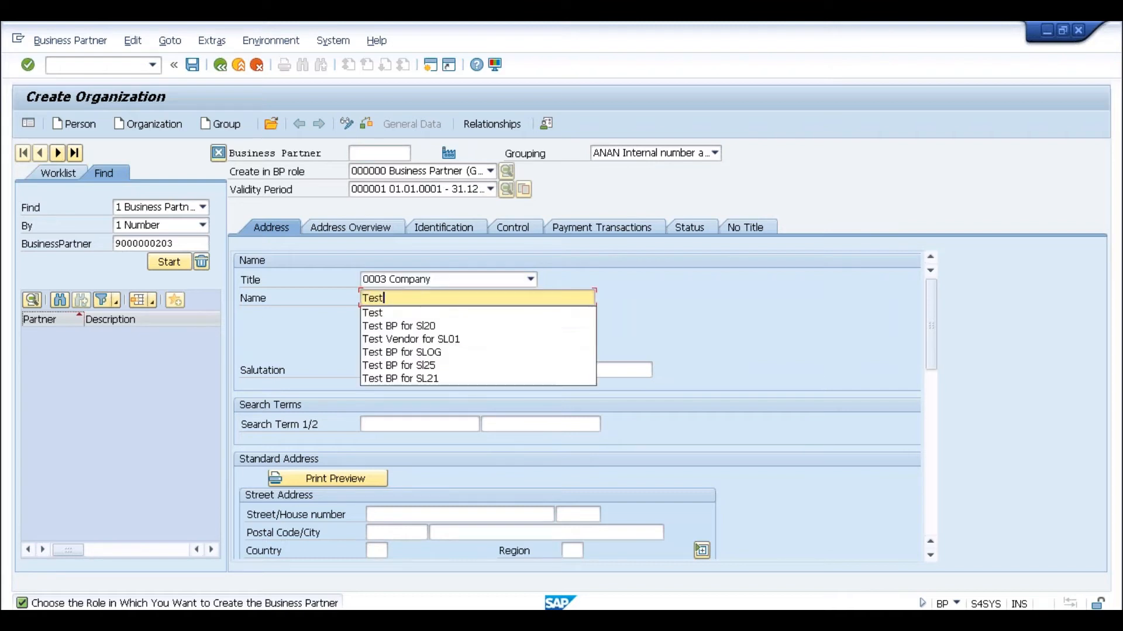
left_click(377, 554)
type("IN")
key("Return")
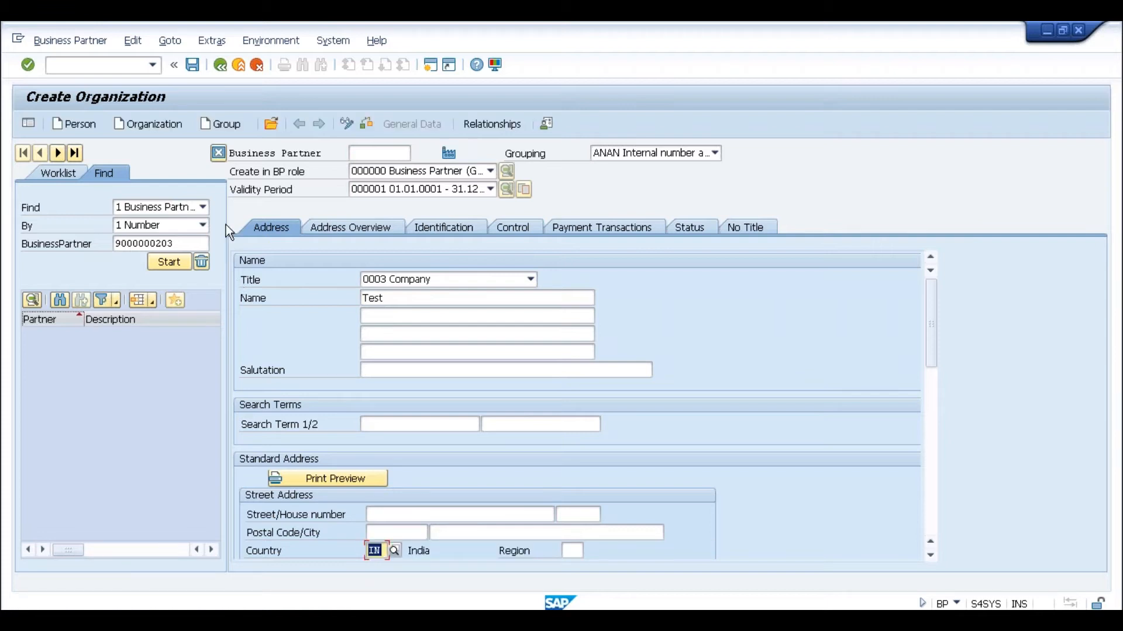
left_click(193, 64)
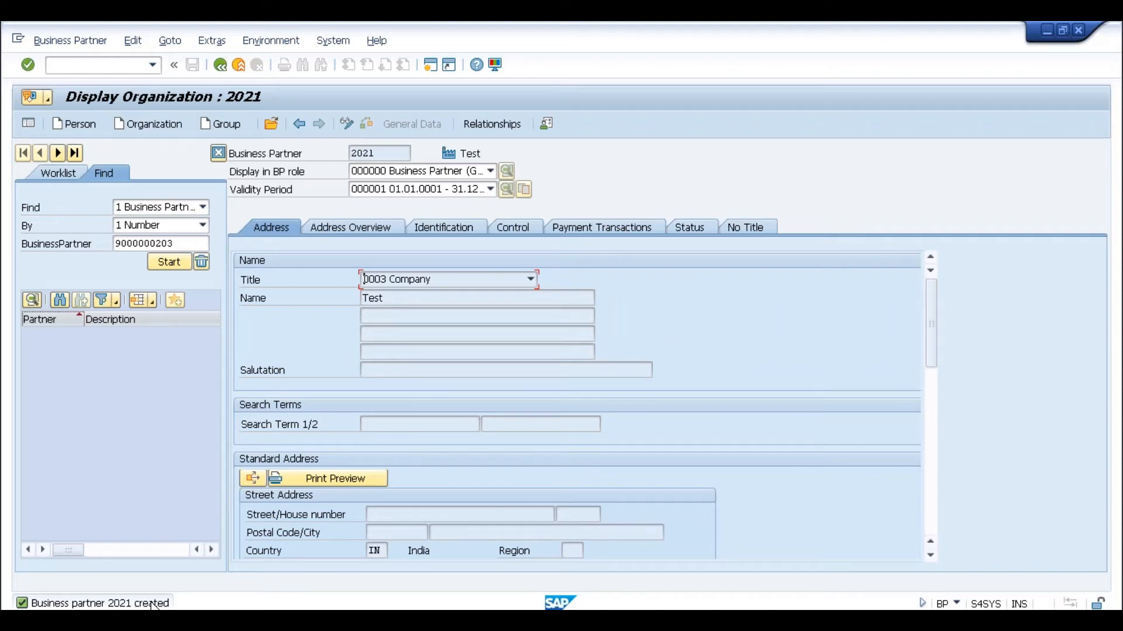
left_click(385, 147)
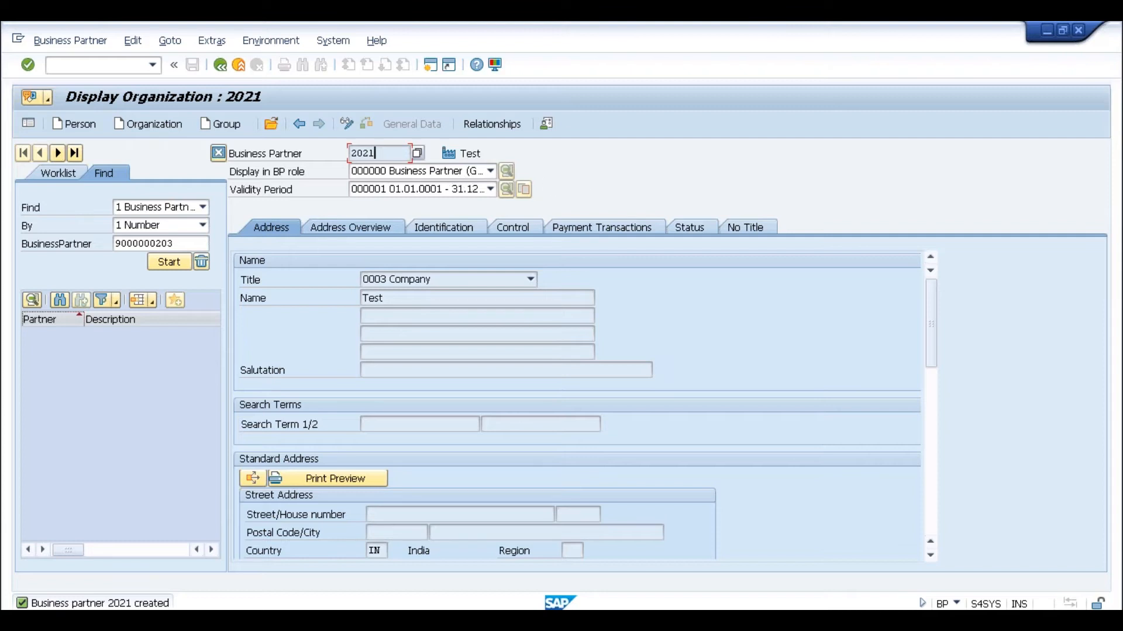
- Switch partner 2021 to change mode and add role FLCU00 FI Customer
left_click(346, 125)
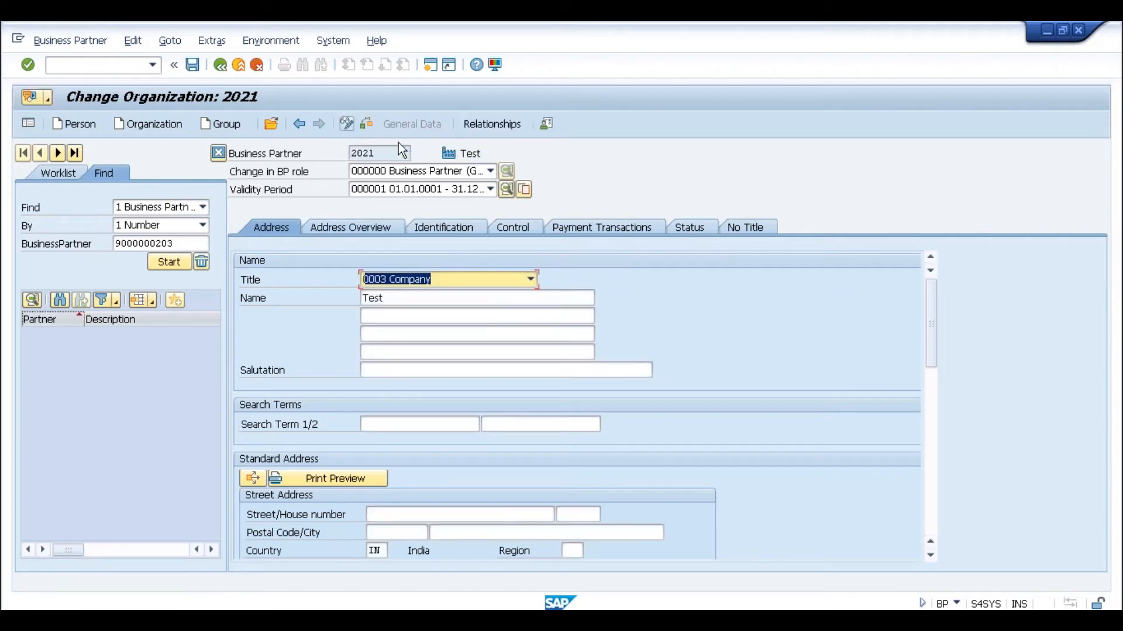
left_click(414, 170)
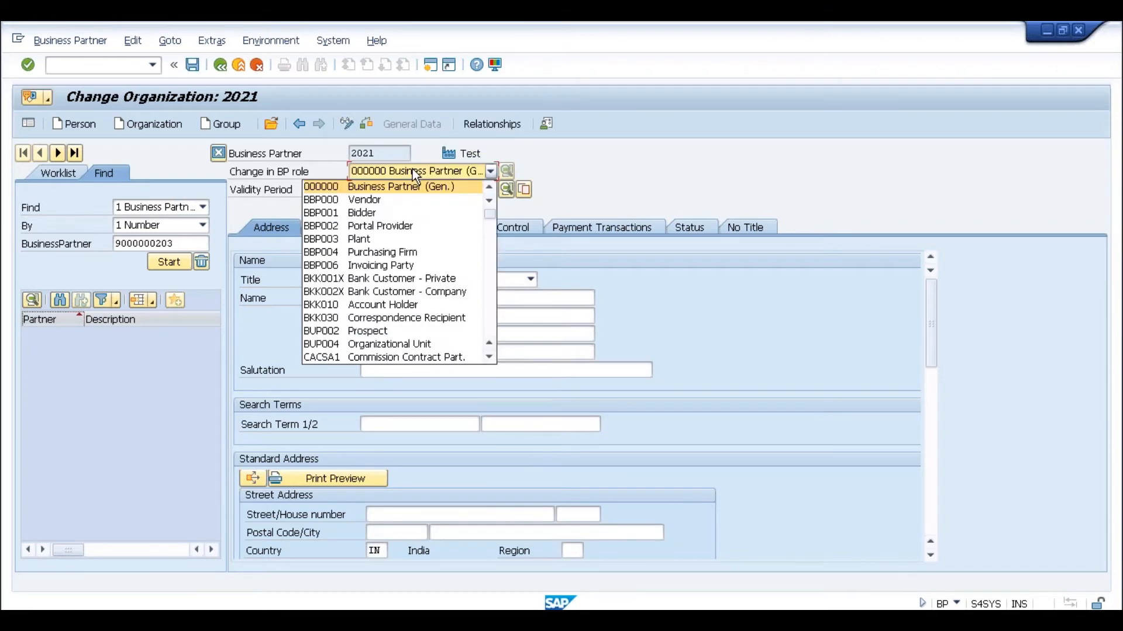
left_click(492, 275)
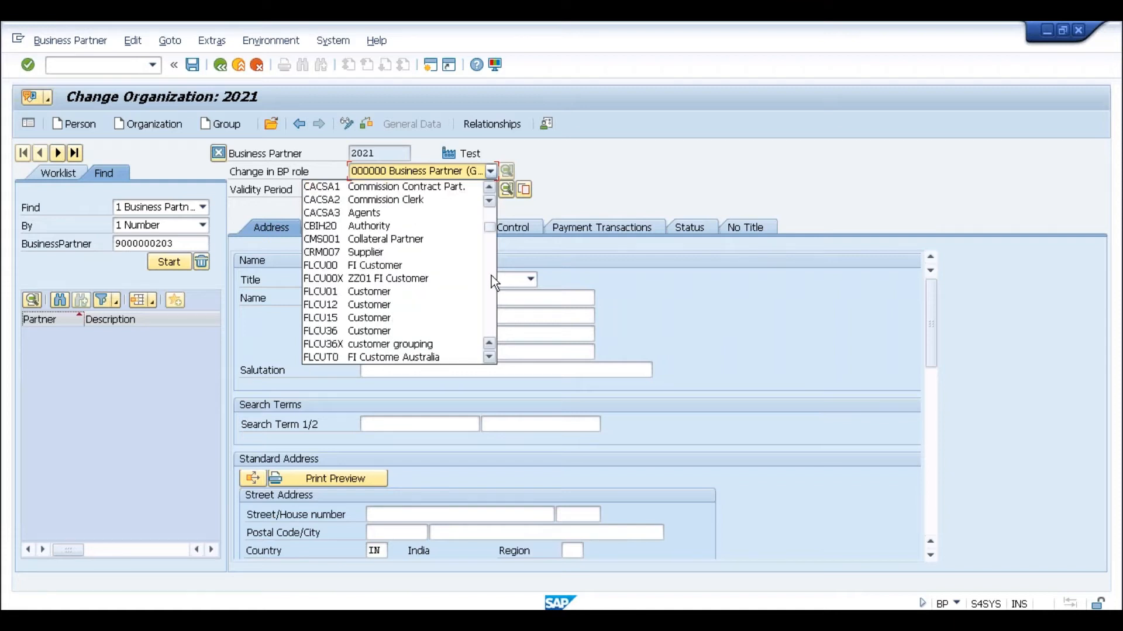
left_click(407, 265)
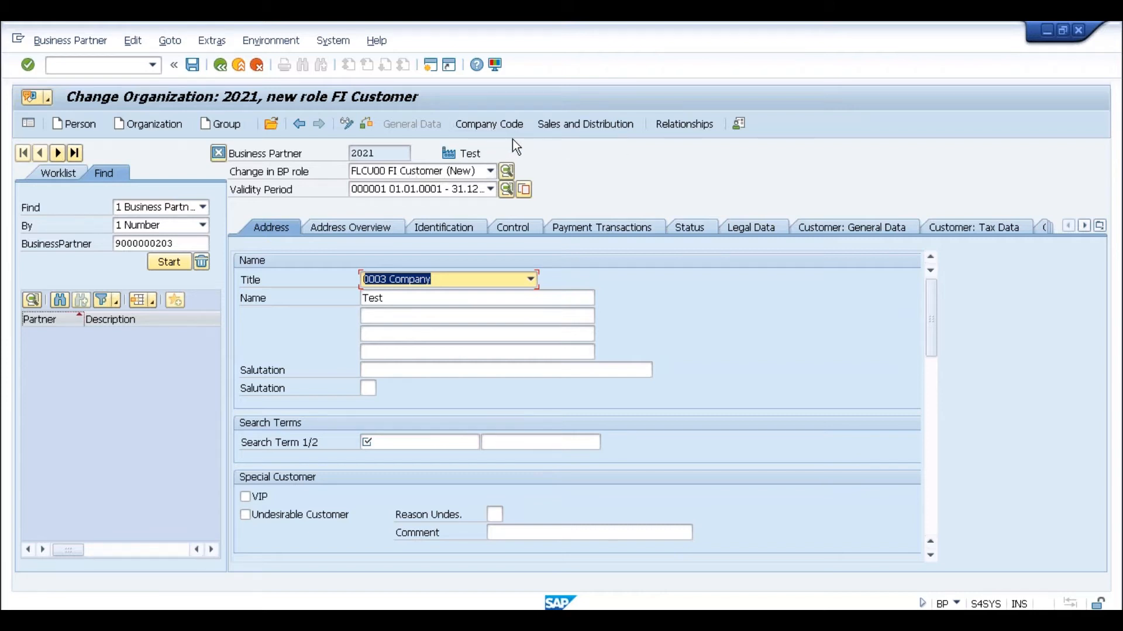
- Enter company code SLOG with reconciliation account 2001 and save
left_click(488, 125)
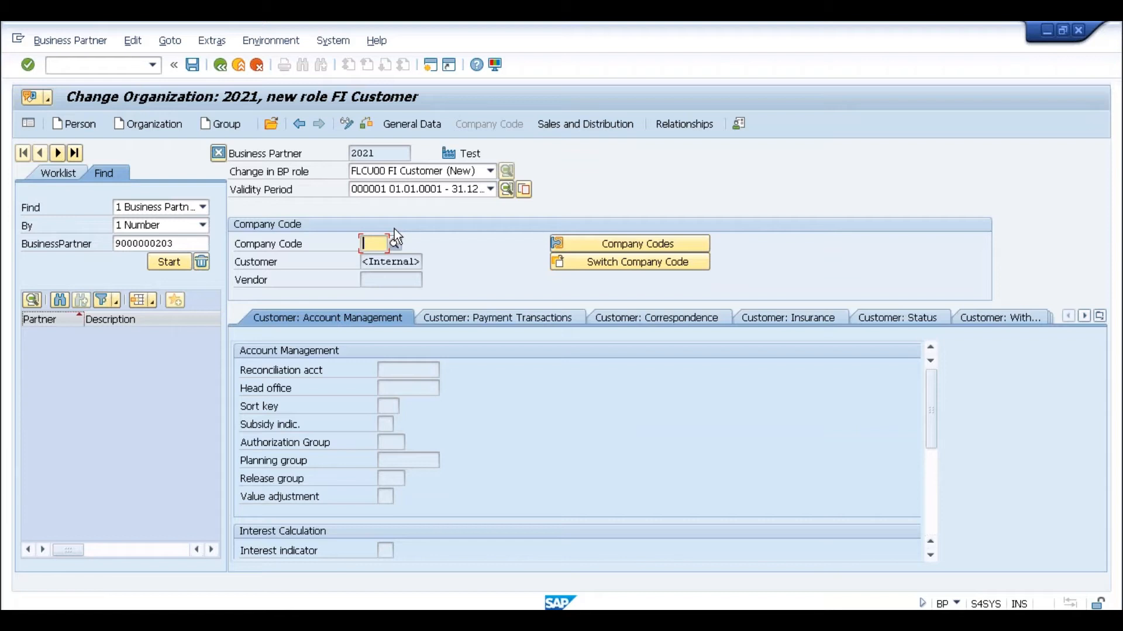
type("SLOG")
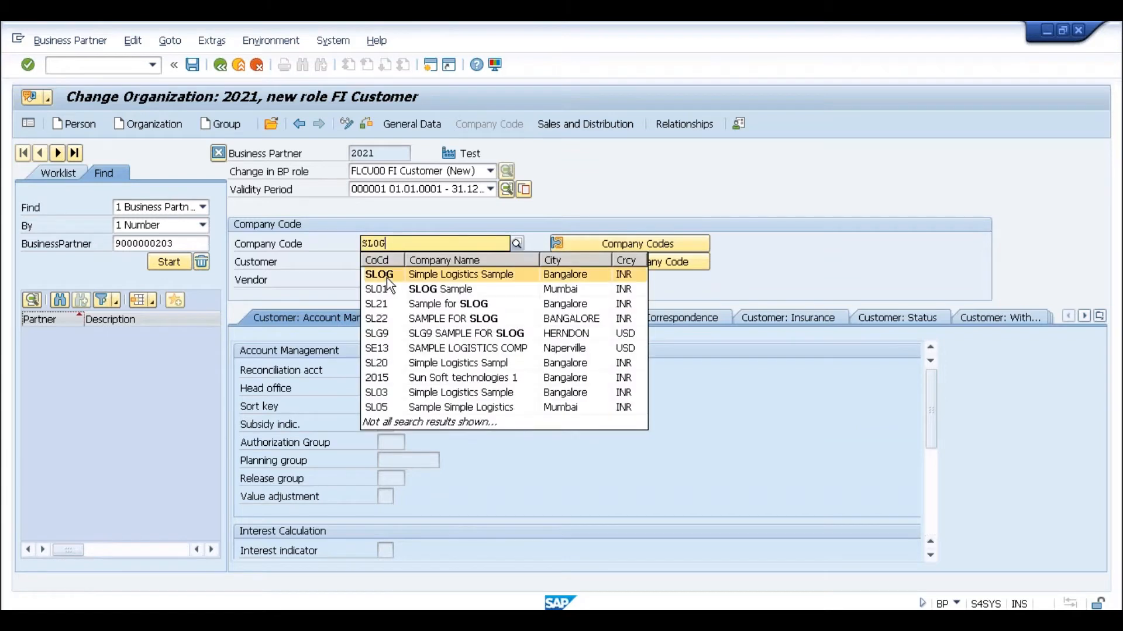
left_click(386, 276)
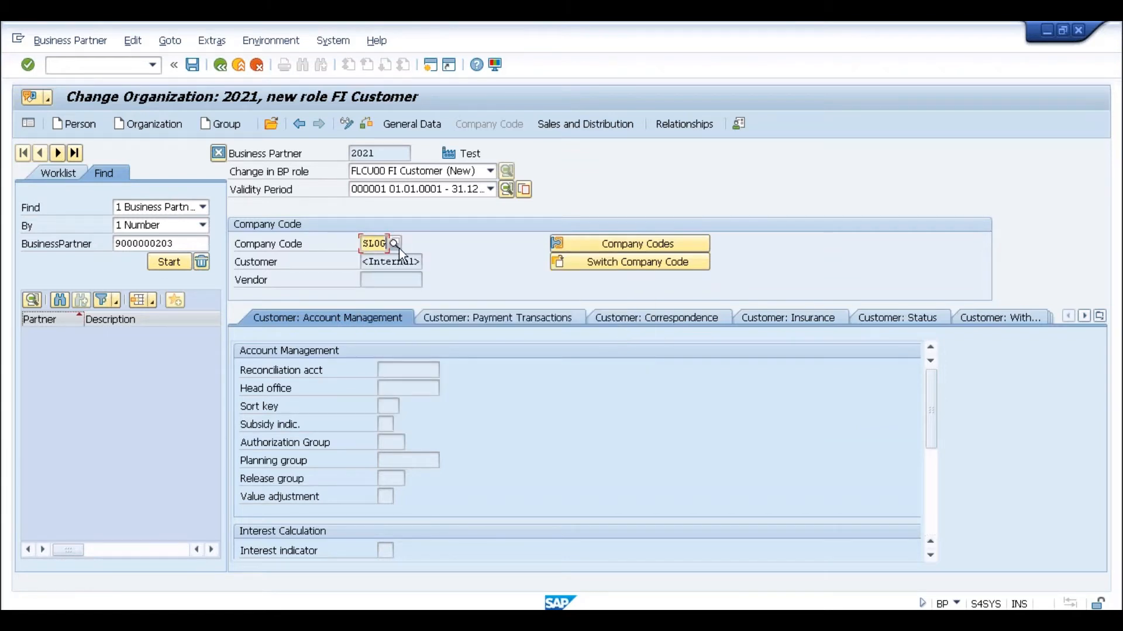
key("Return")
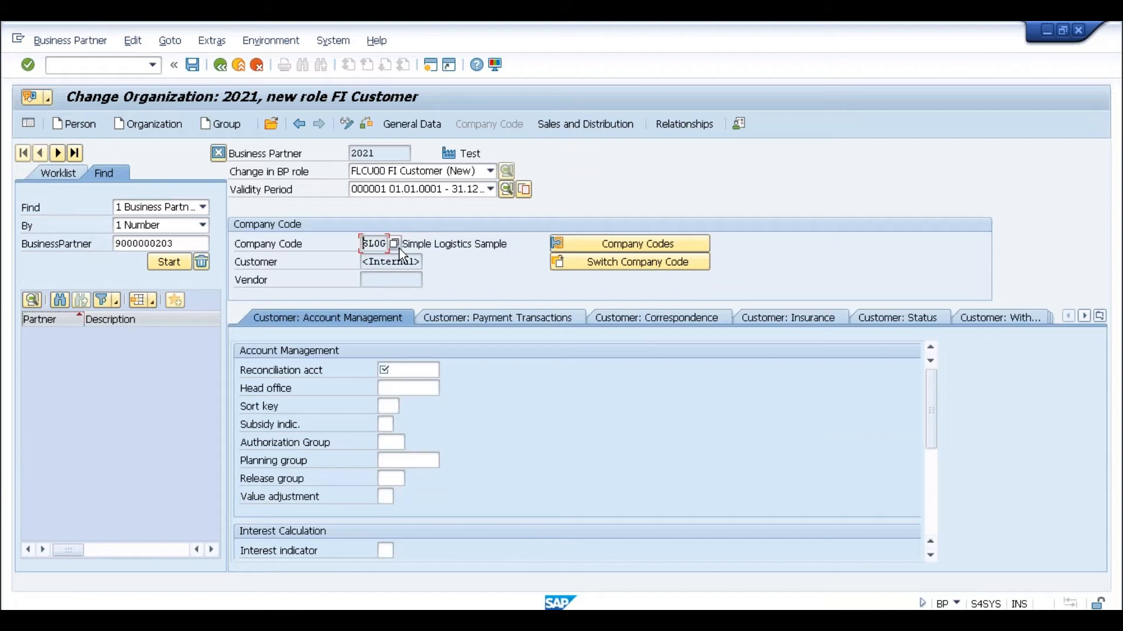
left_click(414, 367)
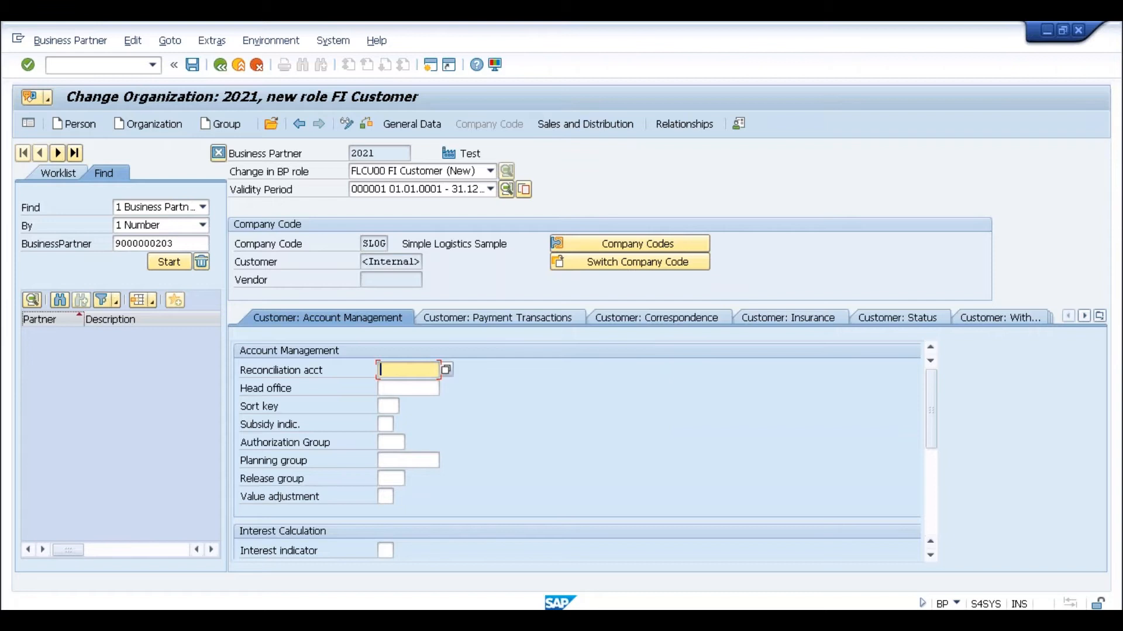
left_click(446, 370)
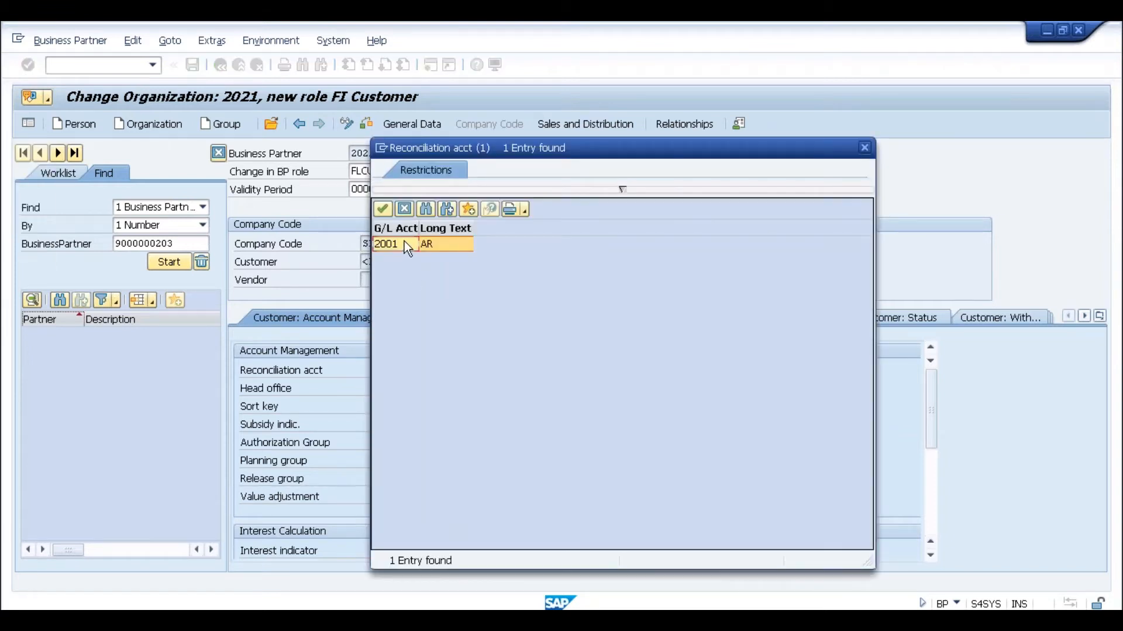
double_click(405, 242)
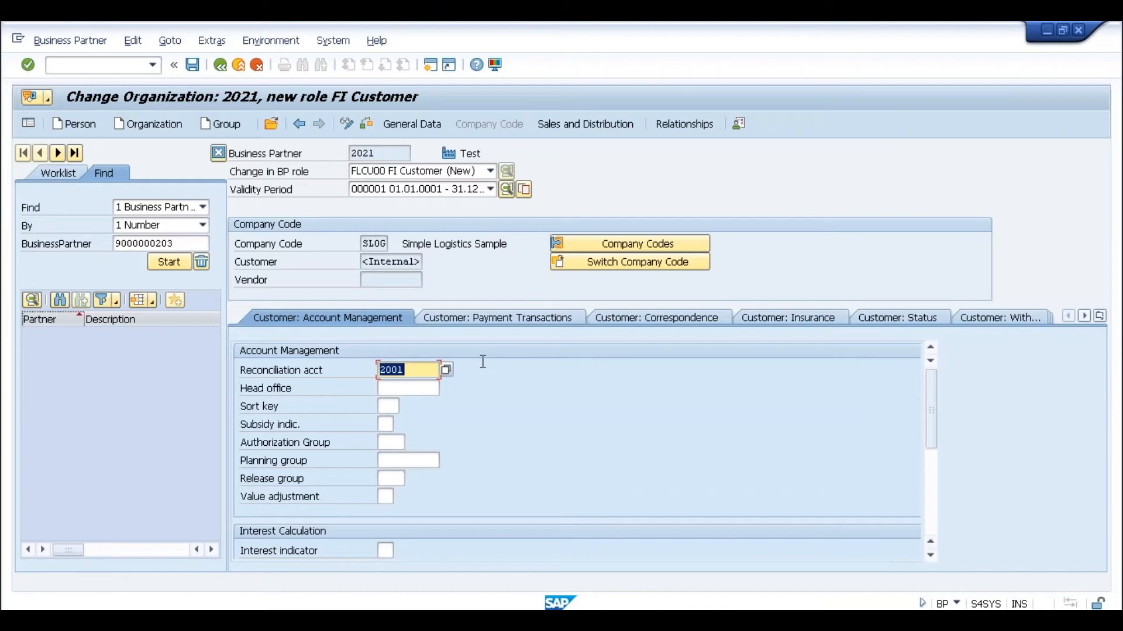
left_click(192, 64)
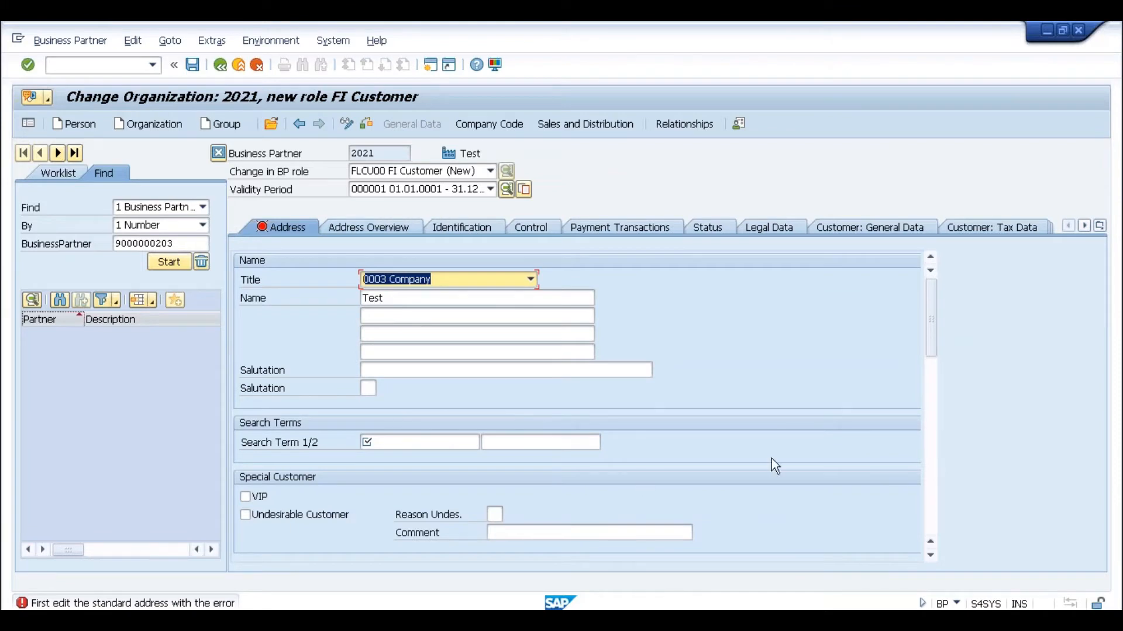
- Enter search term Test, postal code 560000 and city Test for partner 2021
left_click(425, 445)
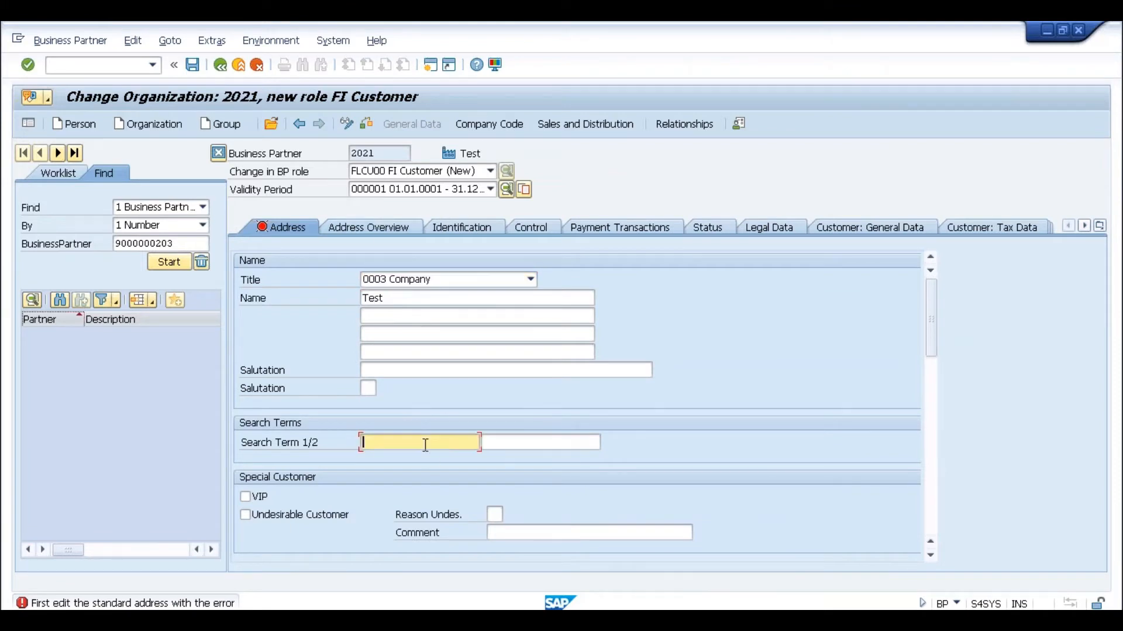
type("Test")
left_click(932, 418)
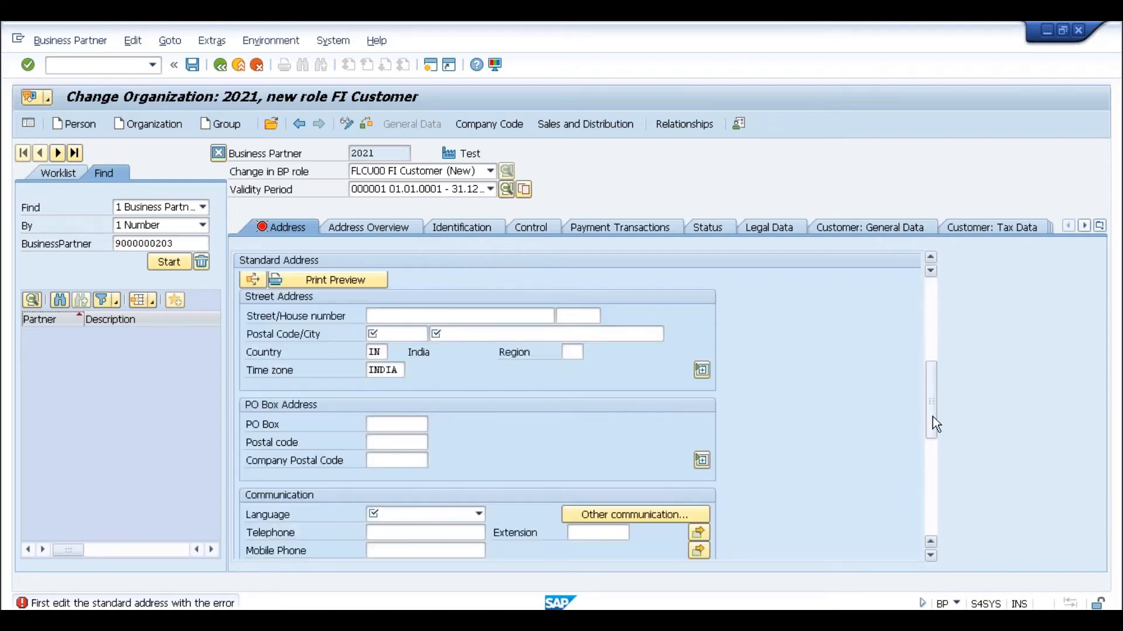
left_click(381, 335)
type("560000")
key("Tab")
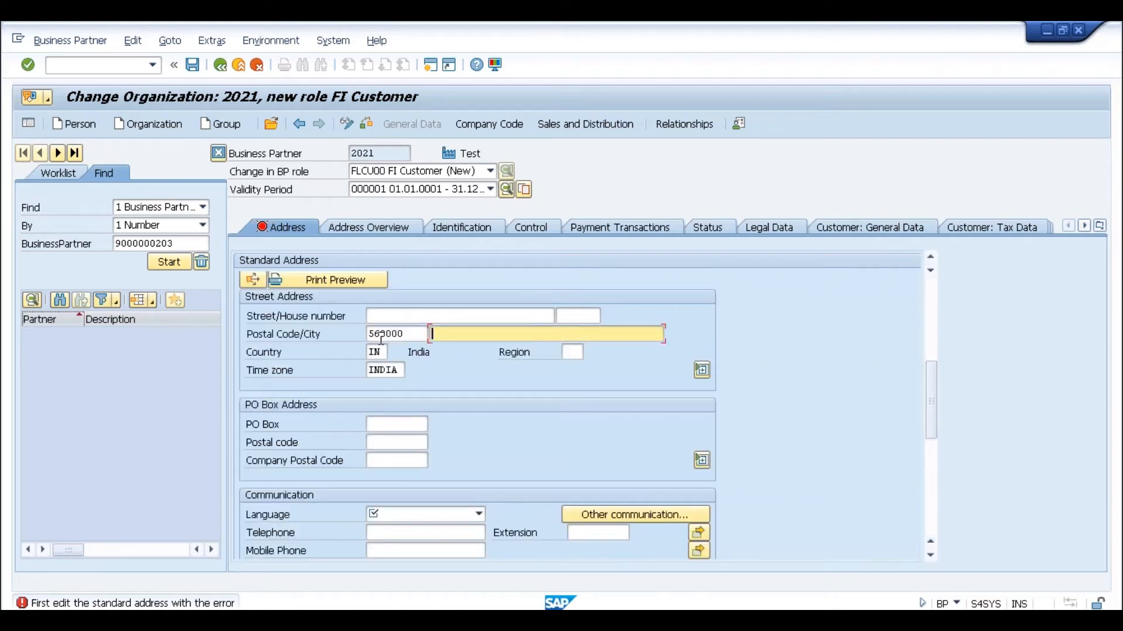
key("Return")
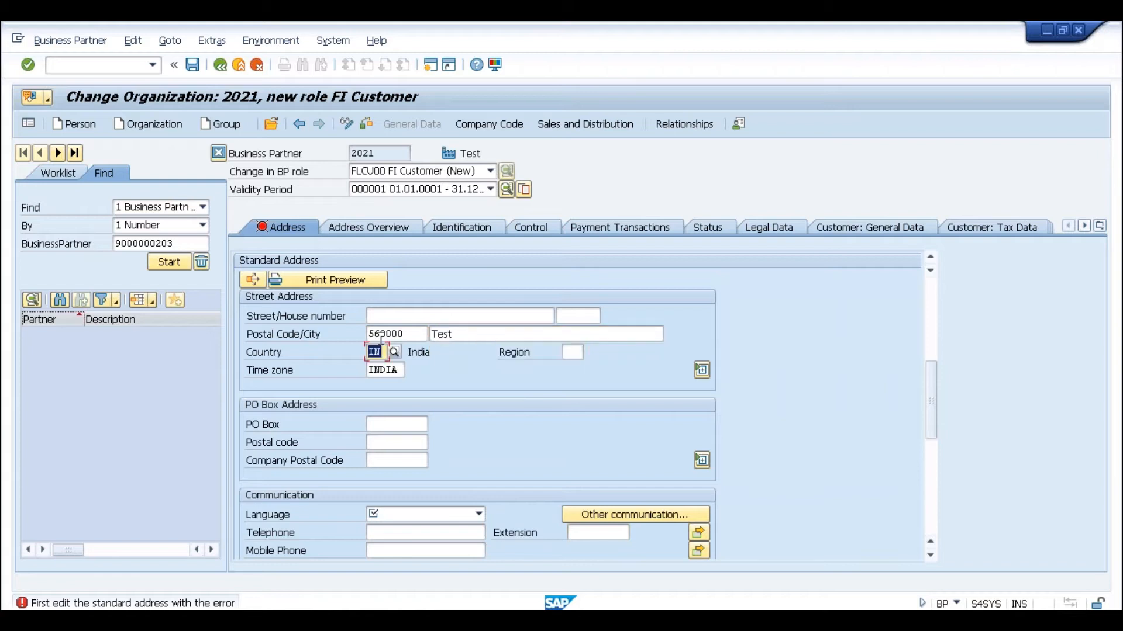
- Set the language to EN English and save the FI Customer role
left_click(444, 515)
type("en")
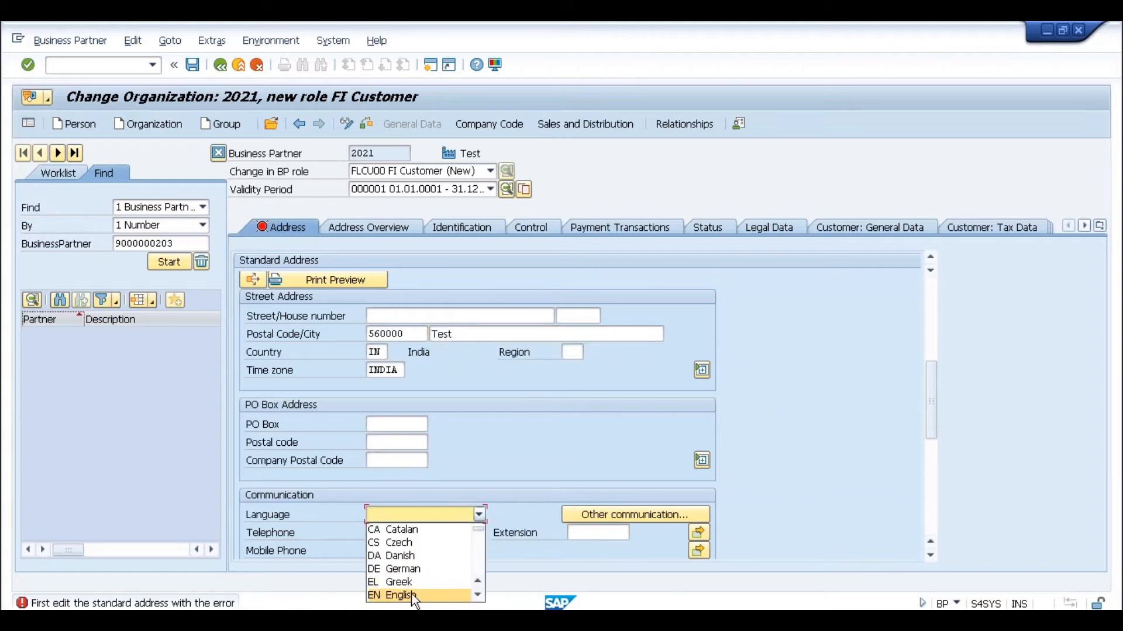
left_click(411, 595)
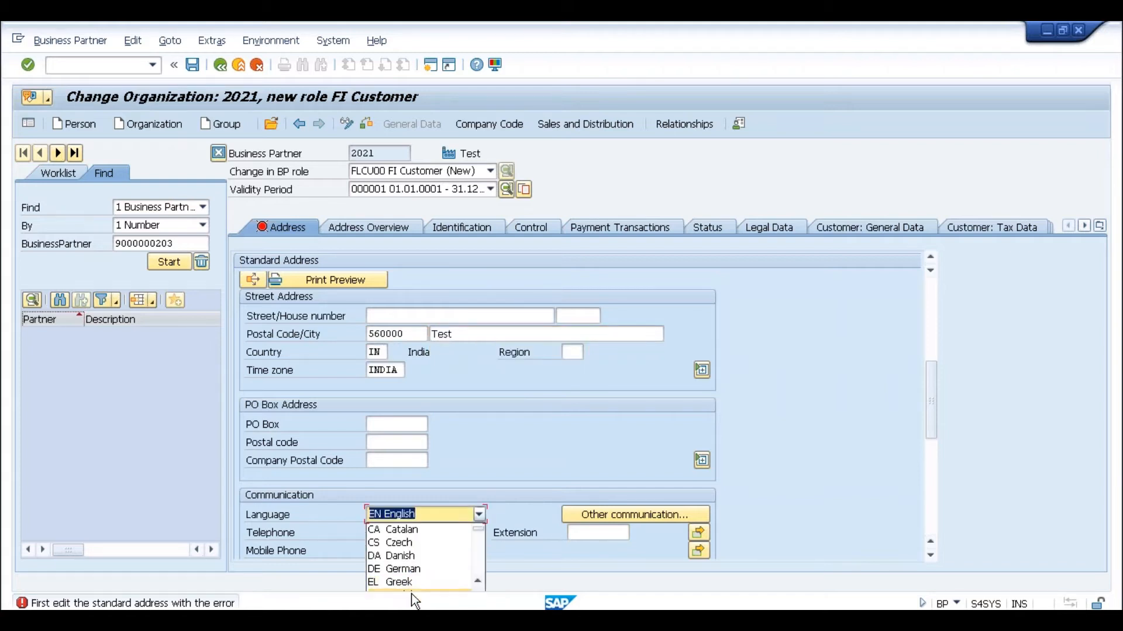
left_click(192, 67)
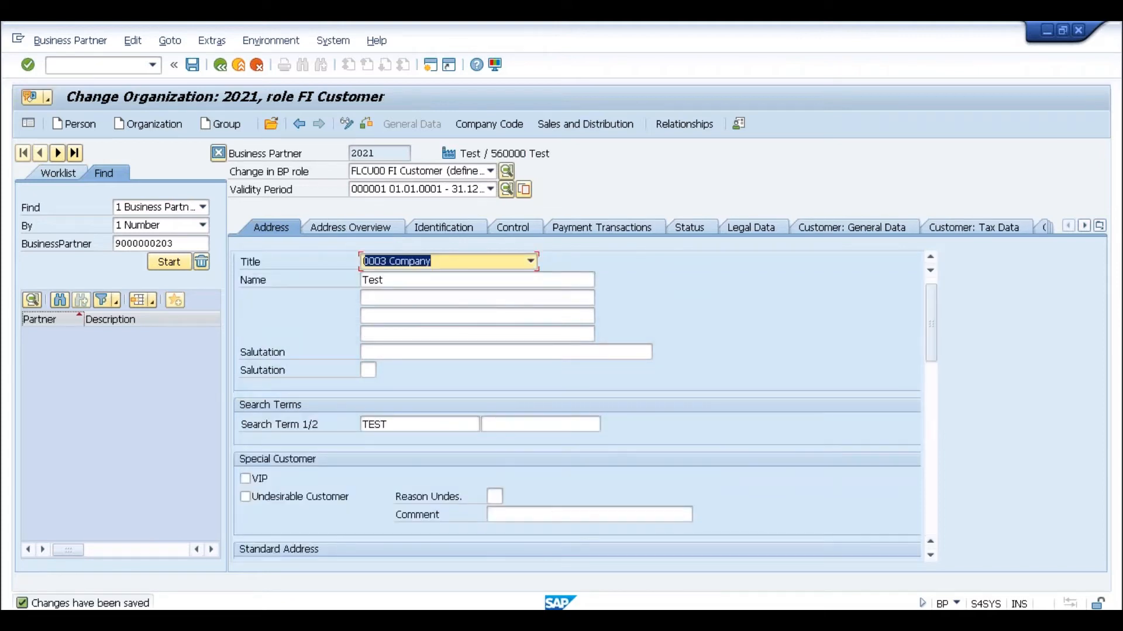
left_click(393, 154)
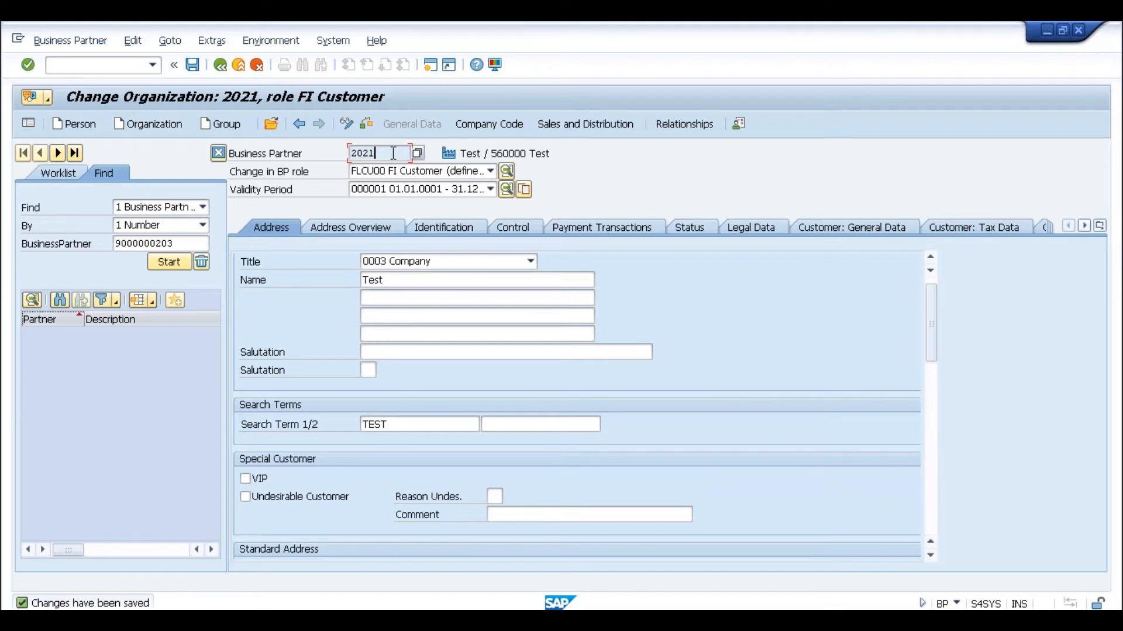
- Keep the FI Customer role and display partner 2021's company code data
left_click(419, 175)
left_click(419, 175)
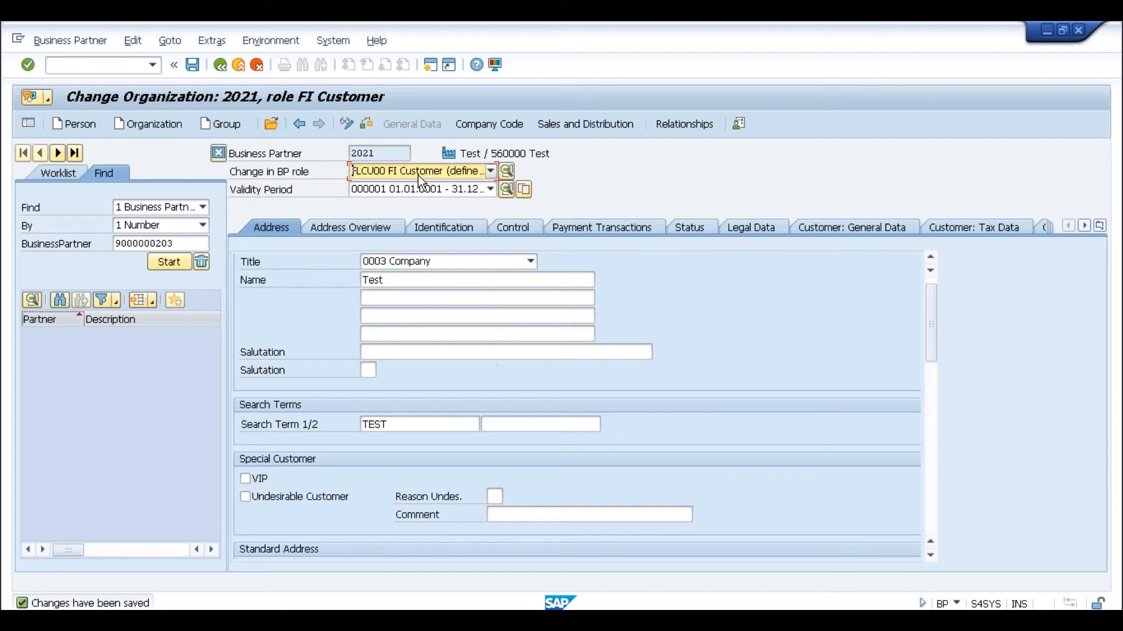
left_click(477, 130)
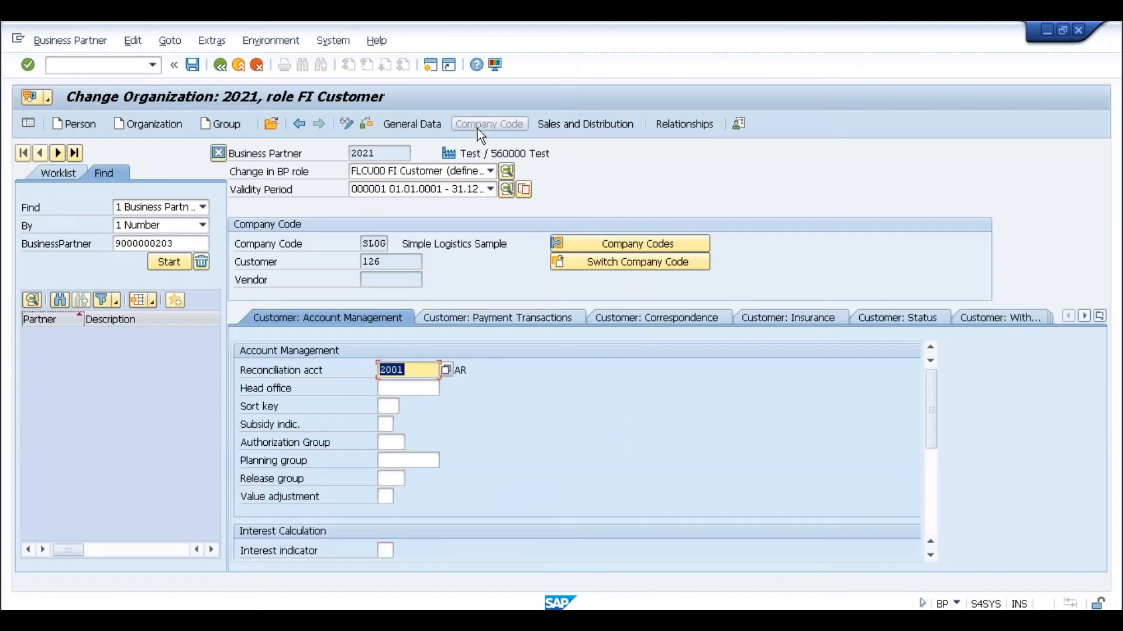
- Highlight linked customer number 126 alongside business partner number 2021
left_click(399, 265)
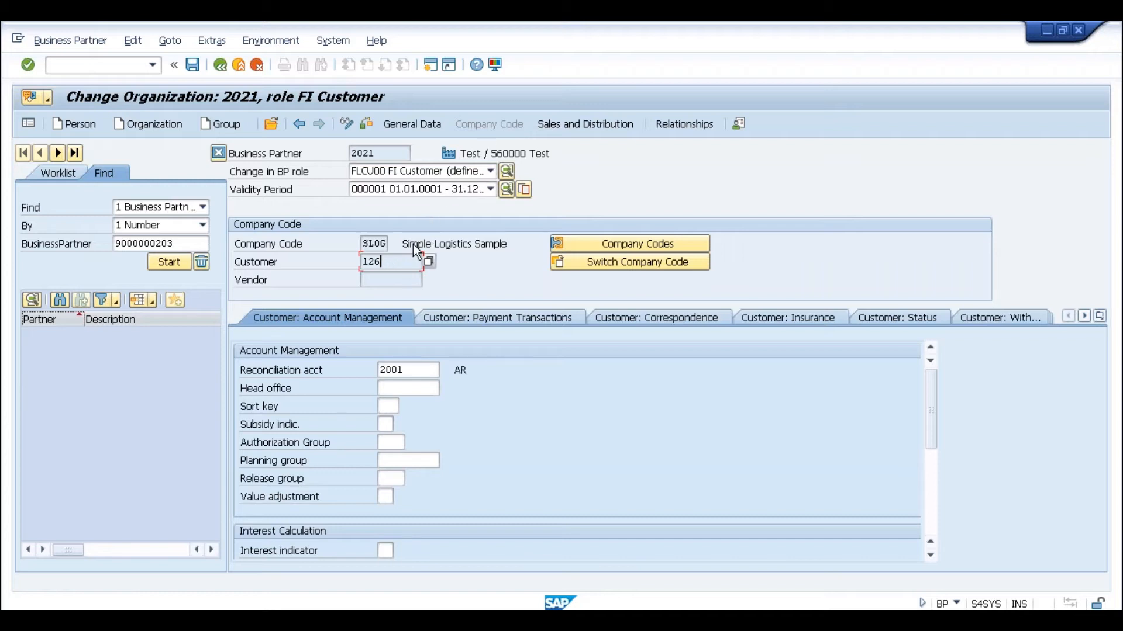
left_click(363, 262)
left_click(399, 265)
double_click(368, 263)
left_click(363, 264)
left_click(379, 155)
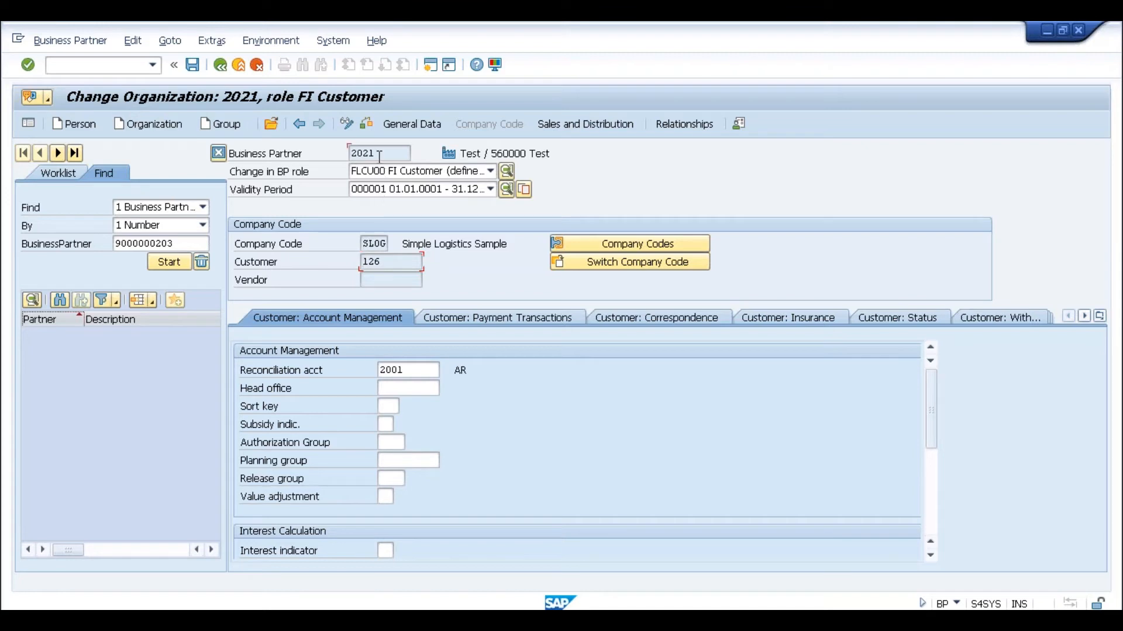
left_click(389, 265)
left_click(381, 157)
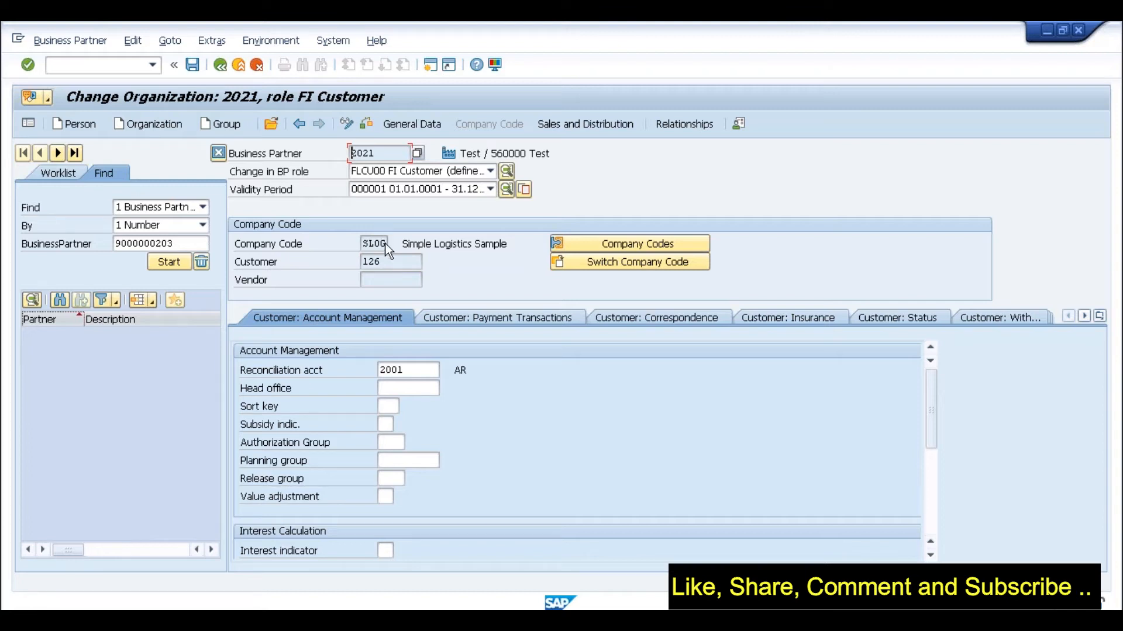
left_click(386, 262)
left_click_drag(389, 262, 361, 263)
left_click(361, 263)
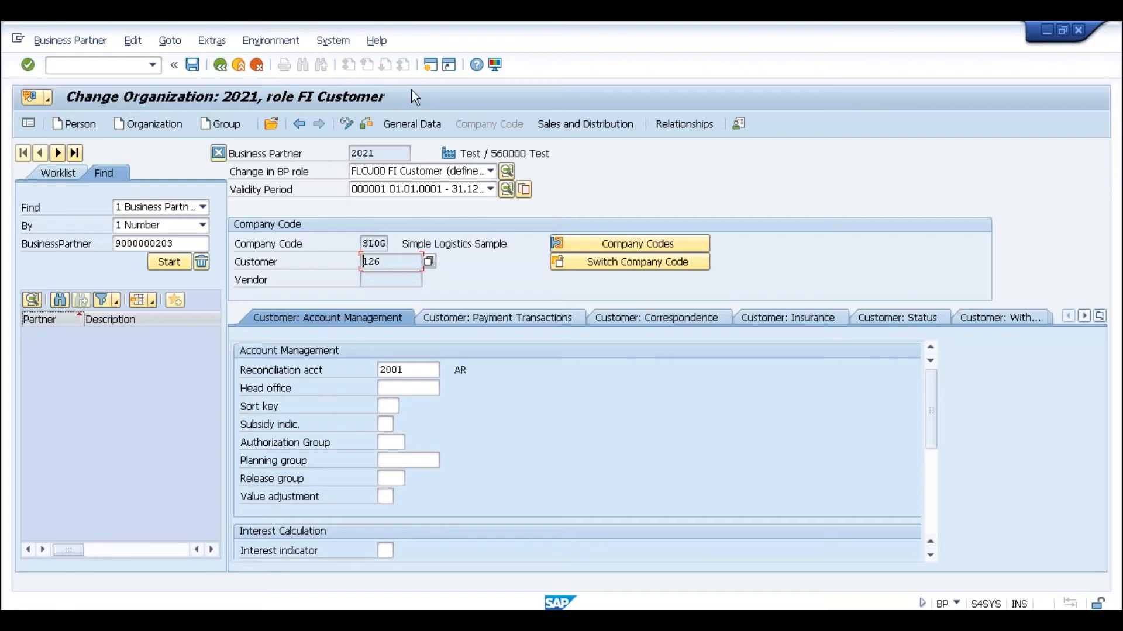
- Run SPRO in a new session and open the SAP Reference IMG
left_click(430, 64)
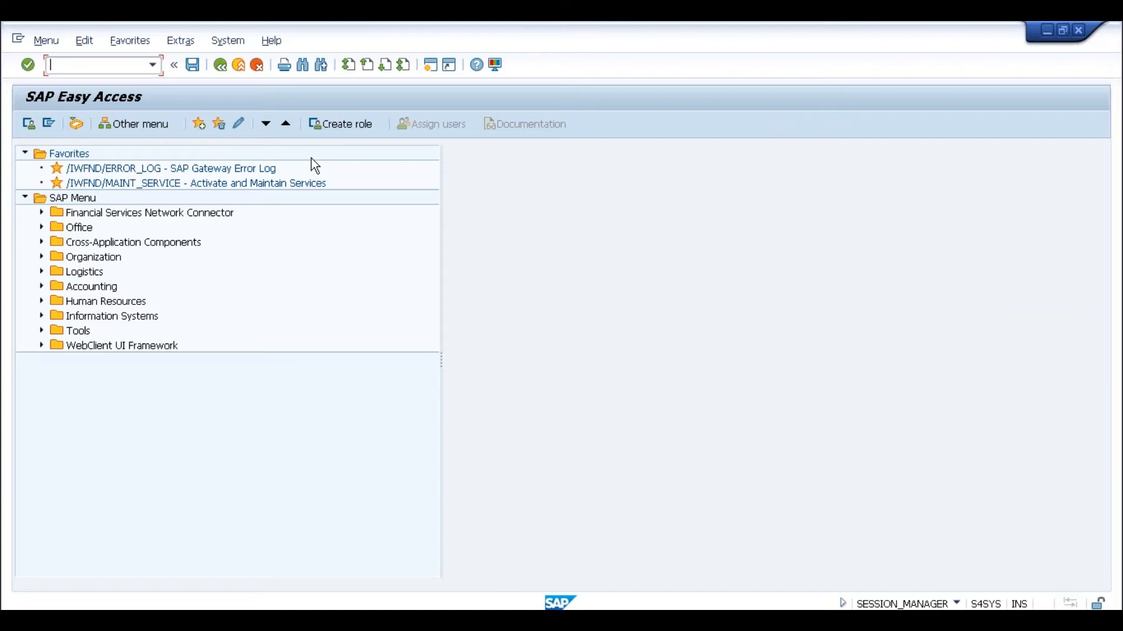
type("spro")
key("Return")
left_click(106, 130)
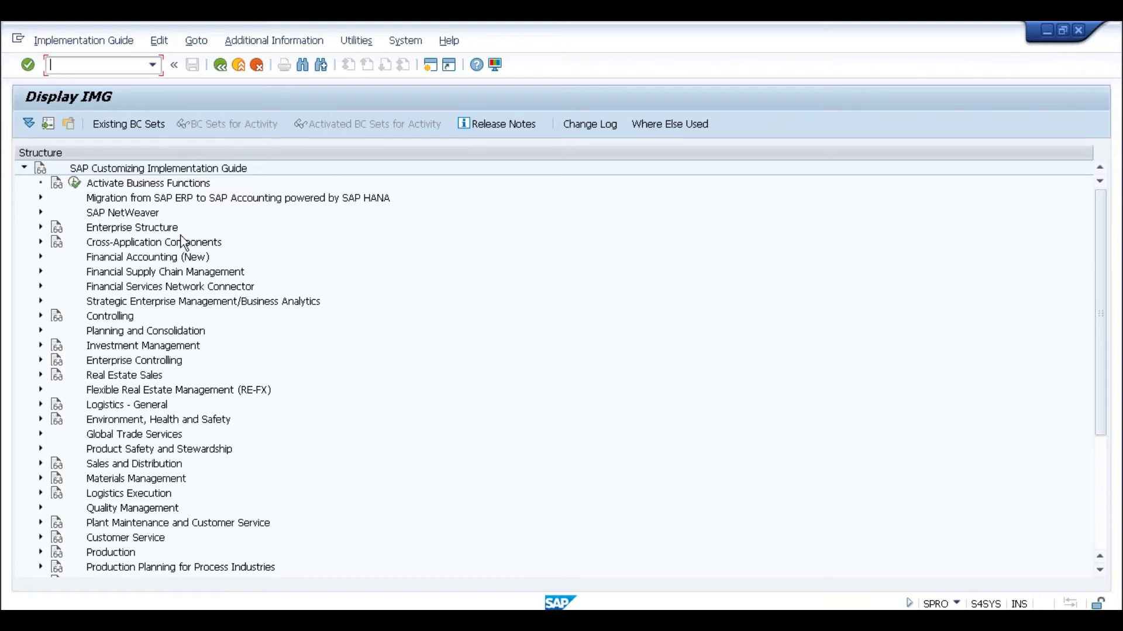
- Expand Cross-Application Components > SAP Business Partner > Basic Settings > Number Ranges and Groupings
left_click(156, 244)
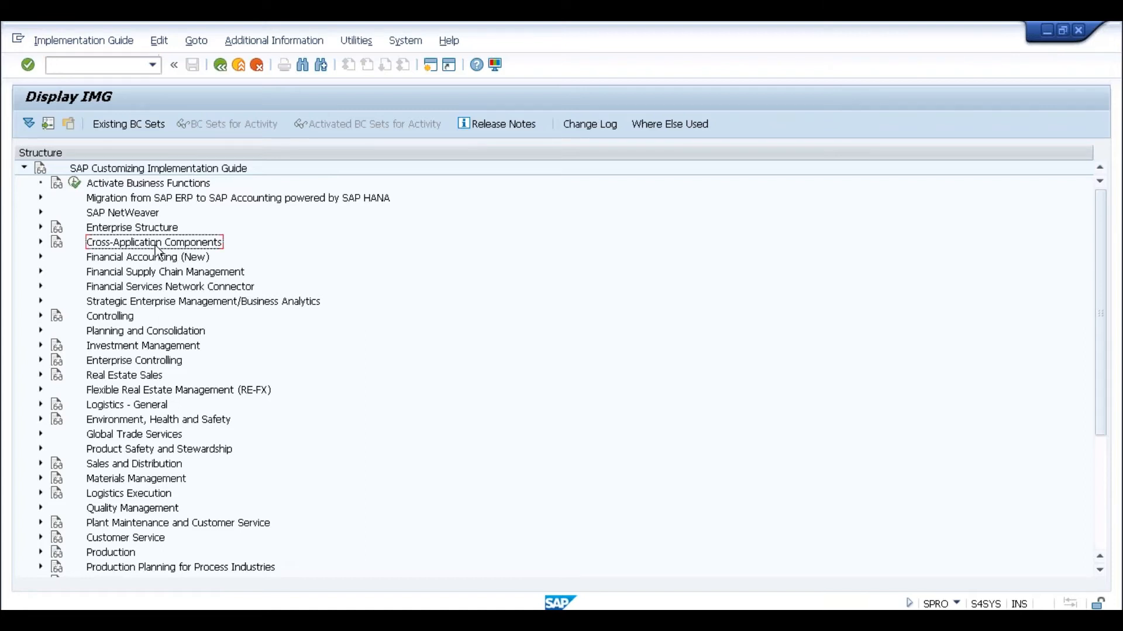
left_click(40, 243)
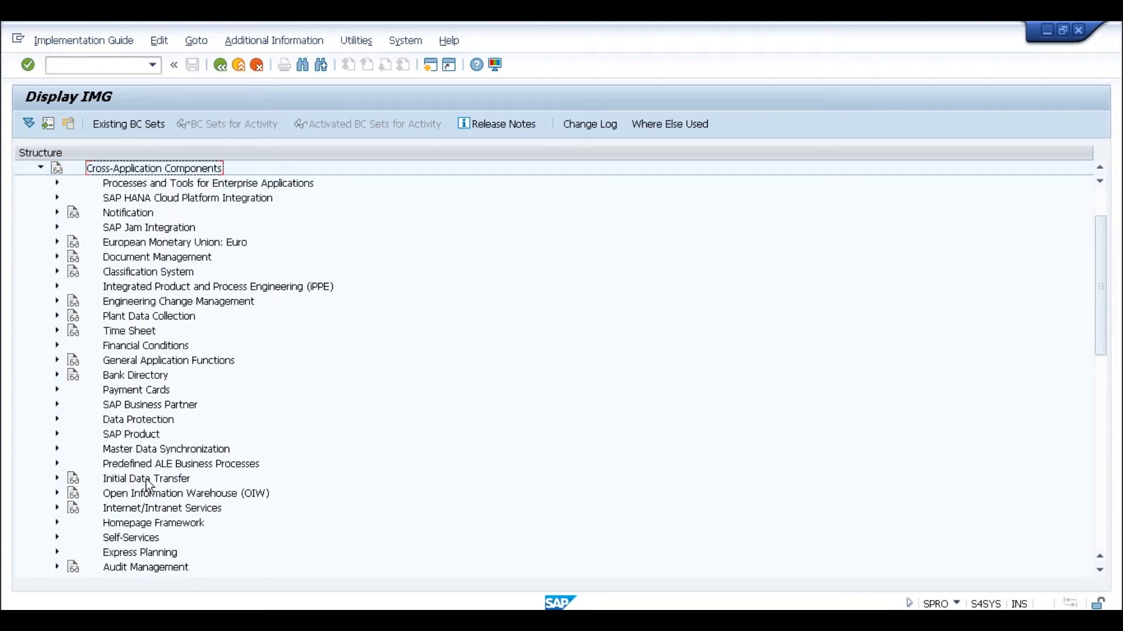
left_click(127, 406)
left_click(56, 403)
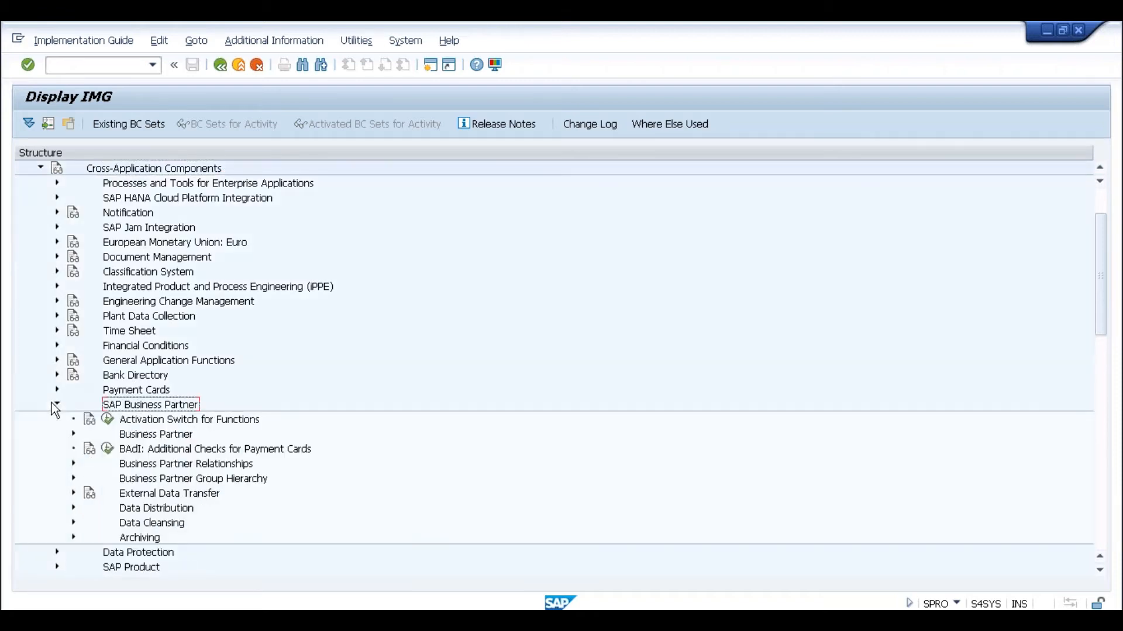
left_click(73, 436)
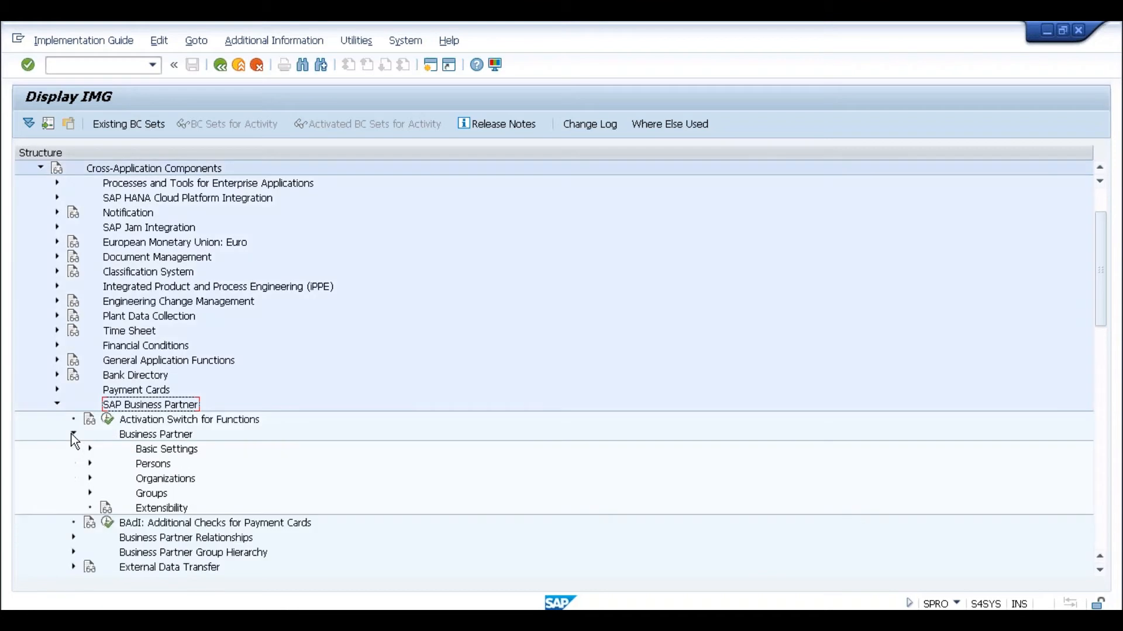
left_click(90, 448)
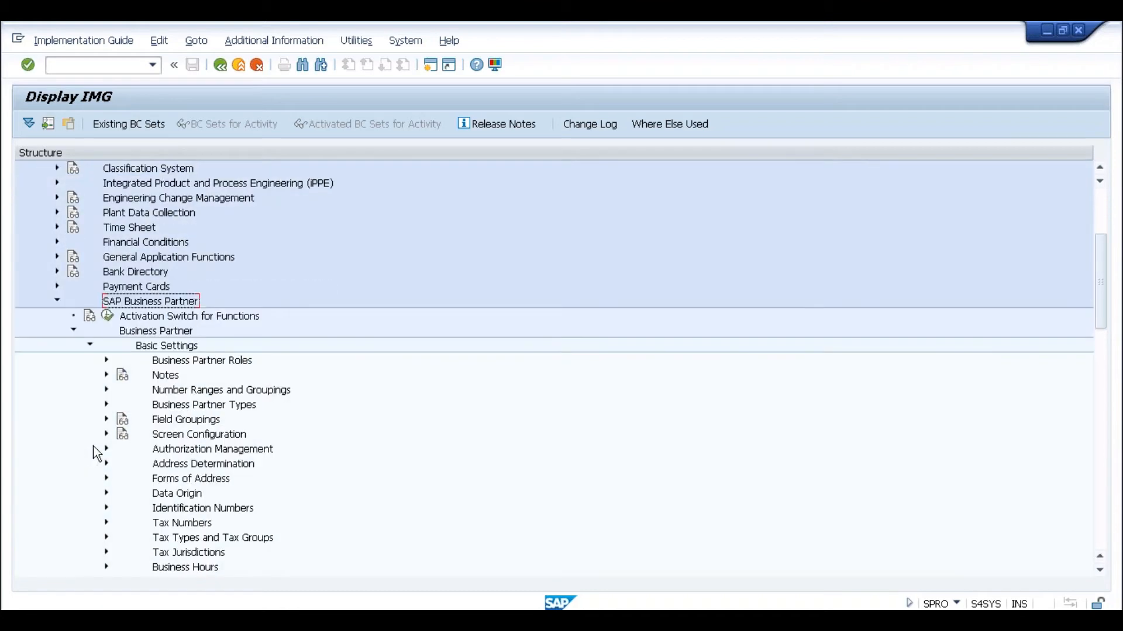
left_click(159, 392)
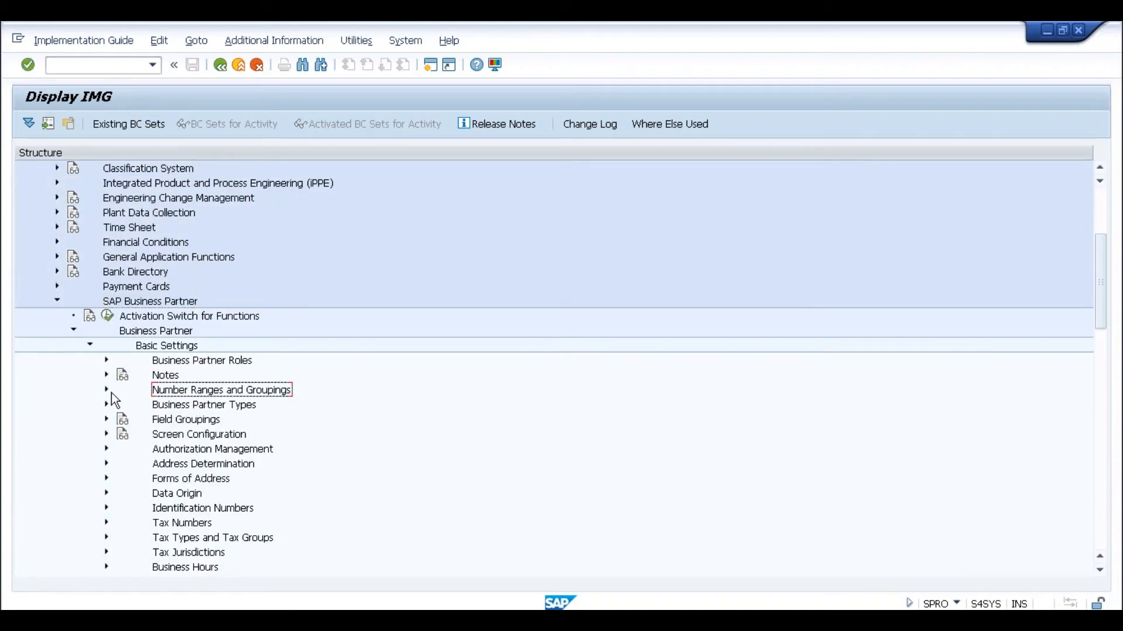
left_click(106, 390)
left_click(156, 406)
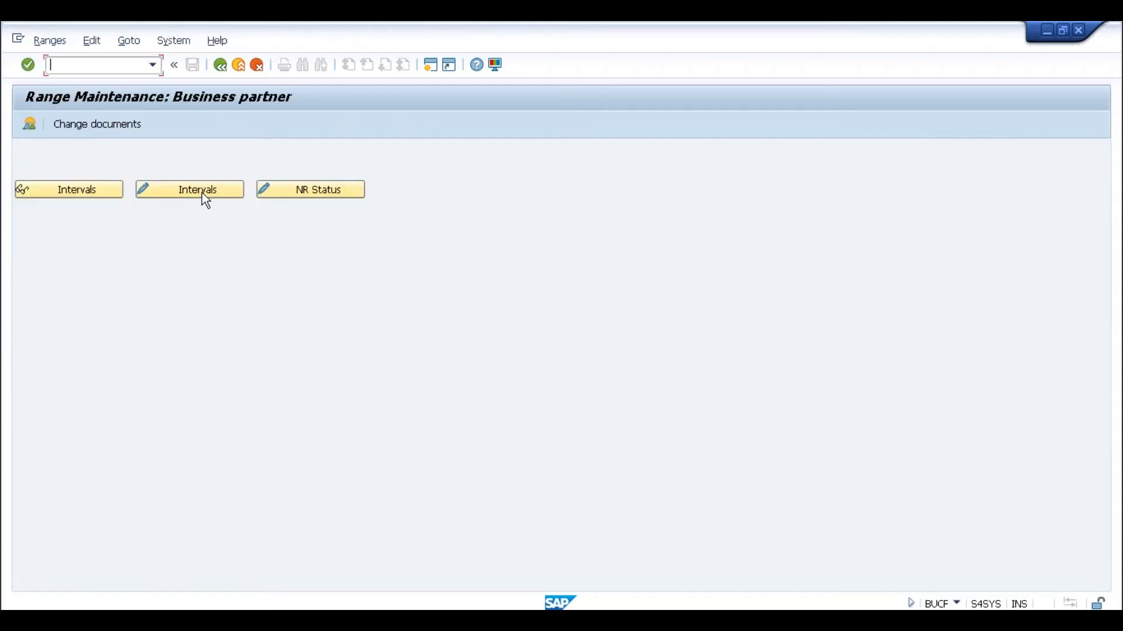
left_click(221, 65)
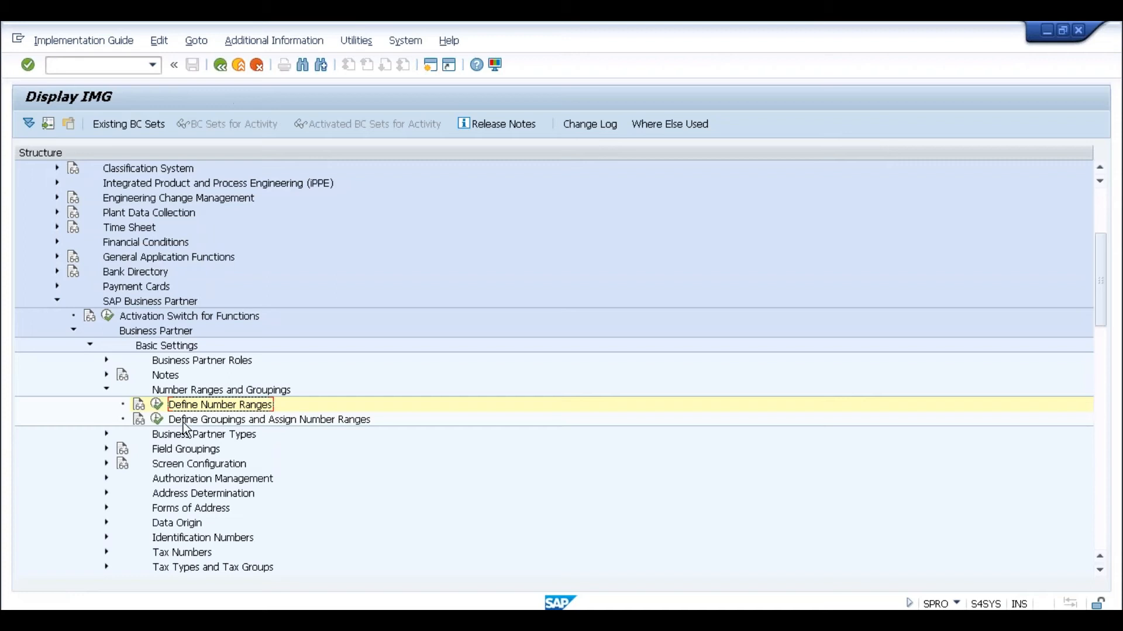
left_click(157, 419)
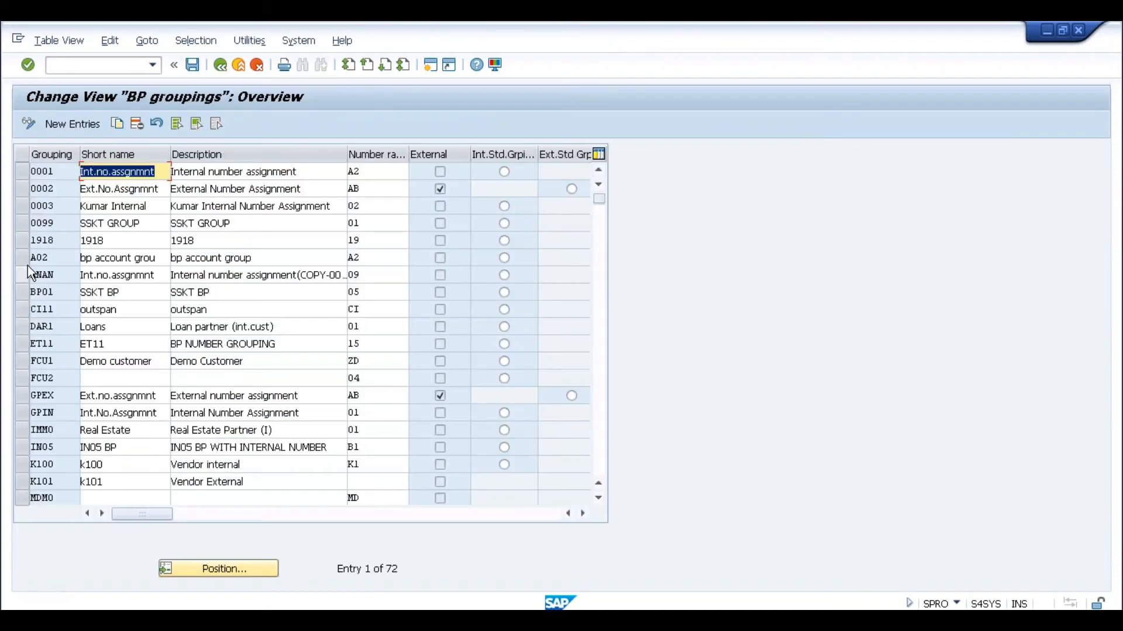
left_click(59, 274)
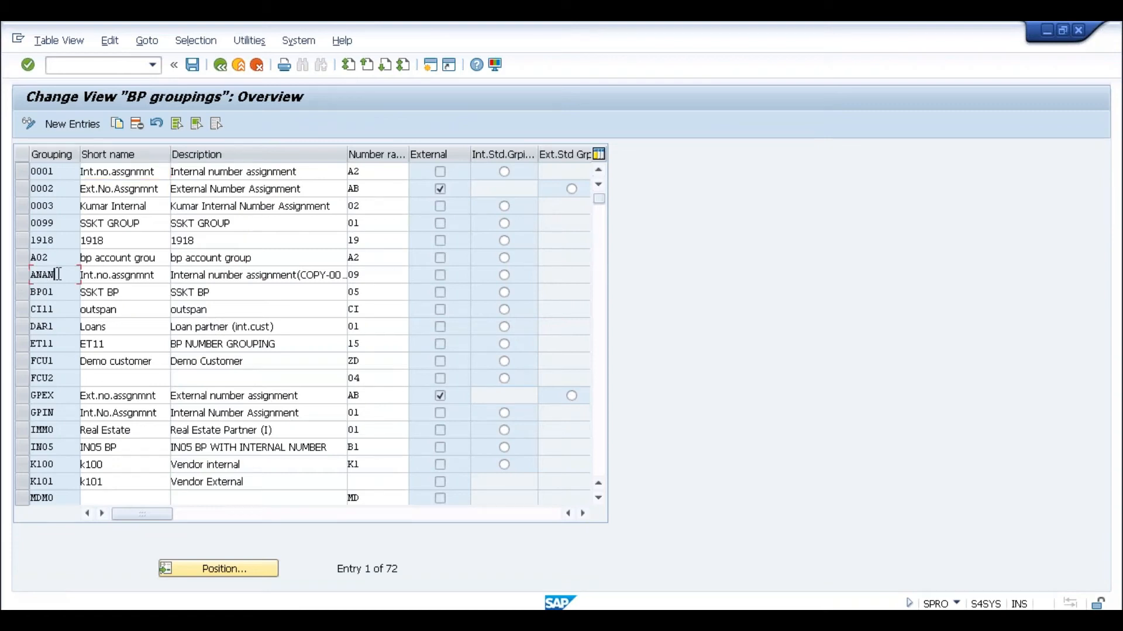
left_click_drag(63, 274, 24, 274)
left_click(31, 274)
left_click(374, 276)
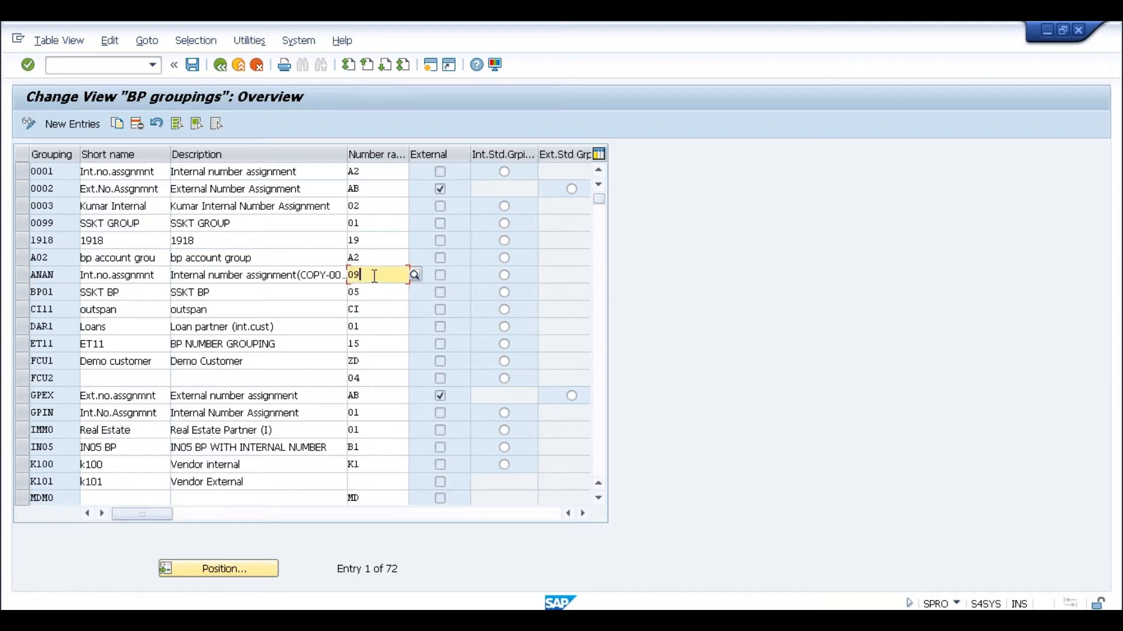
left_click(220, 64)
left_click(157, 420)
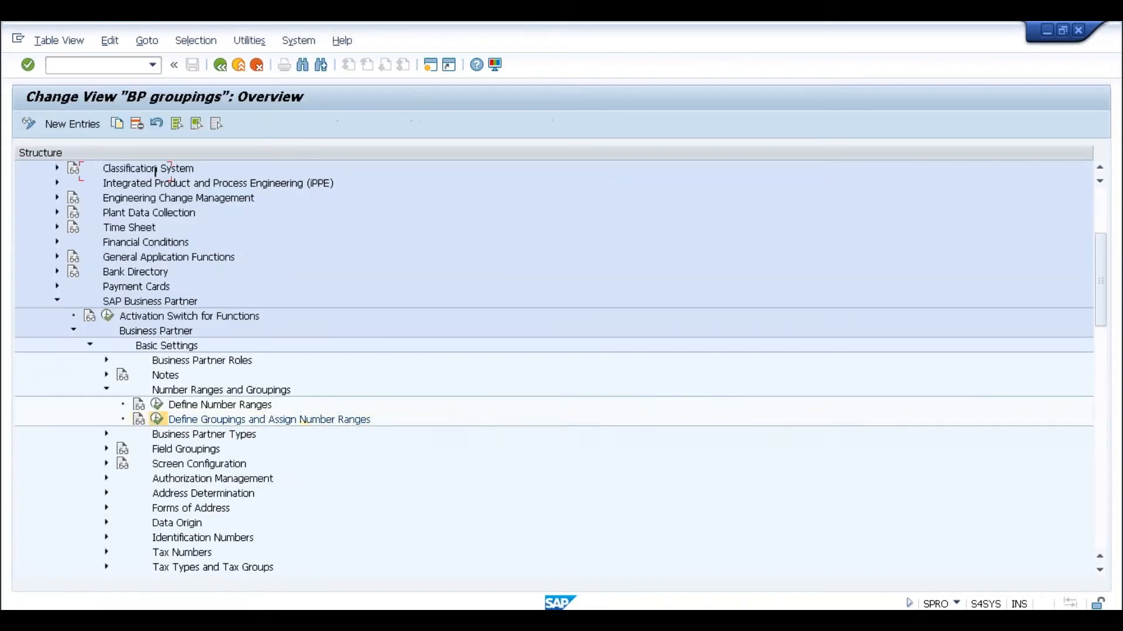
left_click(218, 65)
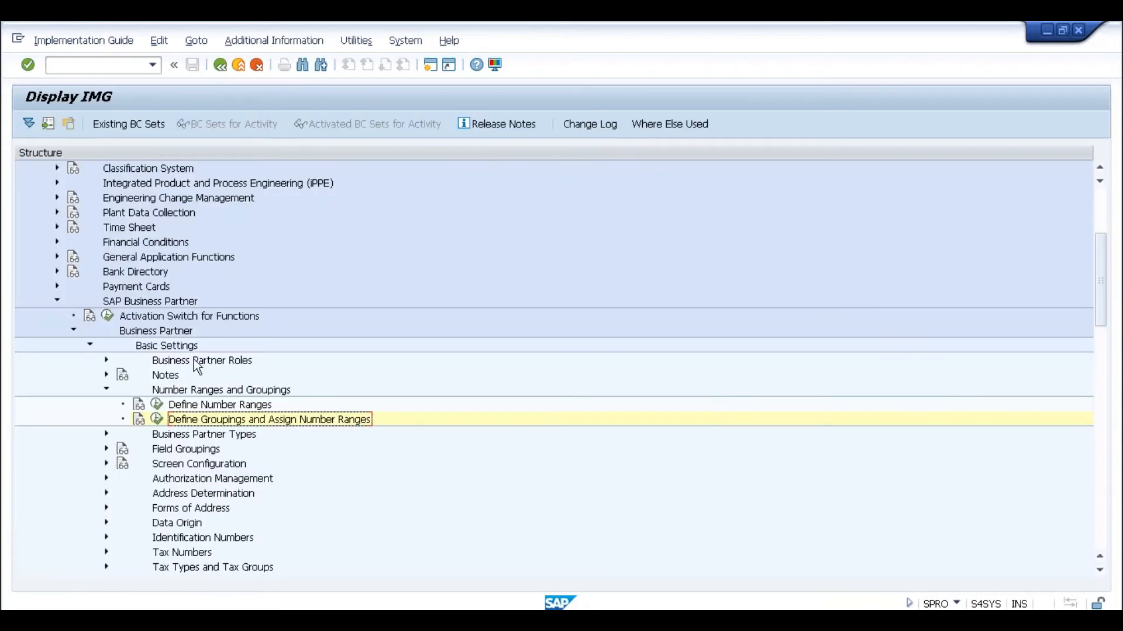
left_click(157, 404)
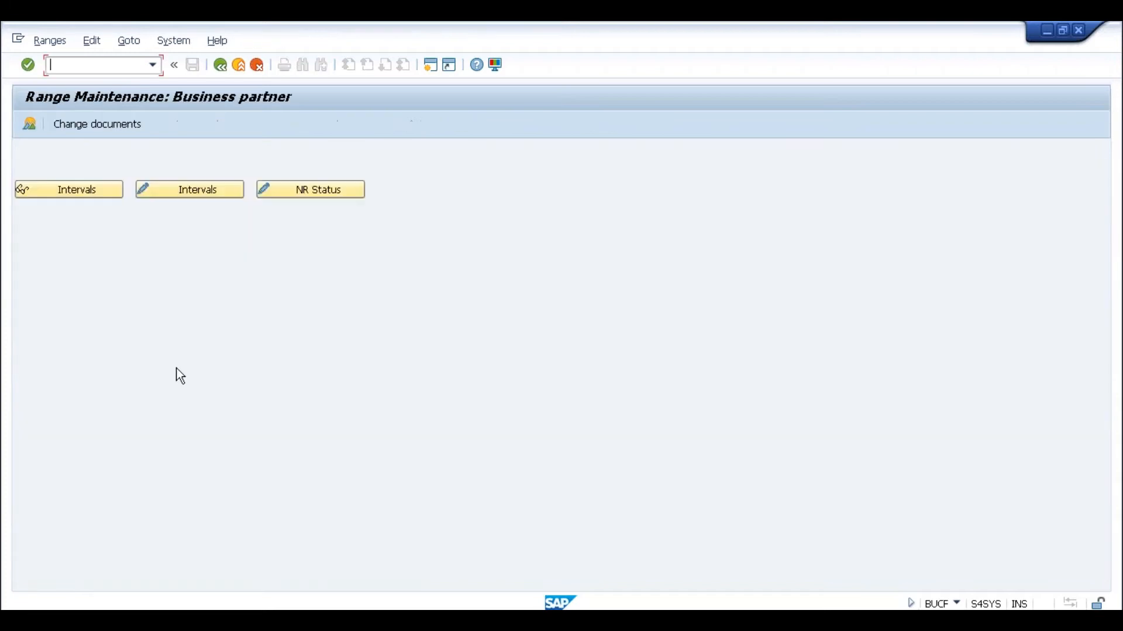
left_click(194, 192)
left_click(135, 307)
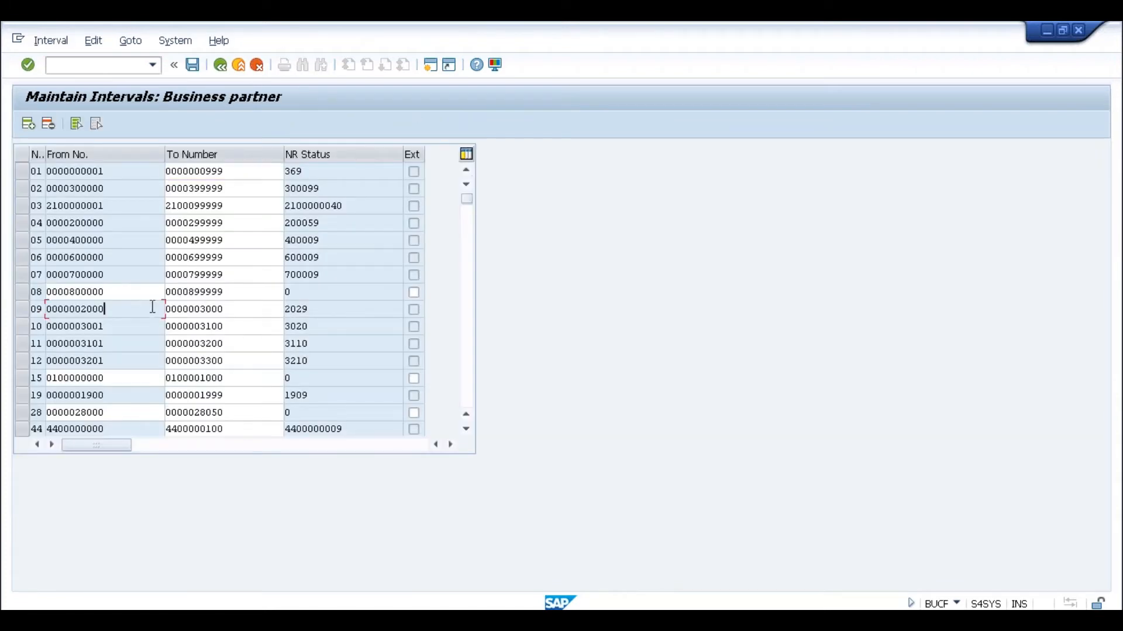
left_click(325, 315)
double_click(314, 313)
left_click(314, 312)
key("Left")
key("Left")
key("Left")
key("Left")
left_click(254, 311)
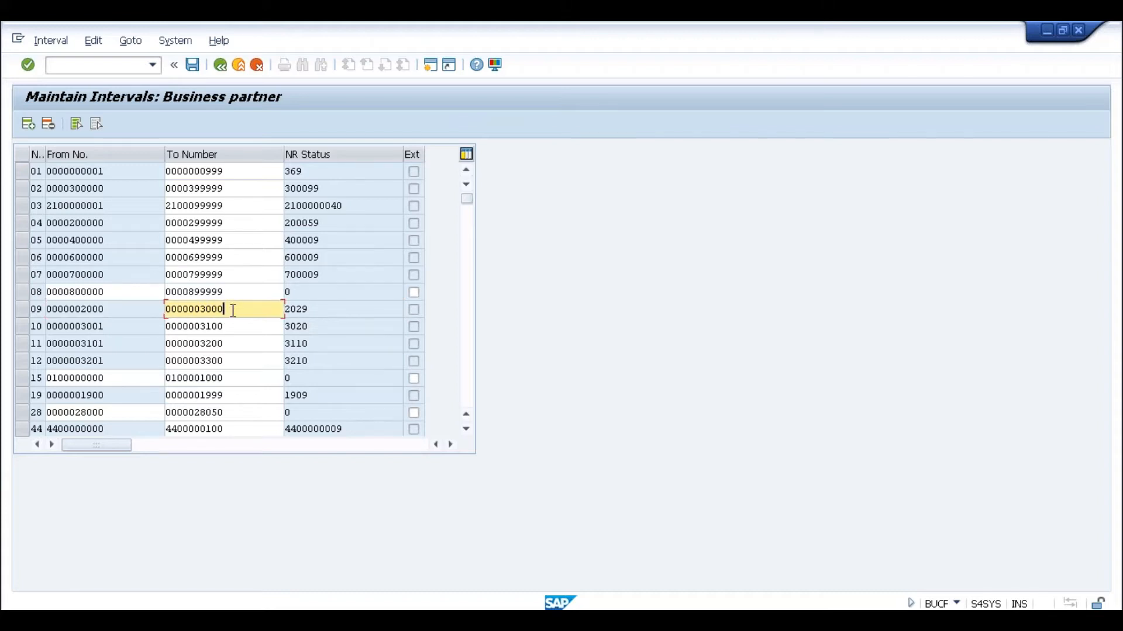
left_click(224, 65)
left_click(224, 65)
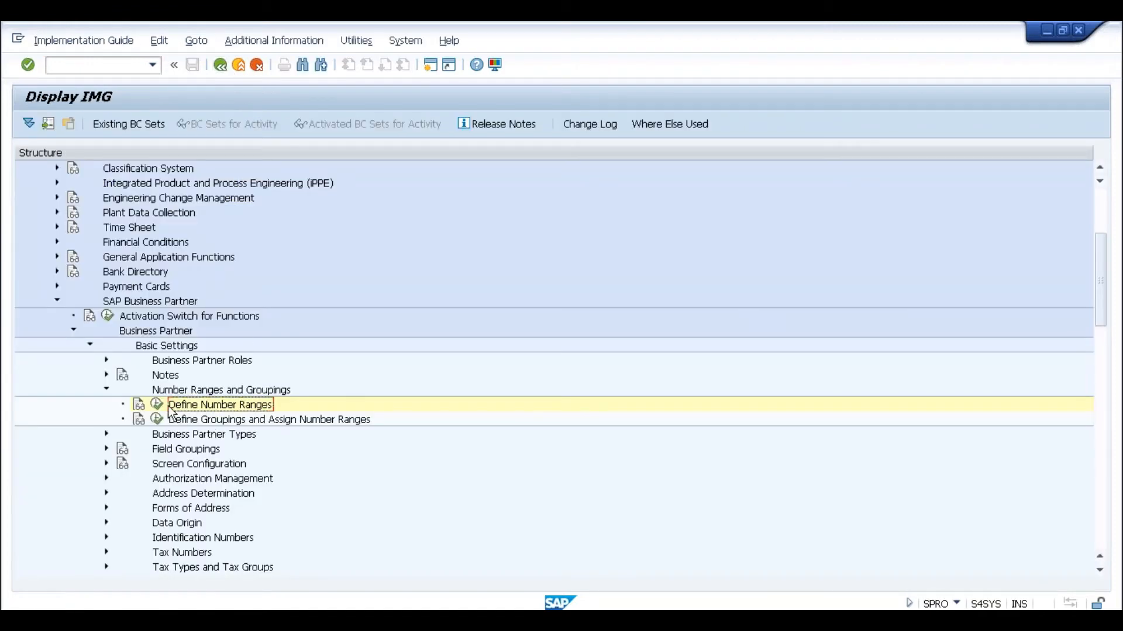
- Collapse Basic Settings and SAP Business Partner, then expand Master Data Synchronization > Customer/Vendor Integration
left_click(89, 346)
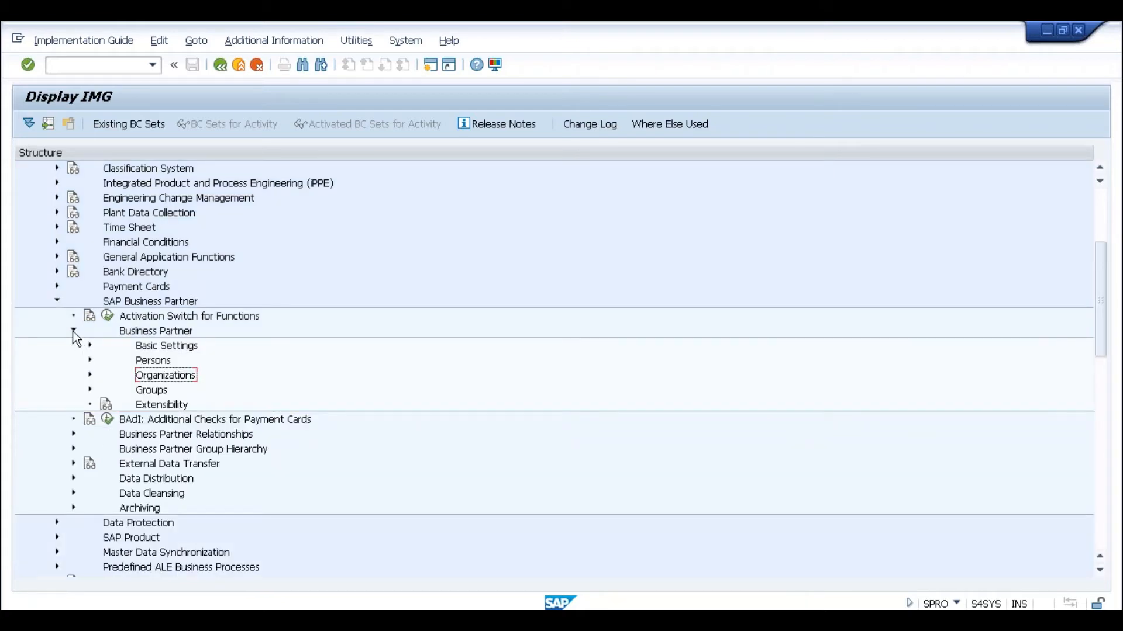
left_click(58, 301)
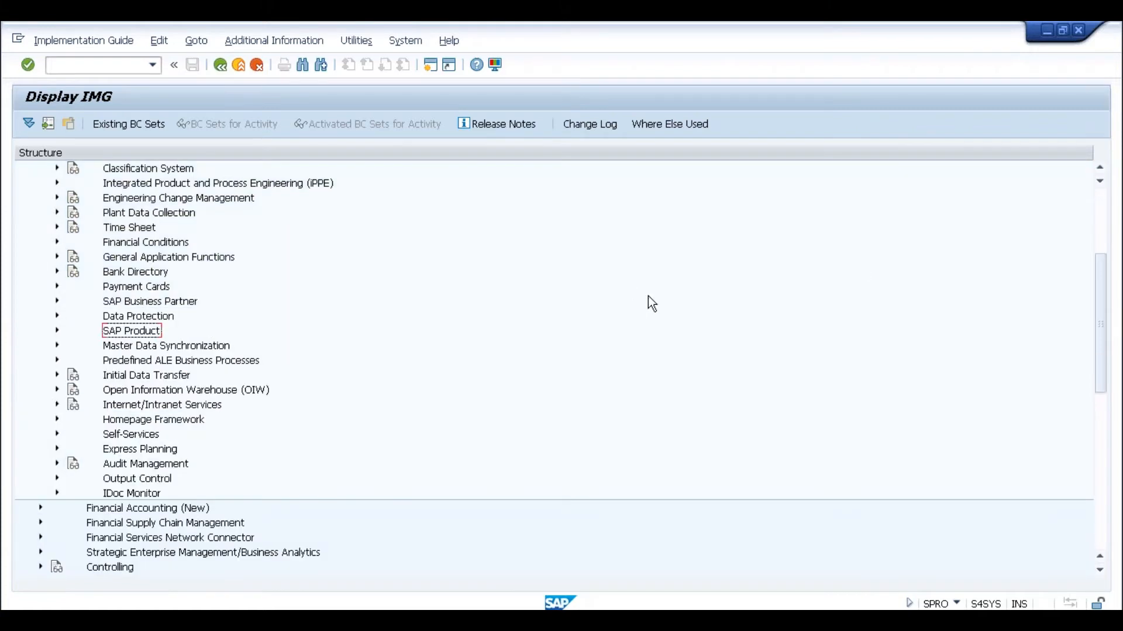
scroll(1093, 233, "up", 4)
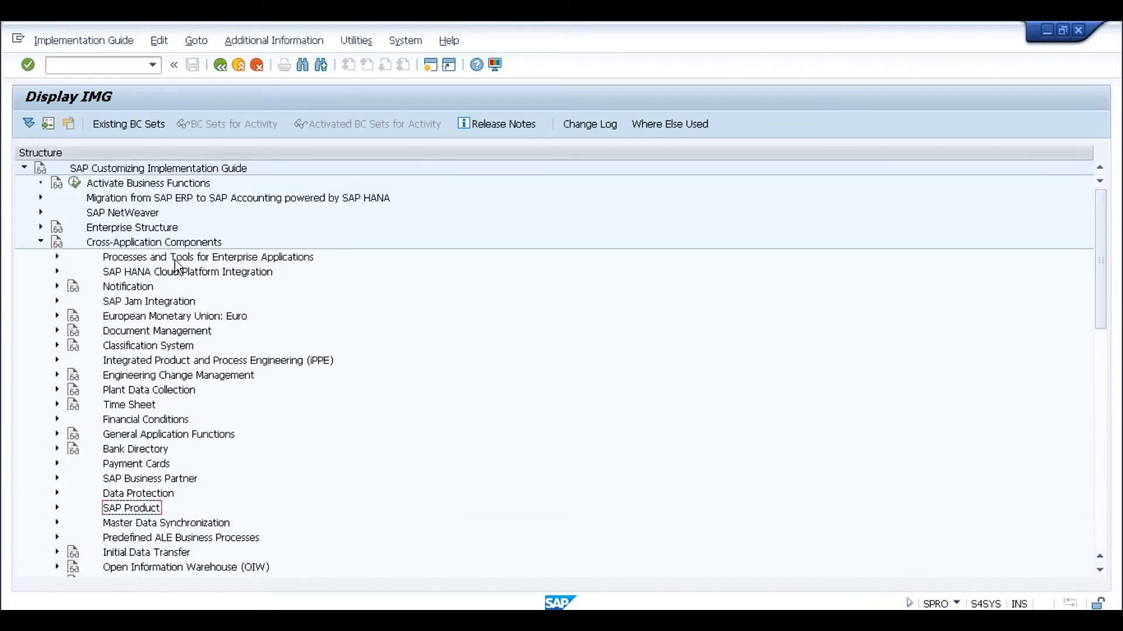
left_click(168, 243)
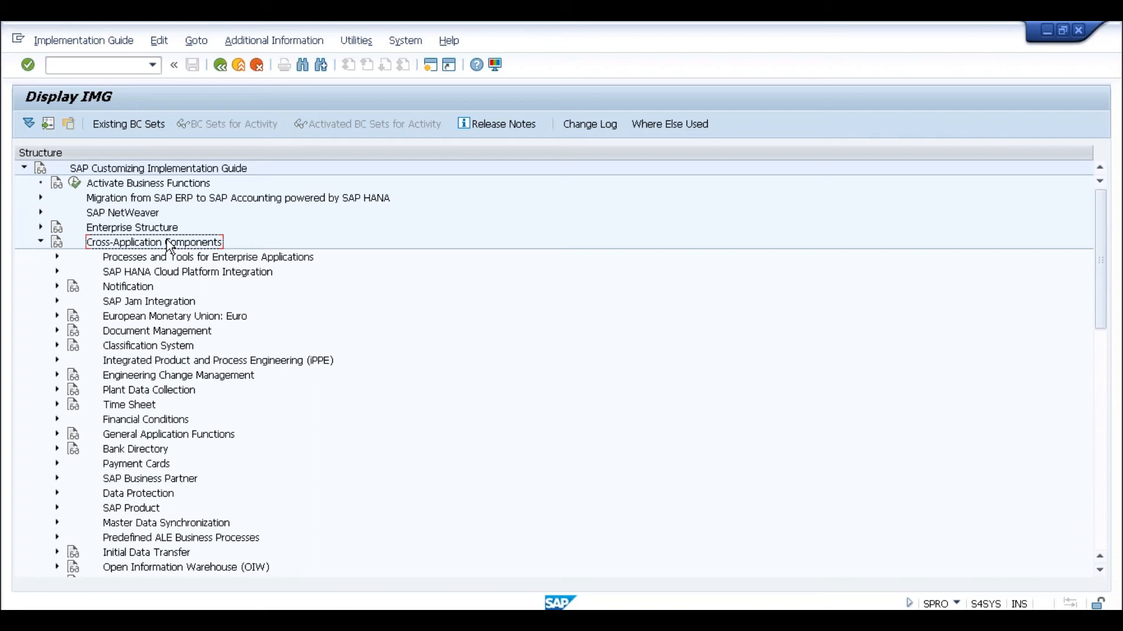
left_click(161, 529)
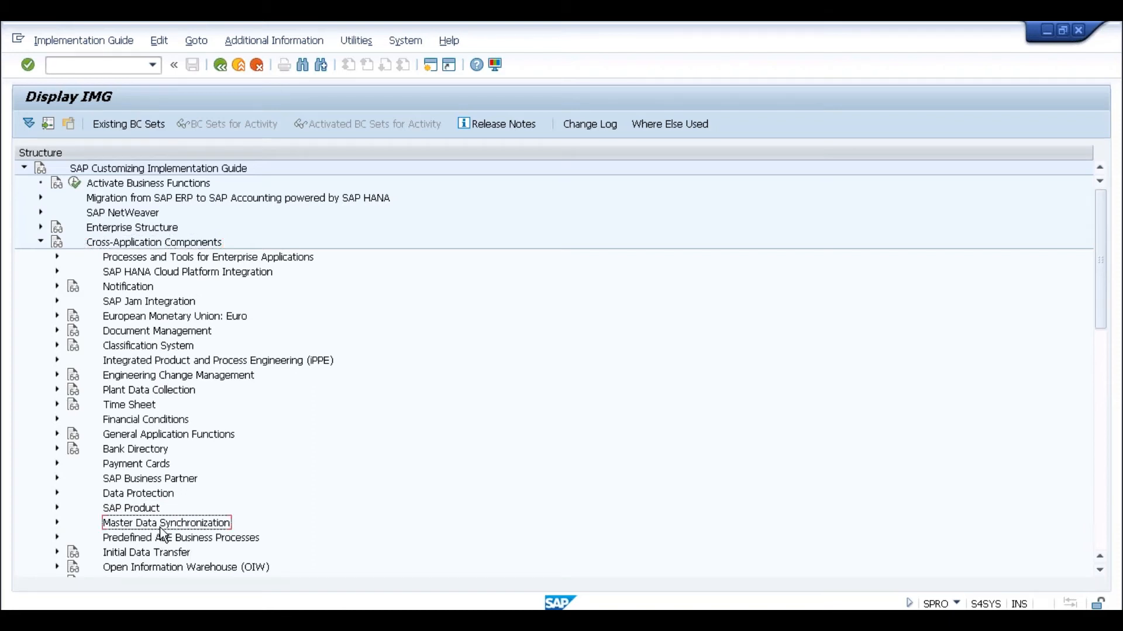
left_click(57, 523)
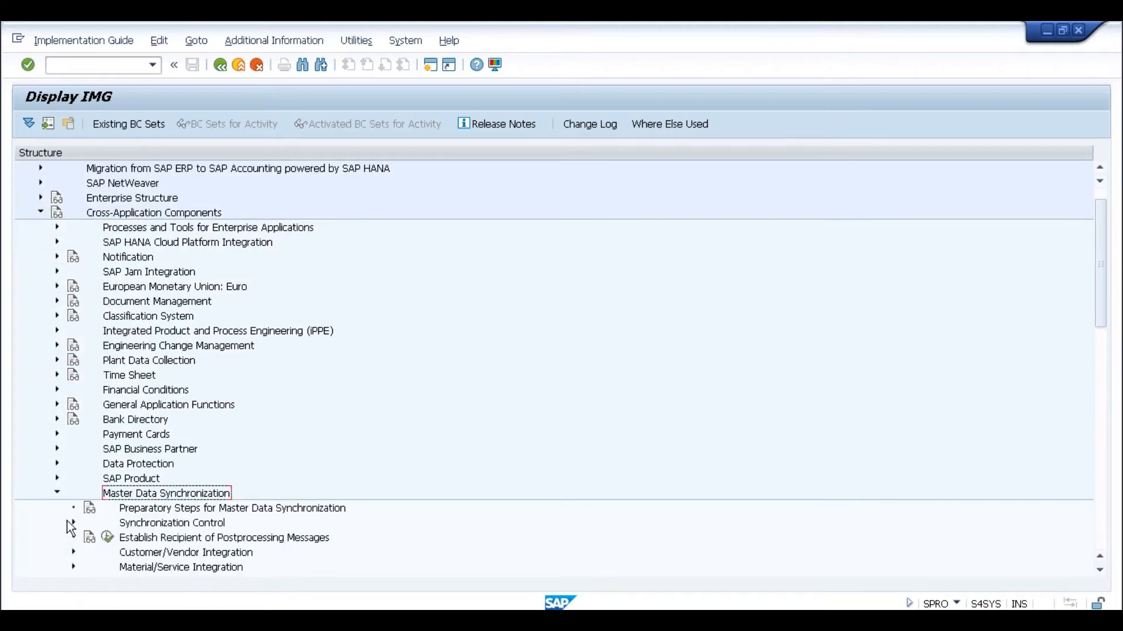
left_click(185, 555)
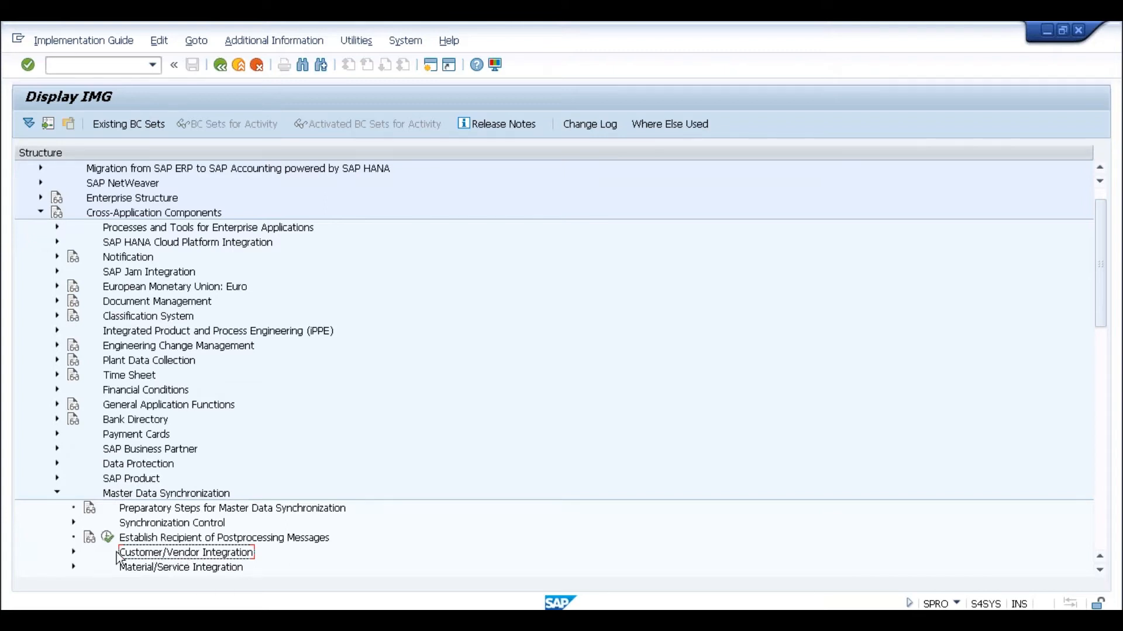
left_click(74, 552)
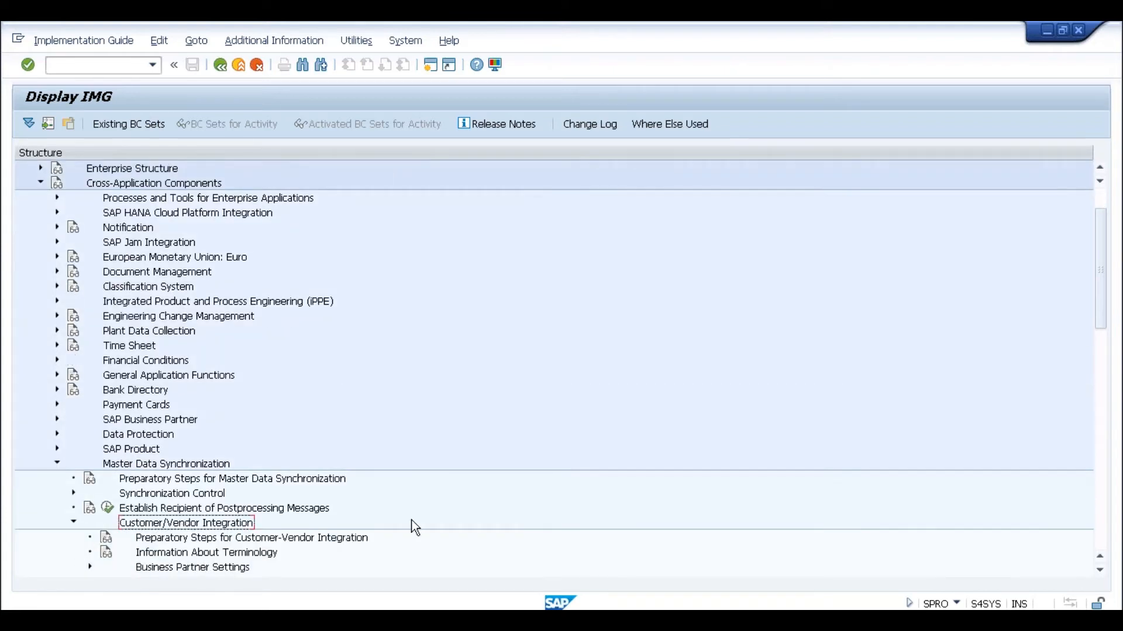
left_click(1100, 571)
left_click(1100, 571)
left_click(1100, 571)
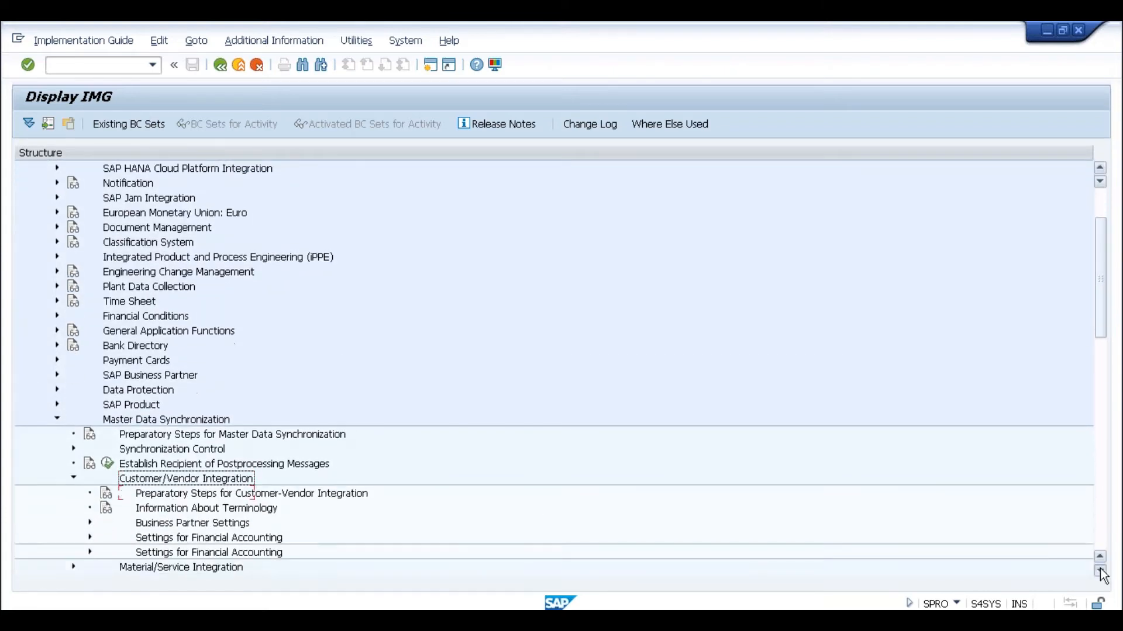
left_click(1100, 572)
left_click(1100, 572)
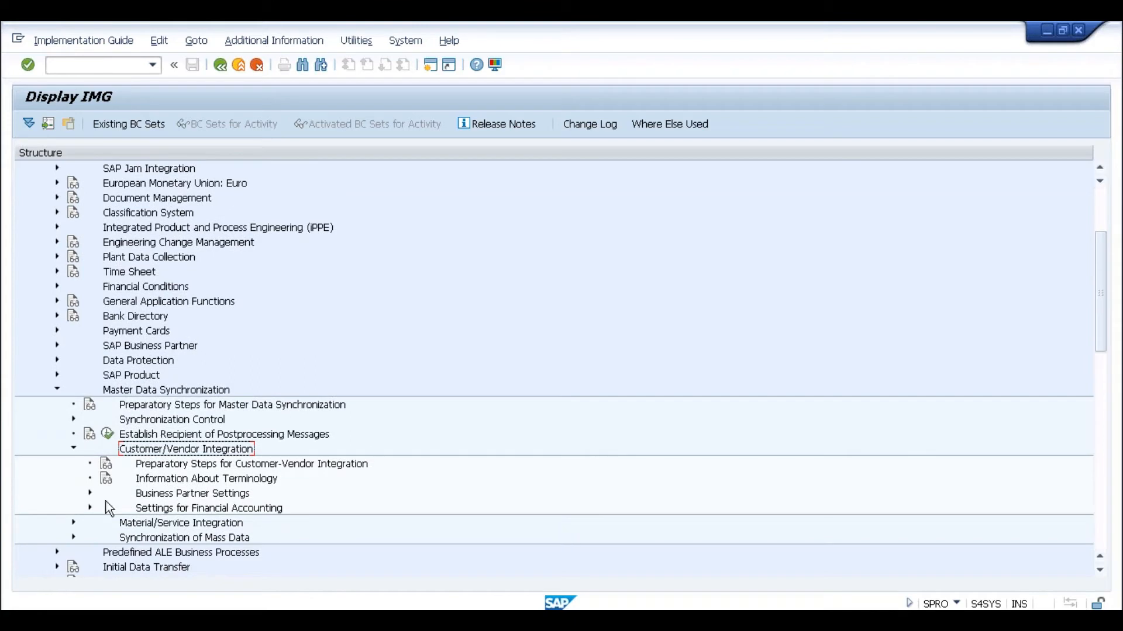
- Expand Business Partner Settings down to Assign Keys and open Number Assignment for Direction BP to Customer
left_click(89, 494)
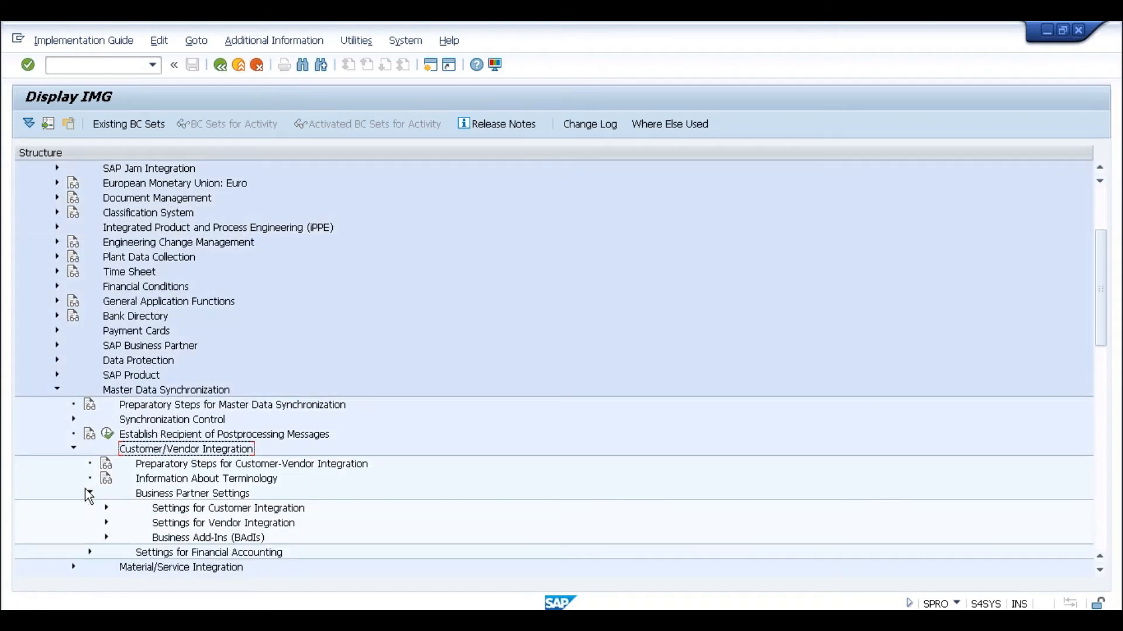
left_click(185, 511)
left_click(184, 524)
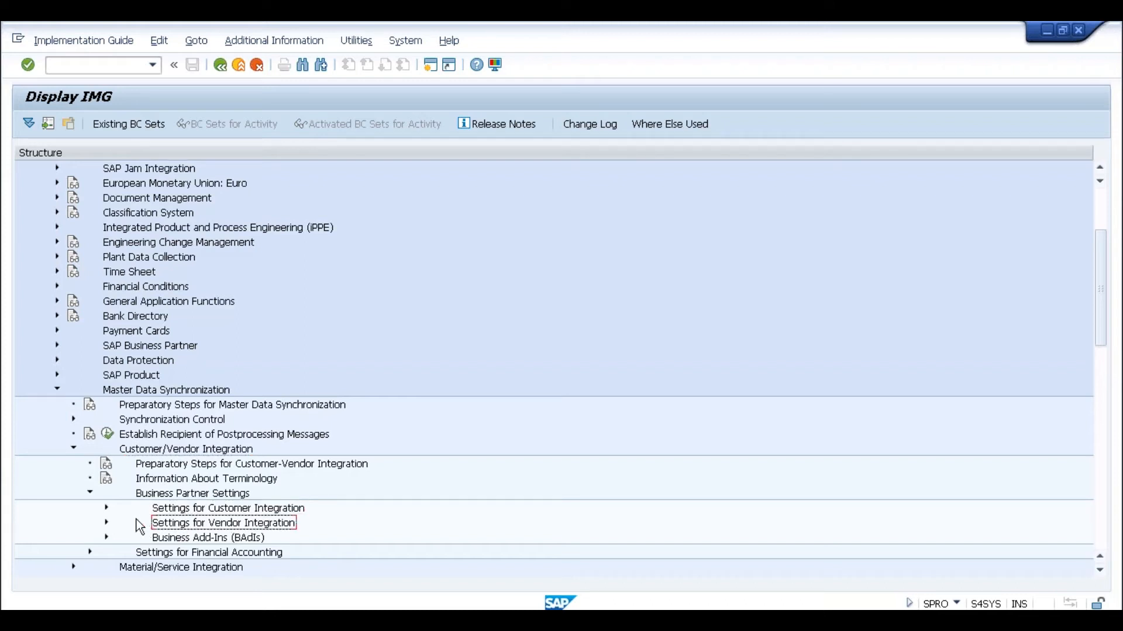
left_click(105, 508)
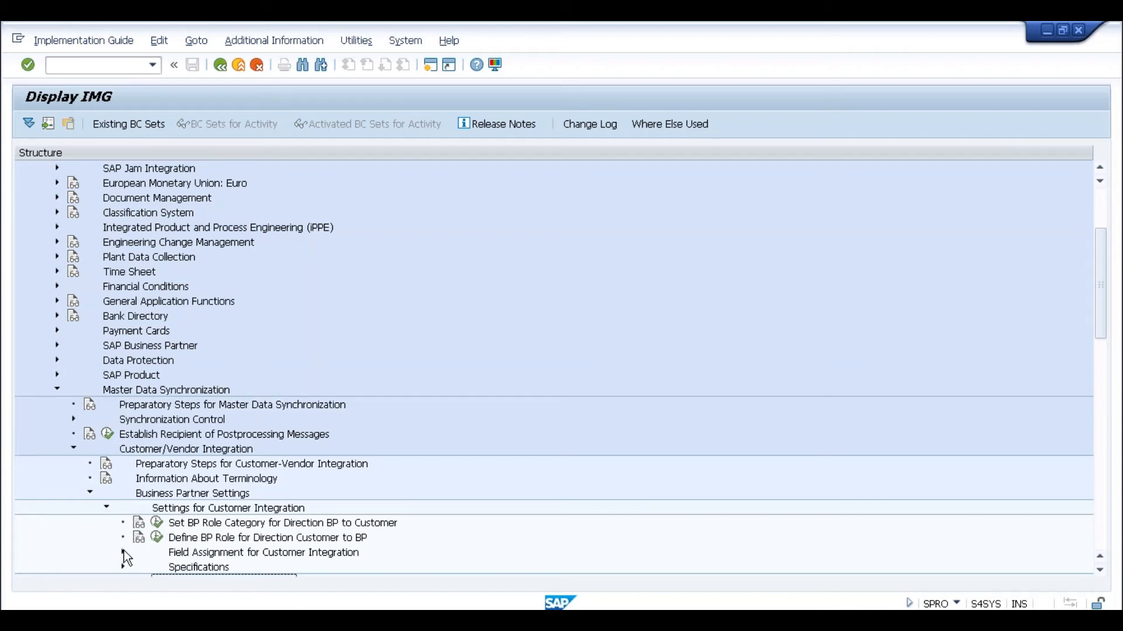
left_click(123, 553)
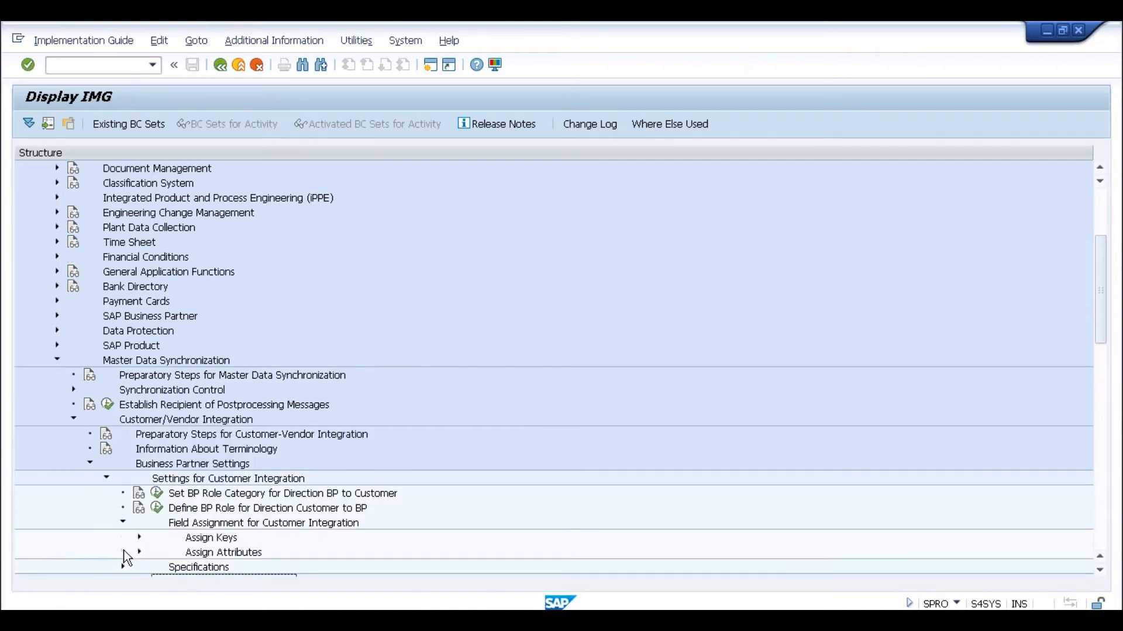
left_click(139, 537)
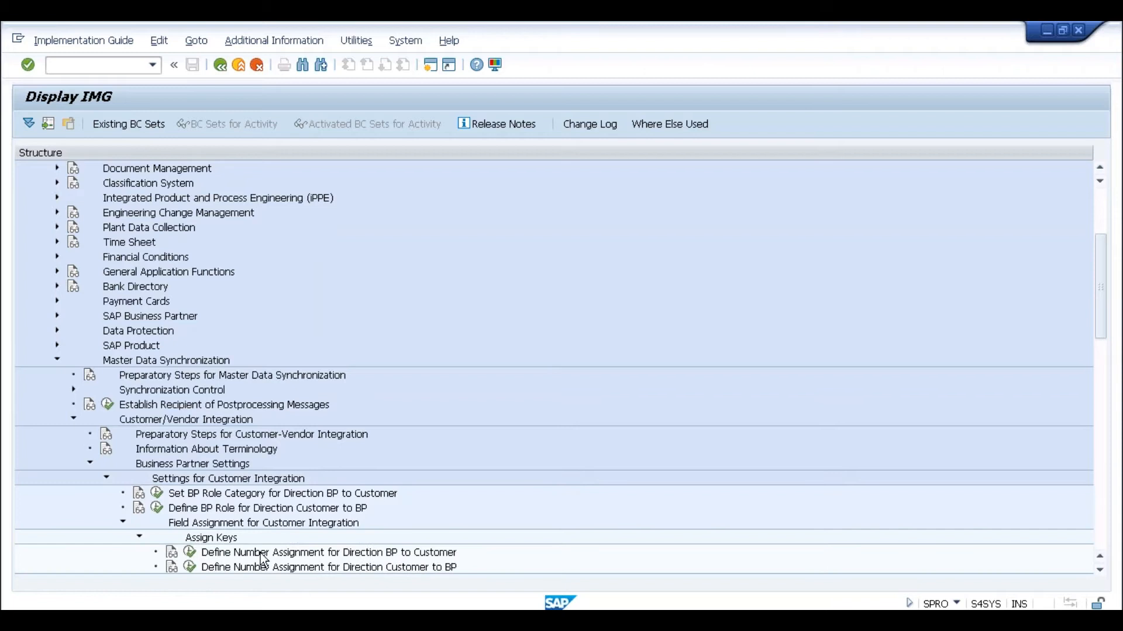
left_click(1100, 572)
left_click(1100, 571)
left_click(1100, 572)
left_click(1100, 571)
left_click(1099, 573)
left_click(1099, 573)
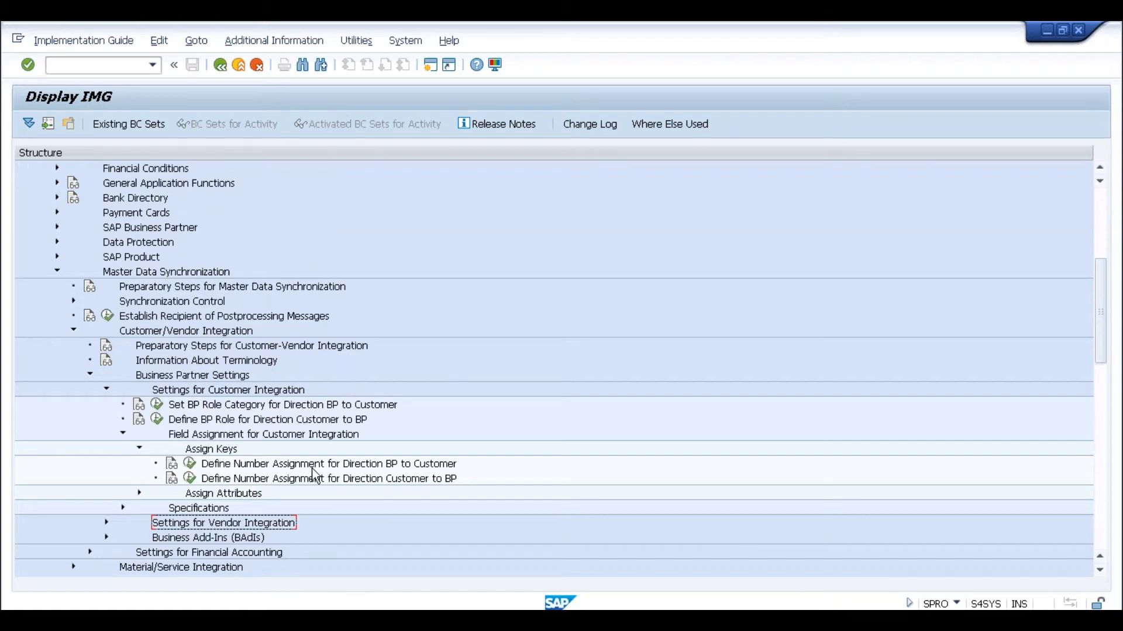
left_click(368, 466)
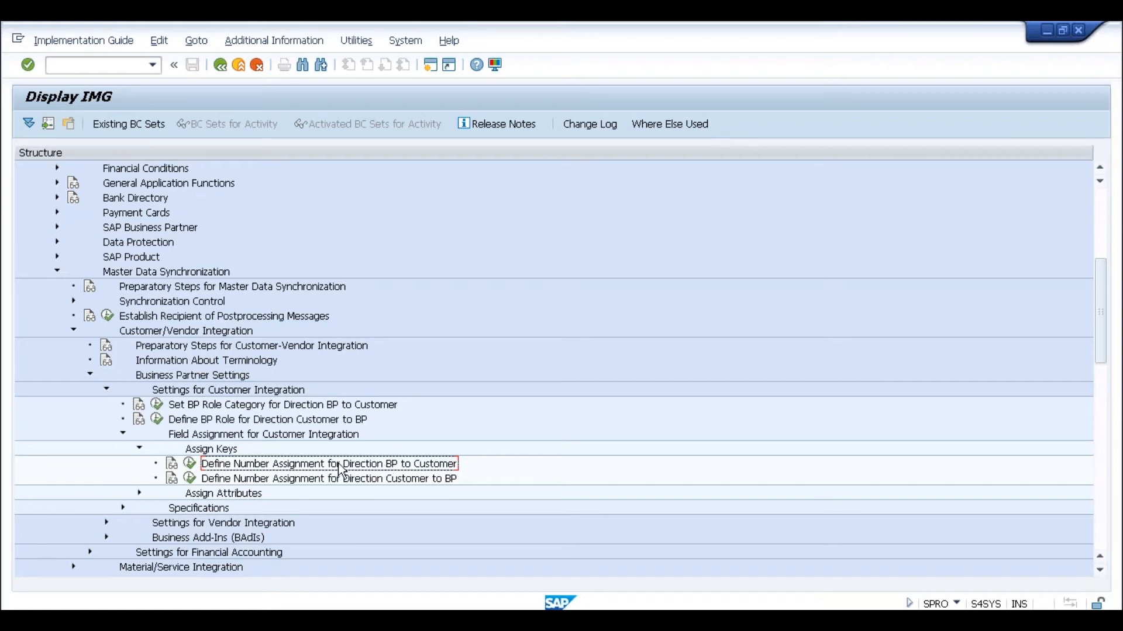
left_click(189, 464)
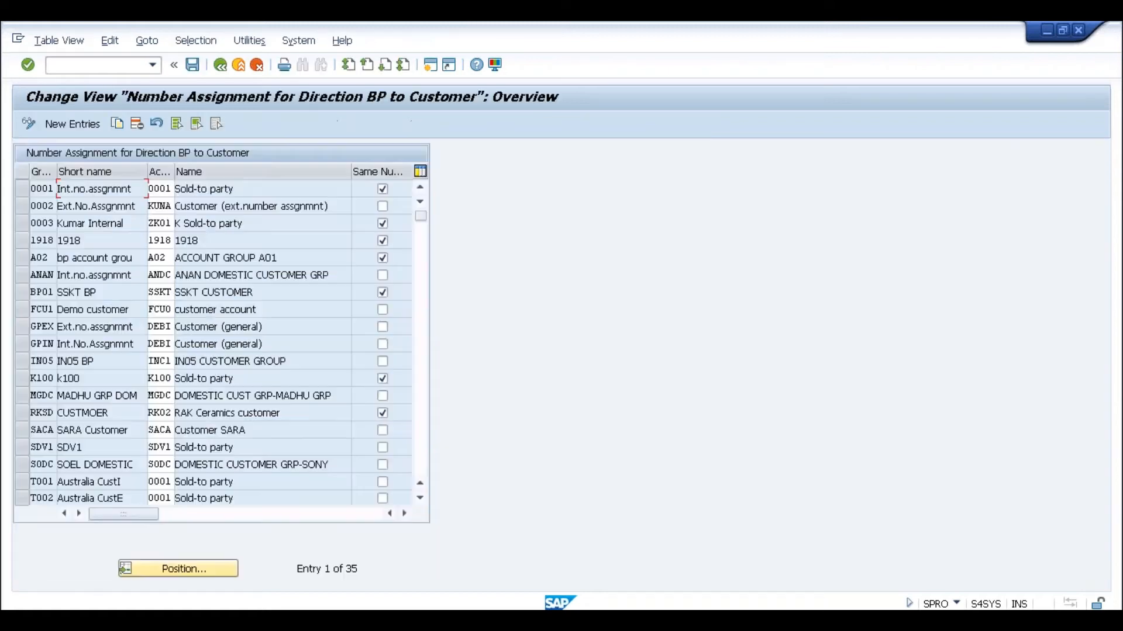
left_click(49, 189)
left_click(44, 275)
left_click(166, 277)
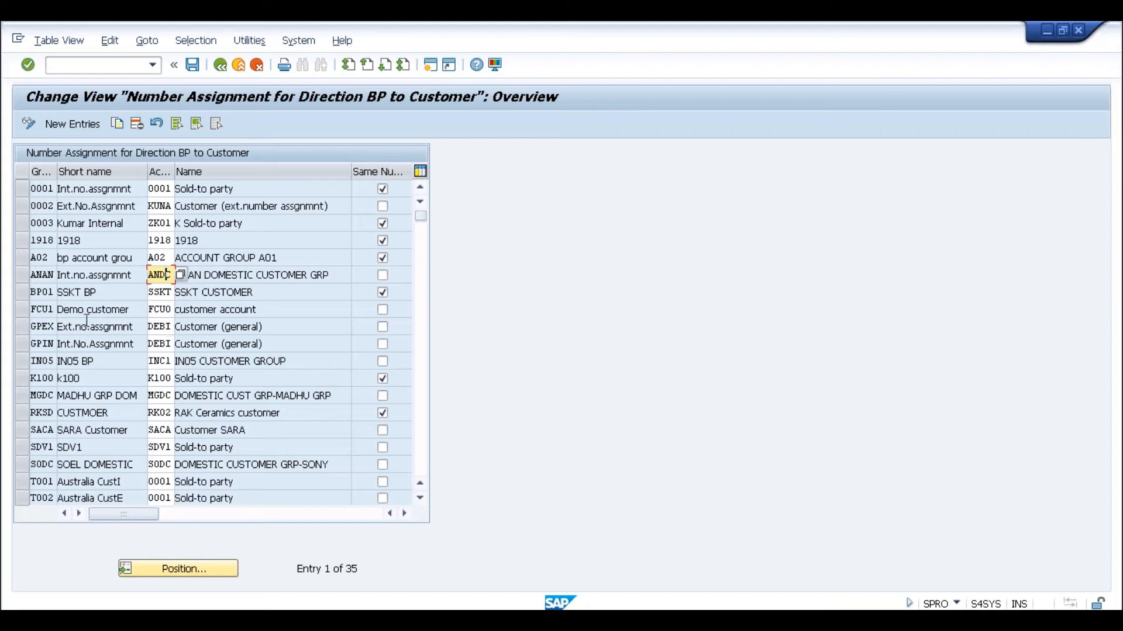
left_click(52, 277)
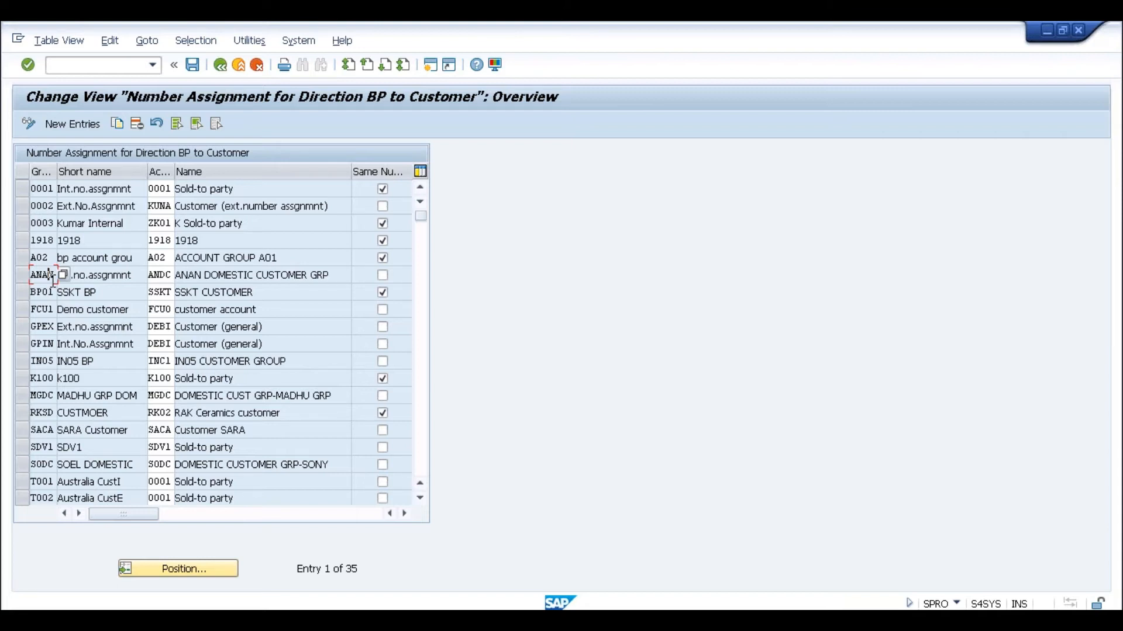
left_click(162, 276)
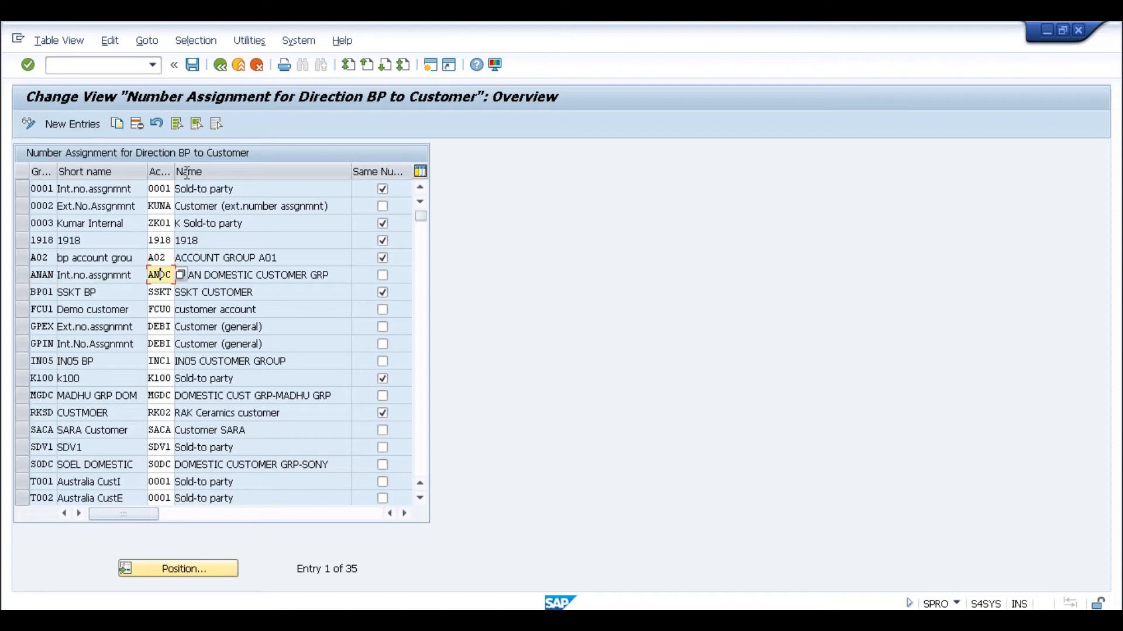
left_click(239, 69)
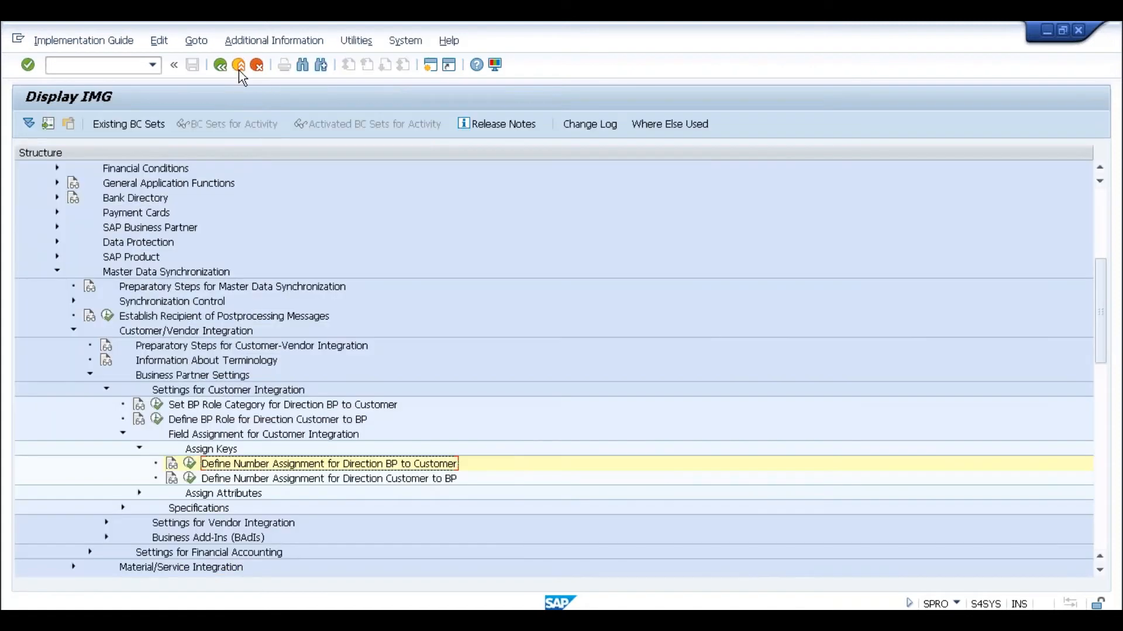
- Open Assign Number Ranges to Customer Account Groups under Financial Accounting (New) > AR/AP > Customer Accounts
left_click(1100, 226)
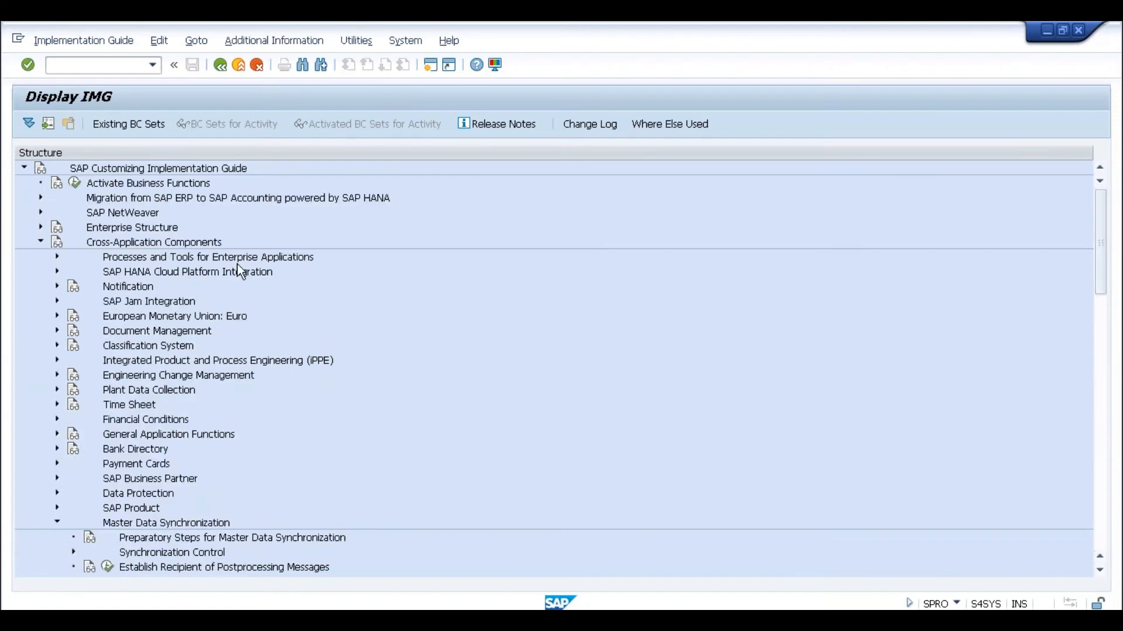
left_click(41, 243)
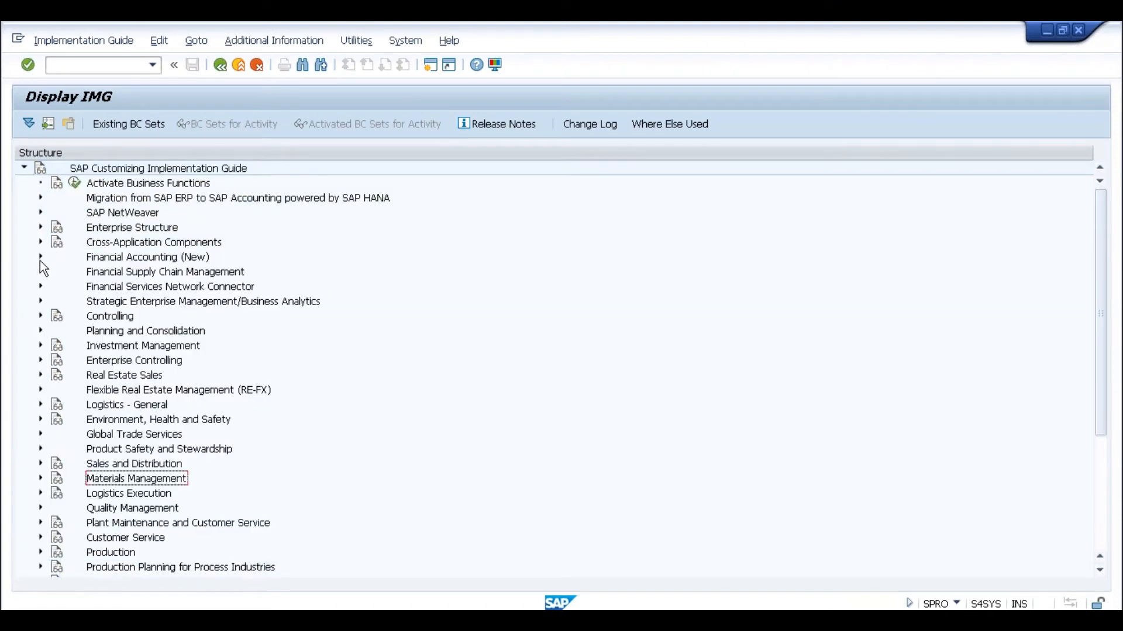
left_click(40, 257)
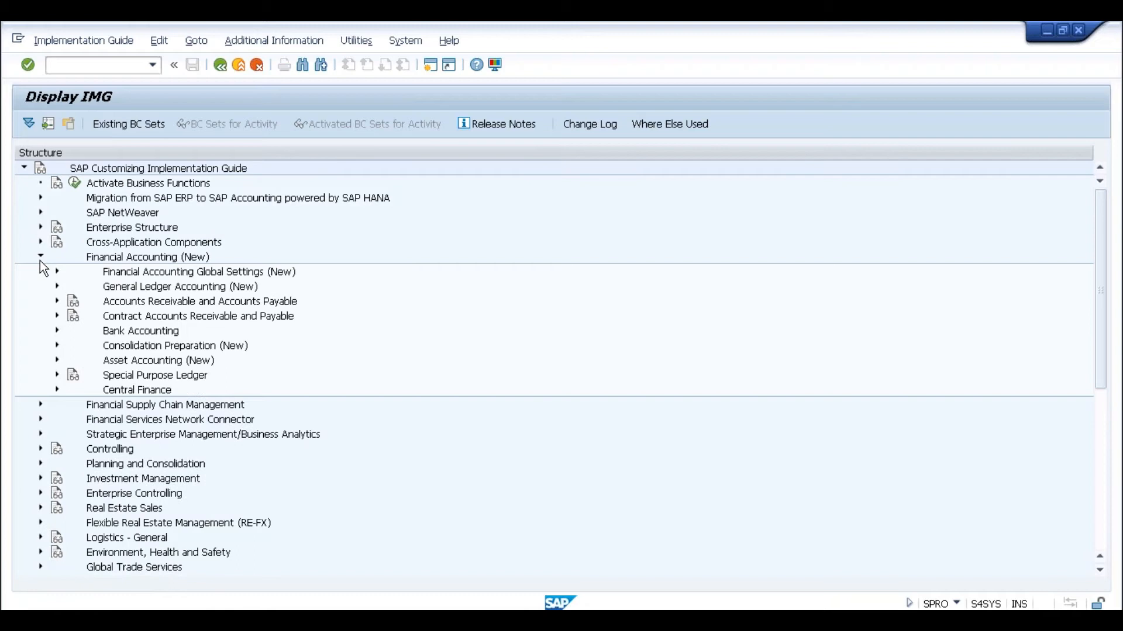
left_click(57, 301)
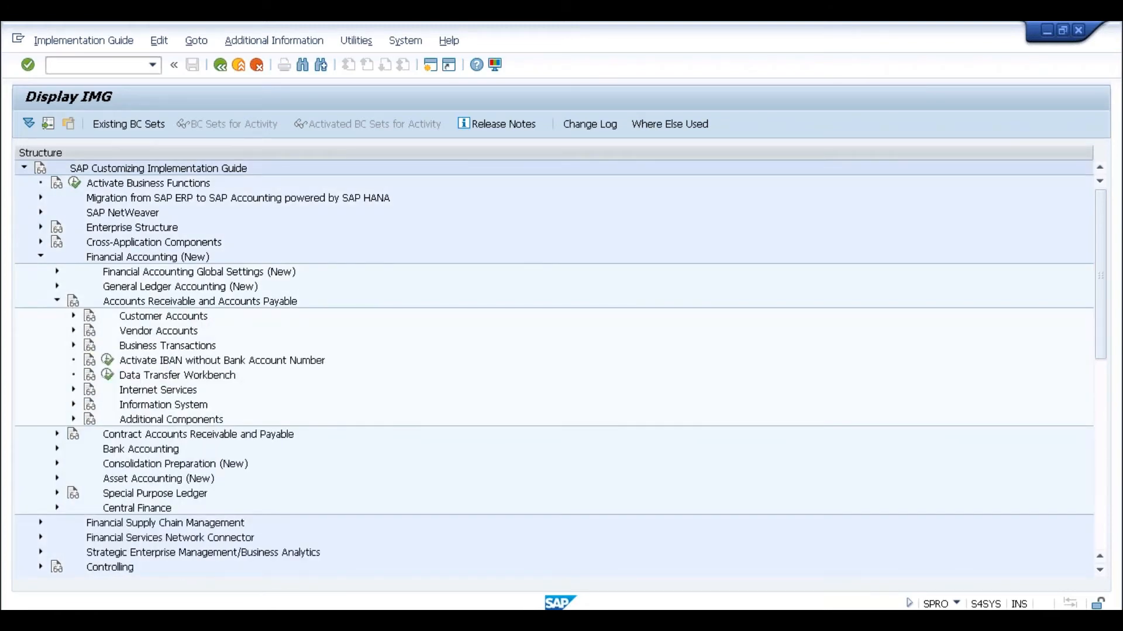
left_click(74, 316)
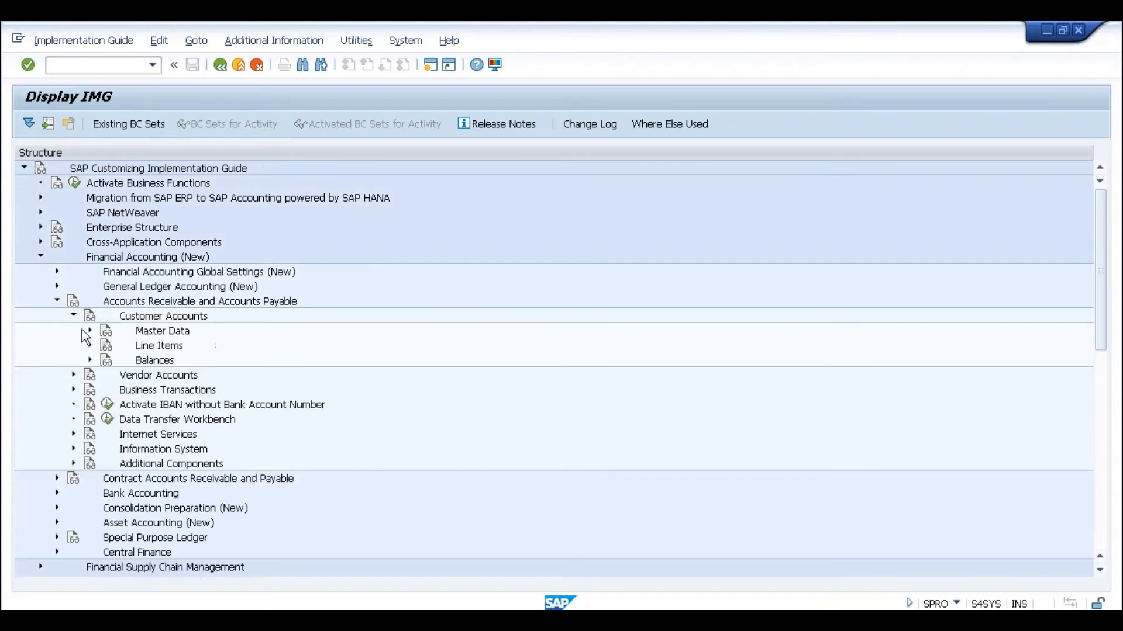
left_click(90, 331)
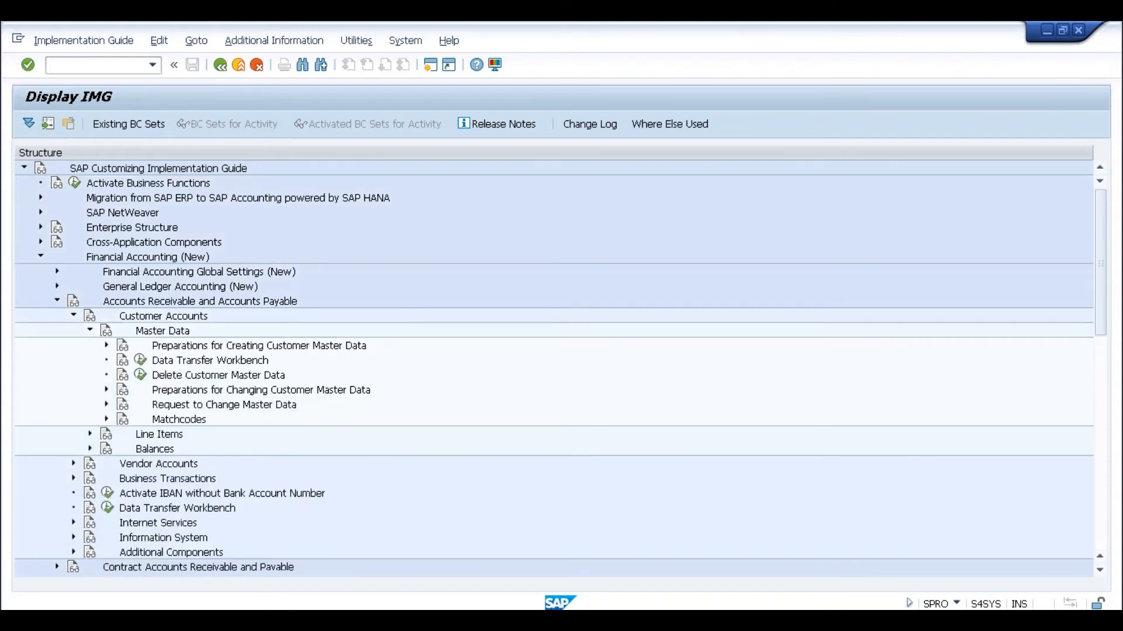
left_click(107, 346)
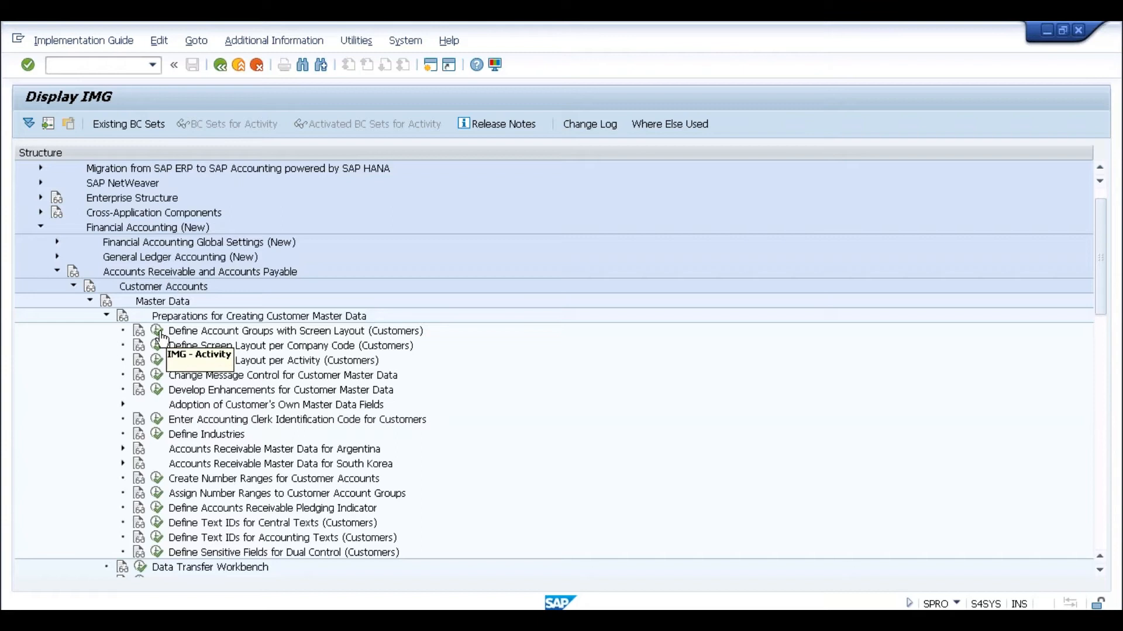
left_click(156, 493)
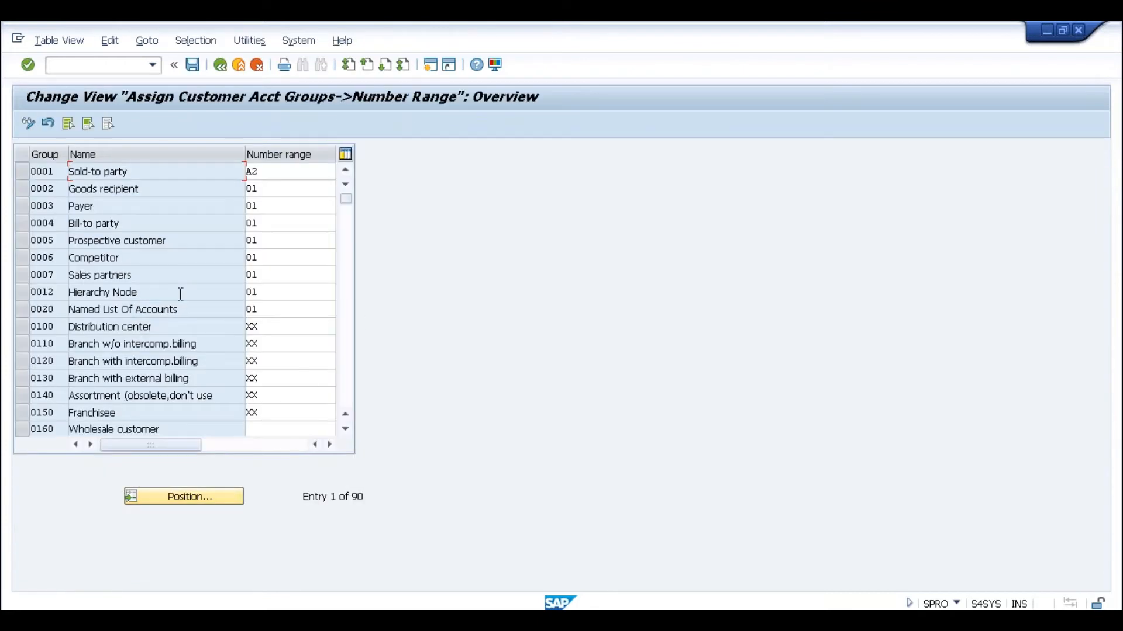
- Check that account group ANDC uses number range 01, then go back to the IMG tree
left_click(349, 325)
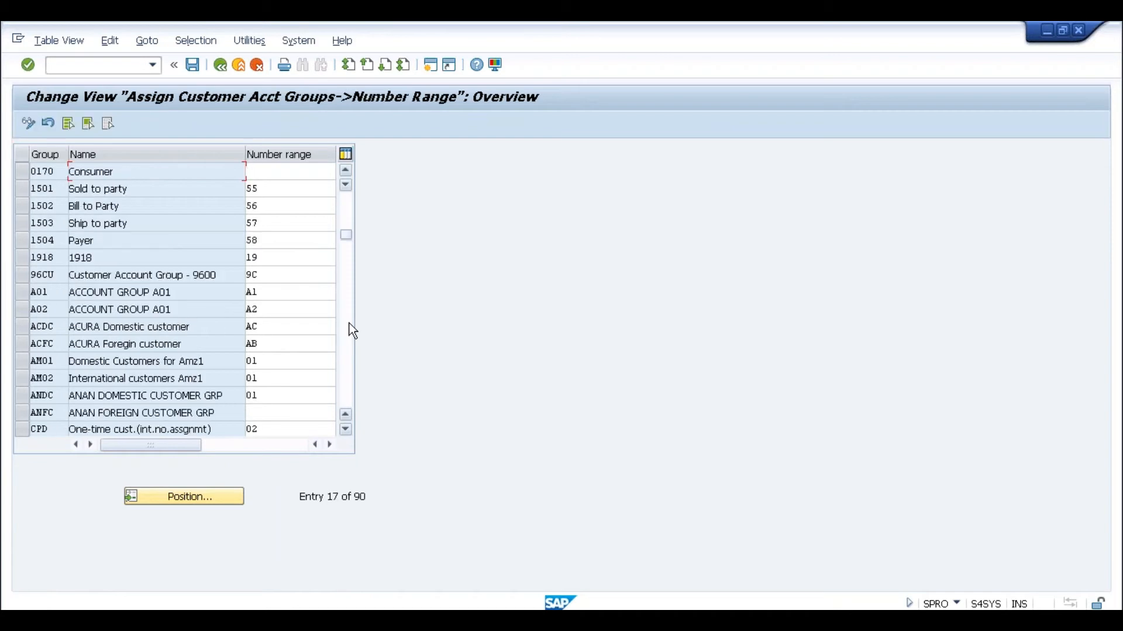
left_click(228, 392)
left_click(61, 393)
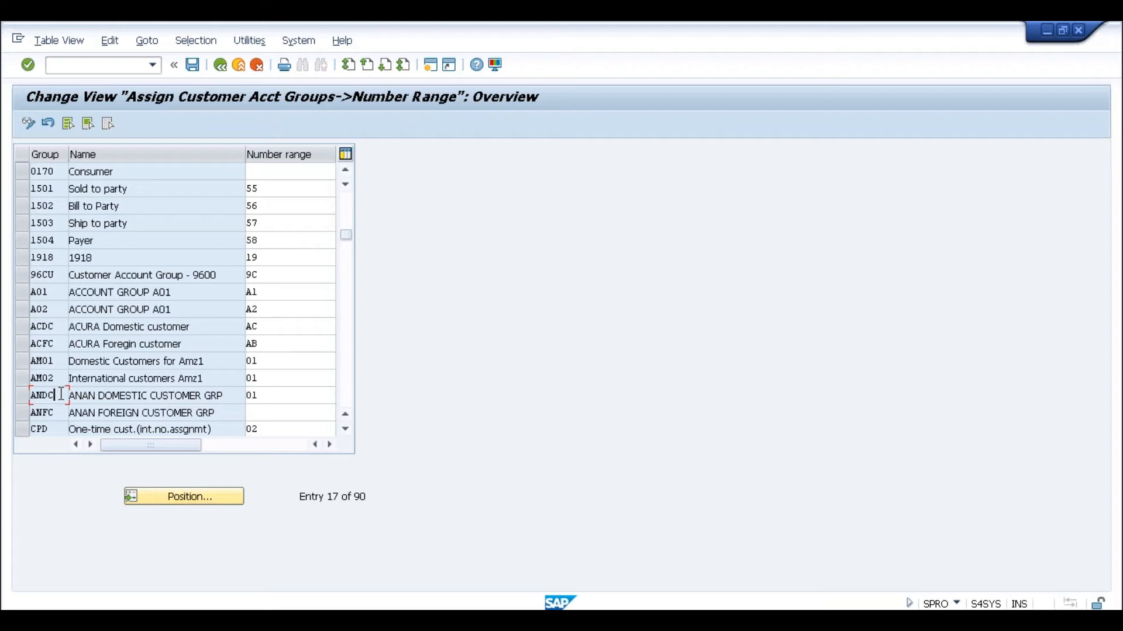
left_click(273, 397)
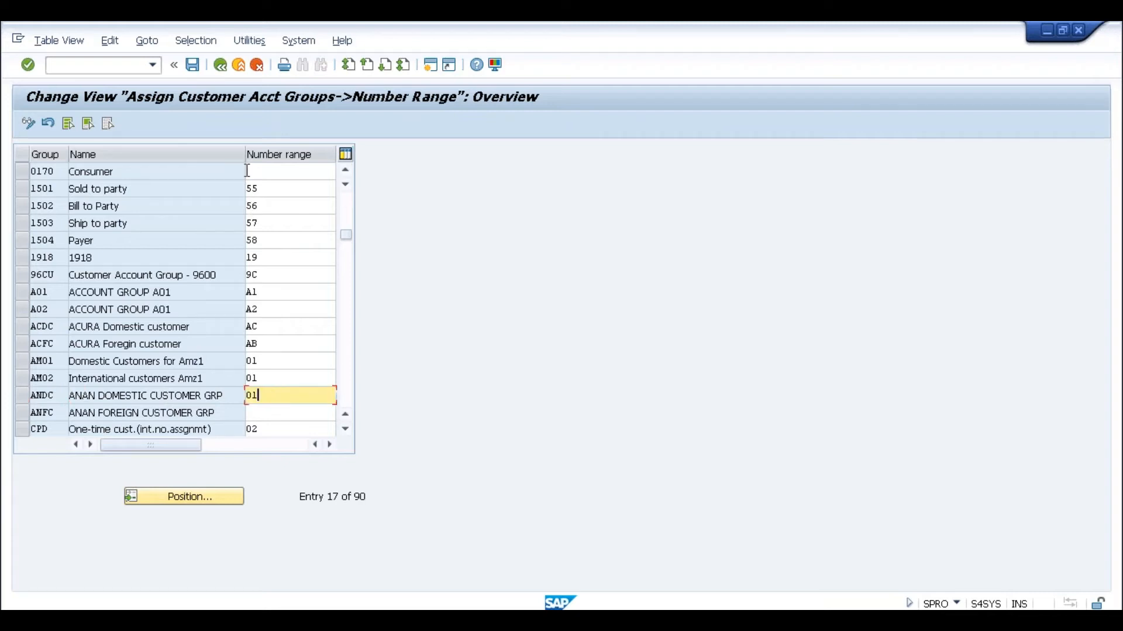
left_click(220, 66)
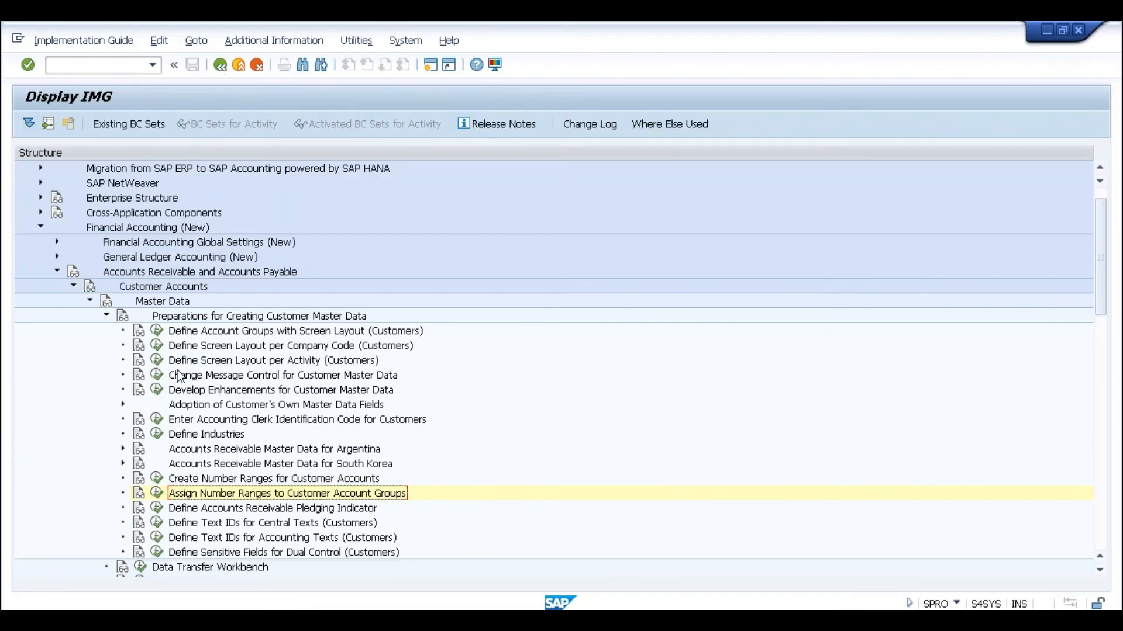
- Open the customer number range intervals and check interval 01's current number and upper limit
left_click(157, 478)
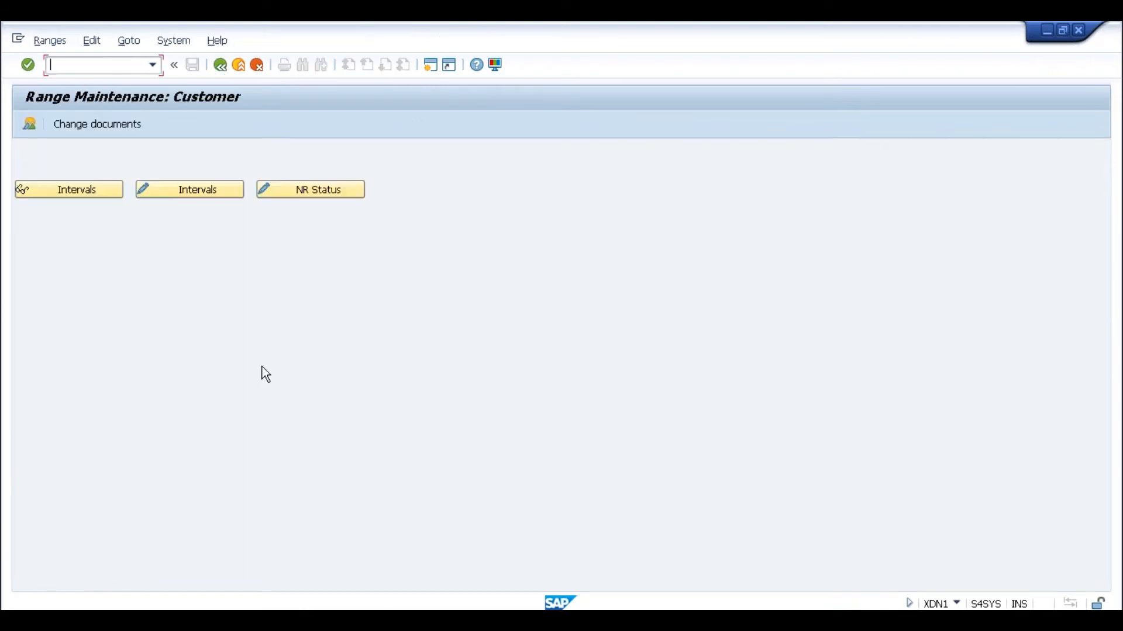
left_click(215, 194)
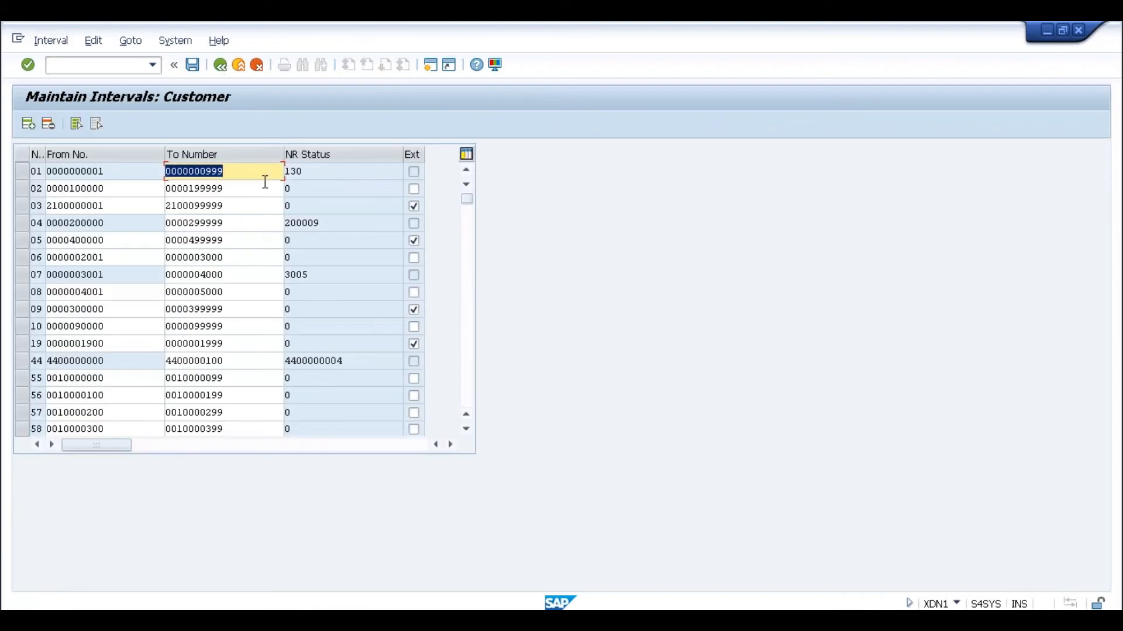
left_click(311, 172)
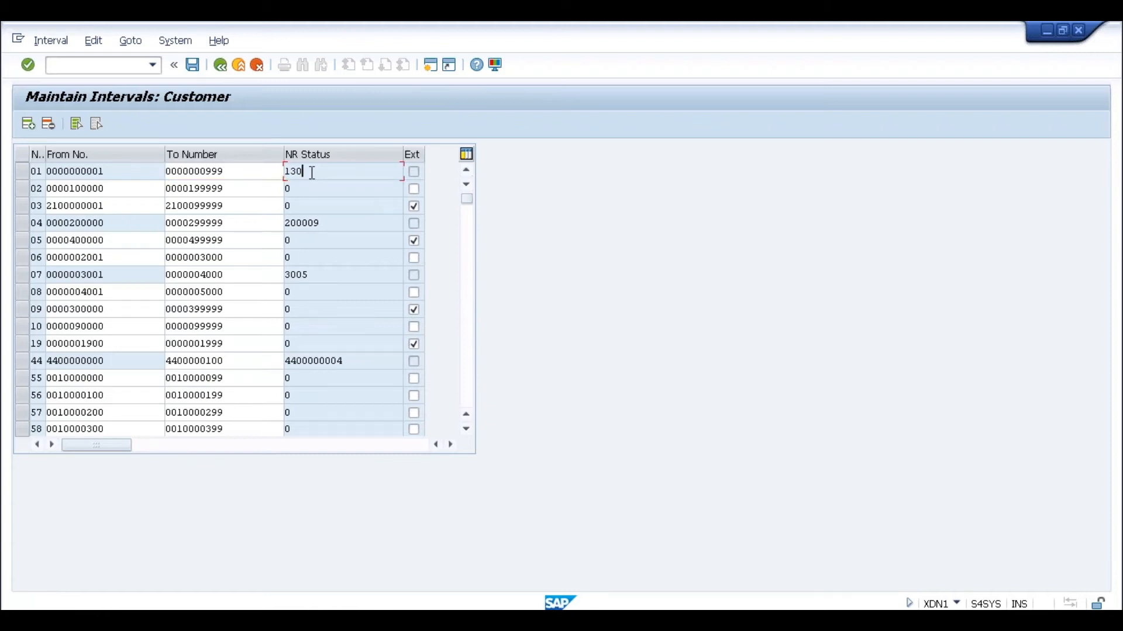
key("alt+Tab")
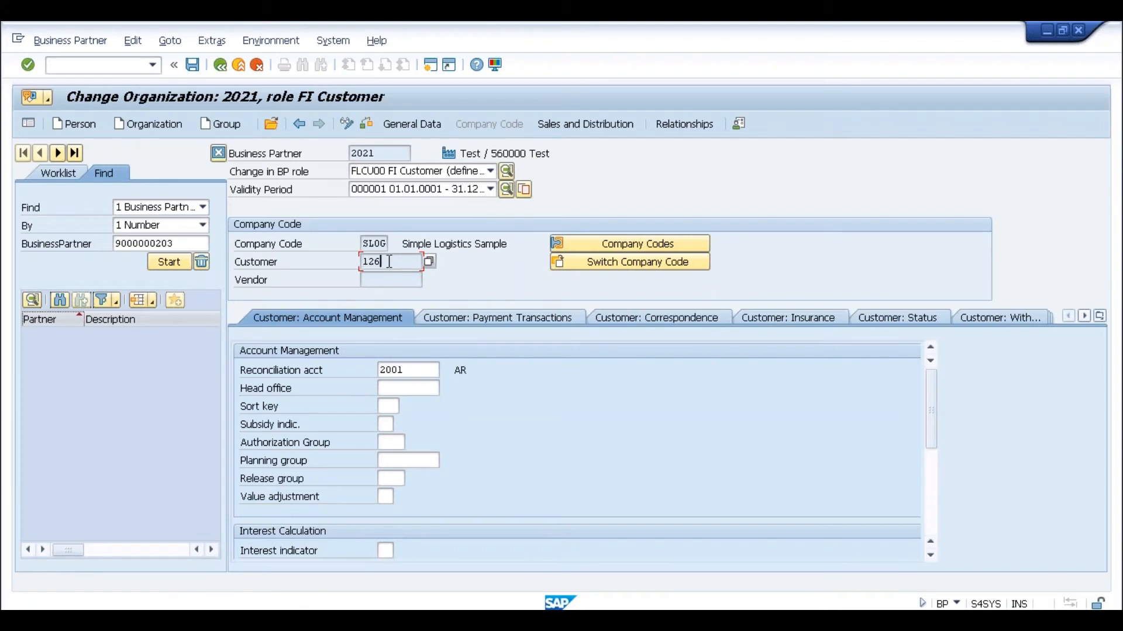
key("alt+Tab")
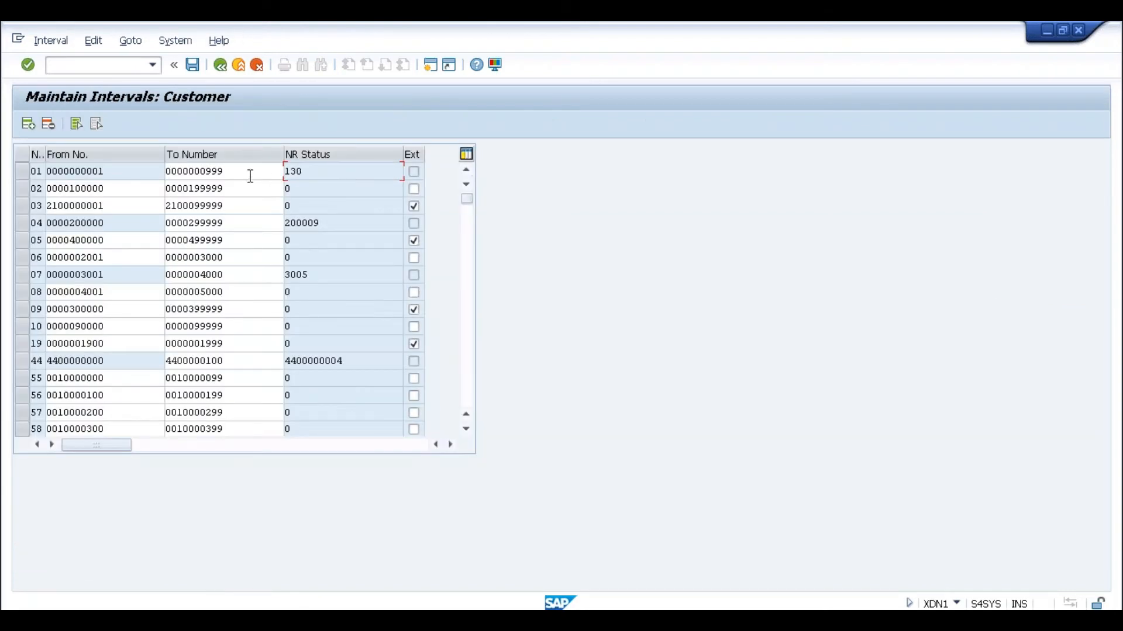
left_click(251, 176)
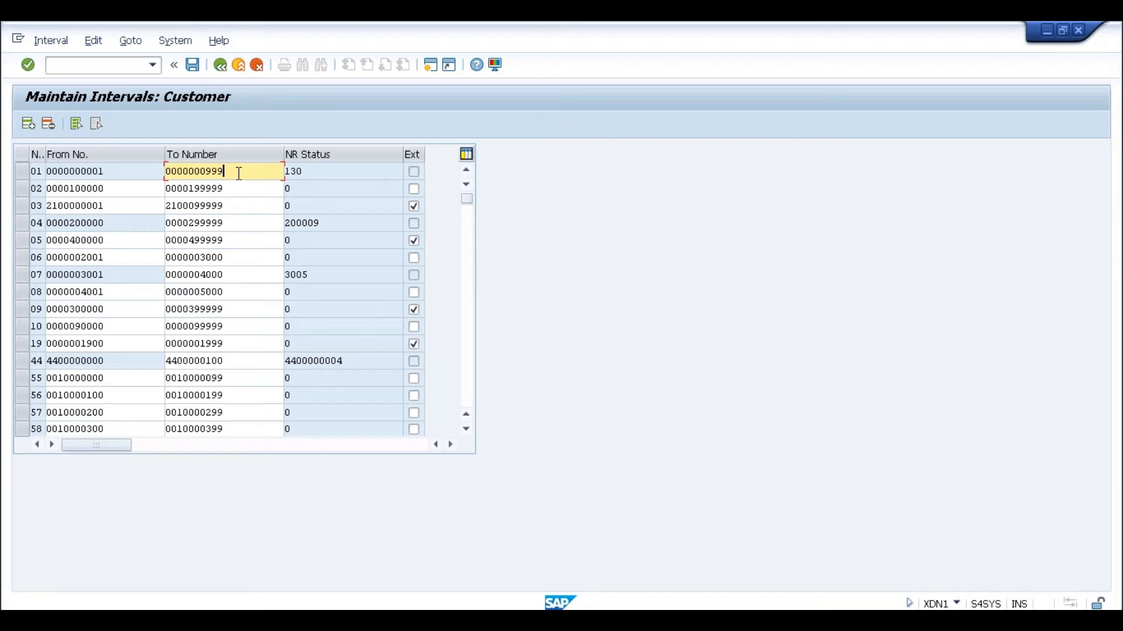
- Compare business partner number 2021 against the range and start a blank new organization
key("alt+Tab")
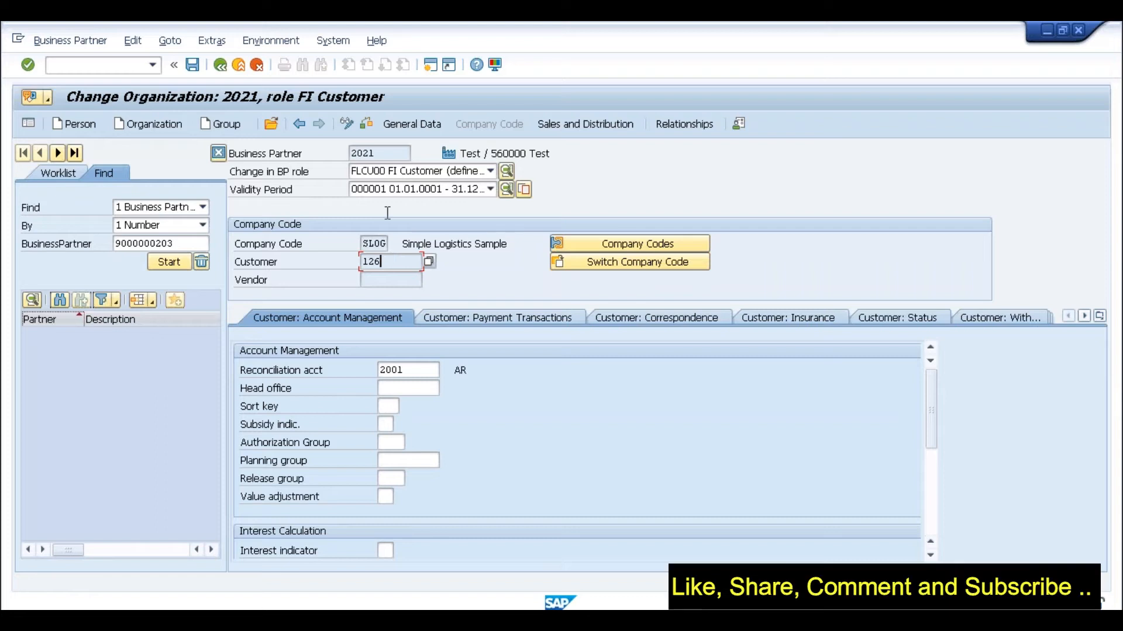
left_click(386, 155)
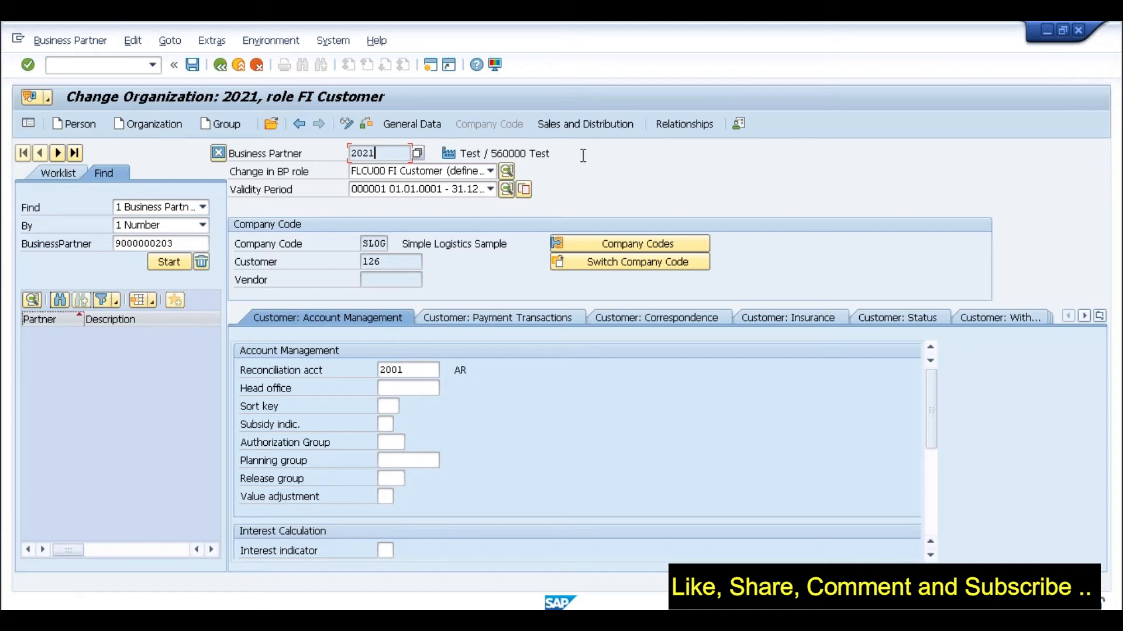
left_click(159, 127)
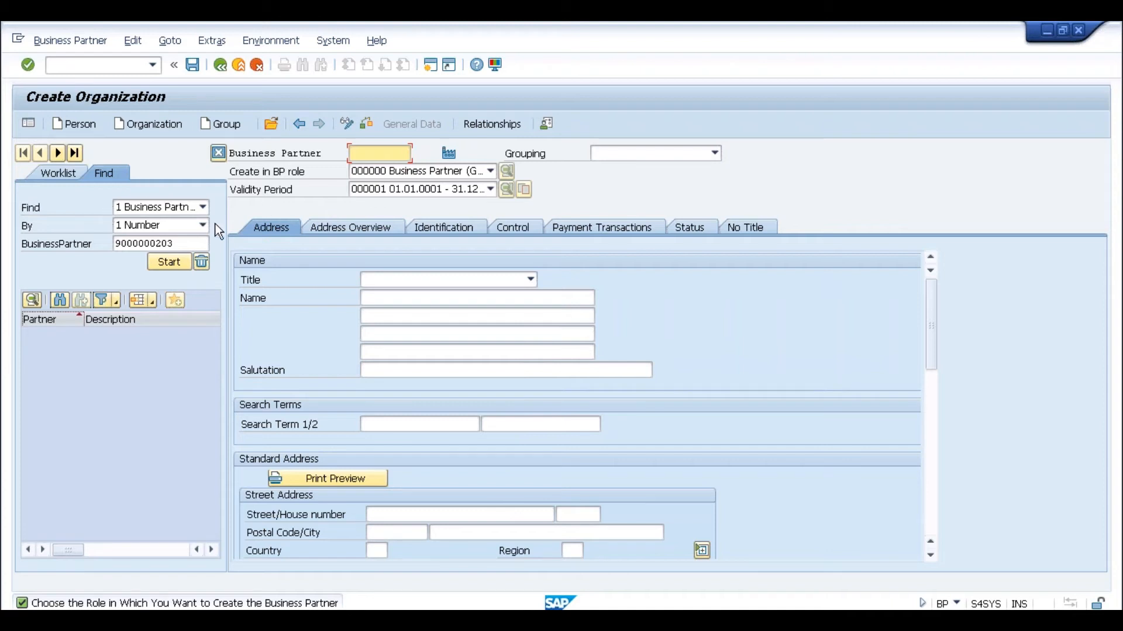
- Search for business partner 2021 and open it, answering the save prompt
left_click_drag(183, 242, 115, 244)
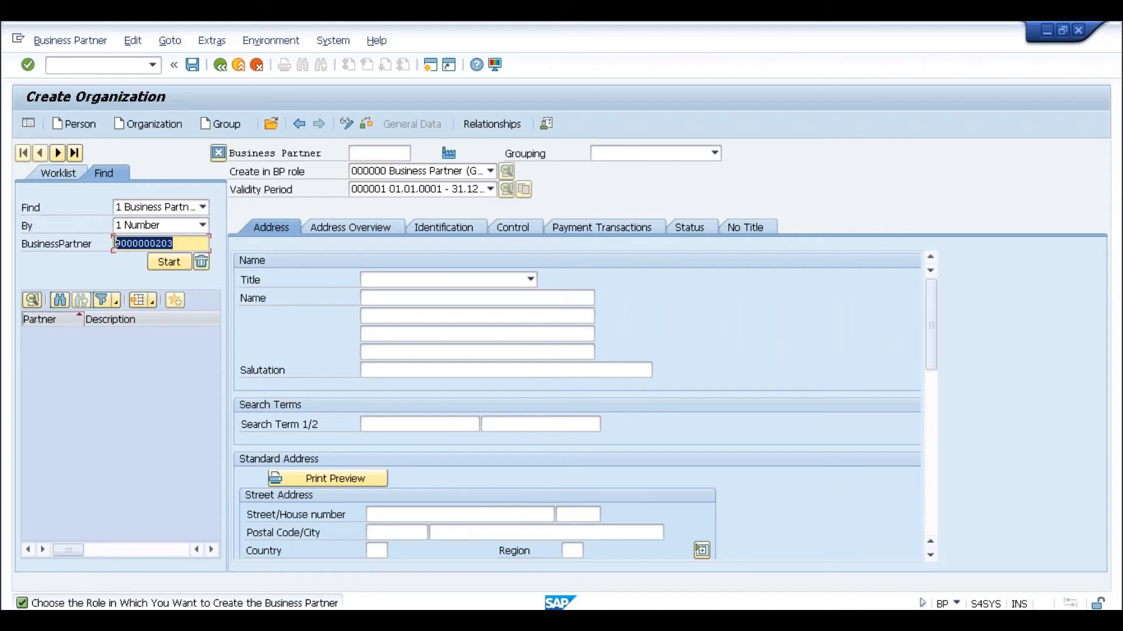
type("2021")
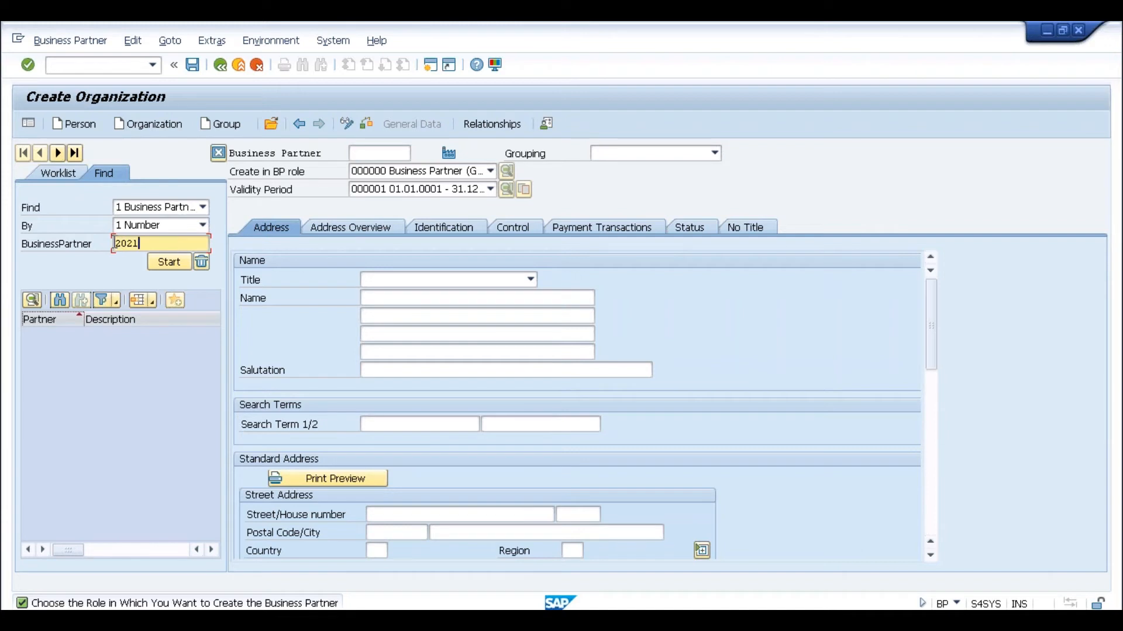
key("Return")
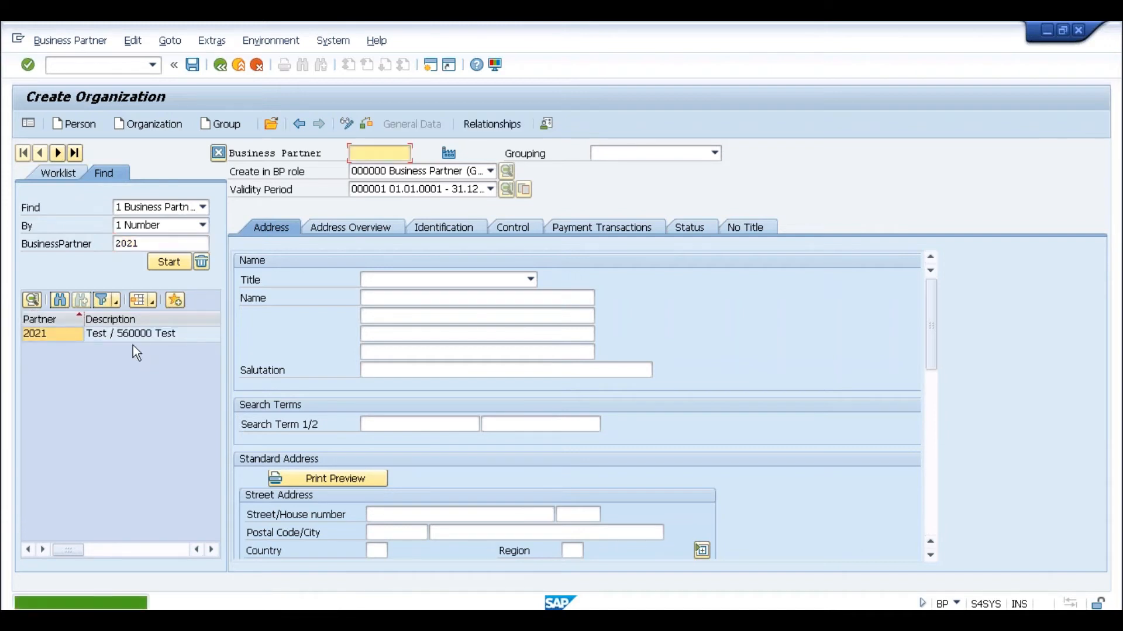
left_click(135, 334)
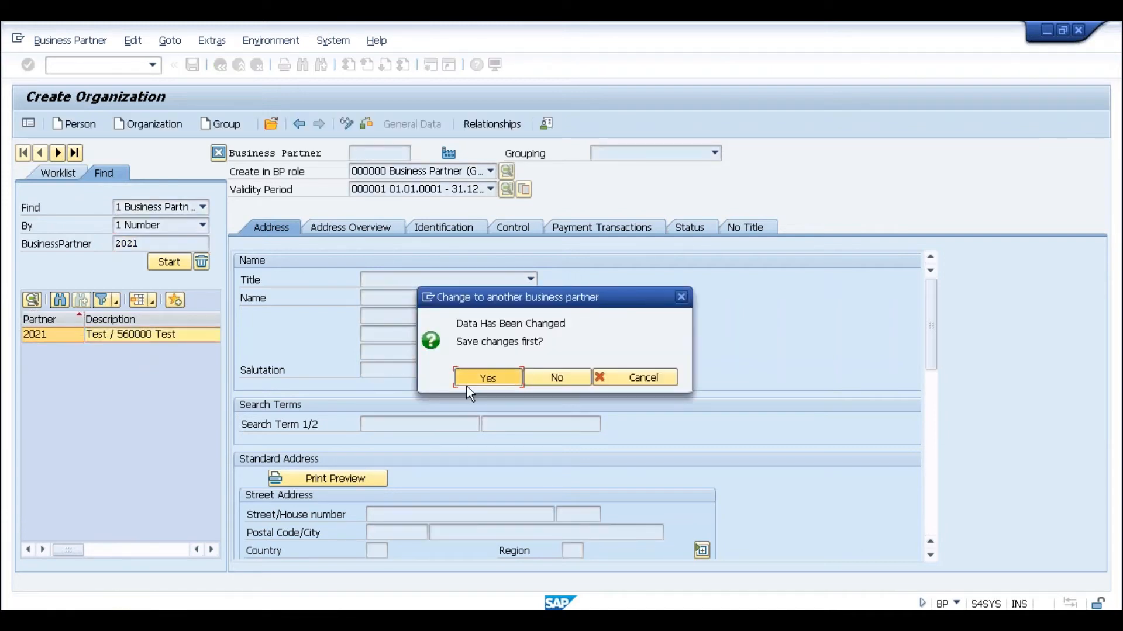
left_click(470, 380)
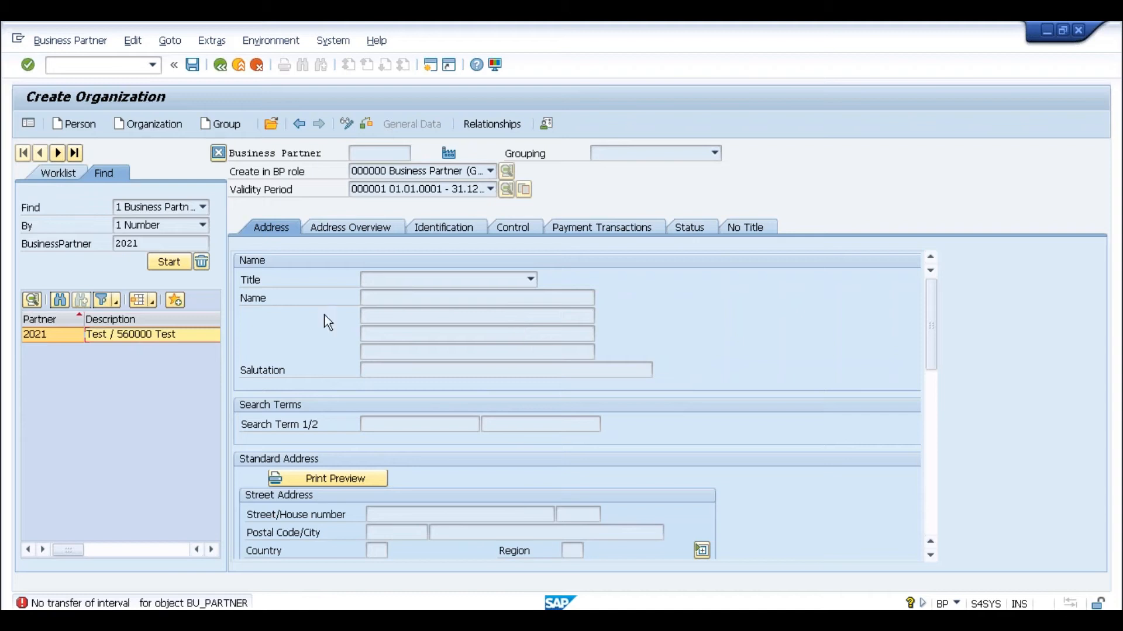
double_click(174, 334)
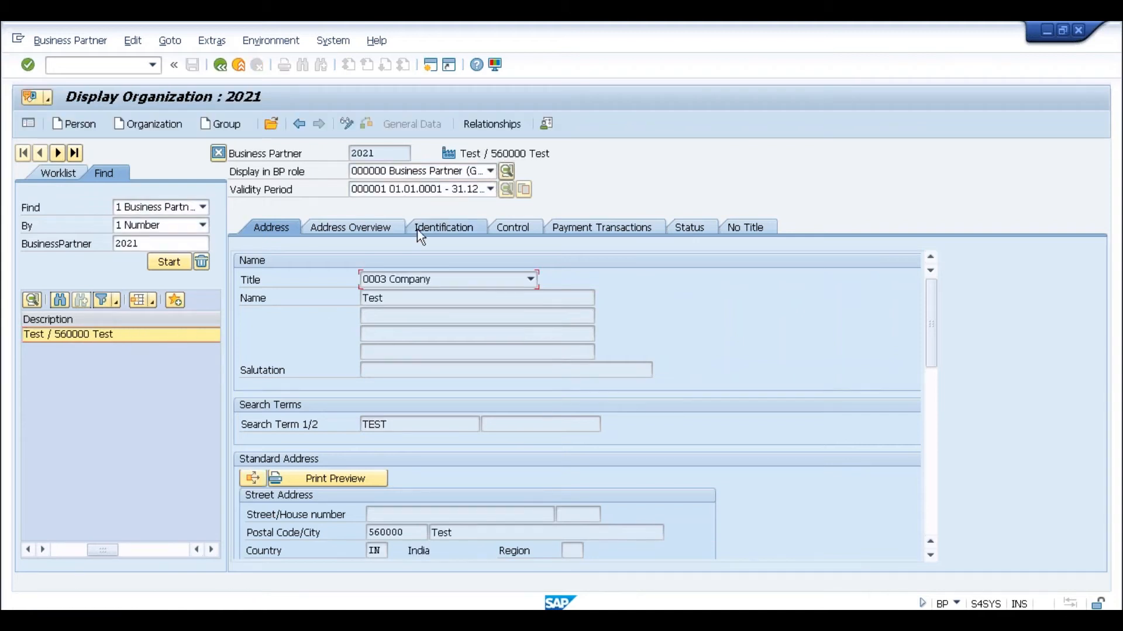
- Show partner 2021 in role FLCU00 FI Customer with company code data: customer 126, reconciliation account 2001
left_click(413, 170)
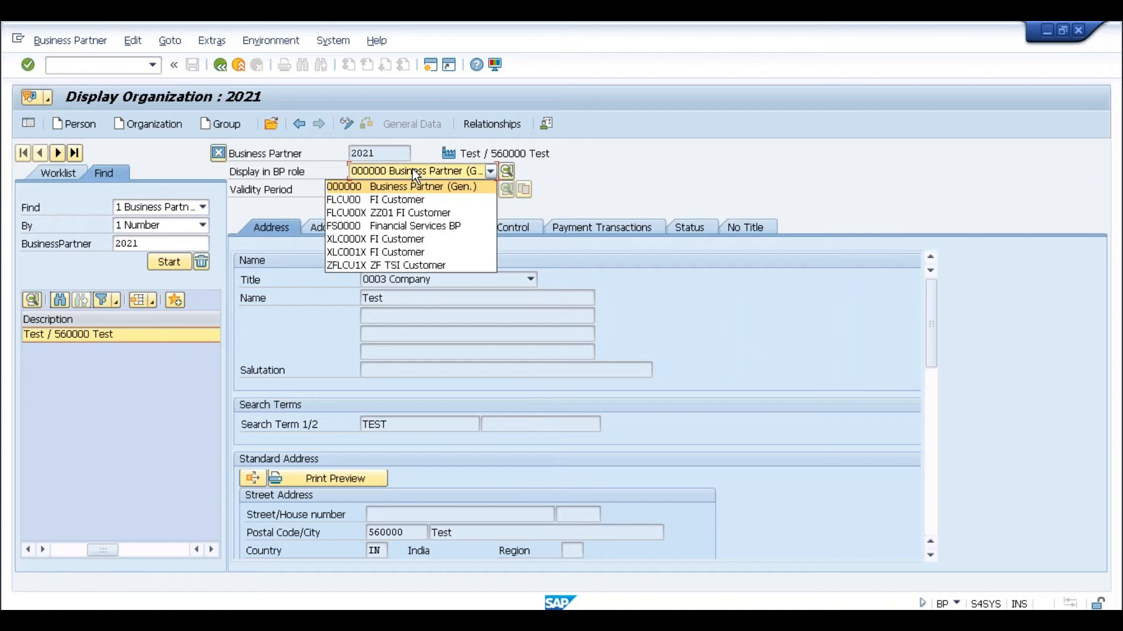
left_click(409, 199)
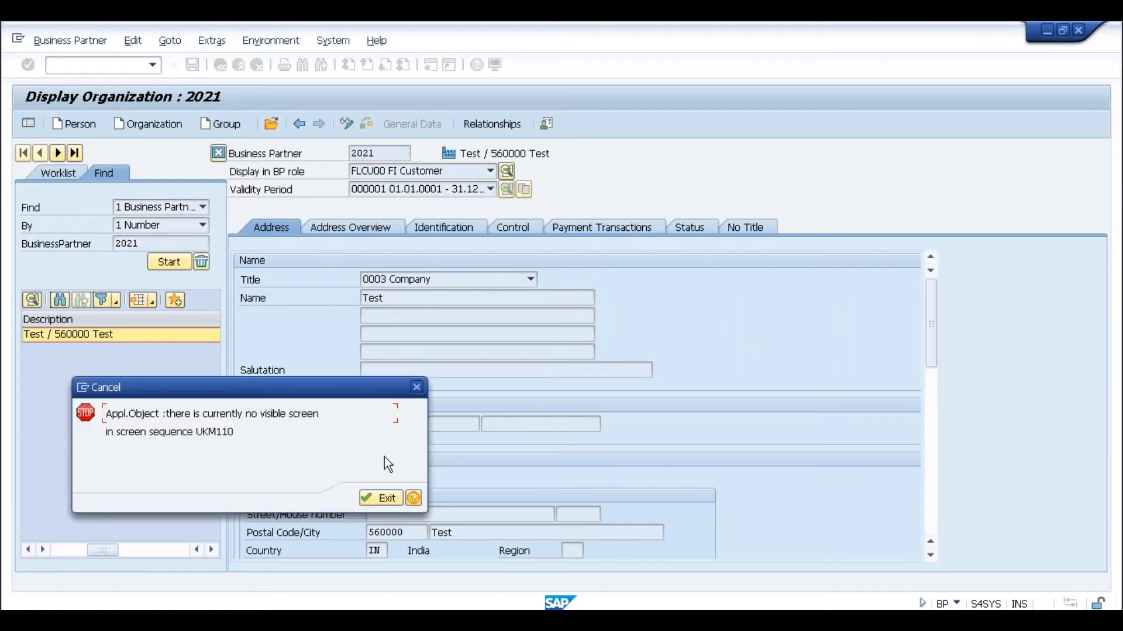
left_click(377, 498)
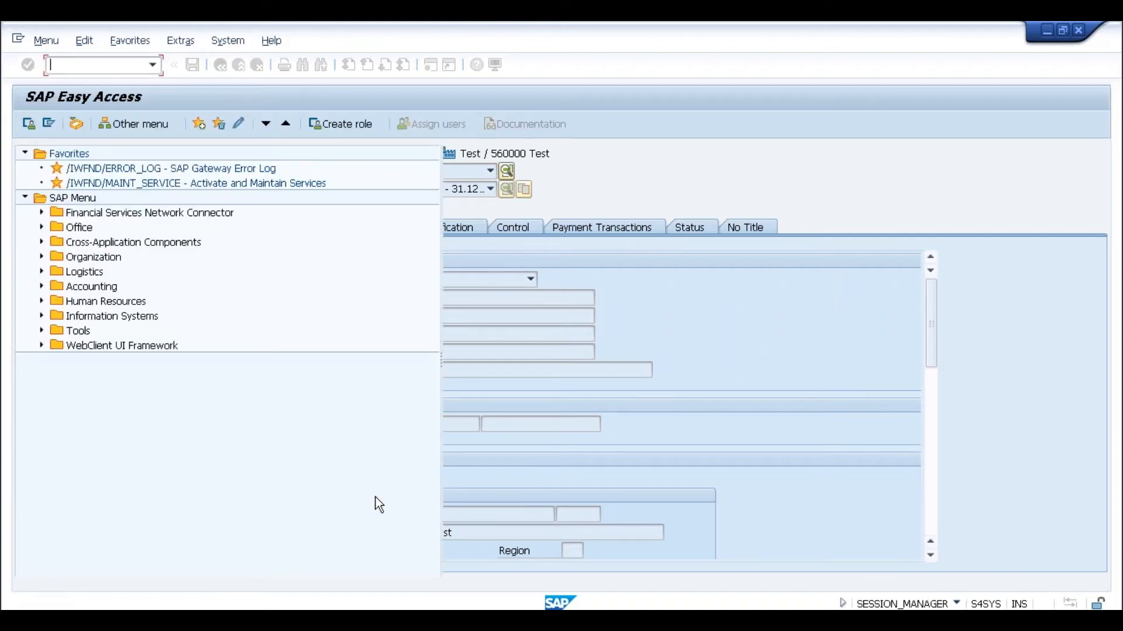
type("bp")
key("Return")
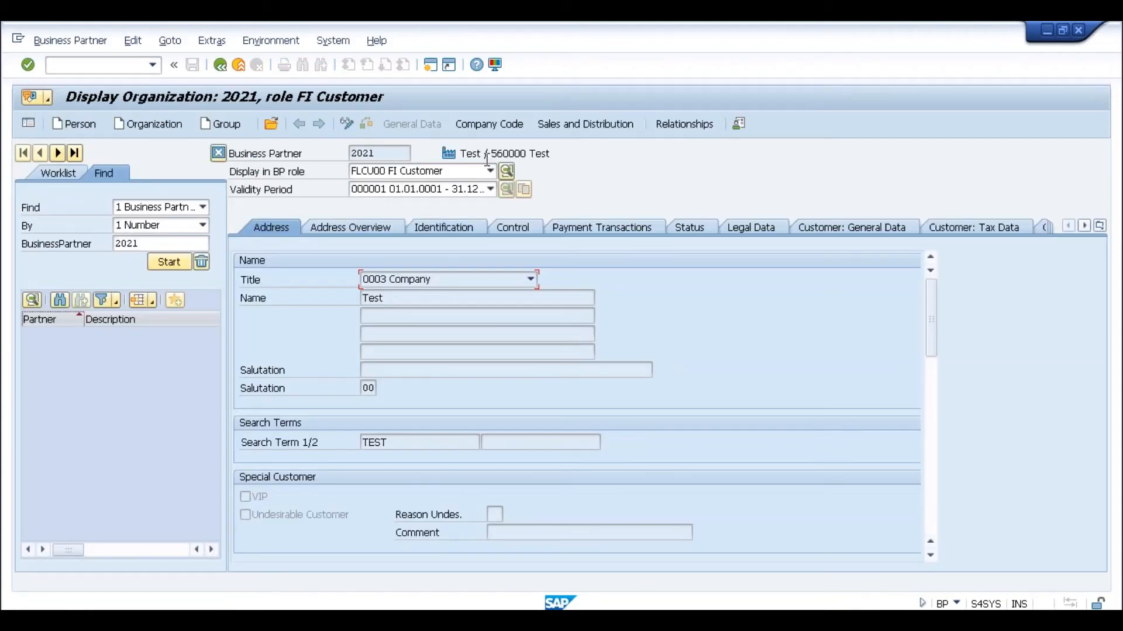
left_click(490, 124)
left_click(388, 263)
left_click(362, 262)
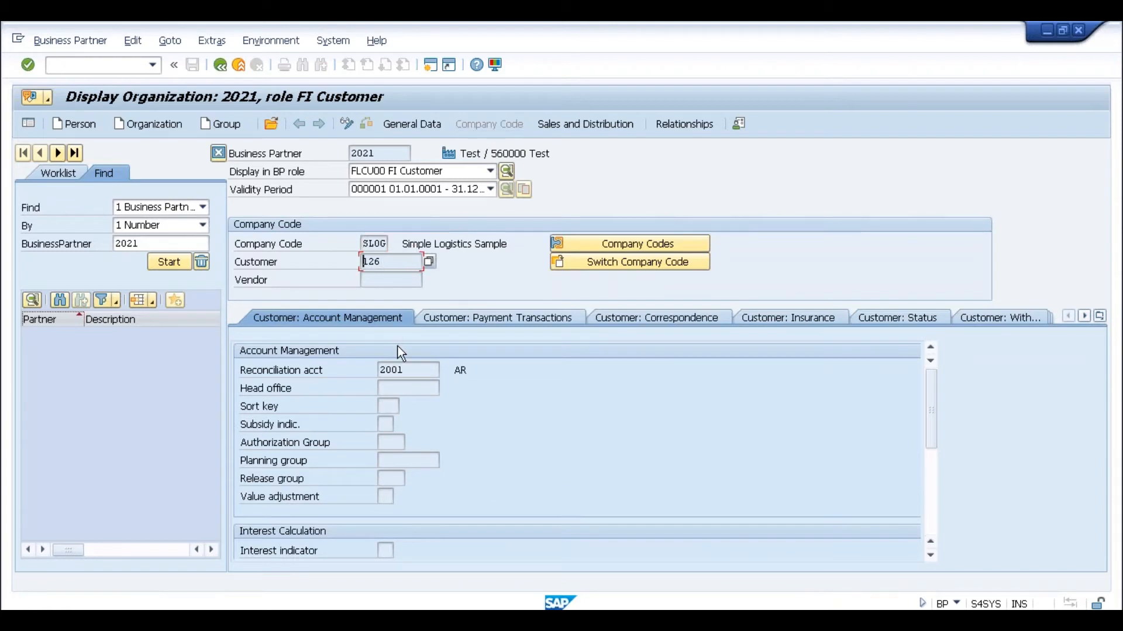
left_click(408, 370)
left_click(240, 619)
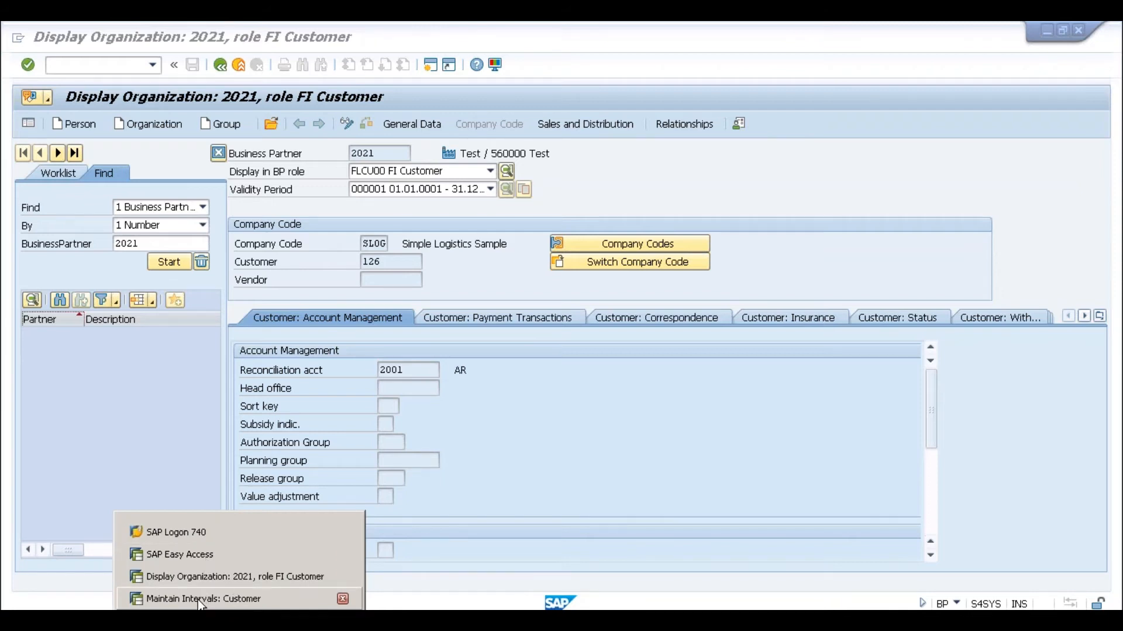
- Run XD01 and start a customer with account group 0001 Sold-to party in company code 0001
left_click(203, 555)
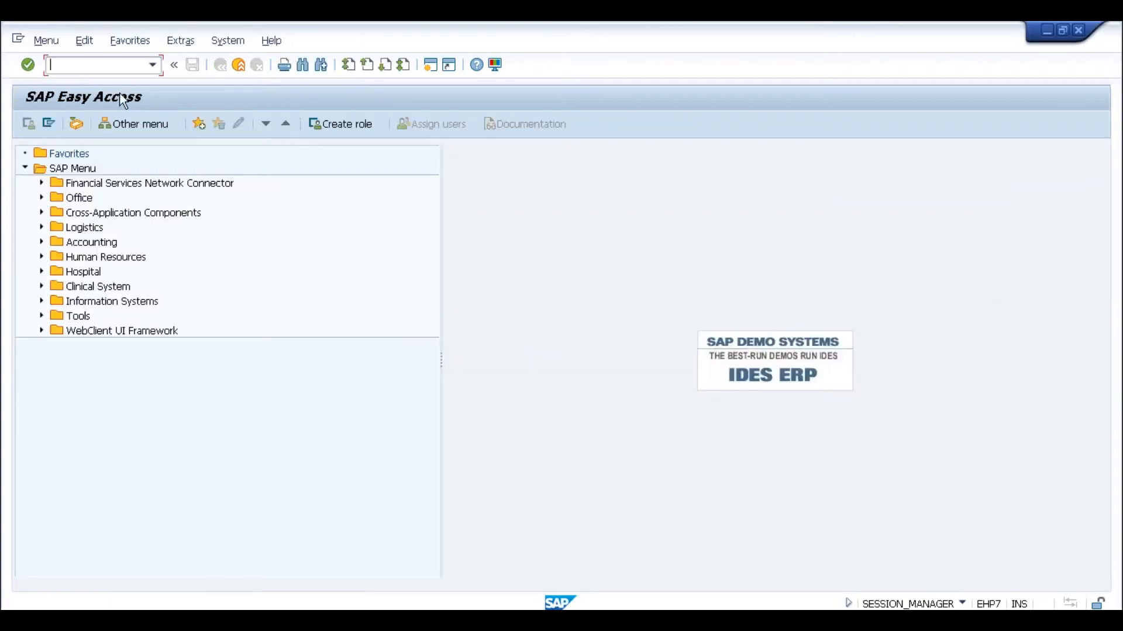
type("xd01")
key("Return")
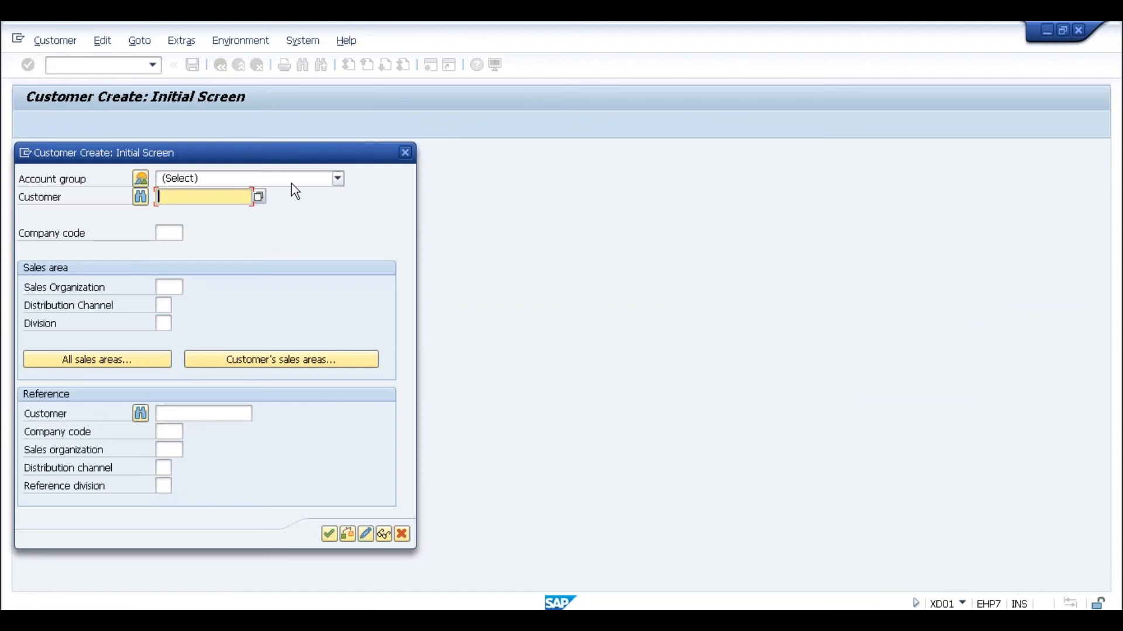
left_click(291, 181)
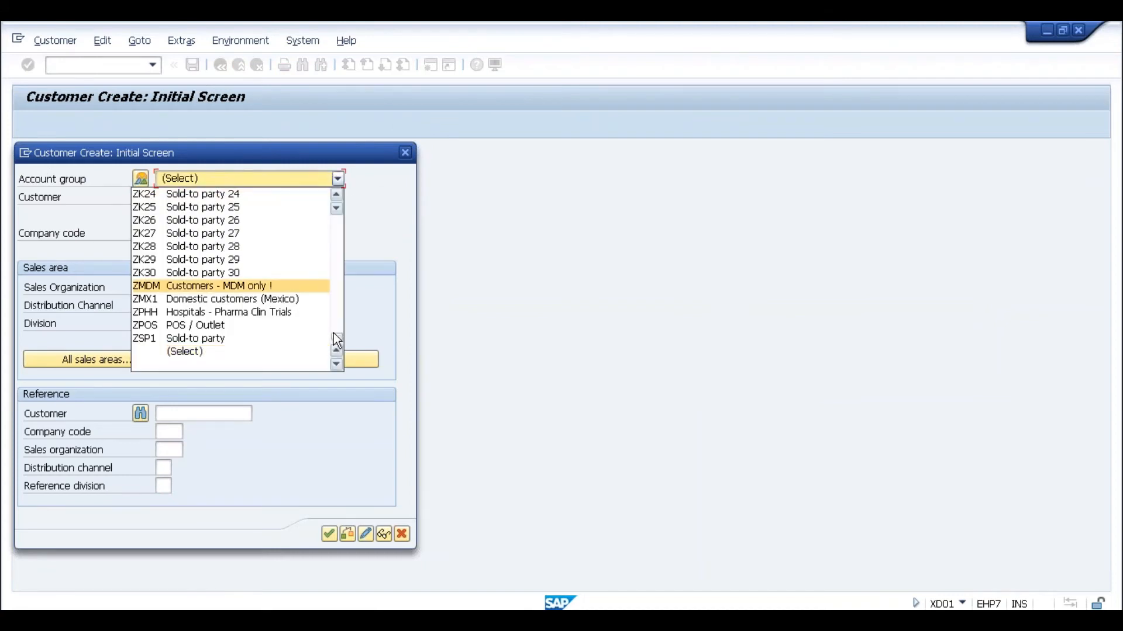
scroll(334, 305, "up", 10)
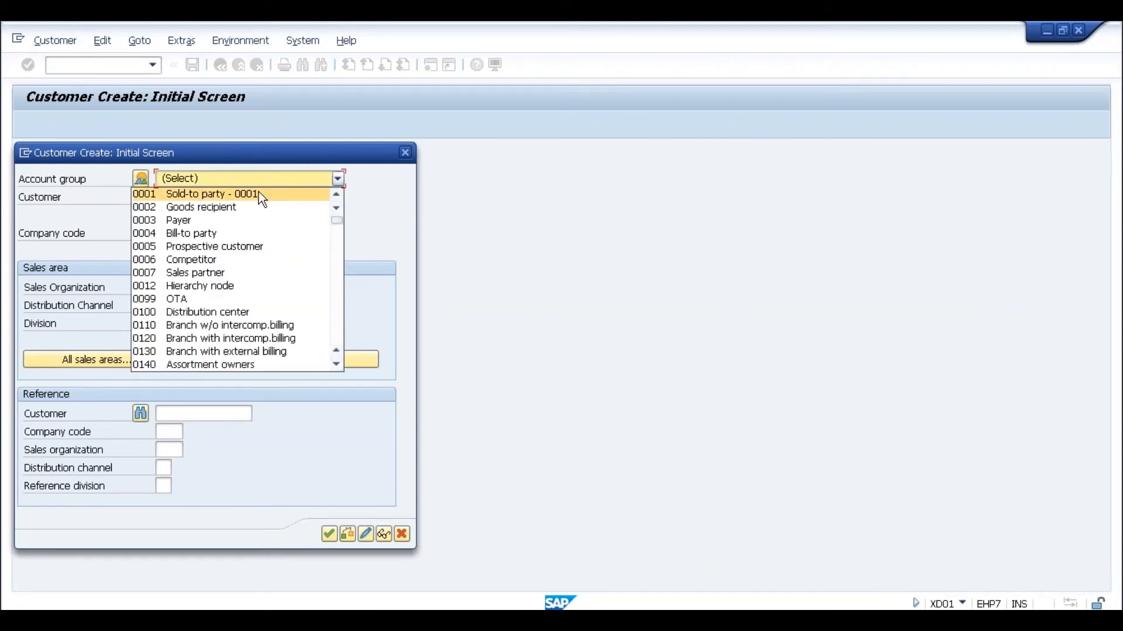
left_click(259, 192)
left_click(166, 234)
type("0")
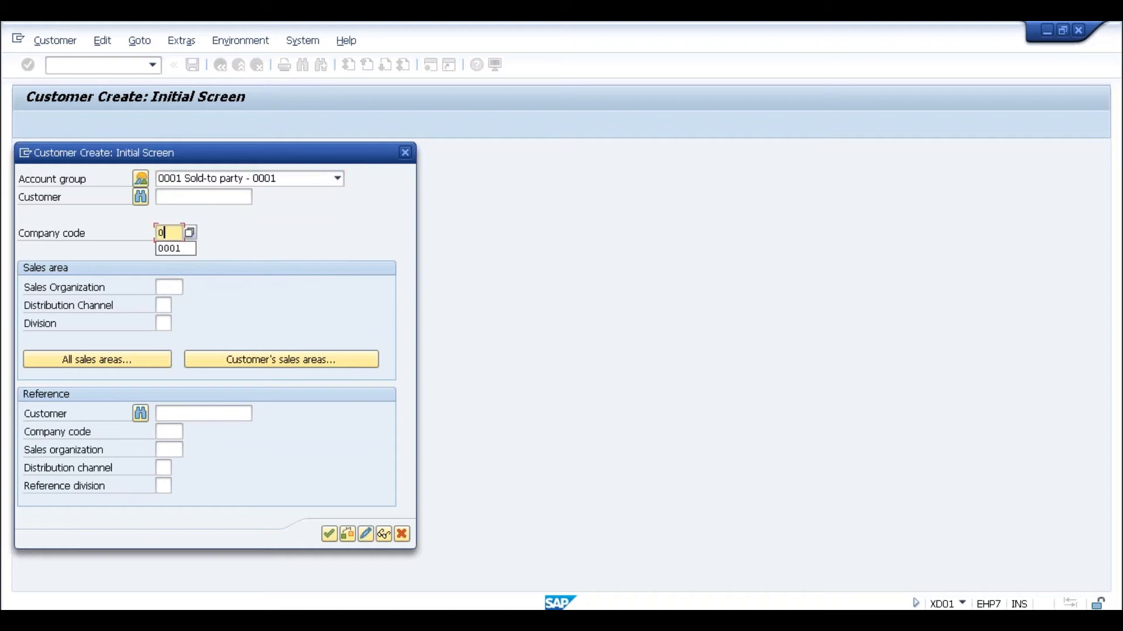
type("001")
key("Return")
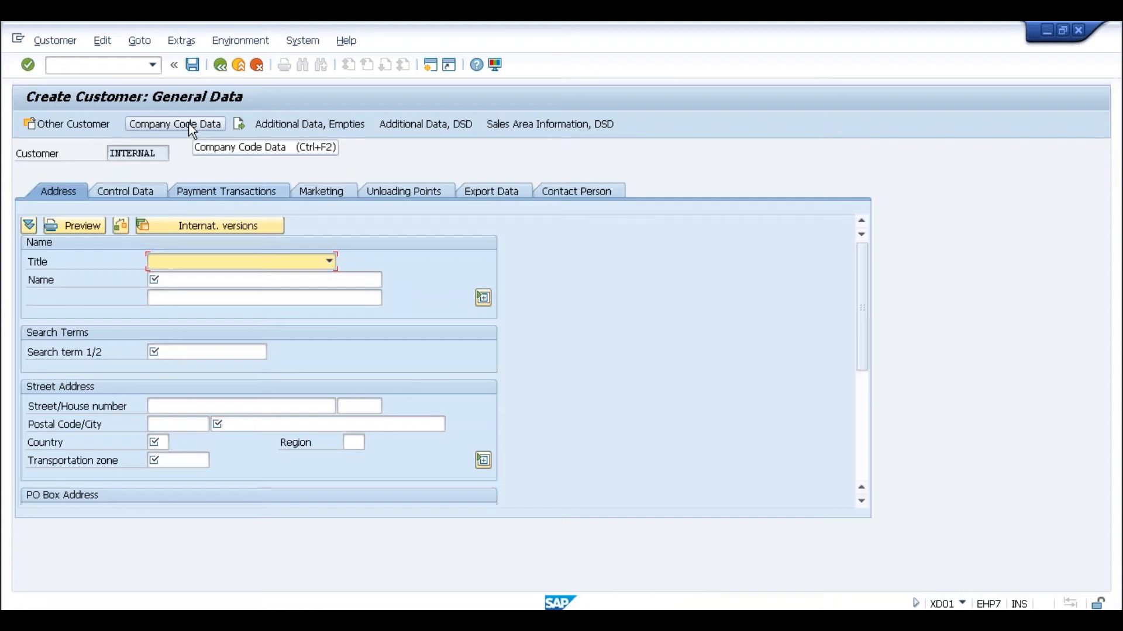
key("alt+Tab")
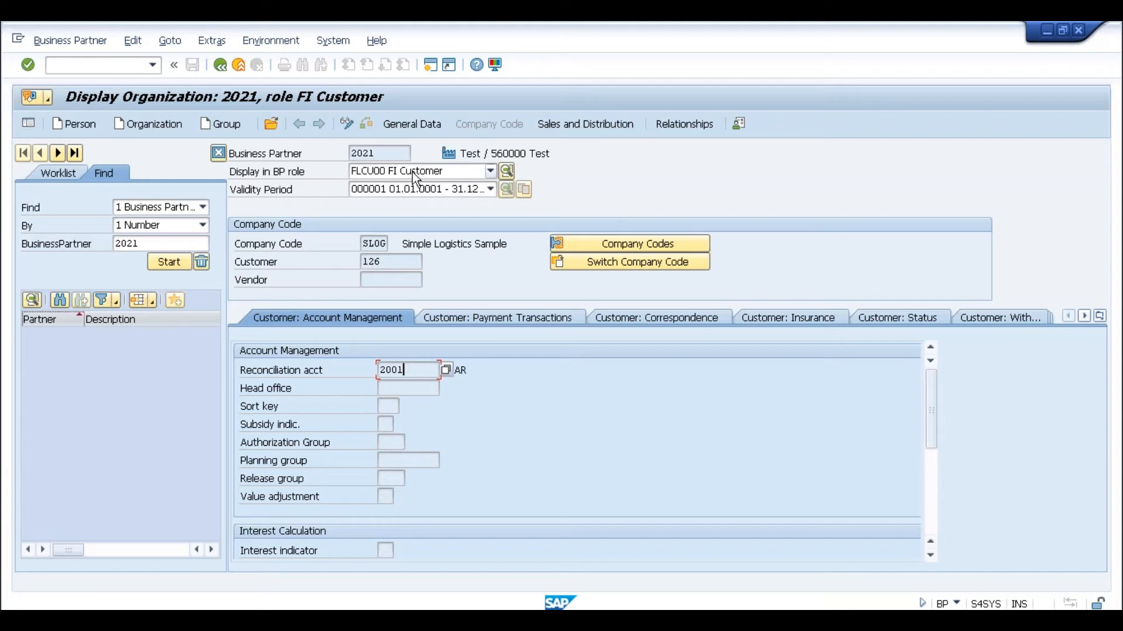
- Put partner 2021 in change mode and add the Customer role
left_click(349, 124)
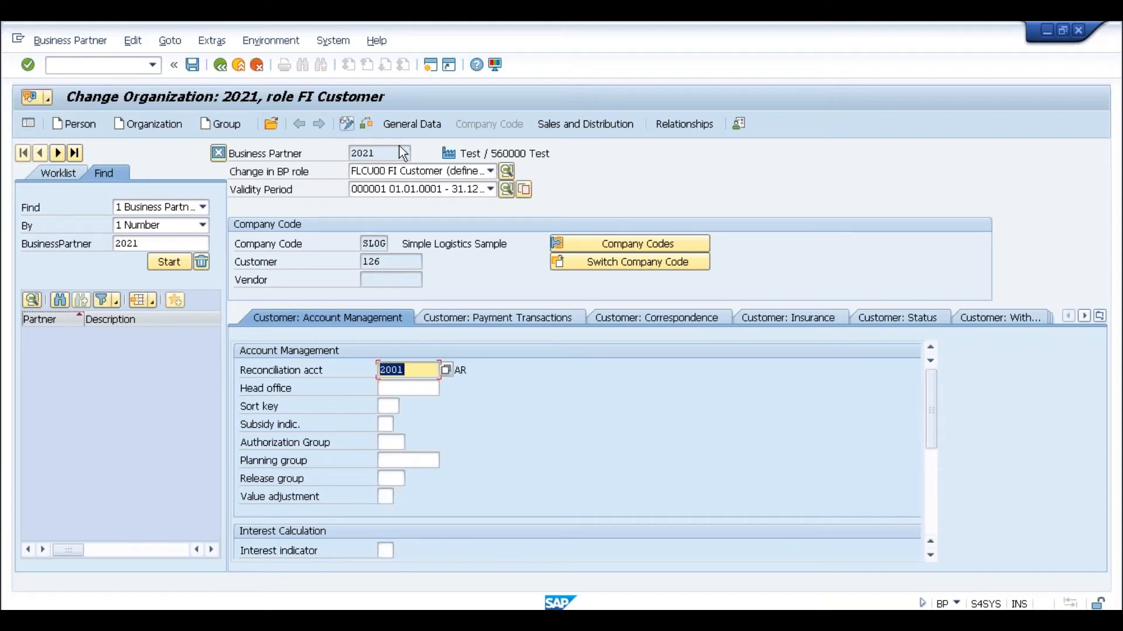
left_click(461, 170)
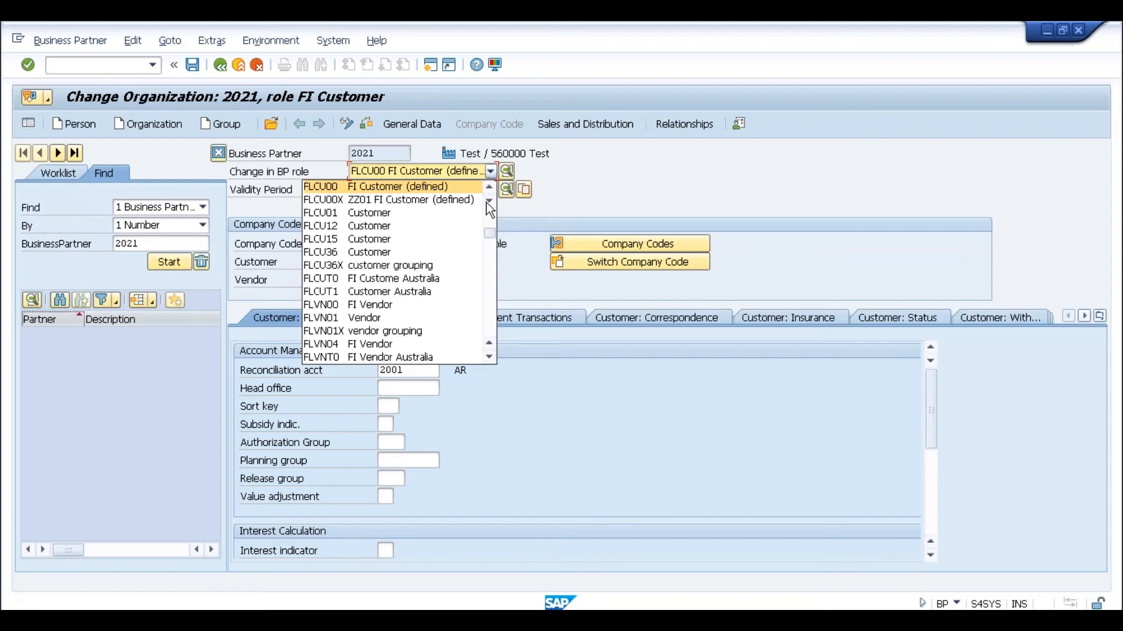
left_click(429, 213)
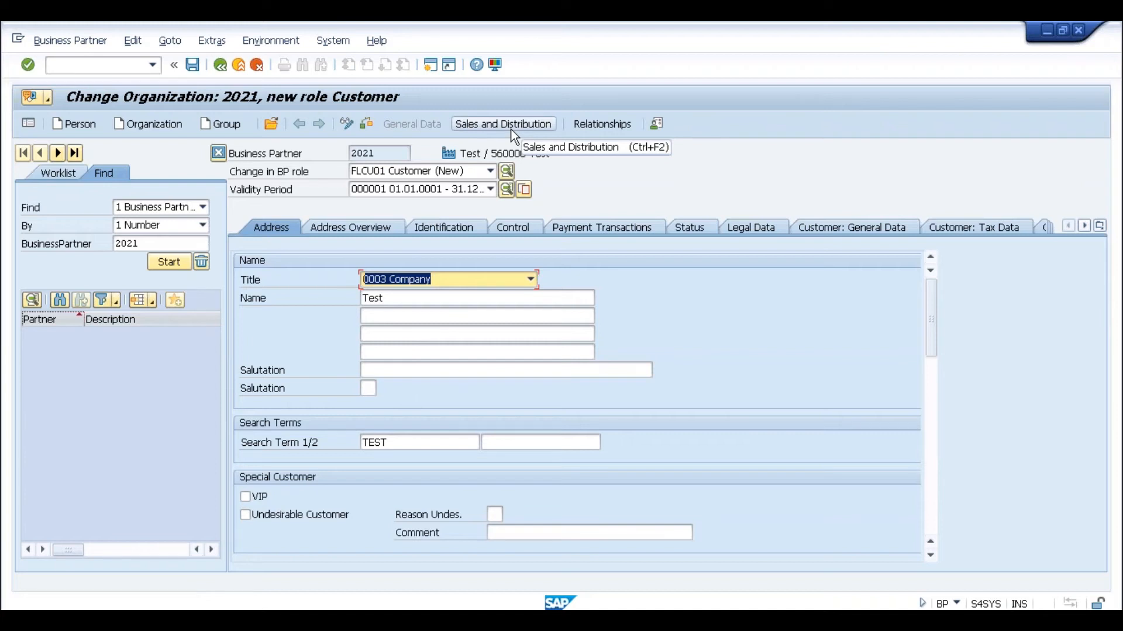
- Enter sales area: sales organization SLOG, distribution channel S1, division S1
left_click(511, 129)
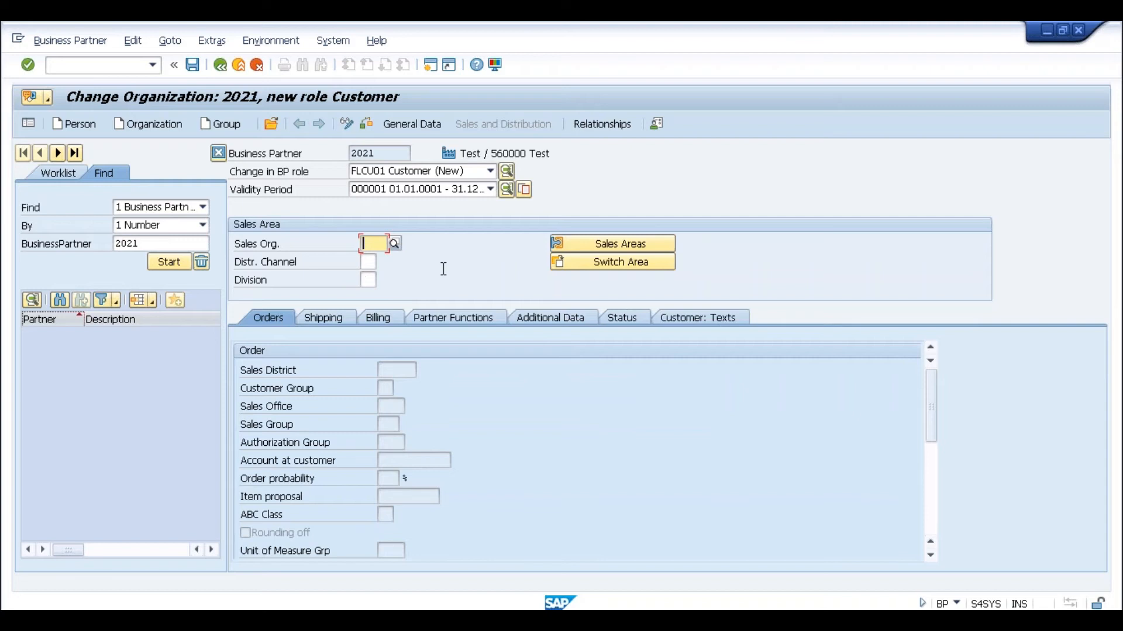
type("SLOG")
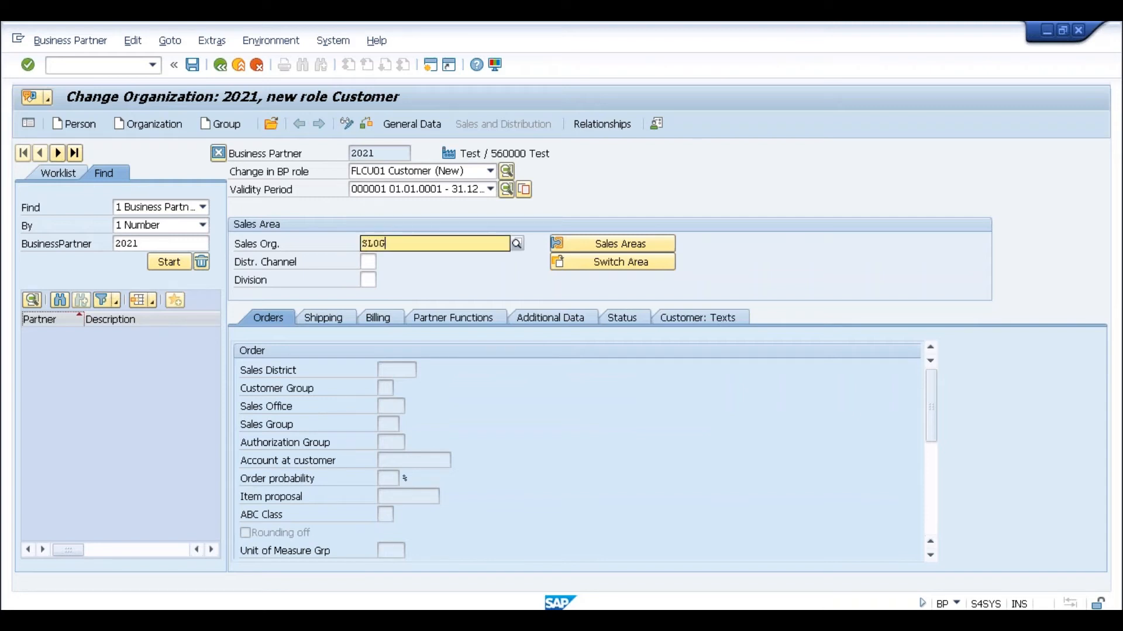
key("Return")
left_click(368, 263)
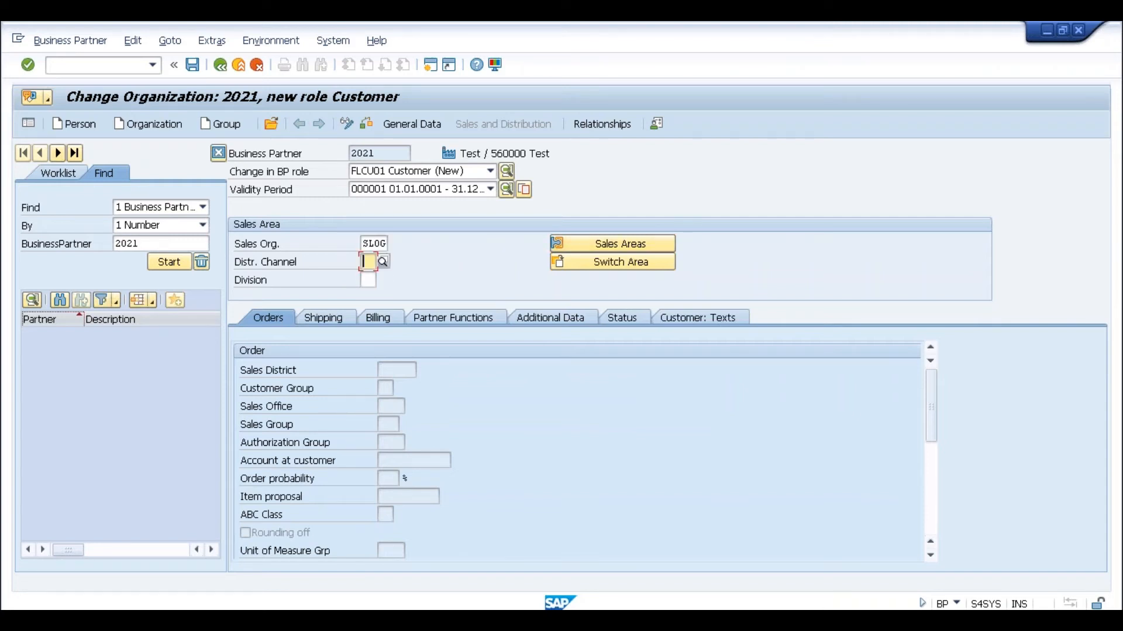
left_click(381, 262)
key("Return")
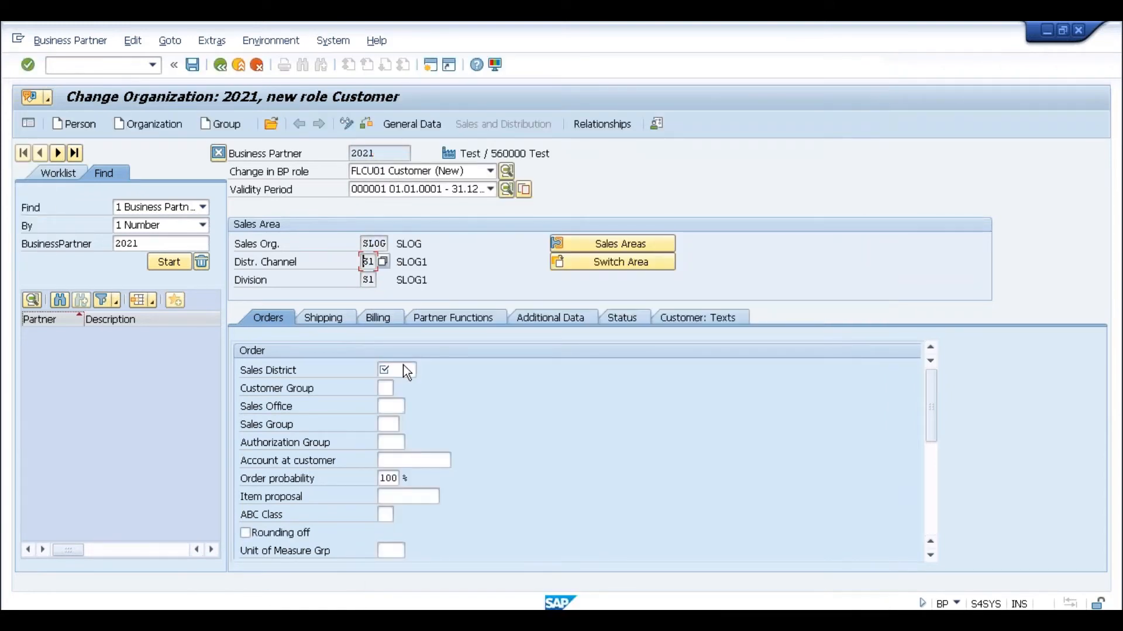
- Set sales district 000001 and correct the delivering plant from SL25 to SLOG
left_click(402, 369)
left_click(393, 385)
left_click(327, 318)
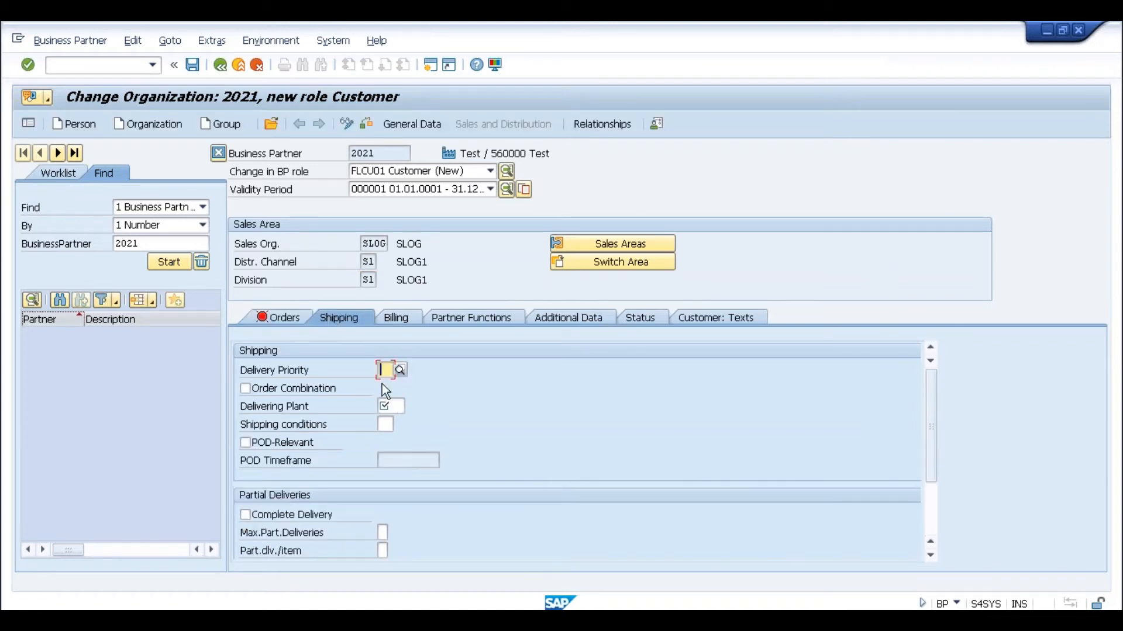
left_click(394, 408)
left_click(391, 421)
key("Return")
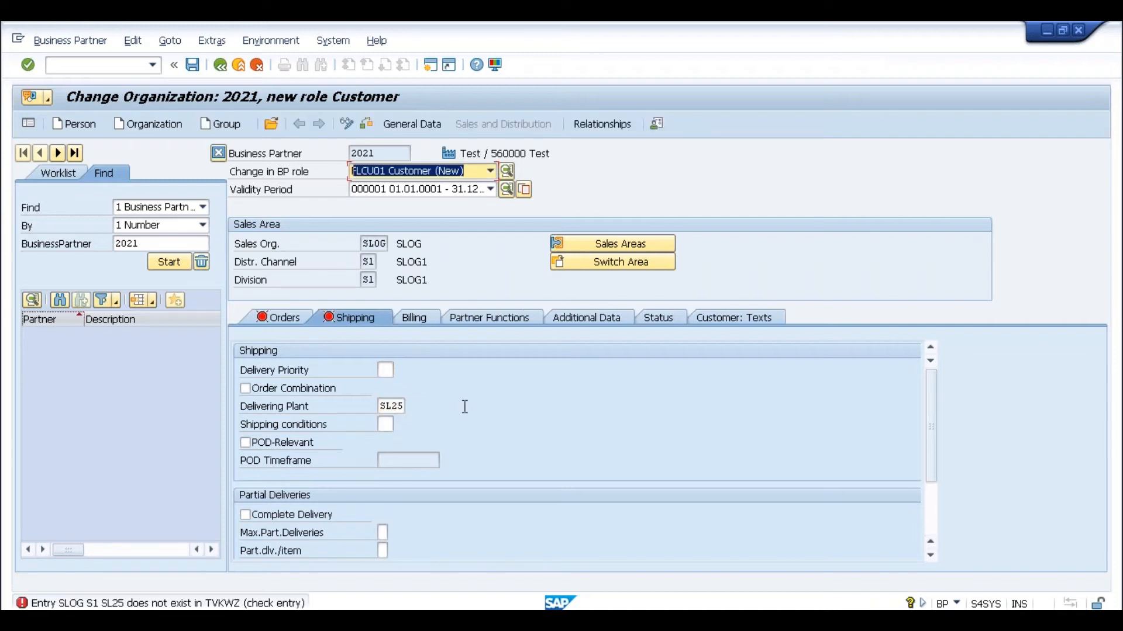
left_click(399, 406)
key("Delete")
key("BackSpace")
key("BackSpace")
type("LOG")
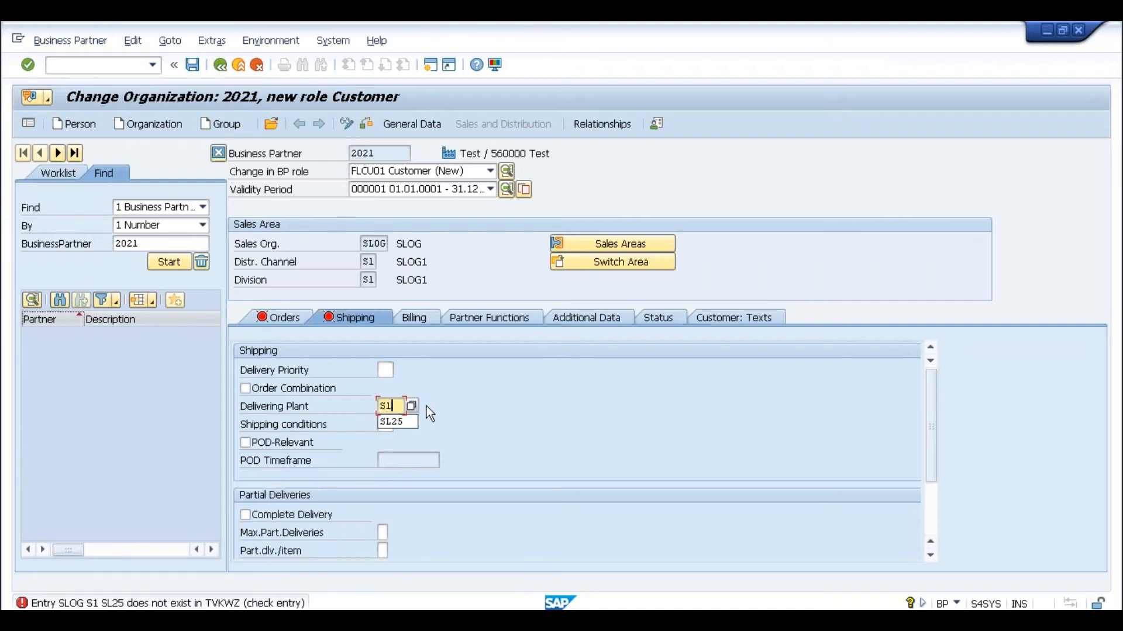
key("Return")
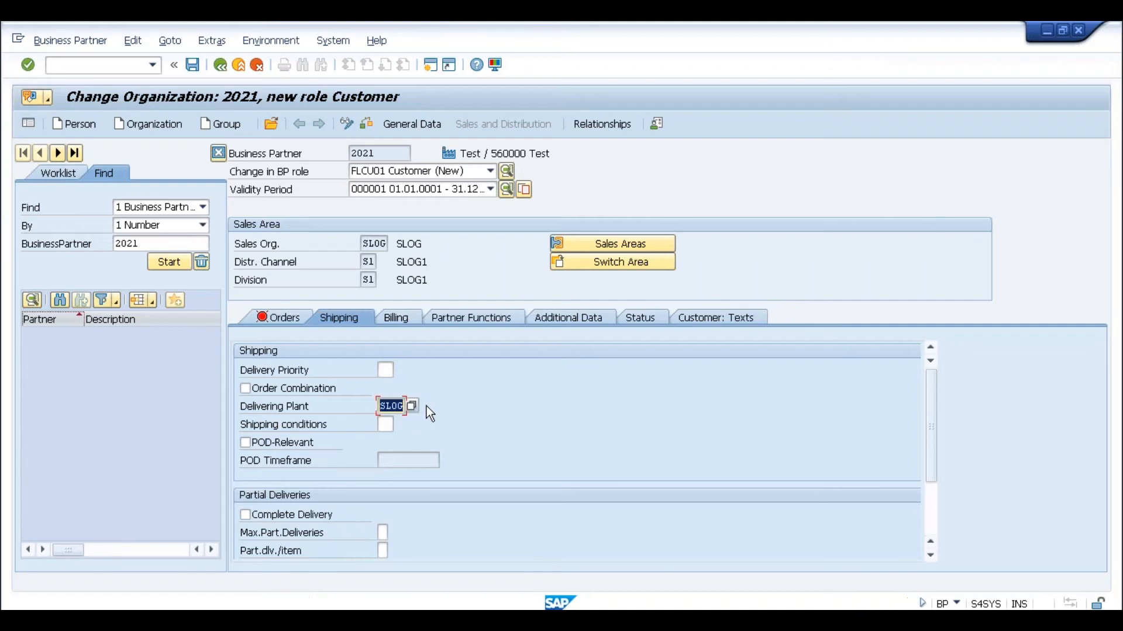
left_click(933, 500)
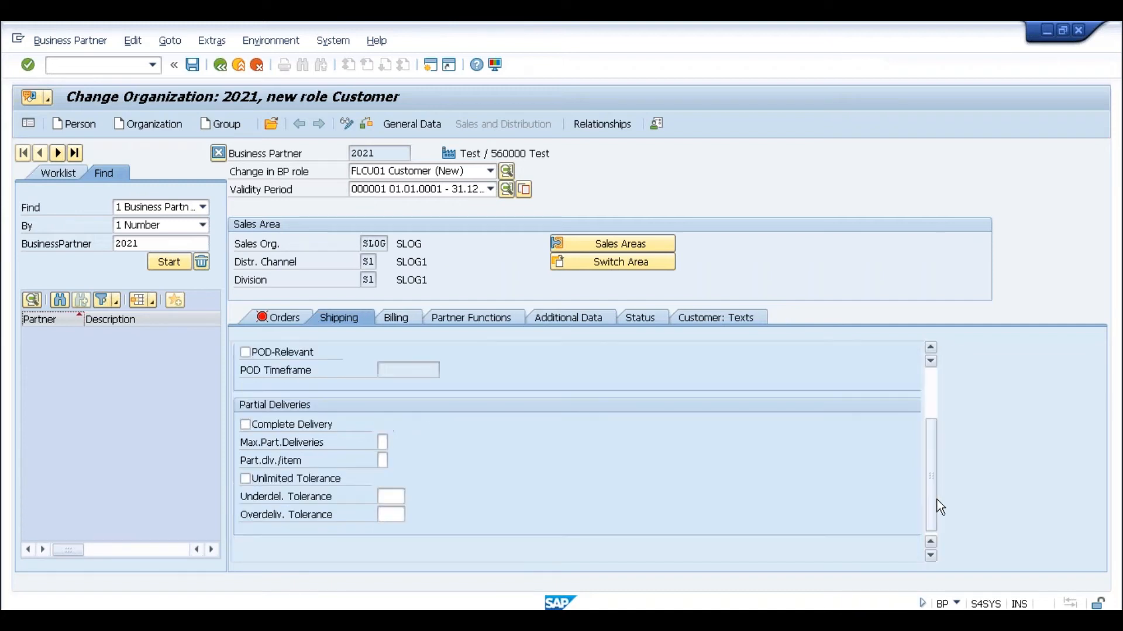
- Set output tax classification 0 (Tax Exempt) and attempt to save the partner
left_click(408, 318)
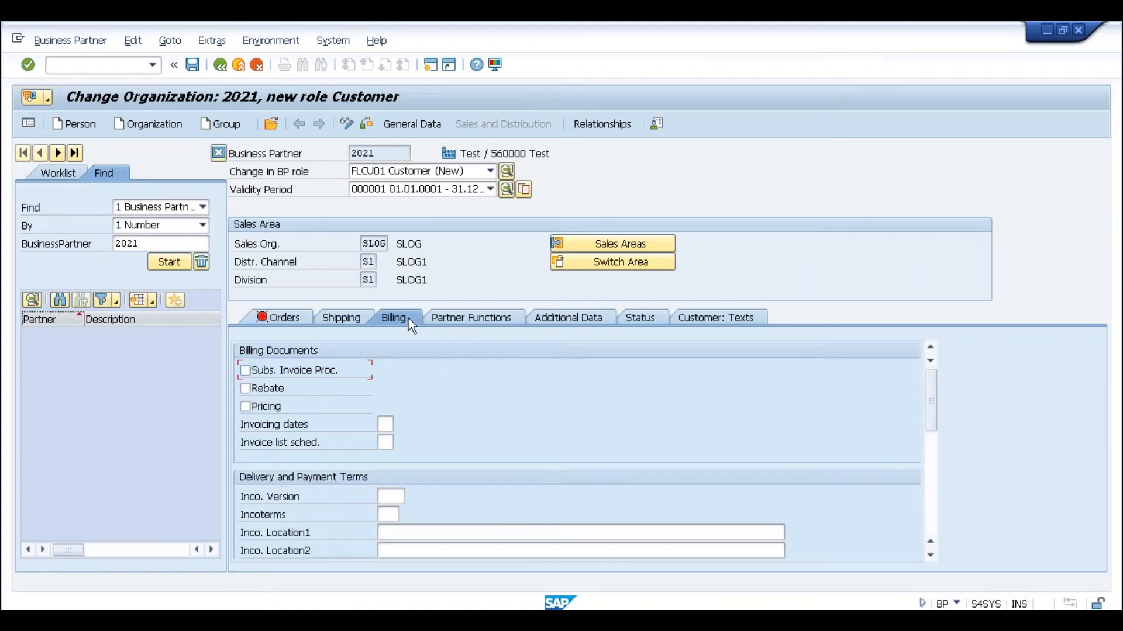
left_click(927, 472)
left_click(559, 519)
type("0")
key("Return")
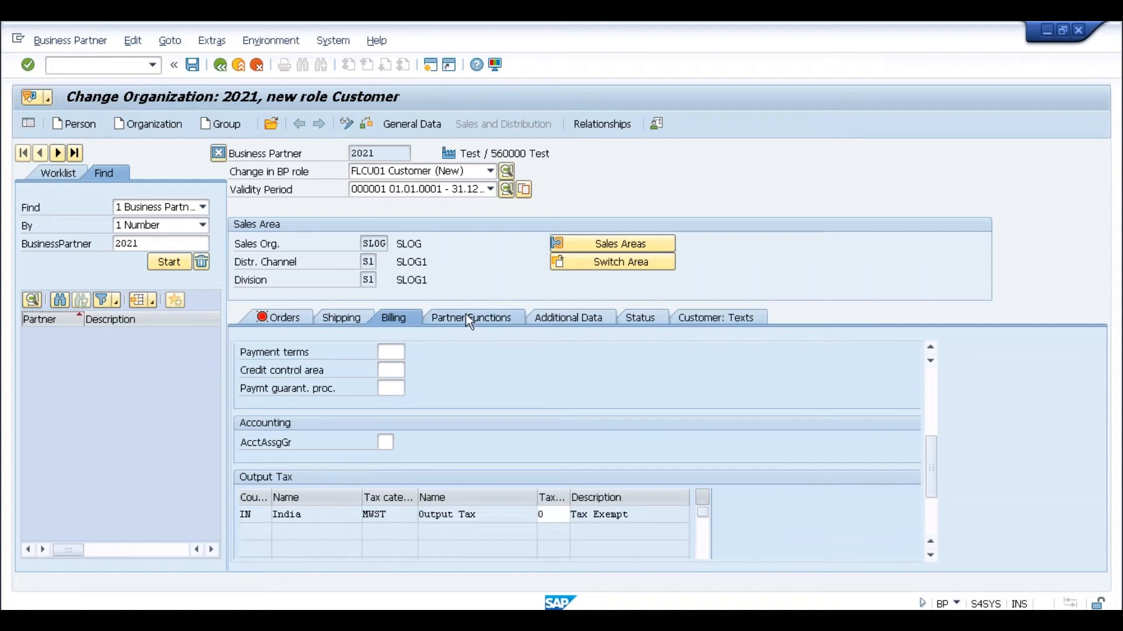
left_click(468, 319)
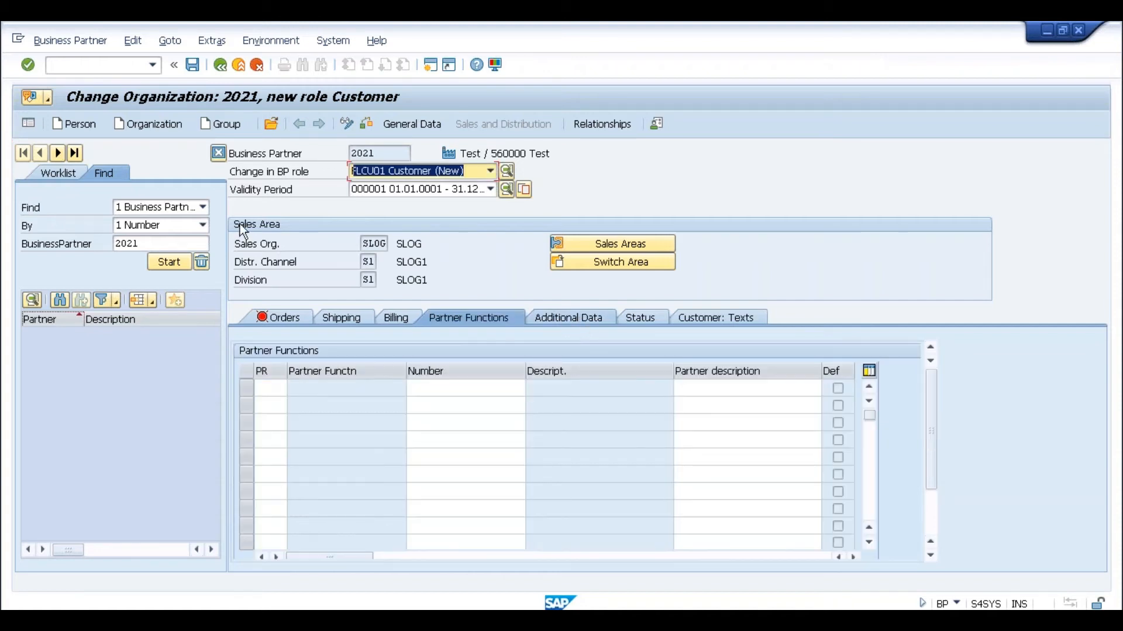
left_click(193, 62)
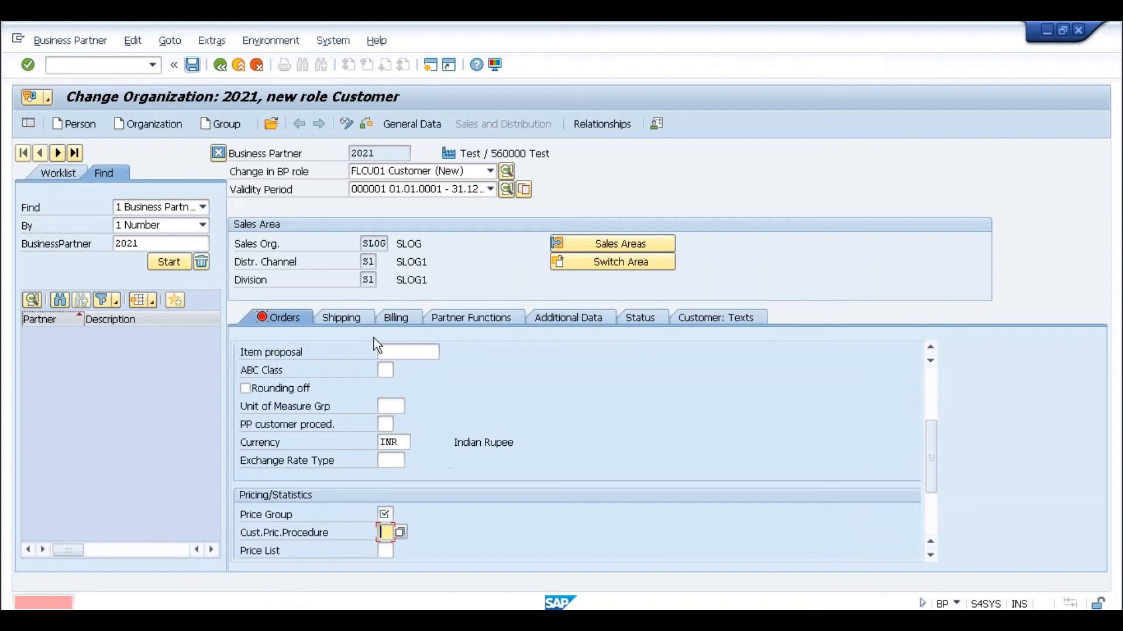
- Fill price group 01 and choose the Standard customer pricing procedure
type("01")
key("Return")
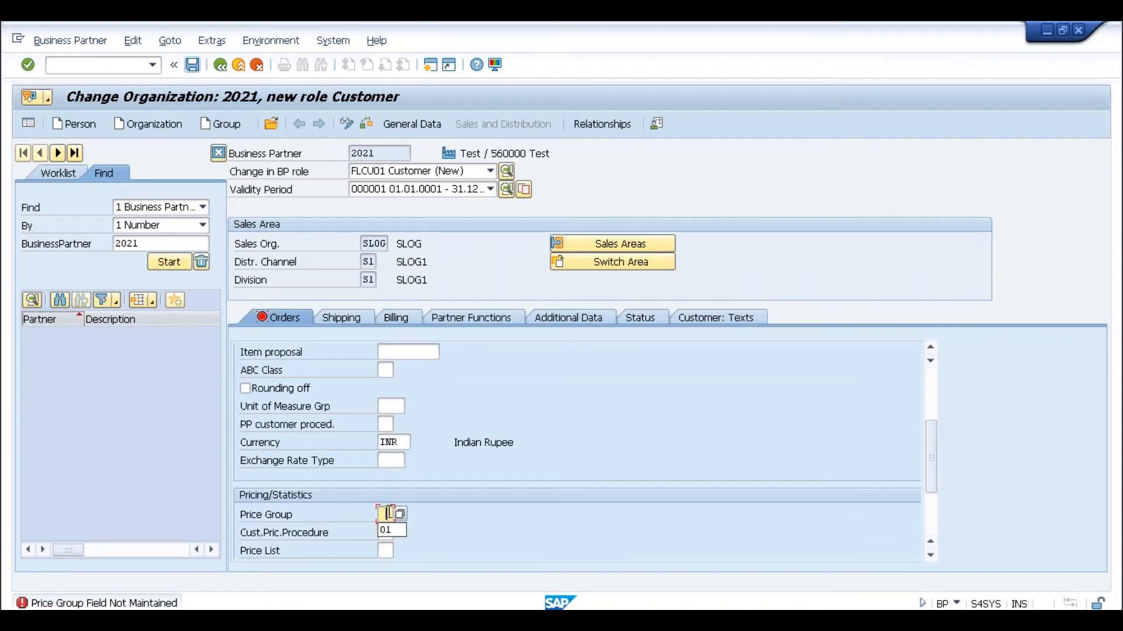
left_click(386, 532)
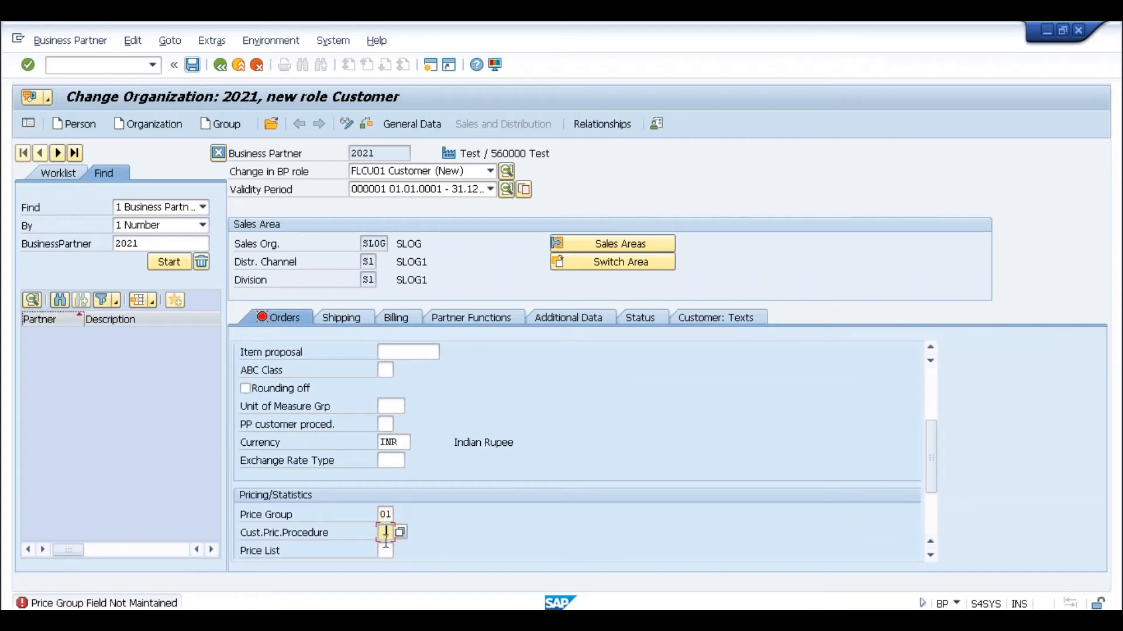
left_click(399, 532)
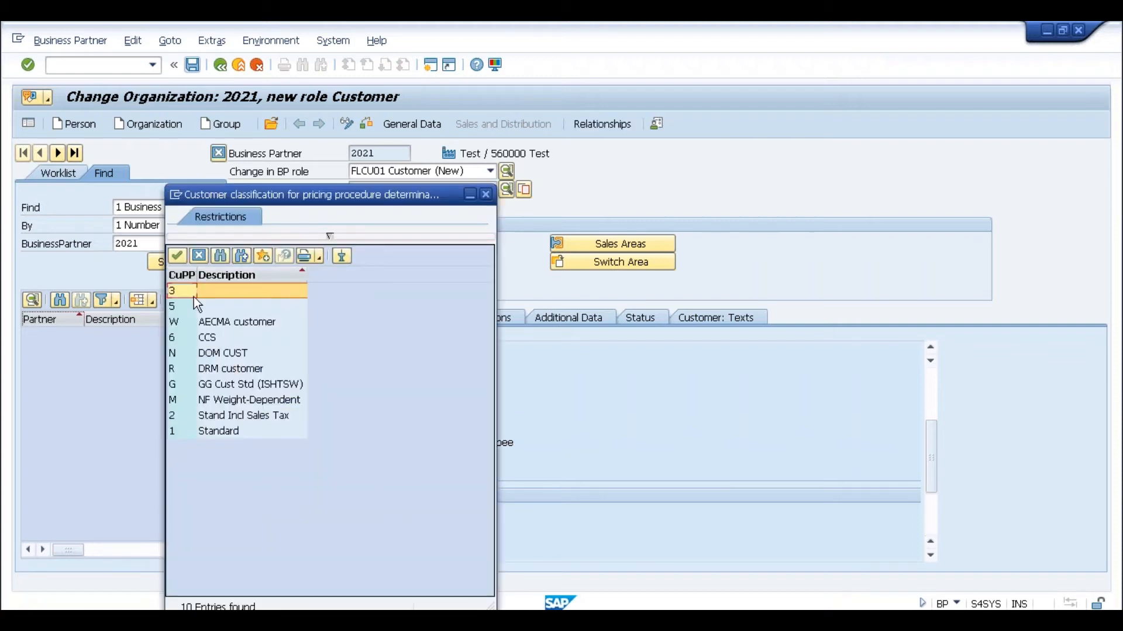
left_click(178, 430)
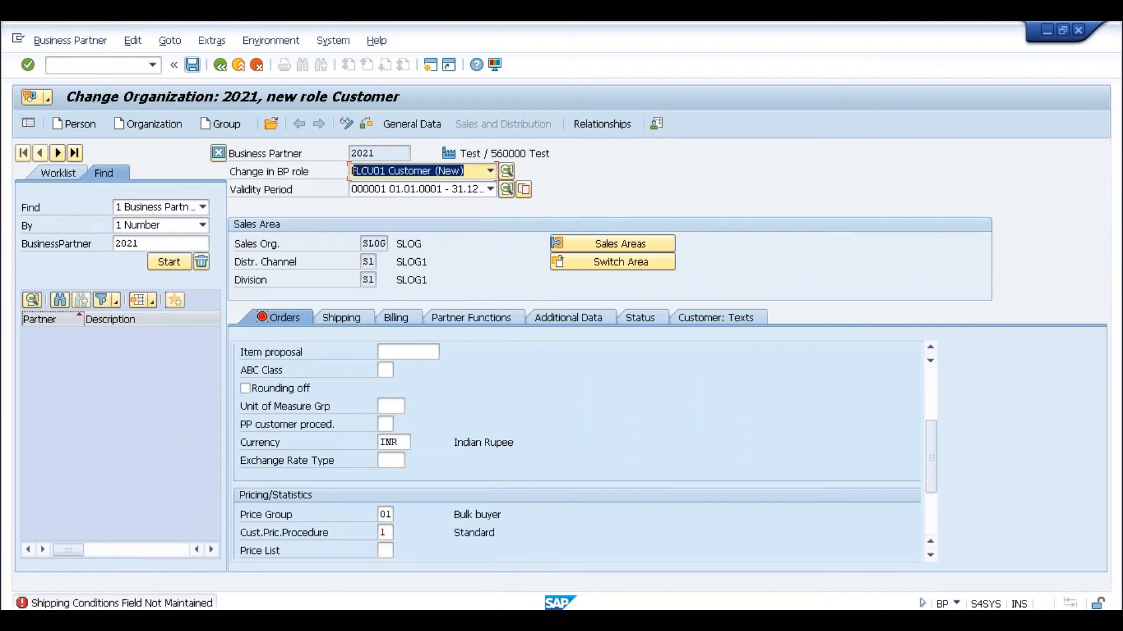
- Set shipping conditions to 01 and save partner 2021's Customer role
left_click(358, 322)
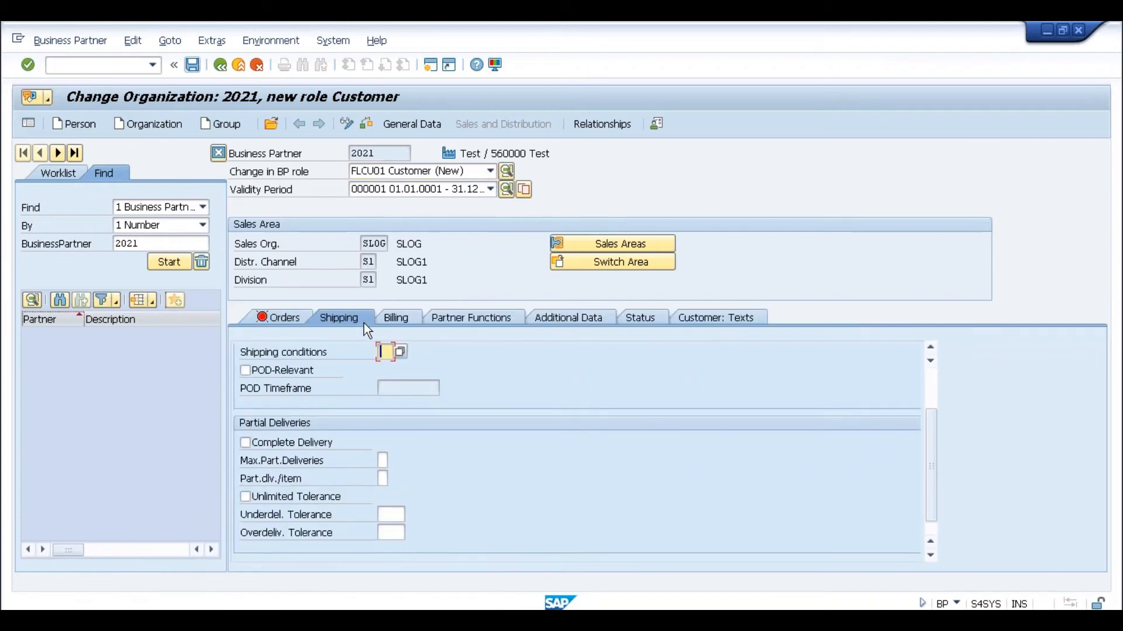
left_click(386, 368)
left_click(191, 65)
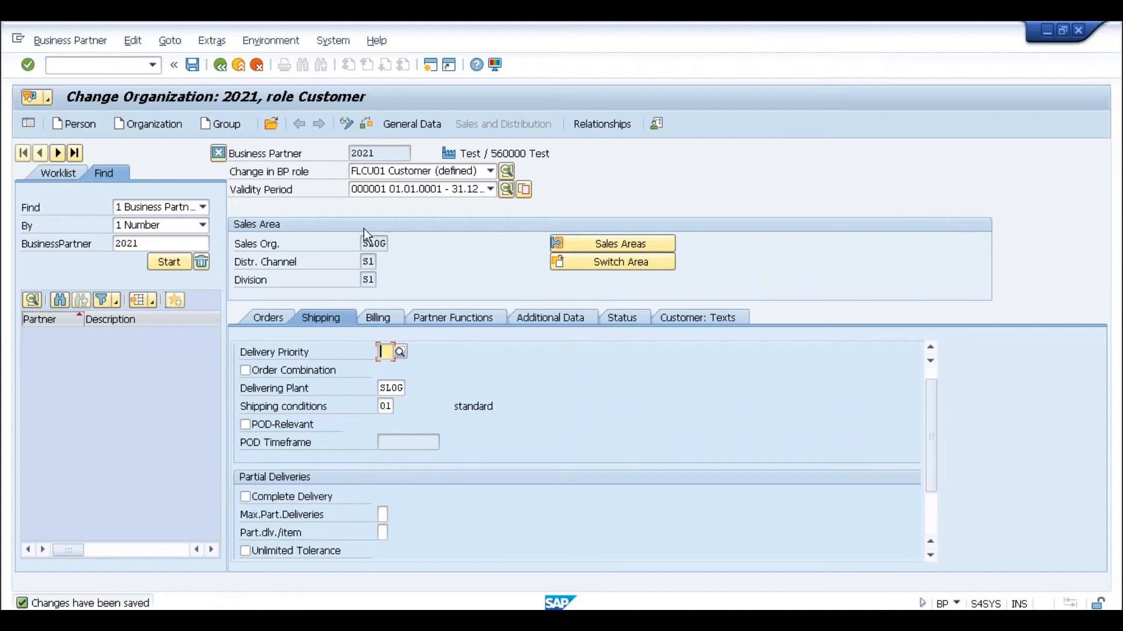
left_click(365, 245)
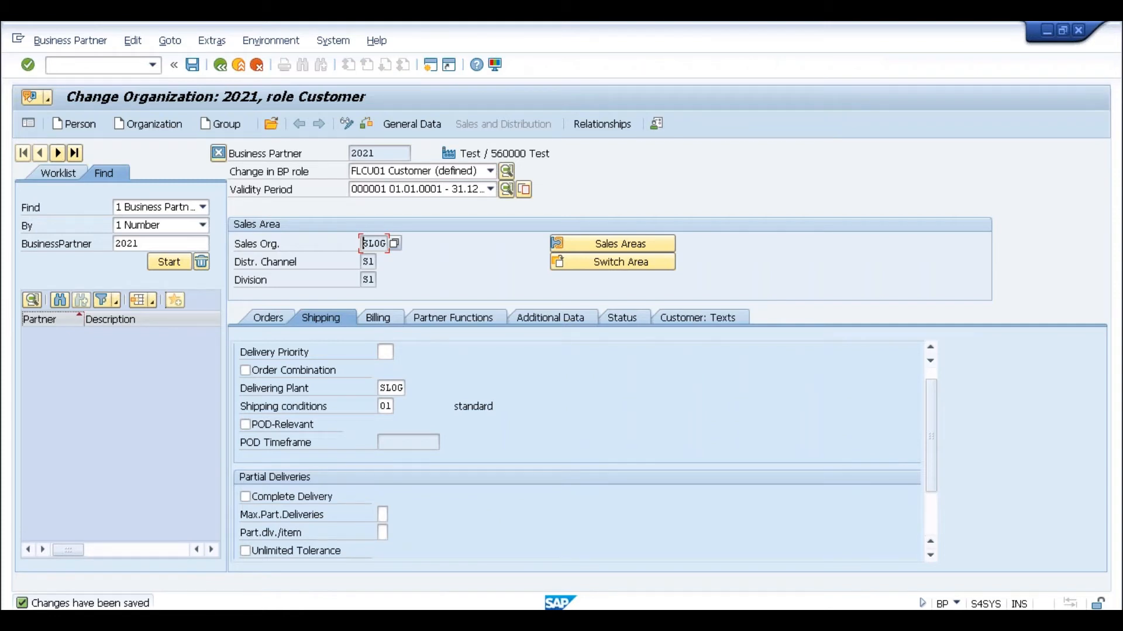
key("alt+Tab")
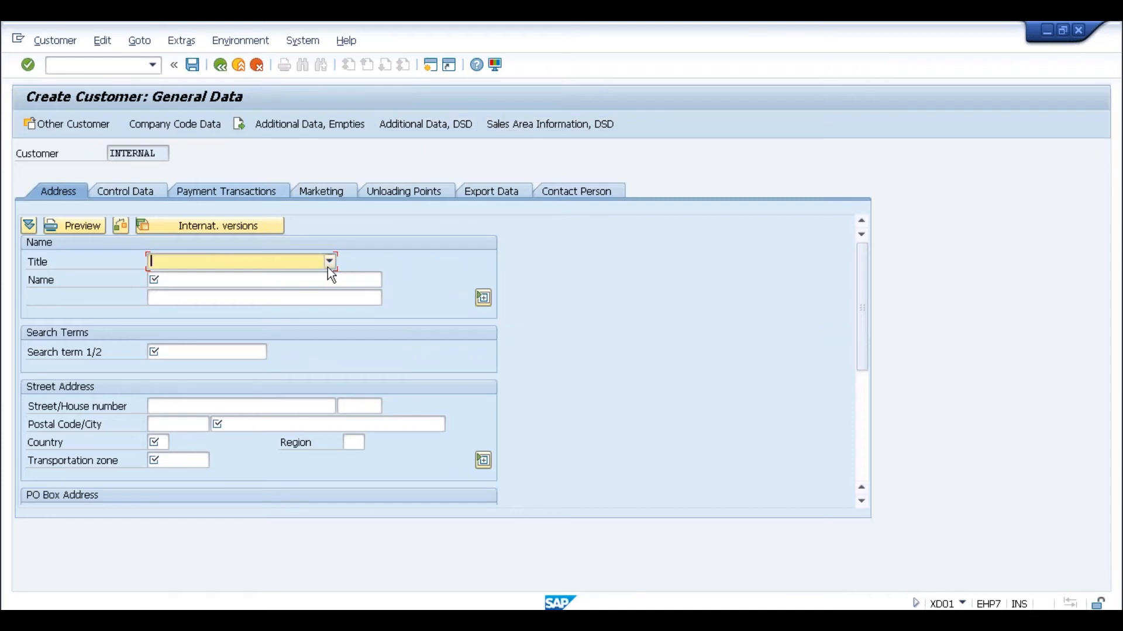
- Give the new customer title Company, name Test and search term Test
left_click(330, 263)
left_click(289, 277)
left_click(252, 280)
type("Test")
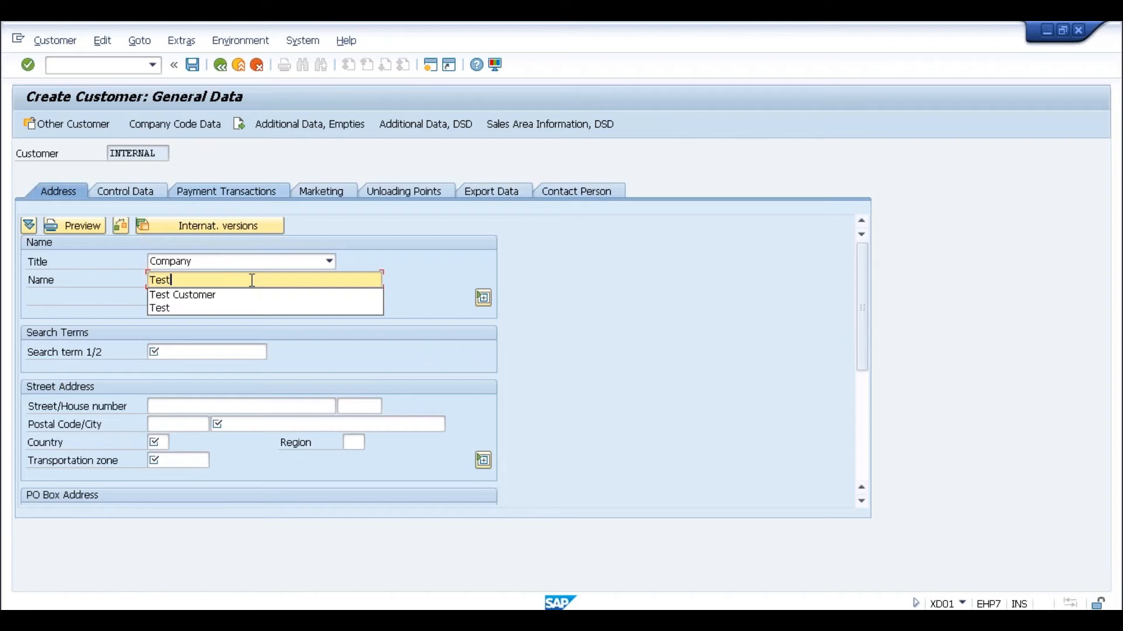
left_click(160, 309)
left_click(153, 353)
type("Test")
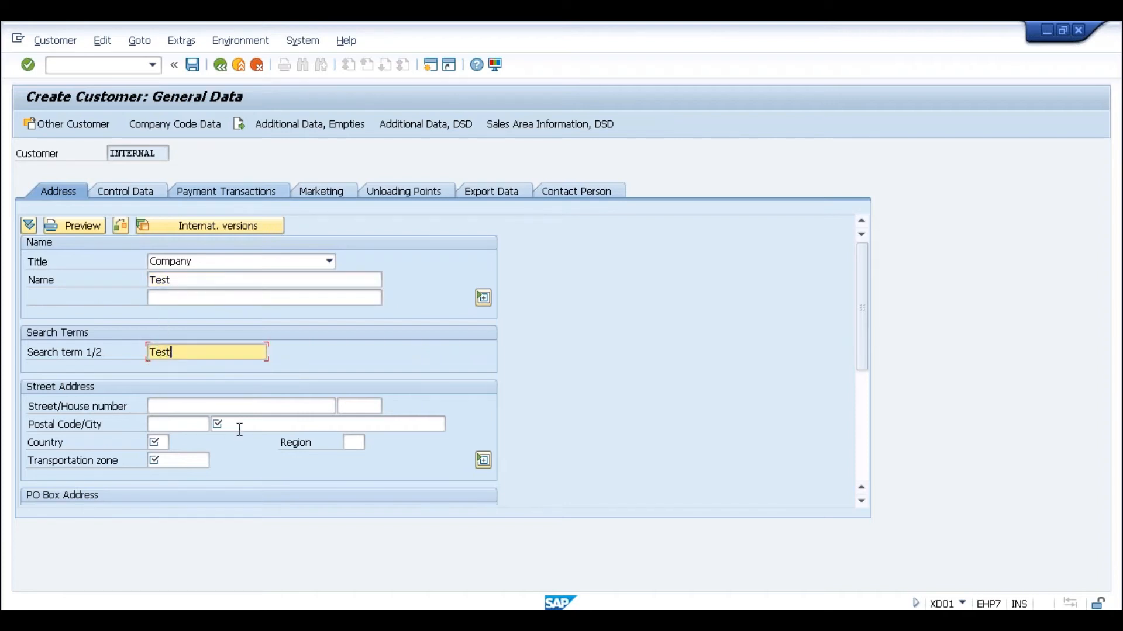
left_click(239, 430)
key("space")
key("Down")
key("Tab")
key("space")
key("Down")
key("Tab")
key("Tab")
key("space")
key("Down")
key("Tab")
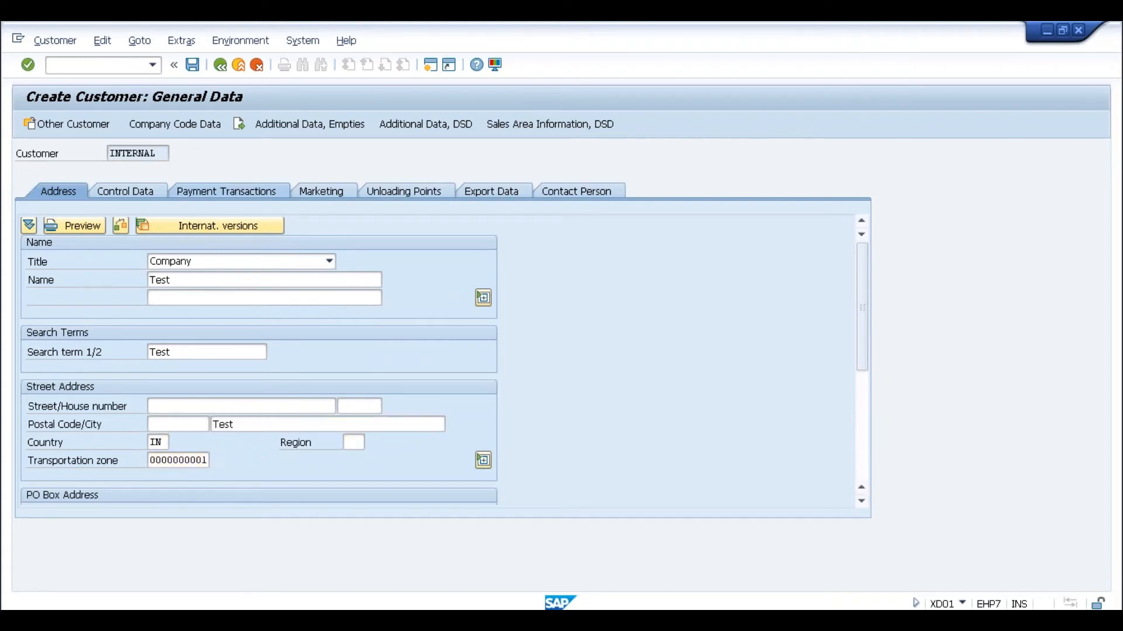
key("Return")
left_click(394, 480)
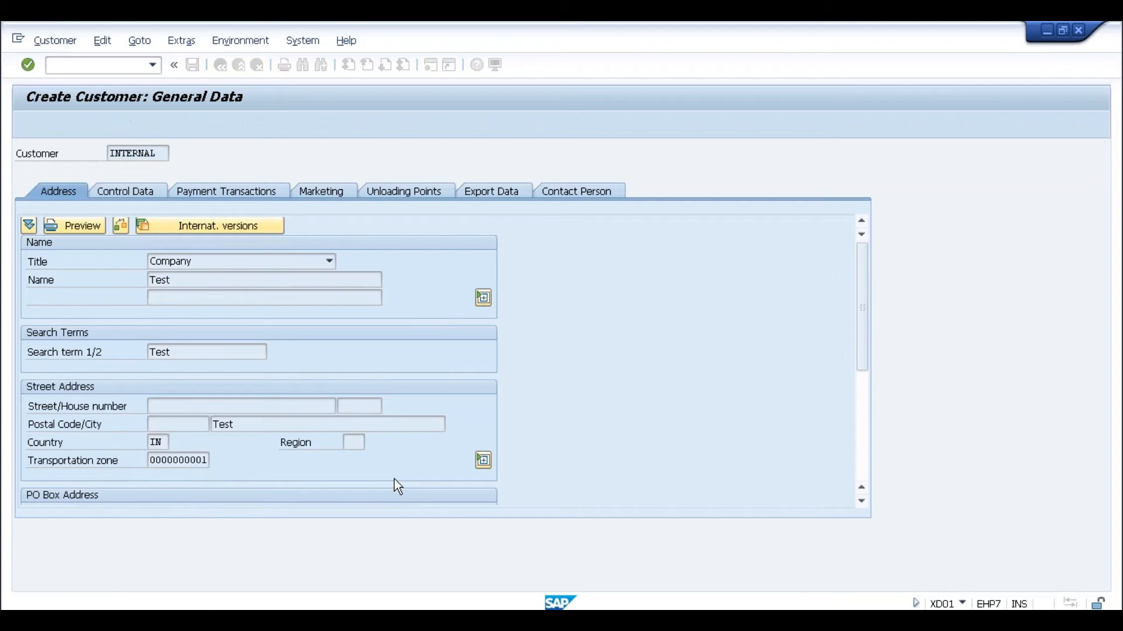
left_click(372, 407)
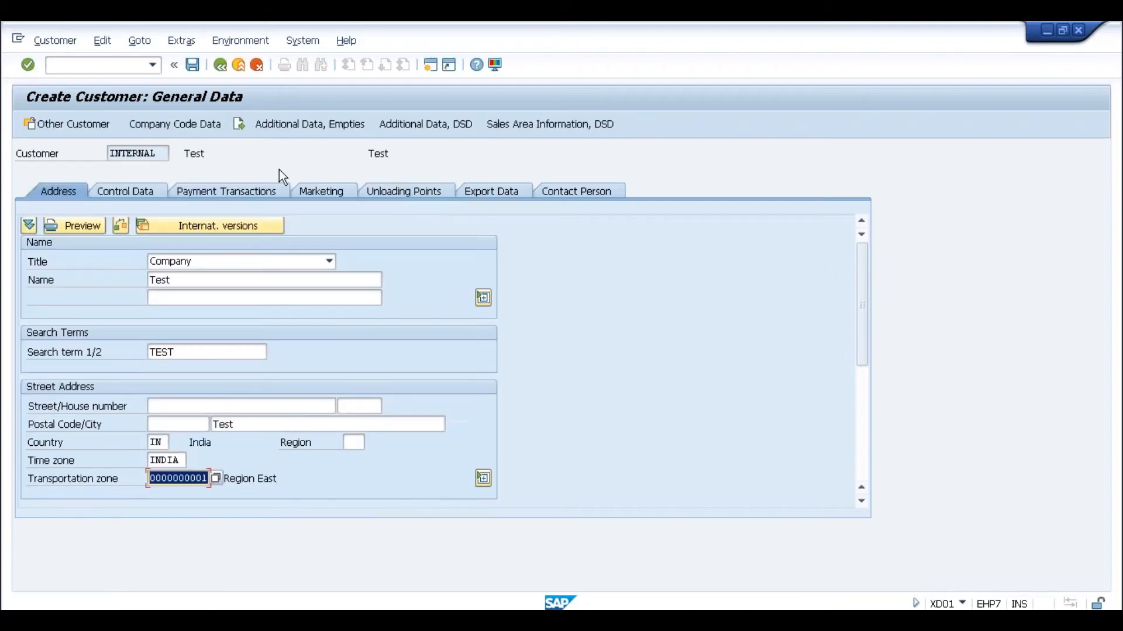
left_click(205, 124)
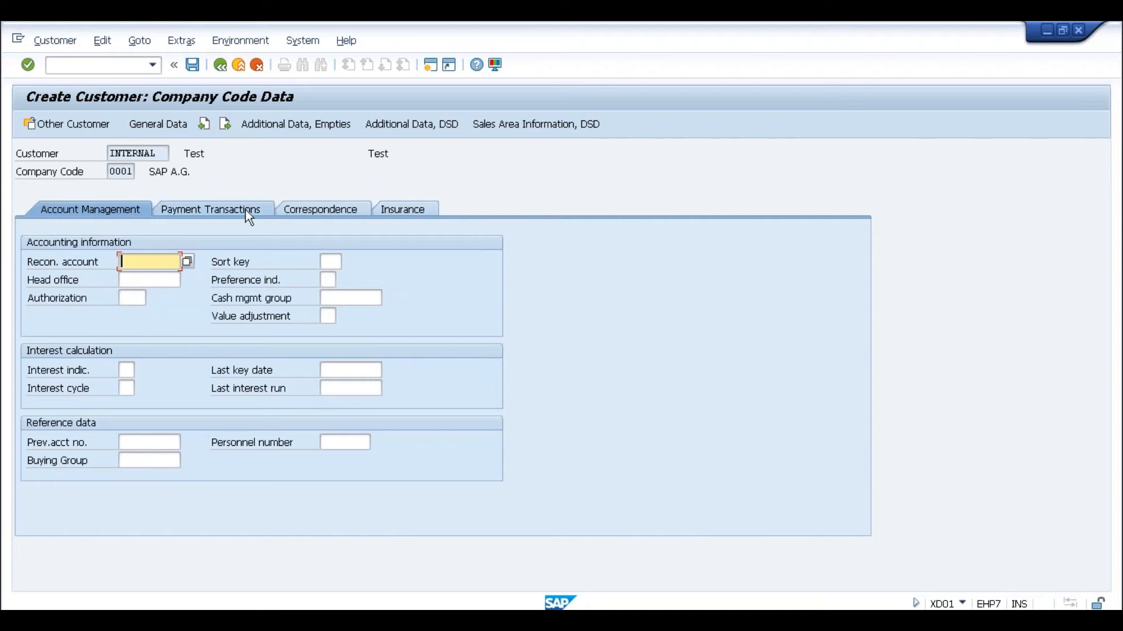
key("alt+Tab")
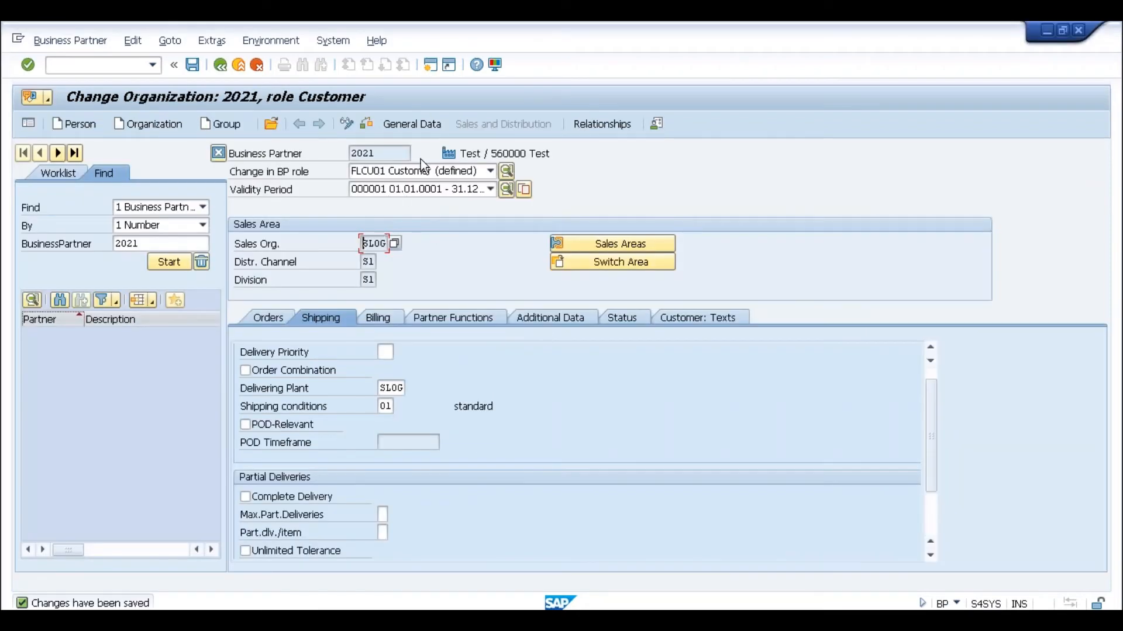
- View partner 2021's FI Customer company code data, then switch to the FLCU01 Customer (defined) role
left_click(464, 175)
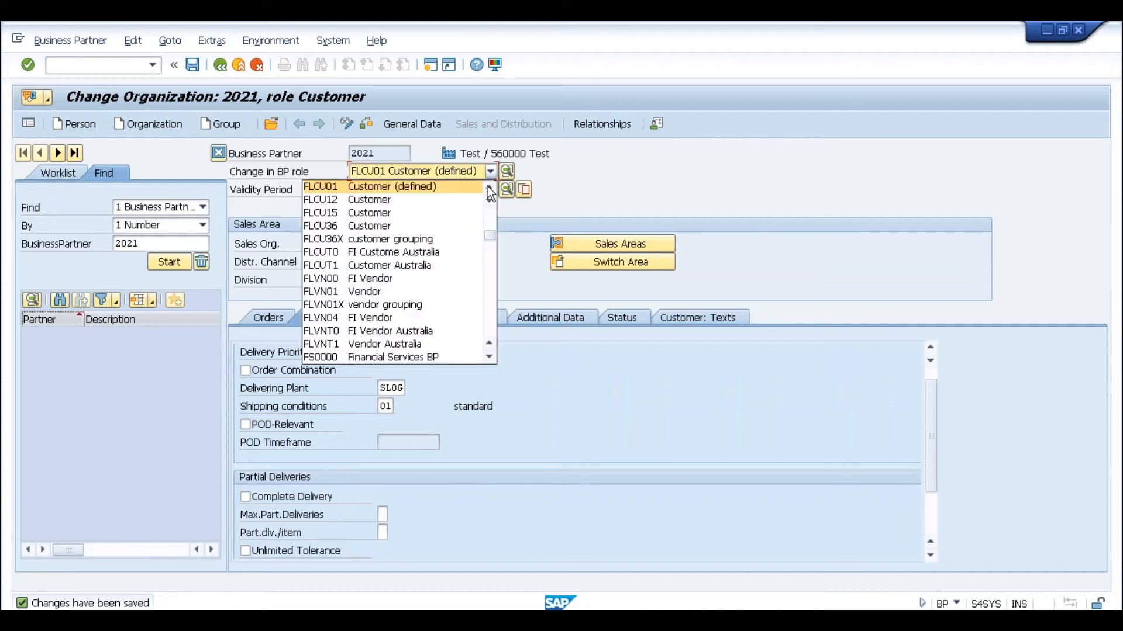
scroll(487, 186, "up", 1)
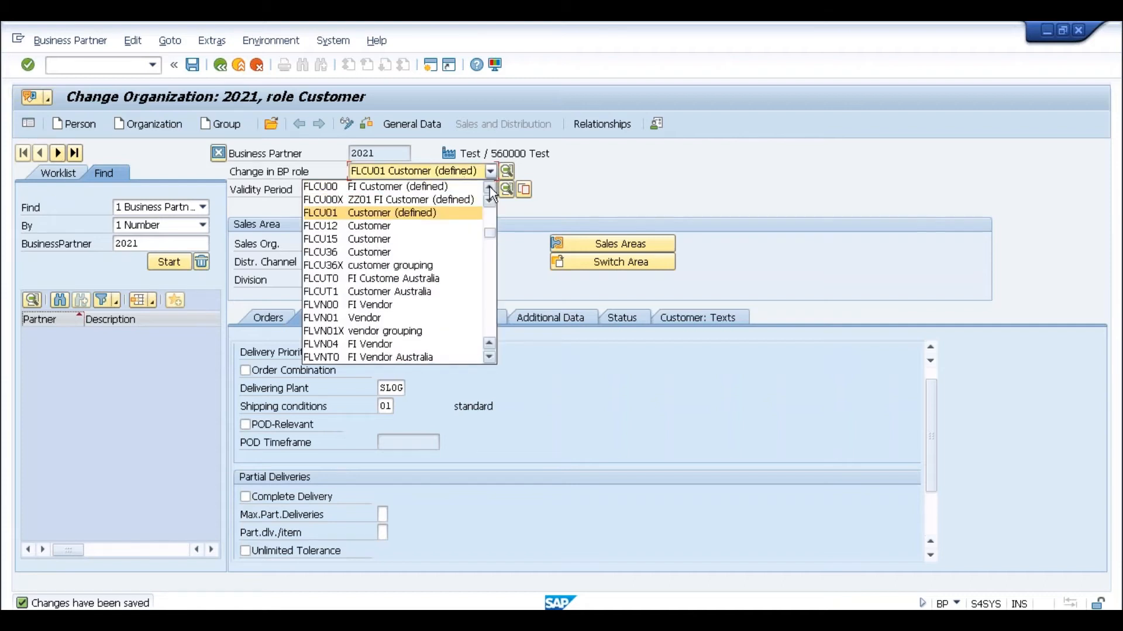
left_click(458, 189)
left_click(483, 124)
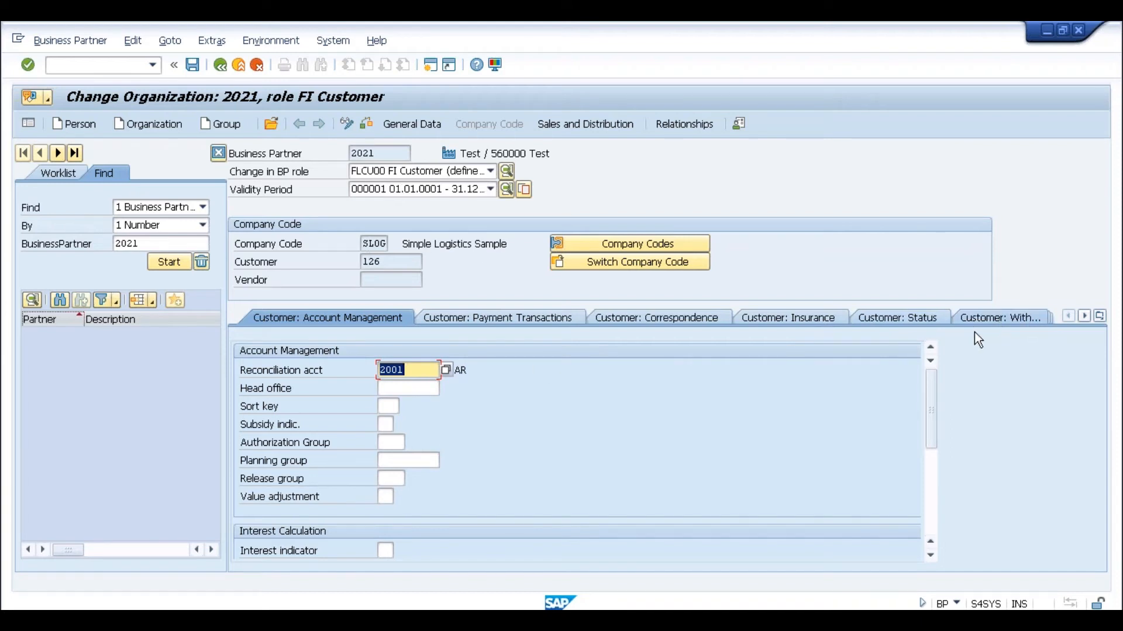
key("alt+Tab")
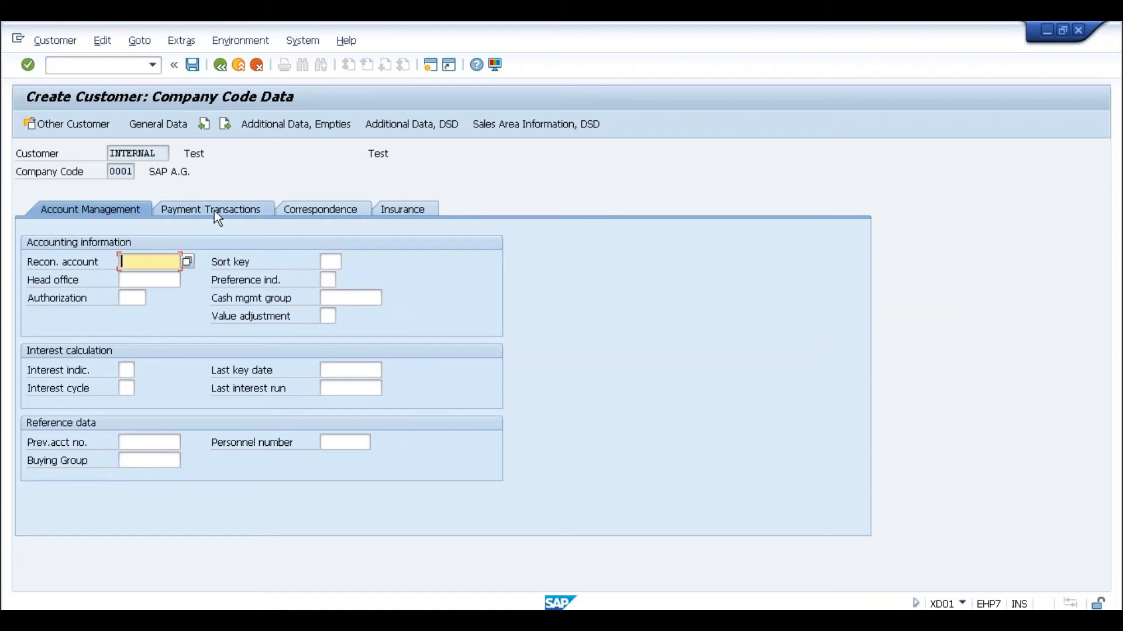
key("alt+Tab")
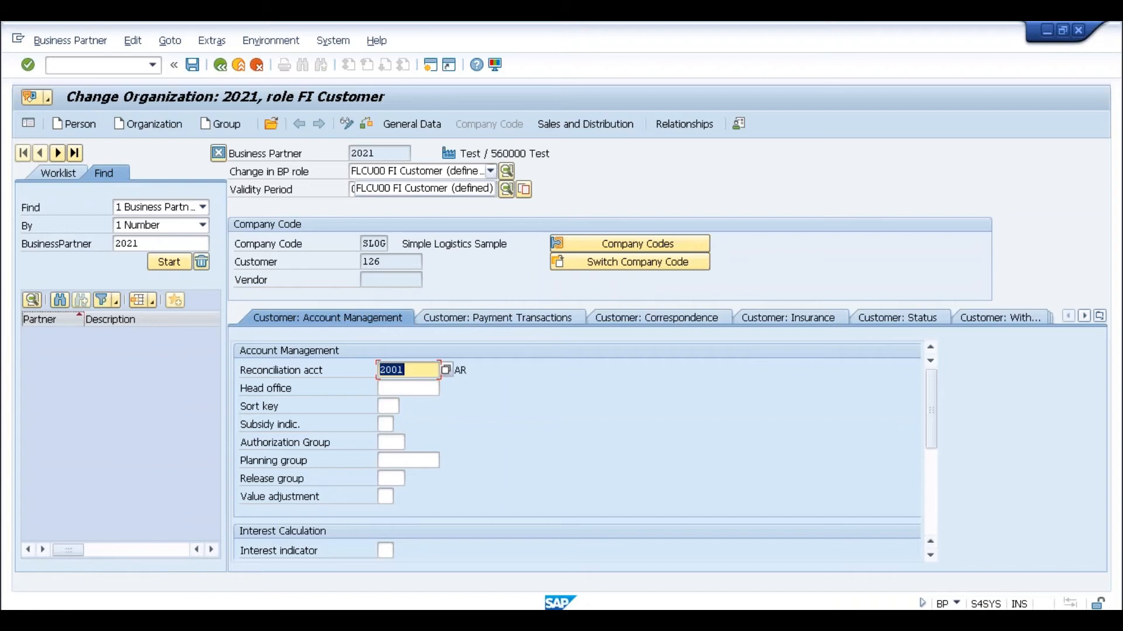
left_click(420, 172)
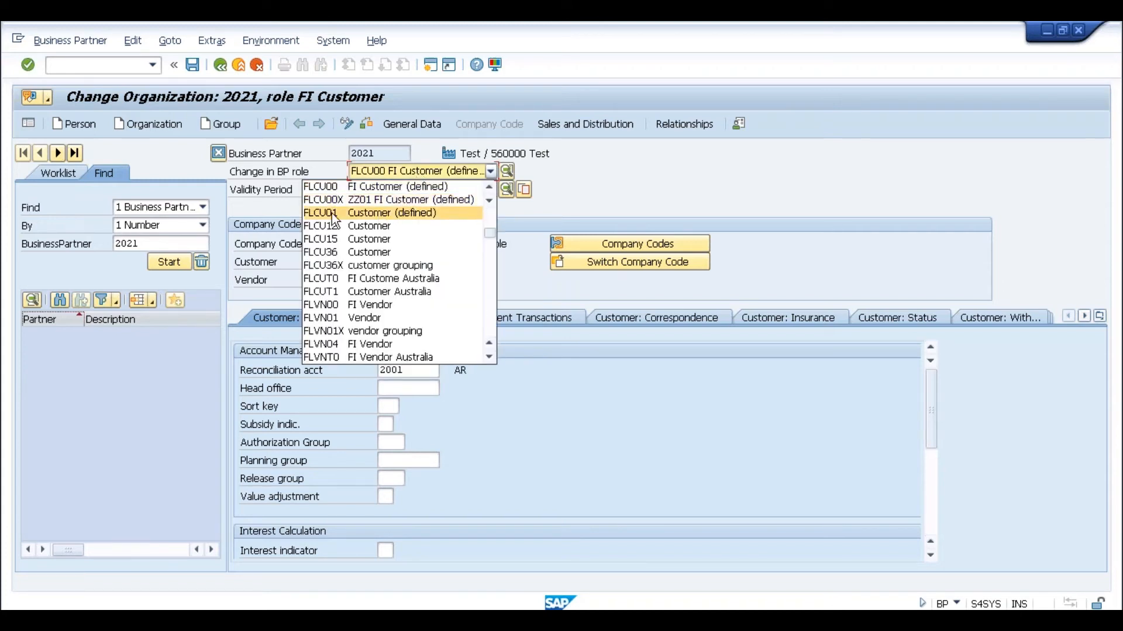
left_click(358, 214)
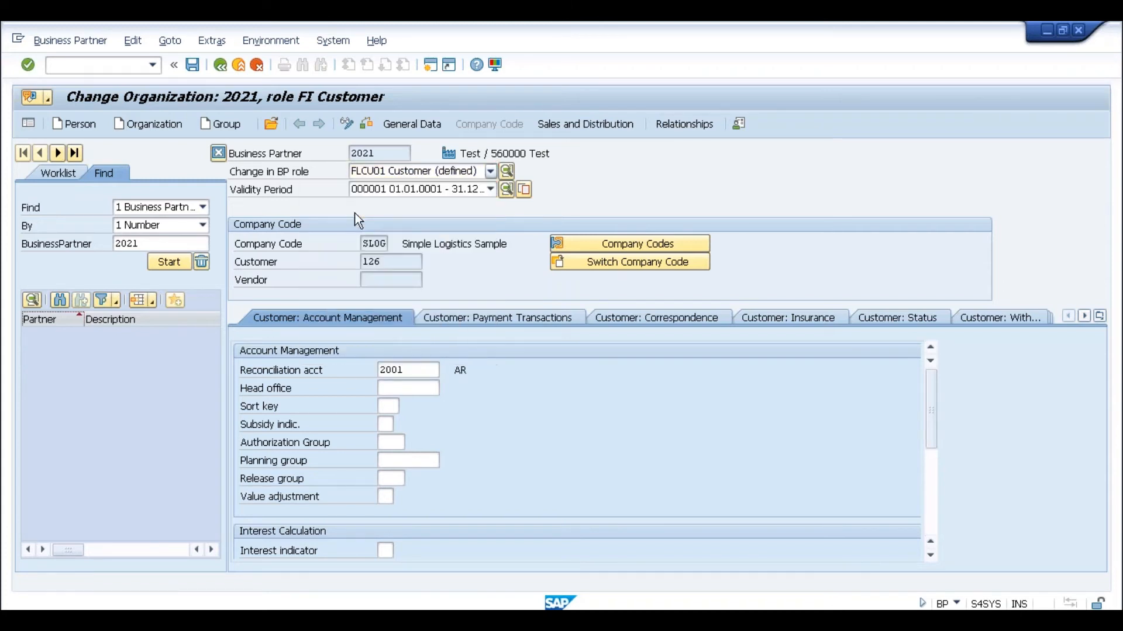
- Display partner 2021's sales area SLOG/S1/S1 data, showing sales district 000001 Northern region
left_click(503, 128)
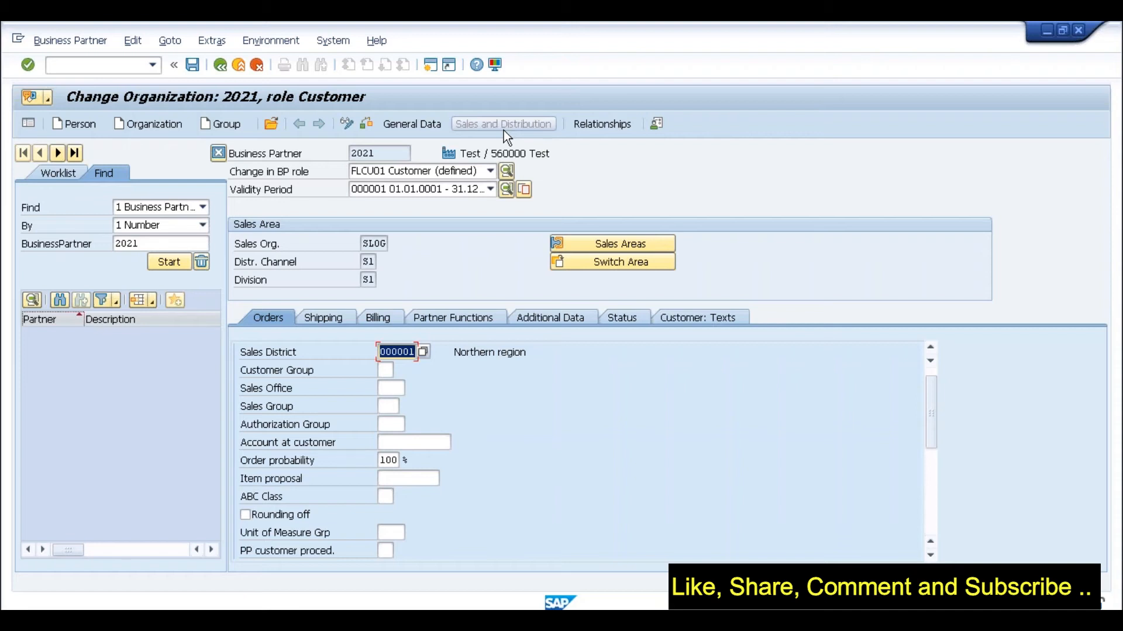
left_click(399, 156)
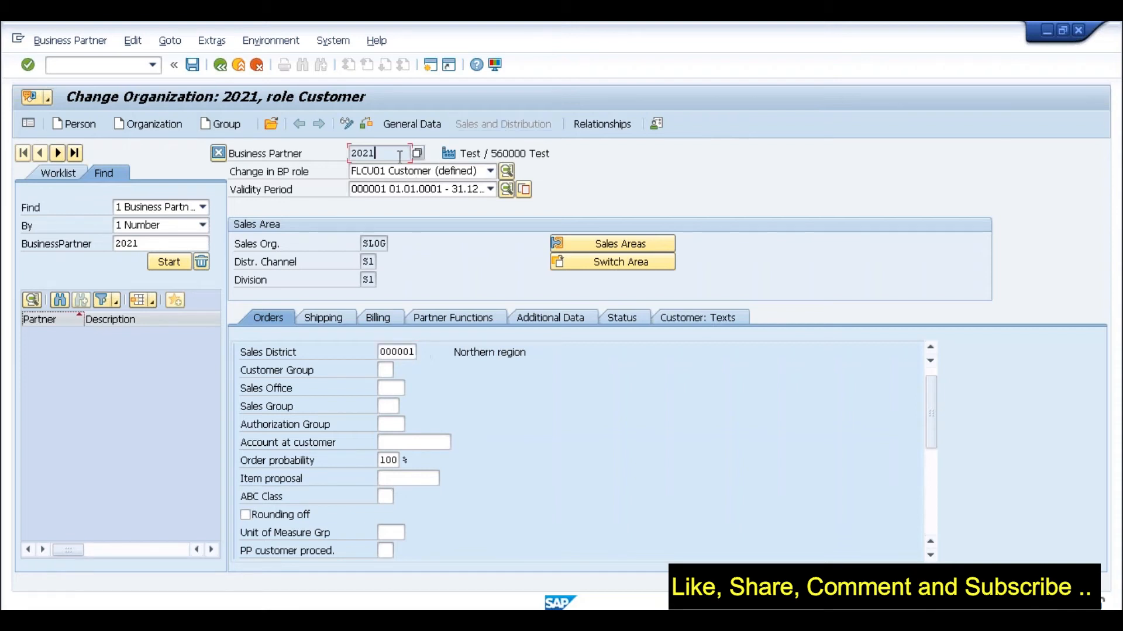
left_click(426, 173)
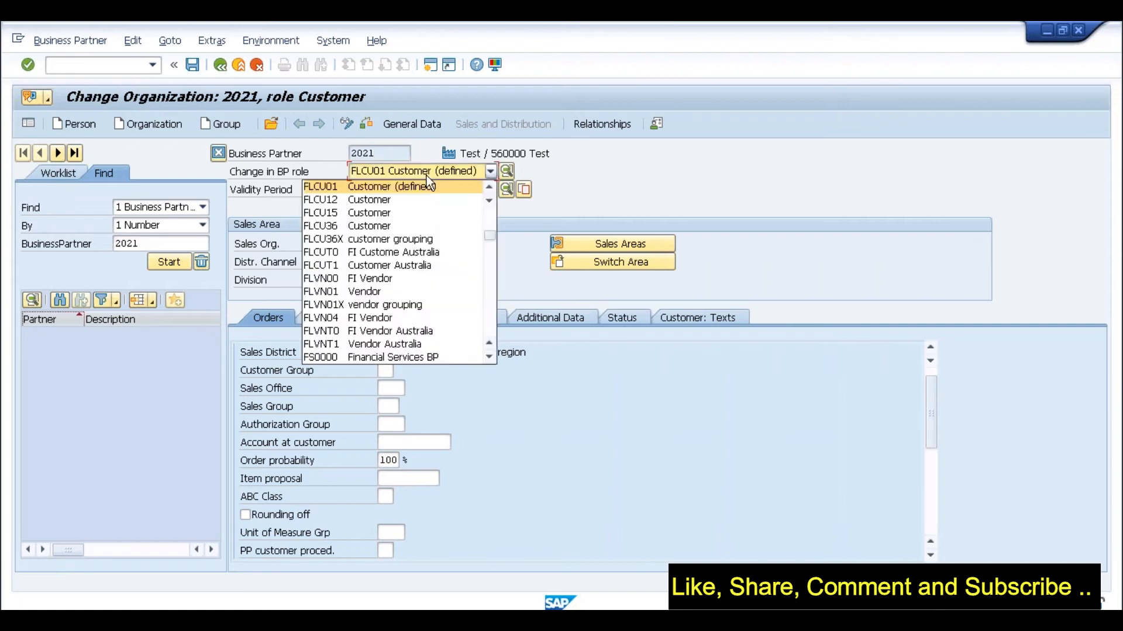
left_click(490, 191)
left_click(490, 191)
left_click(490, 191)
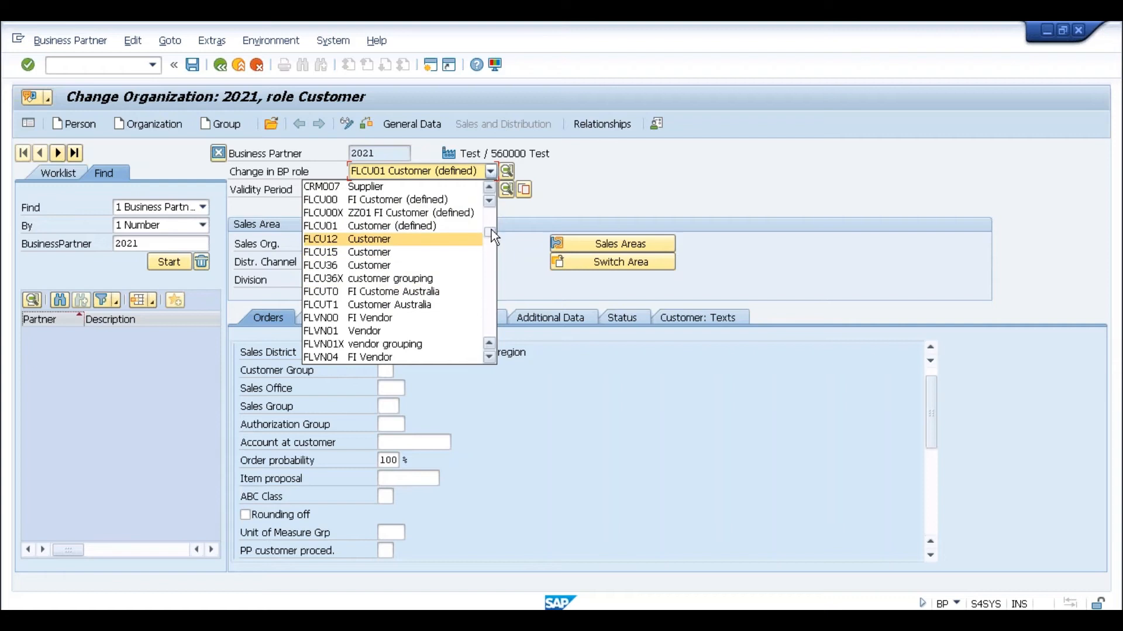
left_click(493, 214)
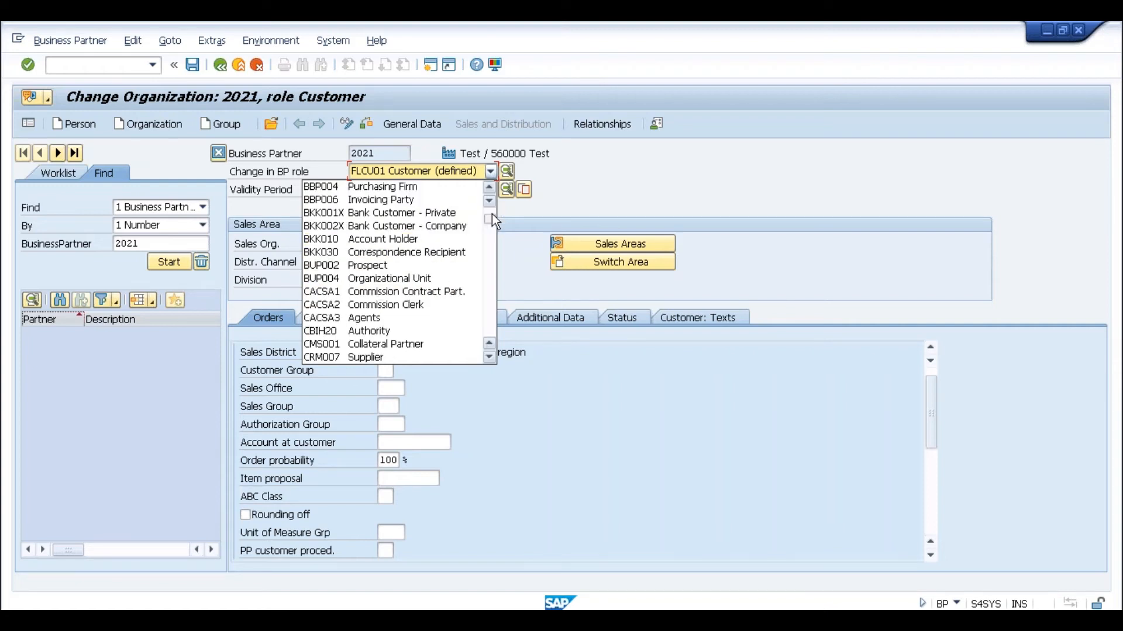
left_click(492, 212)
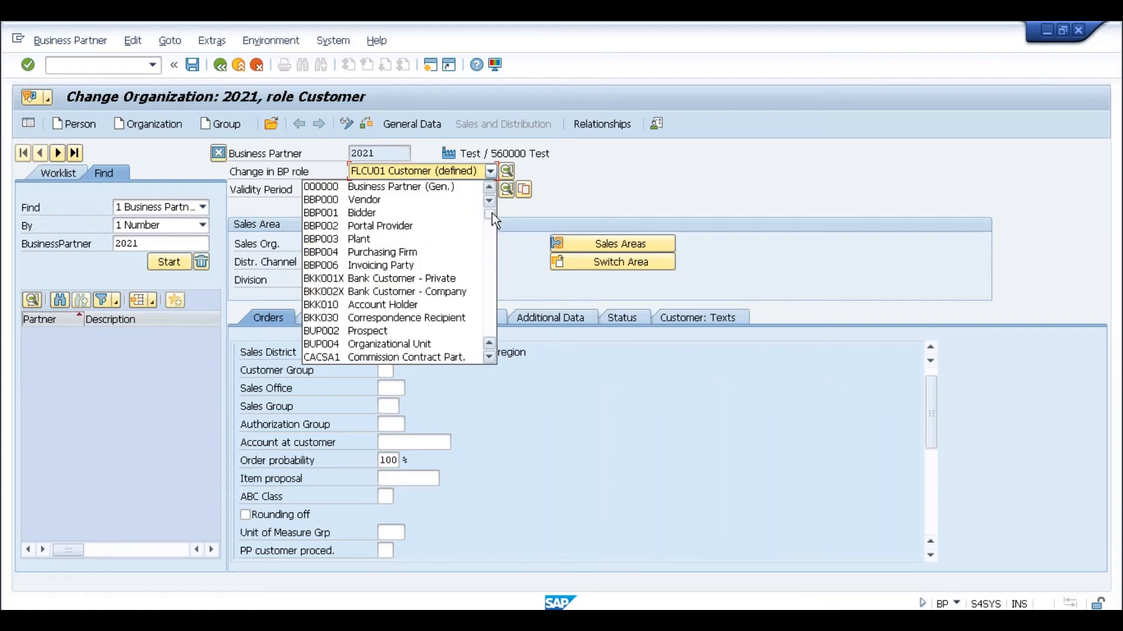
left_click(563, 184)
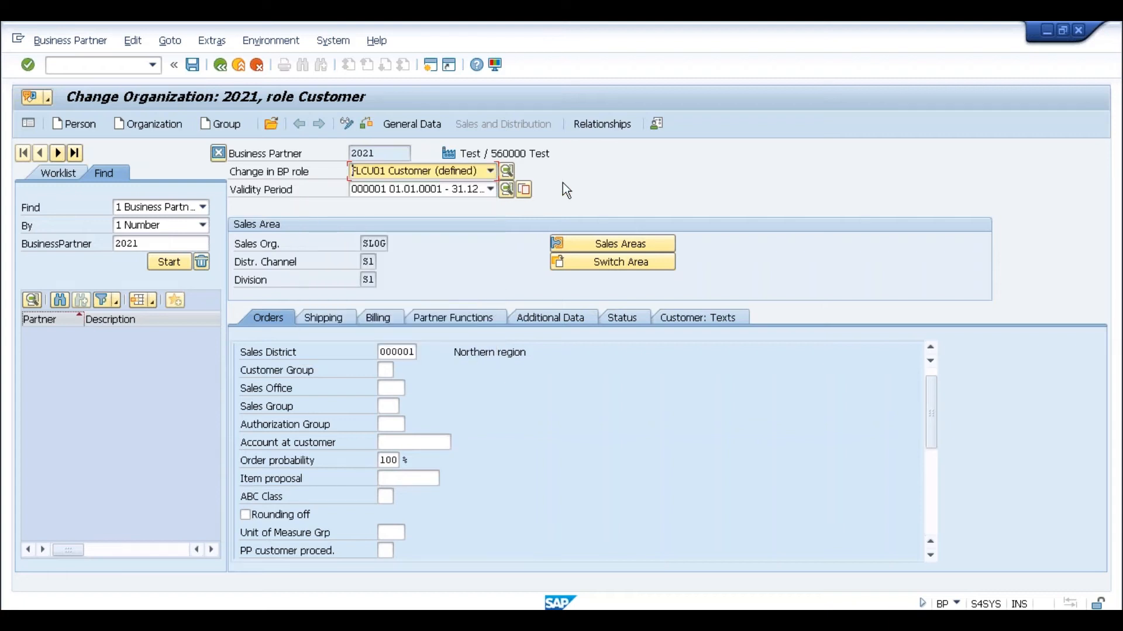
mouse_move(770, 30)
left_click(434, 172)
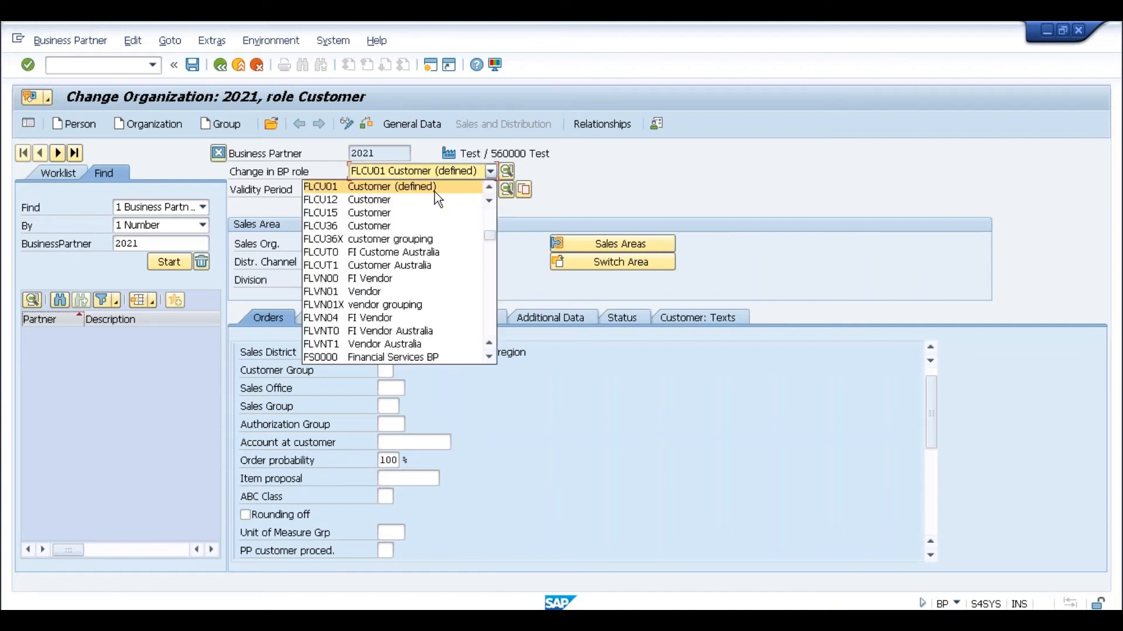
- Switch partner 2021 to the FLCU00 FI Customer role and display its company code data
left_click(489, 188)
left_click(490, 188)
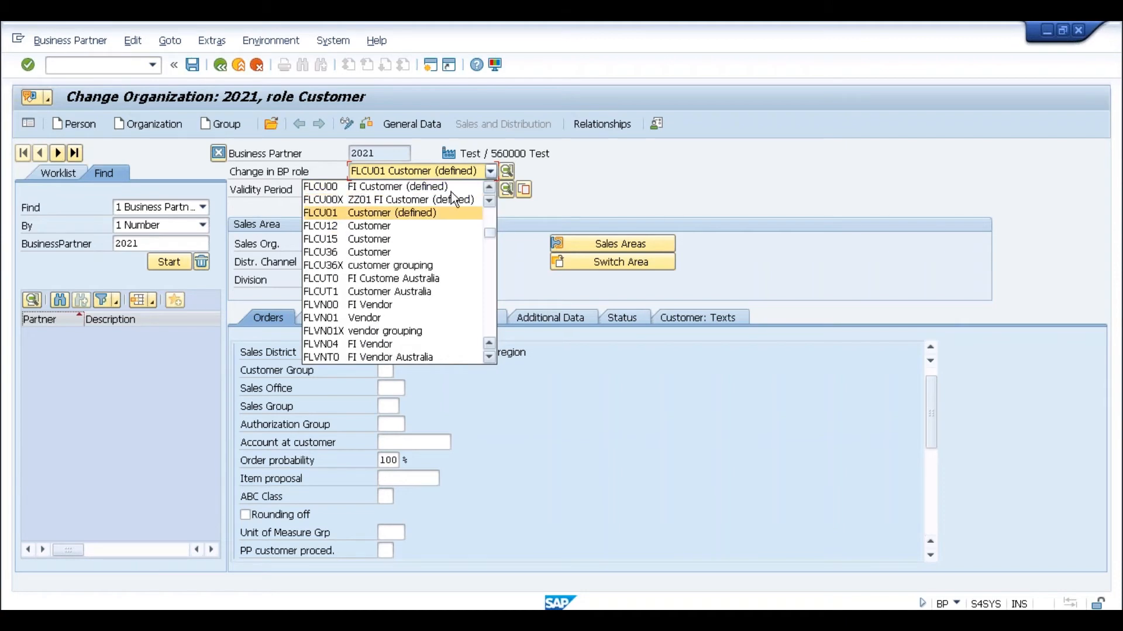
left_click(446, 190)
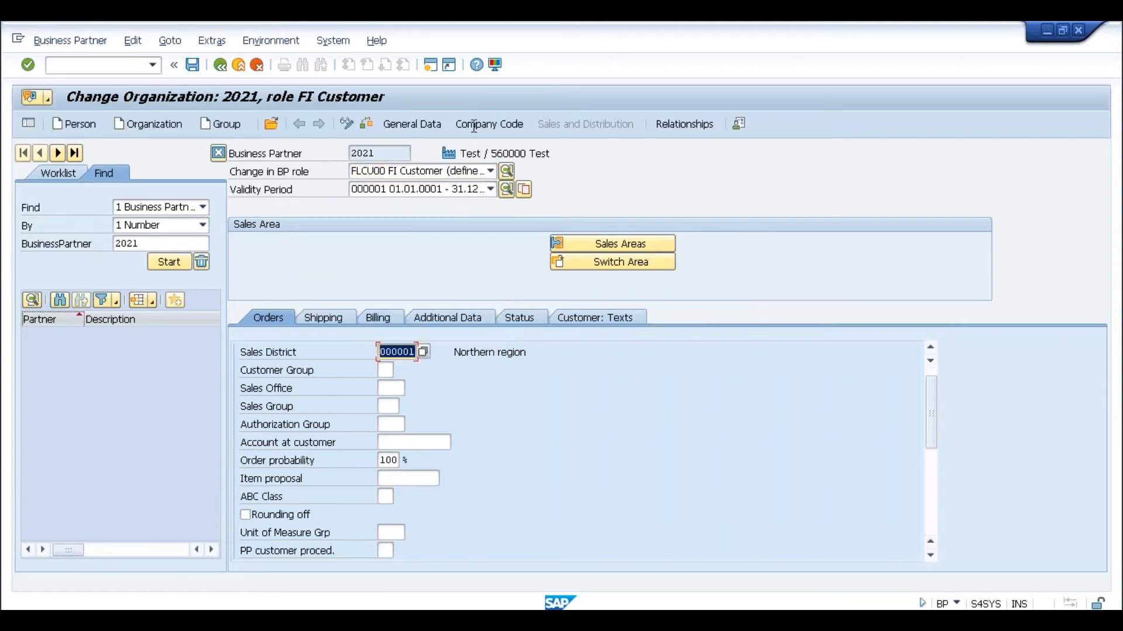
left_click(478, 126)
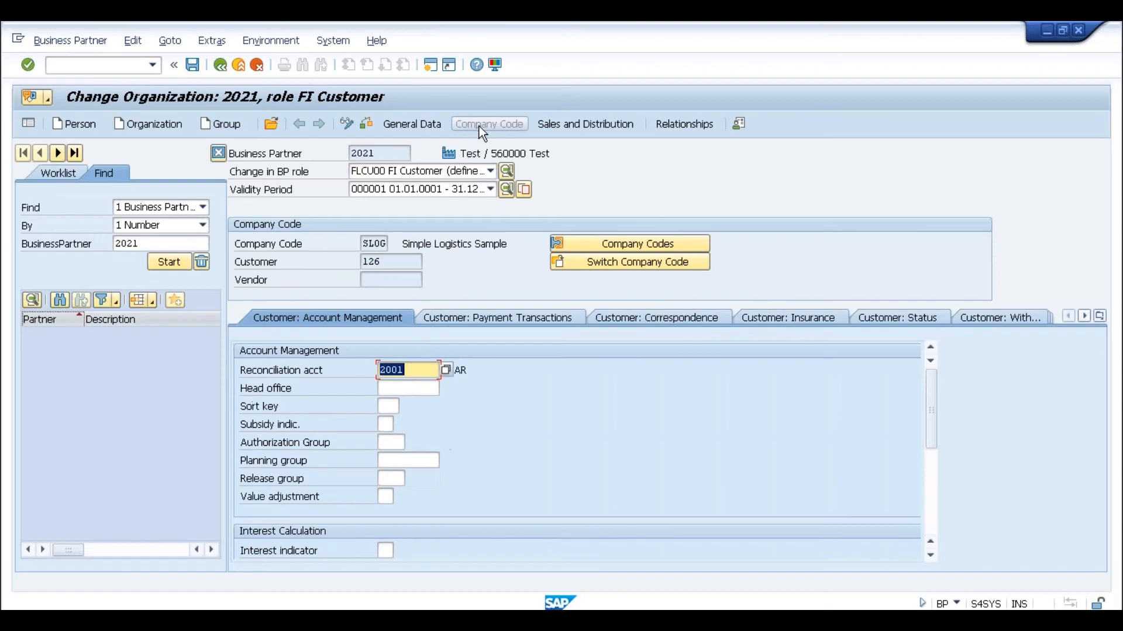
left_click(408, 264)
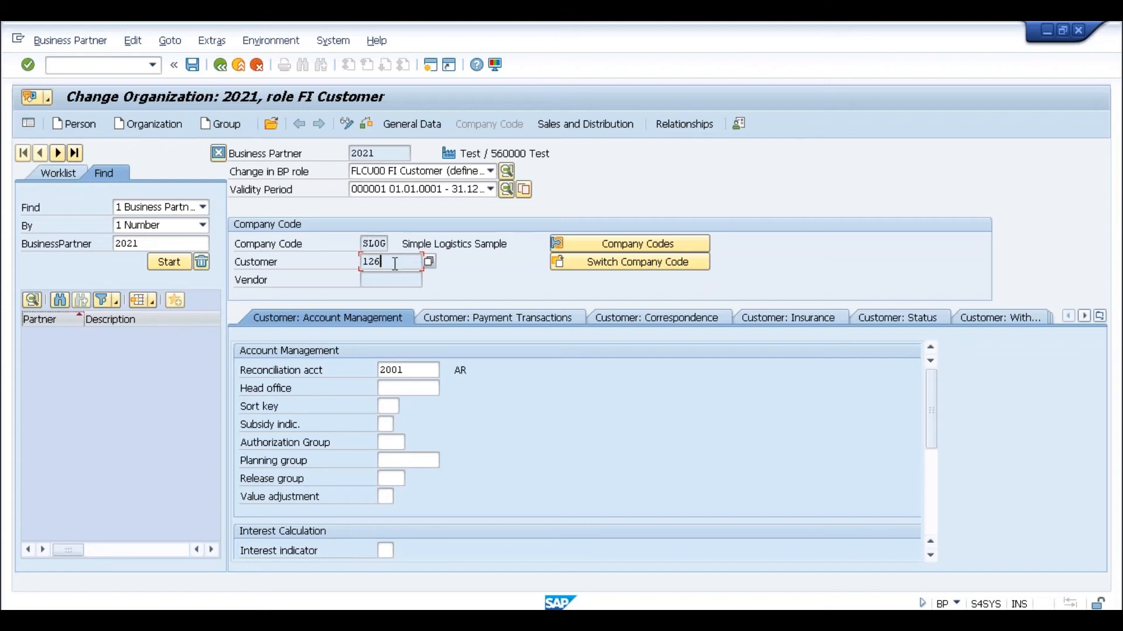
- Compare business partner number 2021 with the linked customer number 126 under company code SLOG
left_click(383, 158)
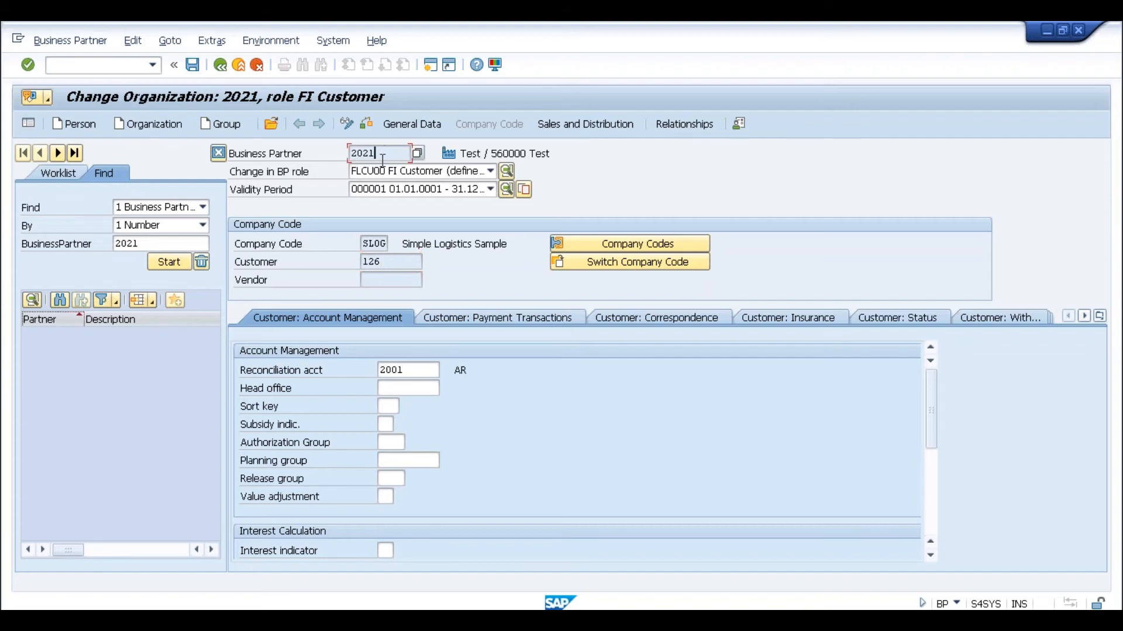
left_click(386, 266)
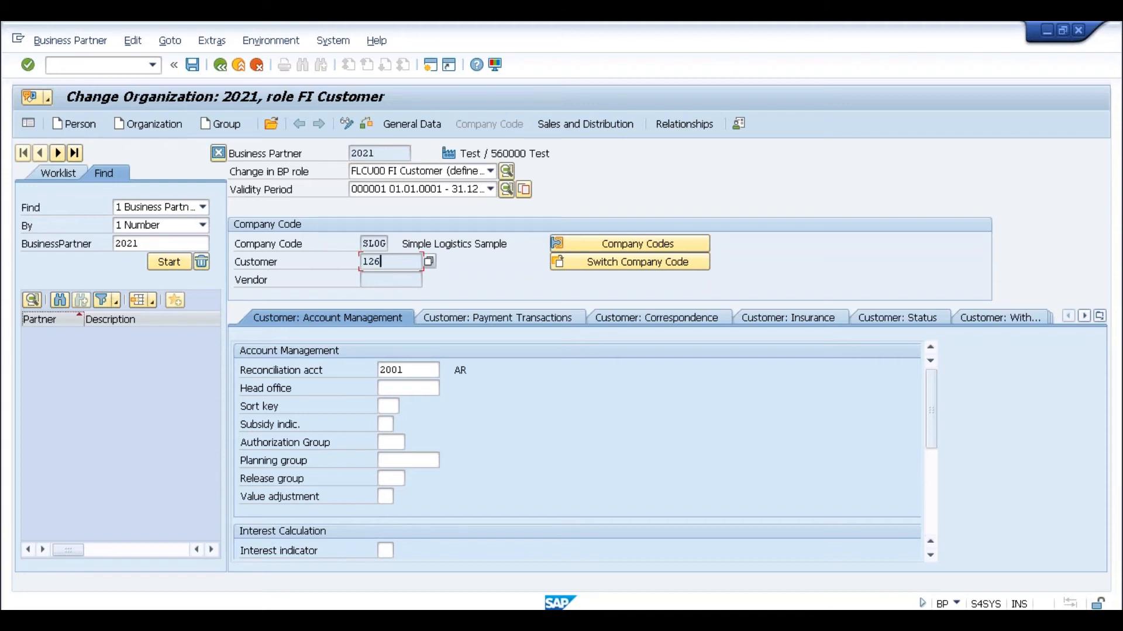
left_click(382, 154)
left_click_drag(380, 154, 352, 153)
left_click(352, 154)
left_click(399, 257)
left_click(386, 153)
left_click(389, 159)
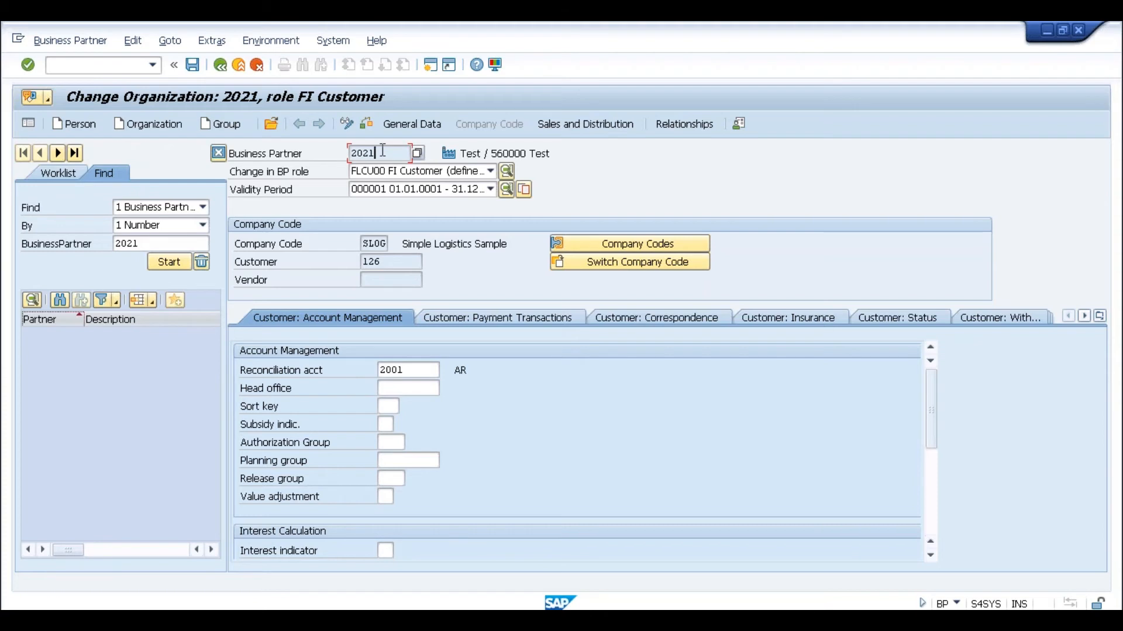
left_click(391, 262)
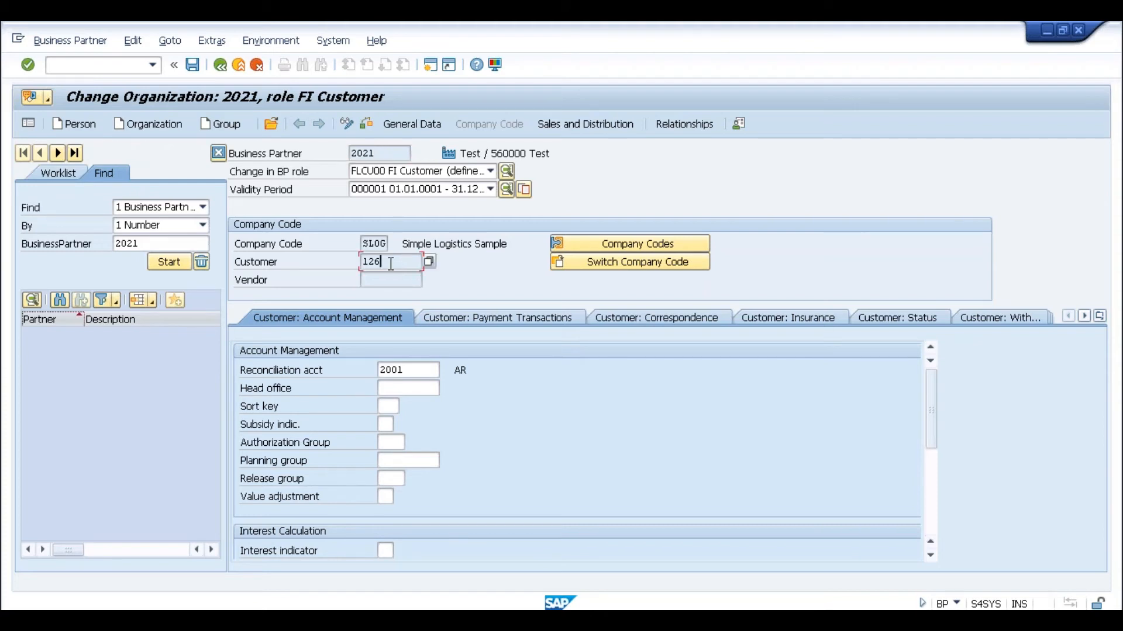
left_click(387, 155)
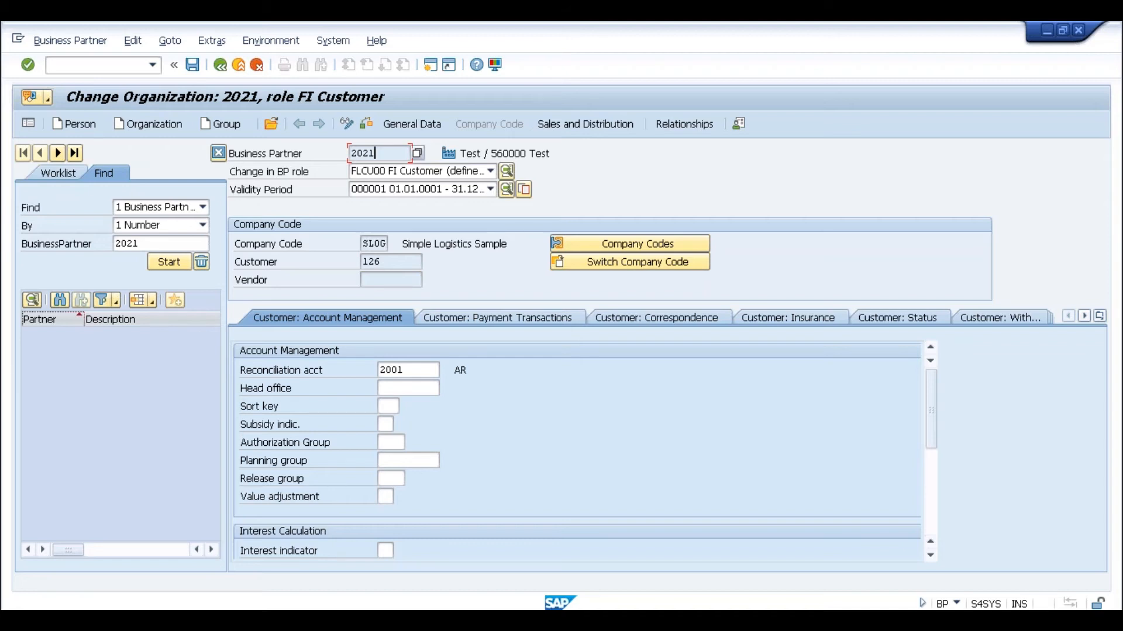
- Return from the customer number range intervals to the IMG tree and collapse the Financial Accounting branches
key("alt+Tab")
key("alt+Tab")
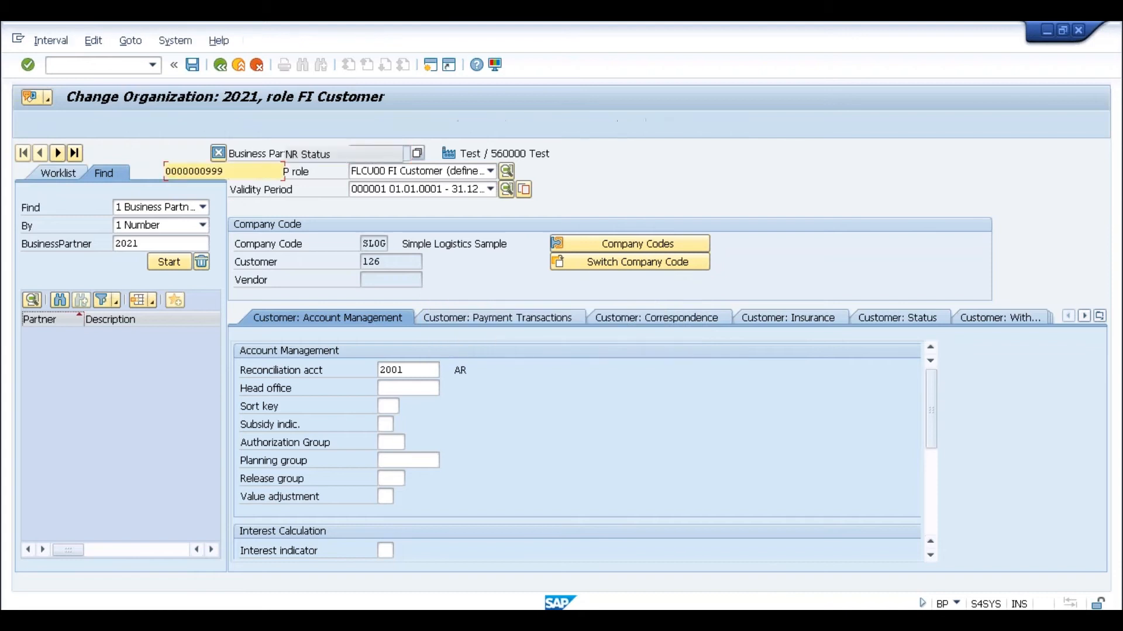
left_click(221, 65)
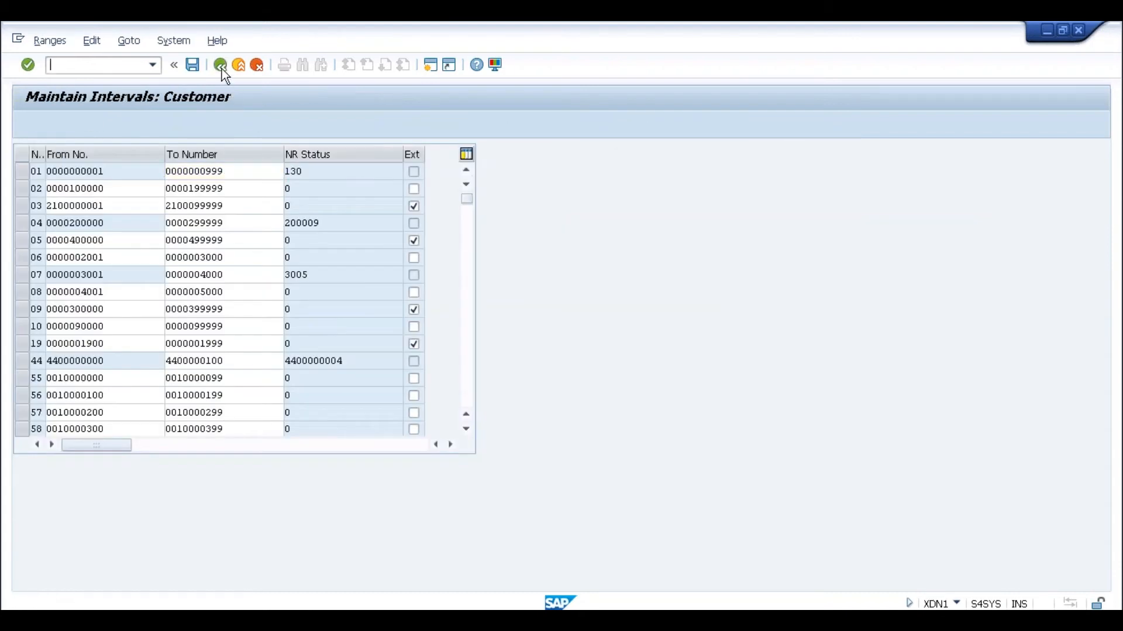
left_click(221, 65)
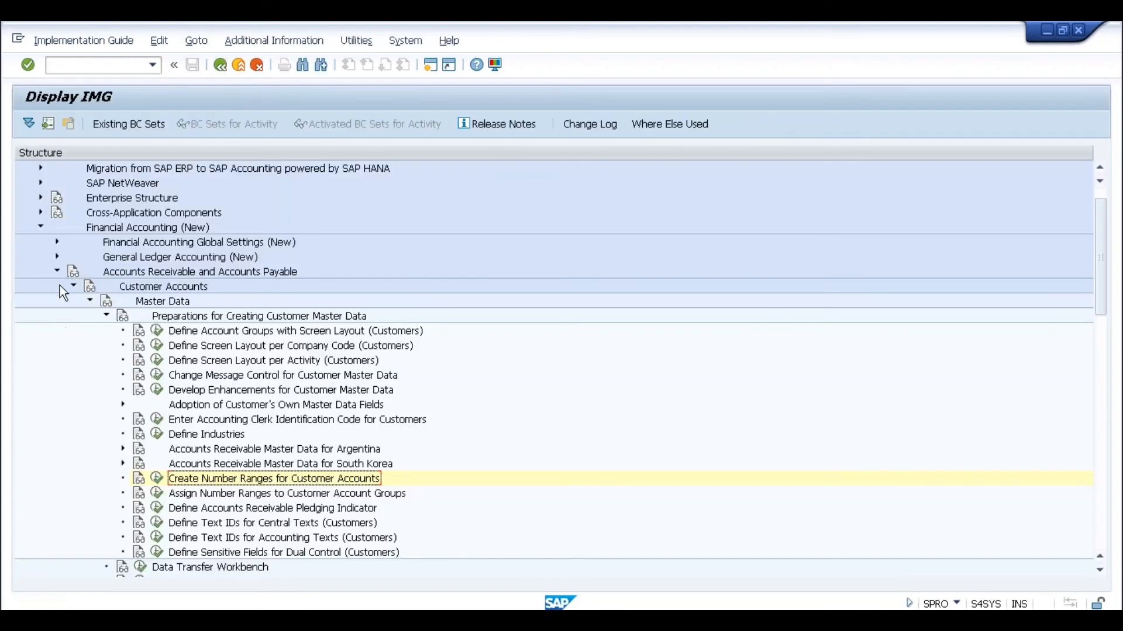
left_click(59, 271)
left_click(41, 229)
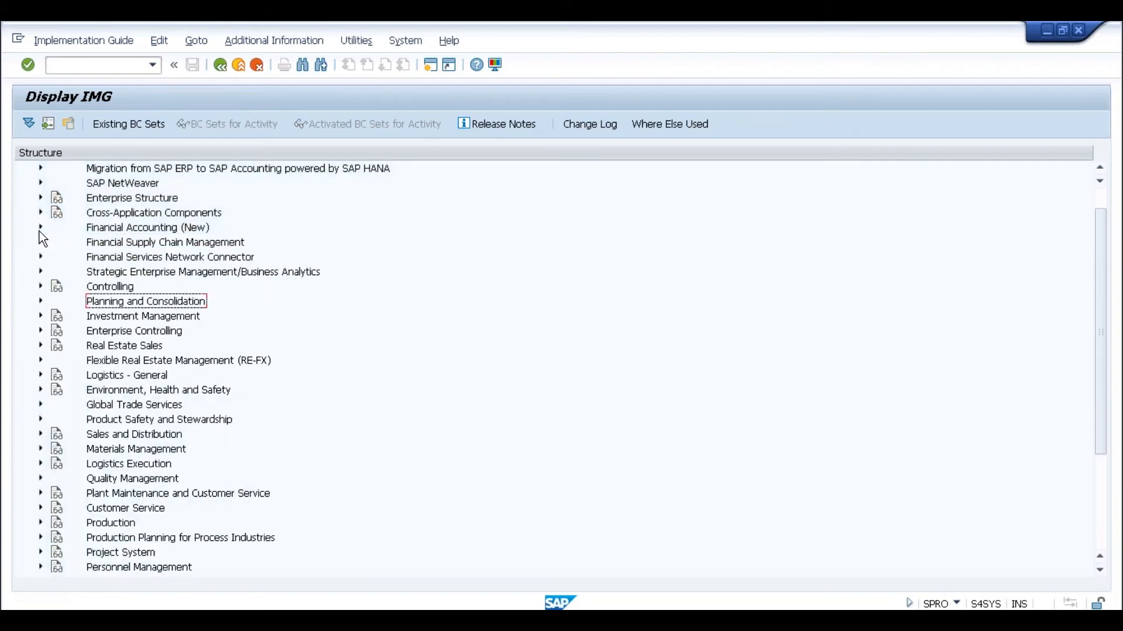
scroll(1109, 210, "up", 1)
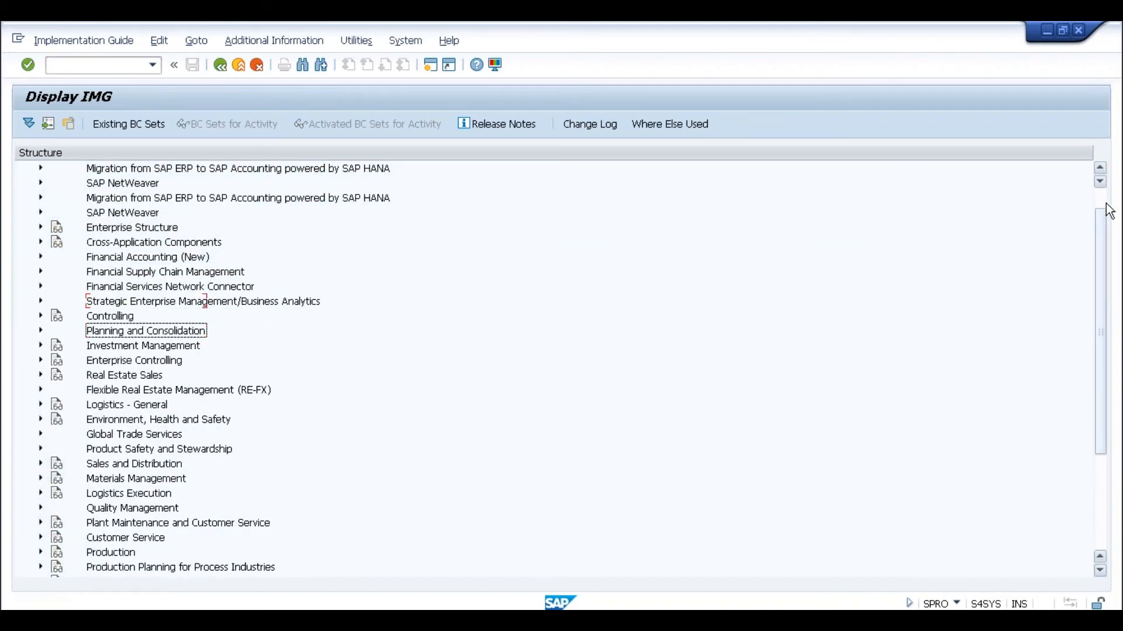
- Under Cross-Application Components, run BP-to-Customer number assignment and check grouping ANAN maps to account group ANDC
left_click(40, 243)
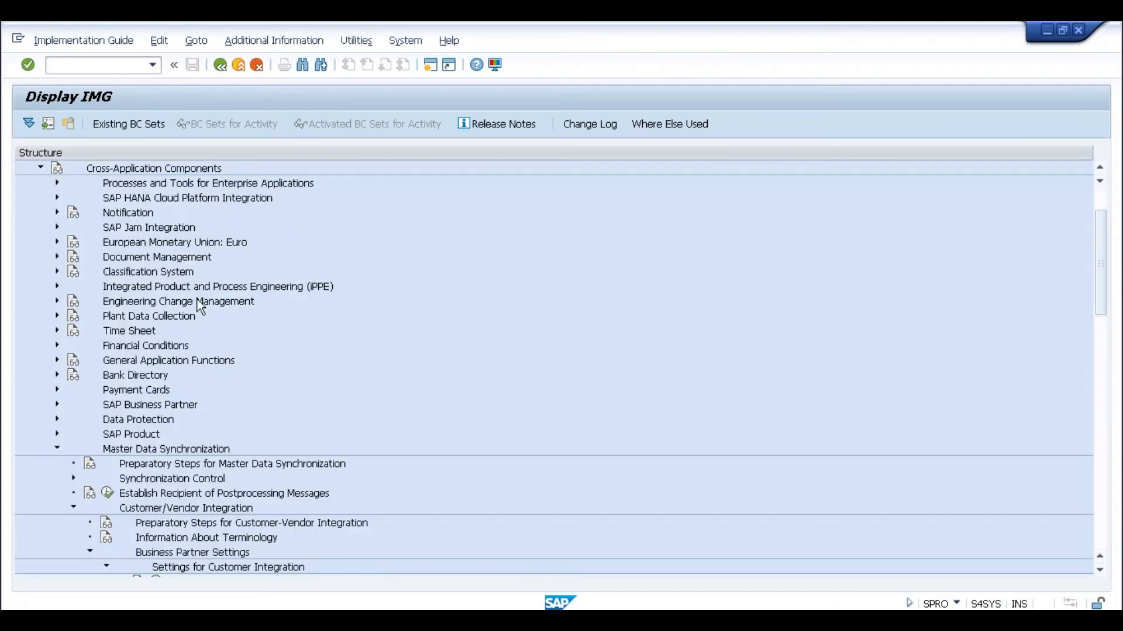
left_click(1104, 444)
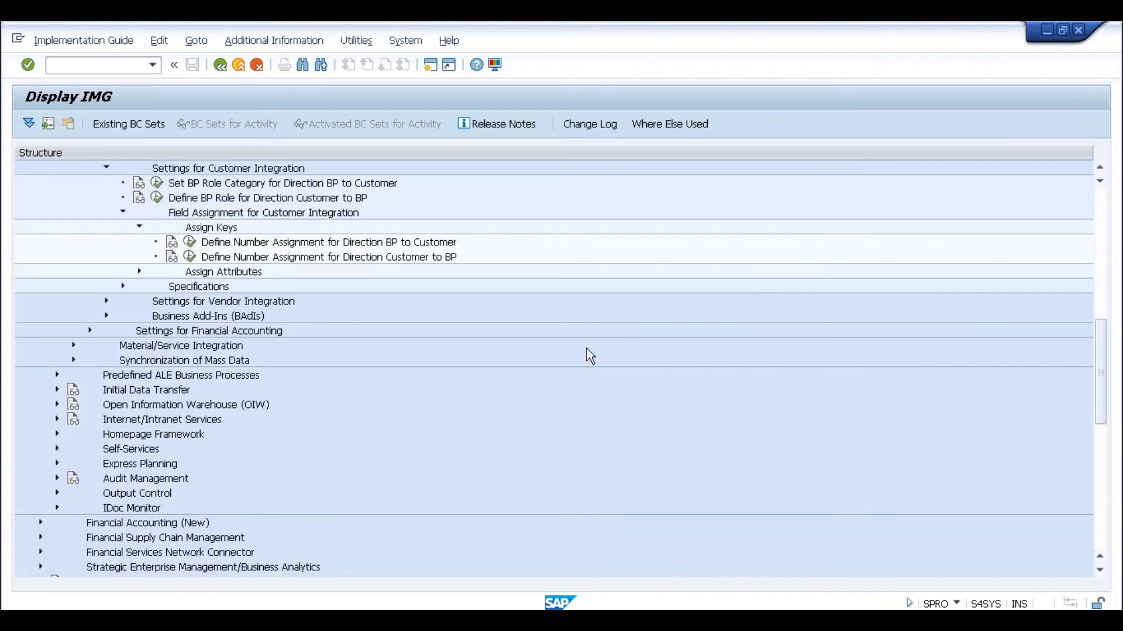
left_click(190, 244)
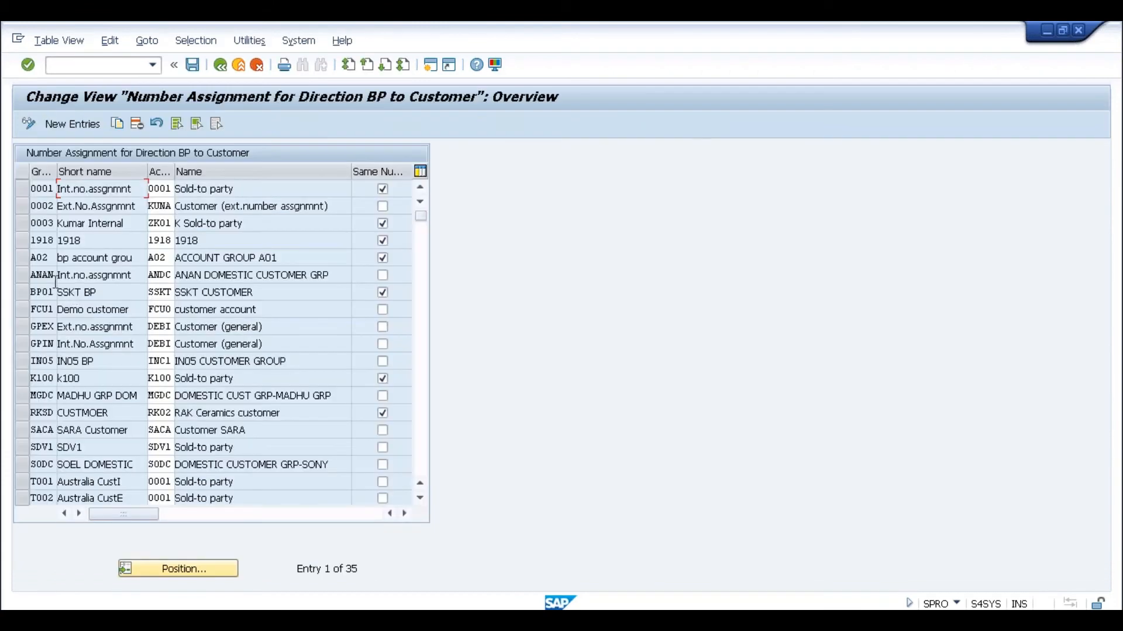
left_click(48, 275)
left_click(162, 275)
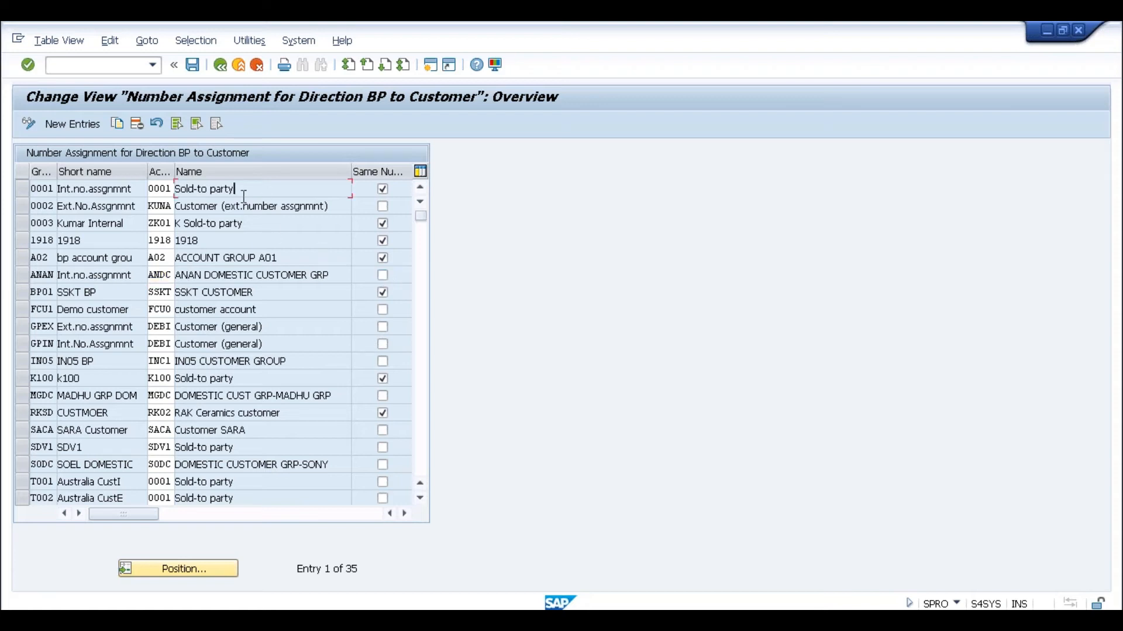
- Check the account group mapped to grouping 0001, then leave the BP-to-Customer assignment table
left_click(166, 189)
key("Tab")
left_click(221, 65)
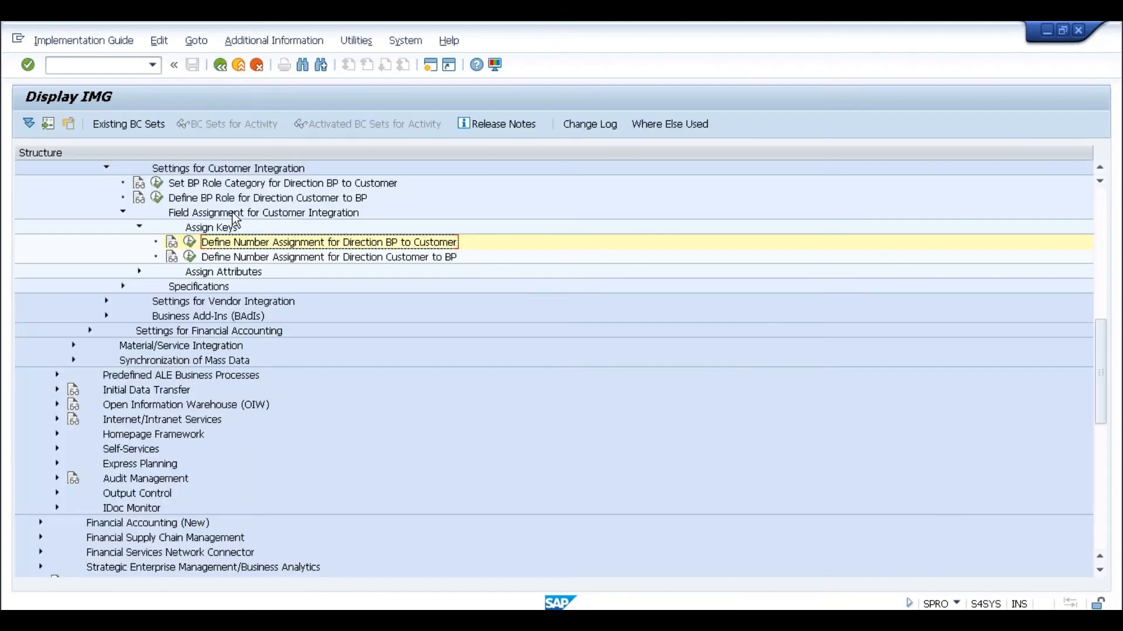
- Scroll the IMG tree and expand SAP Business Partner › Business Partner
left_click(1100, 278)
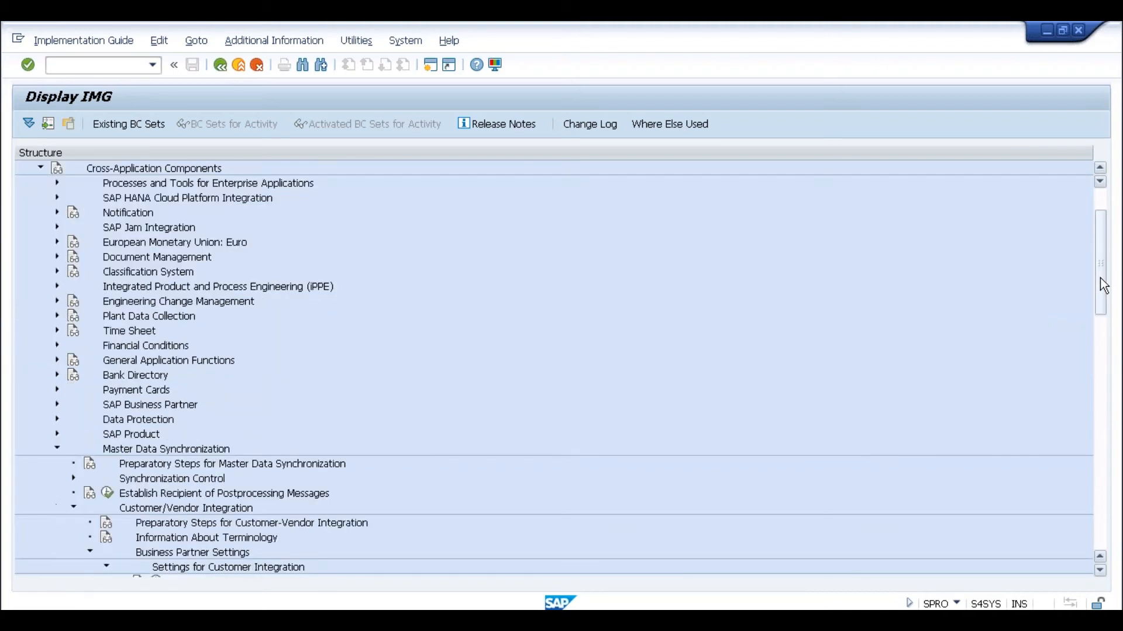
left_click(1101, 335)
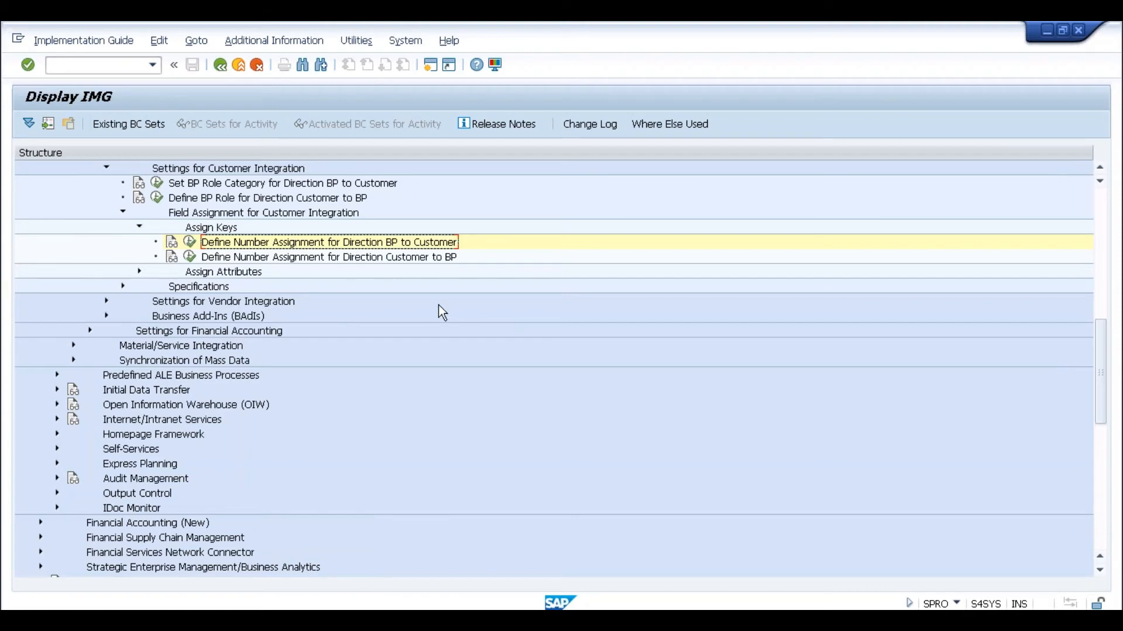
left_click(1099, 269)
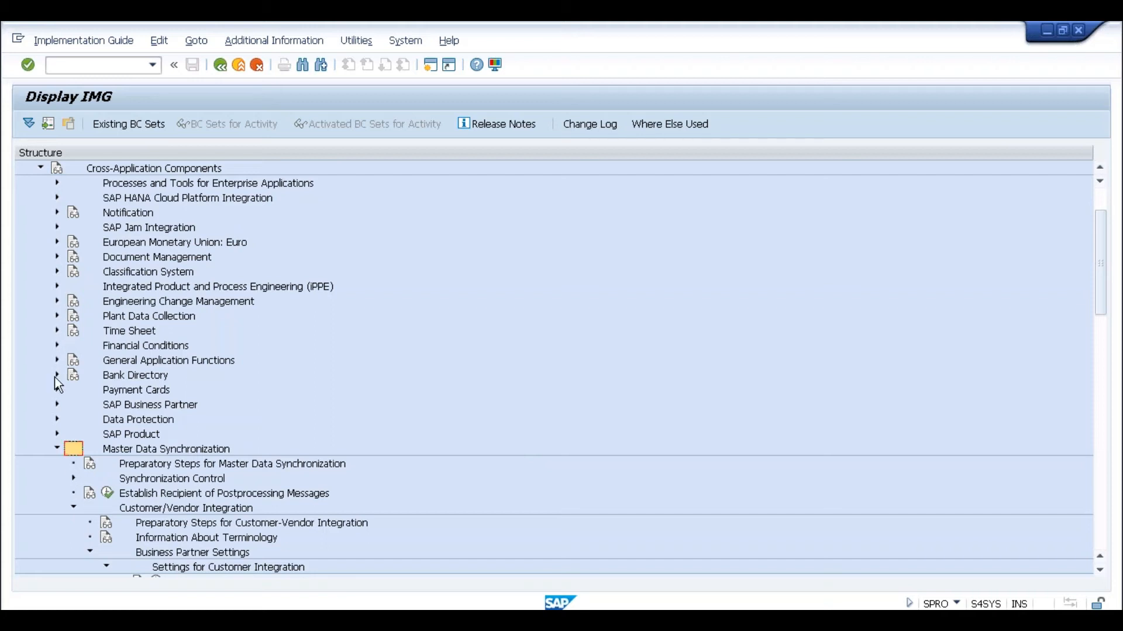
left_click(55, 403)
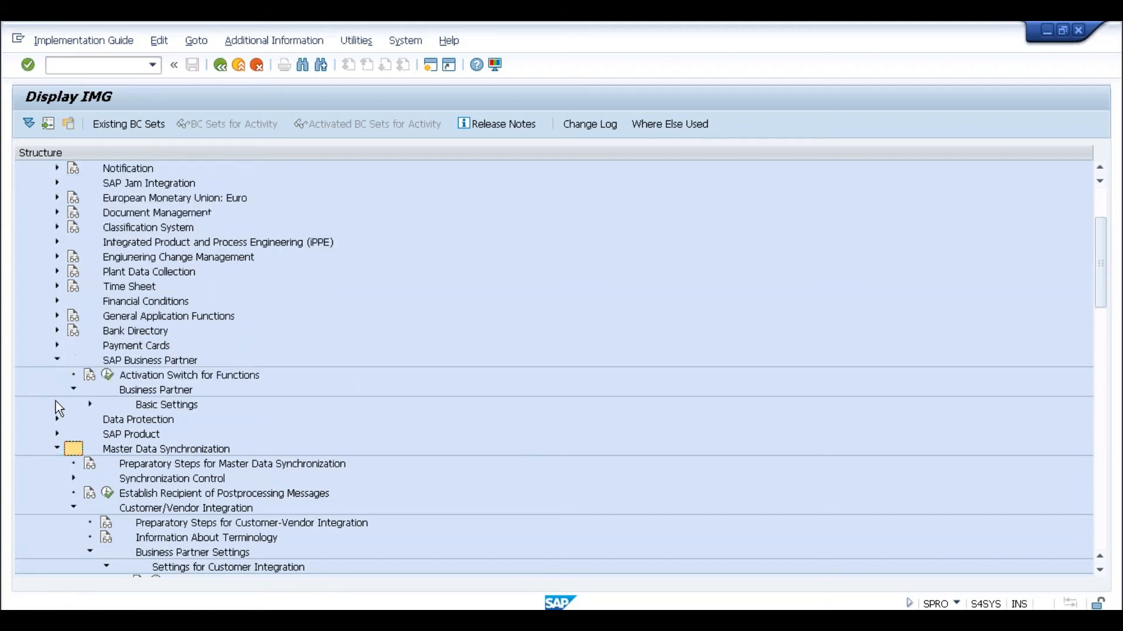
- Review the number range assigned to BP grouping 0001 under Basic Settings groupings
left_click(89, 405)
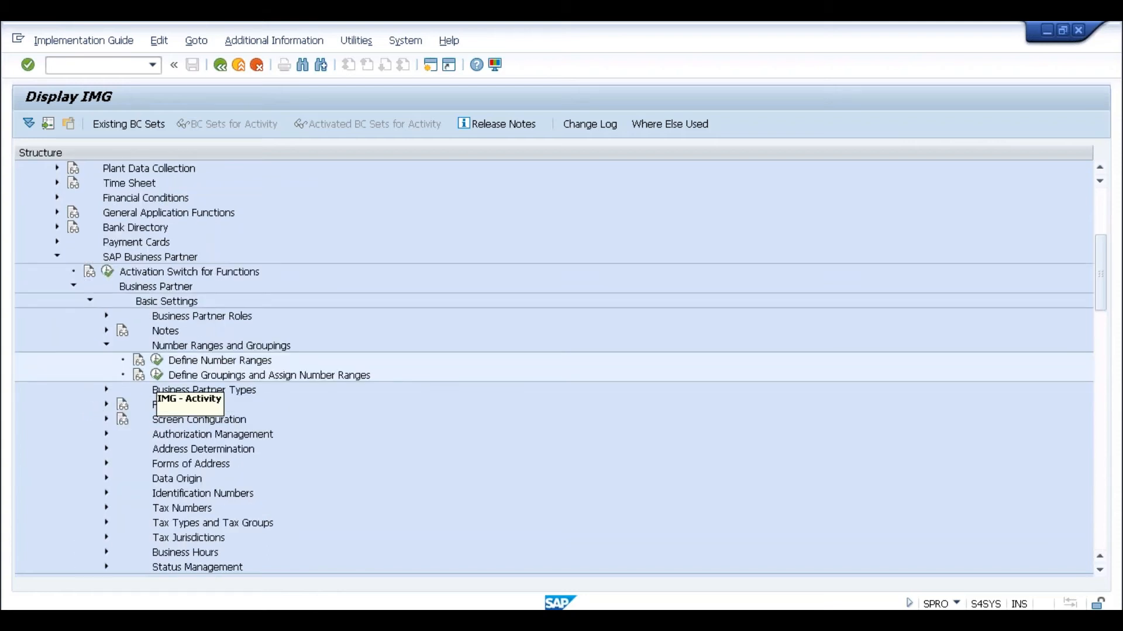
left_click(157, 374)
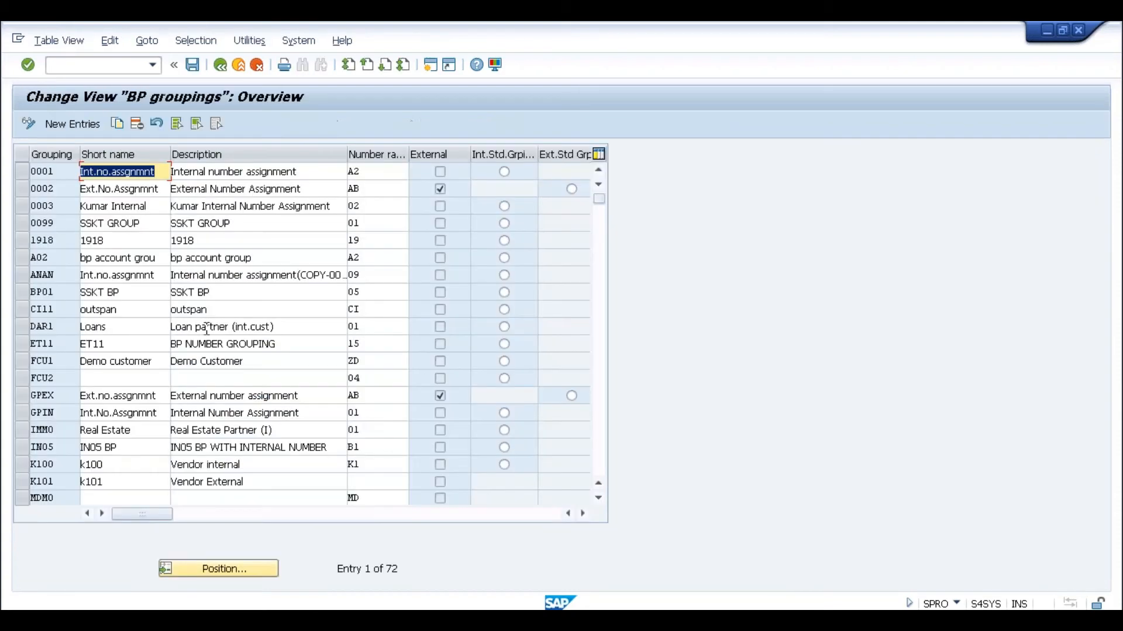
left_click(364, 171)
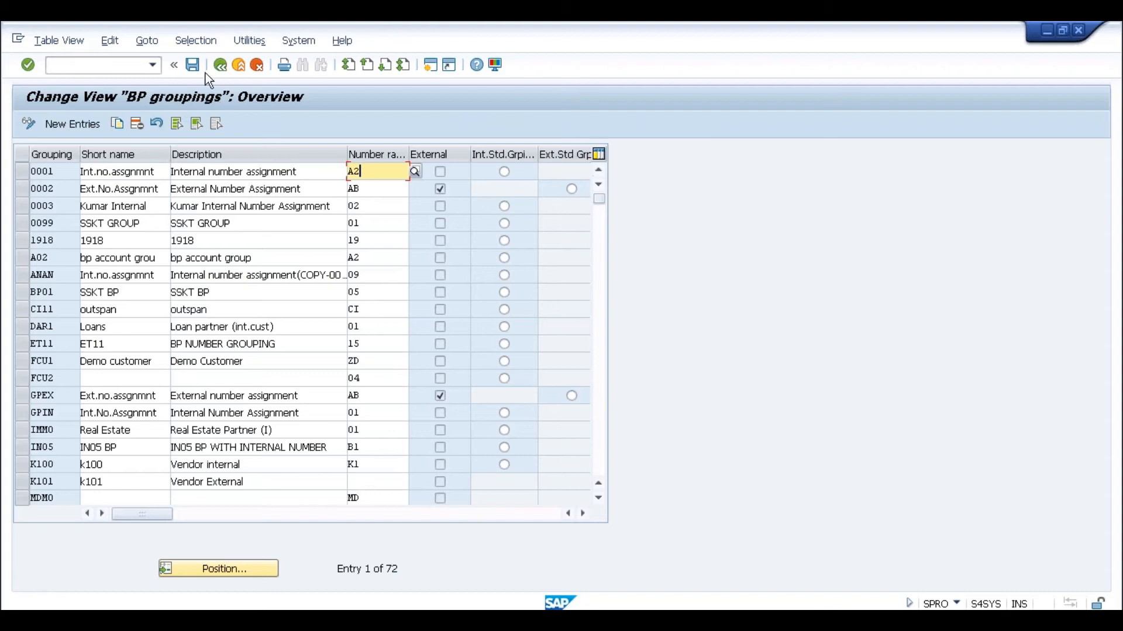
left_click(220, 65)
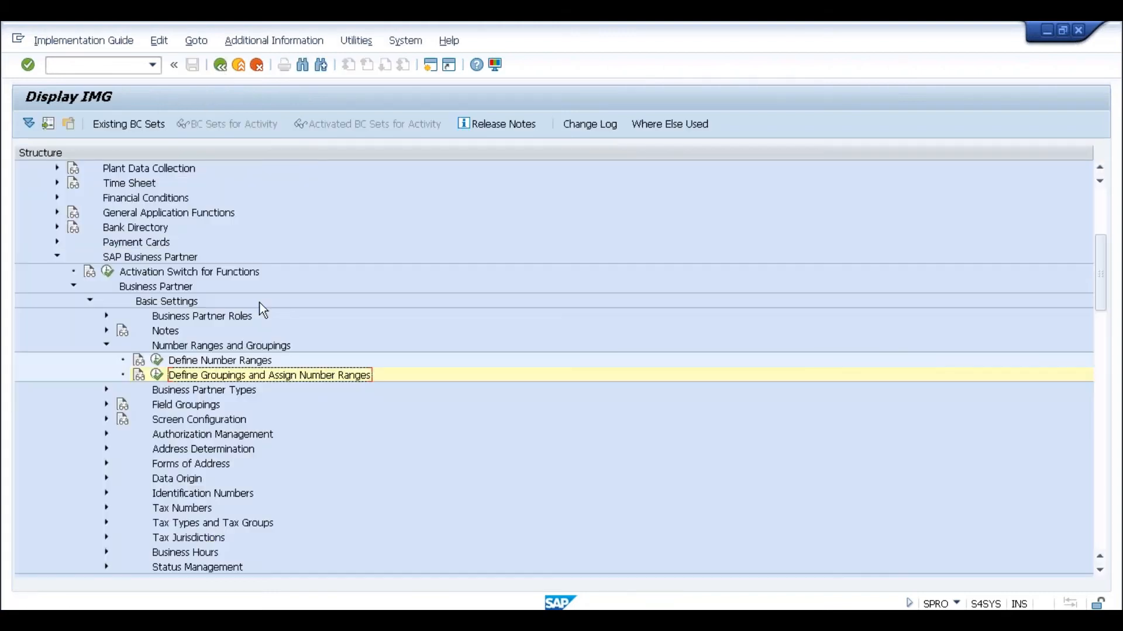
left_click(155, 359)
left_click(178, 188)
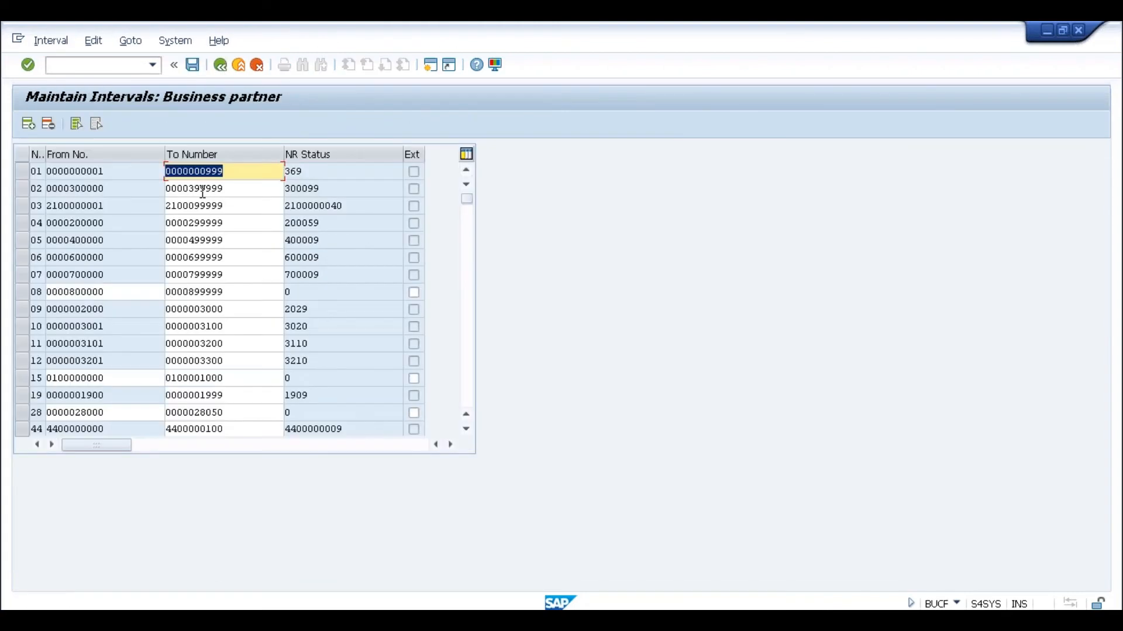
left_click(469, 339)
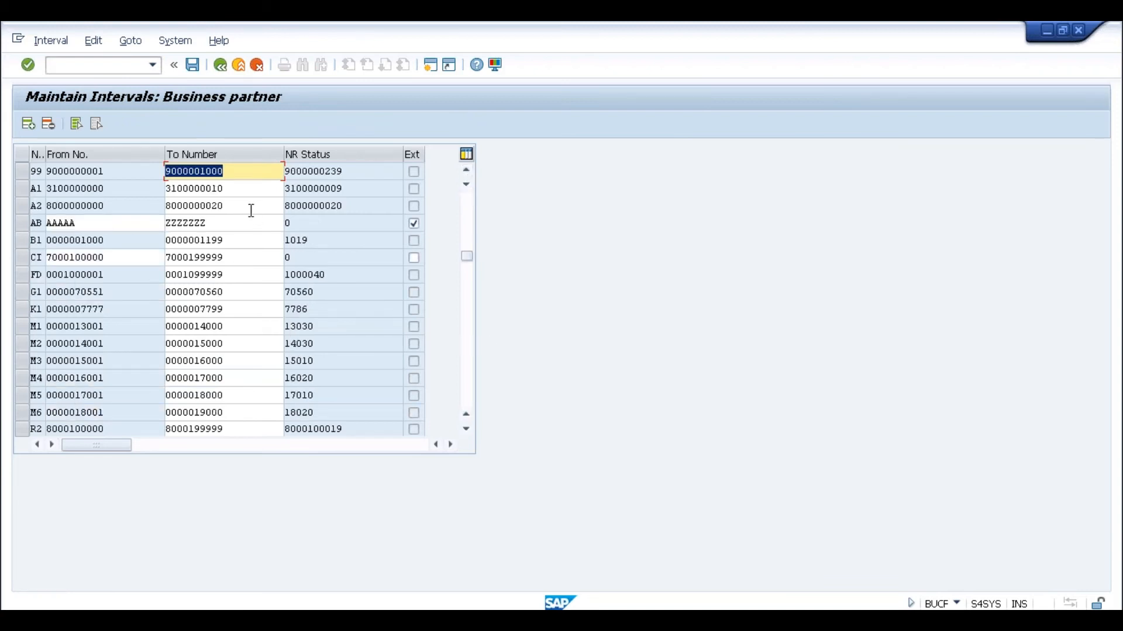
left_click(358, 205)
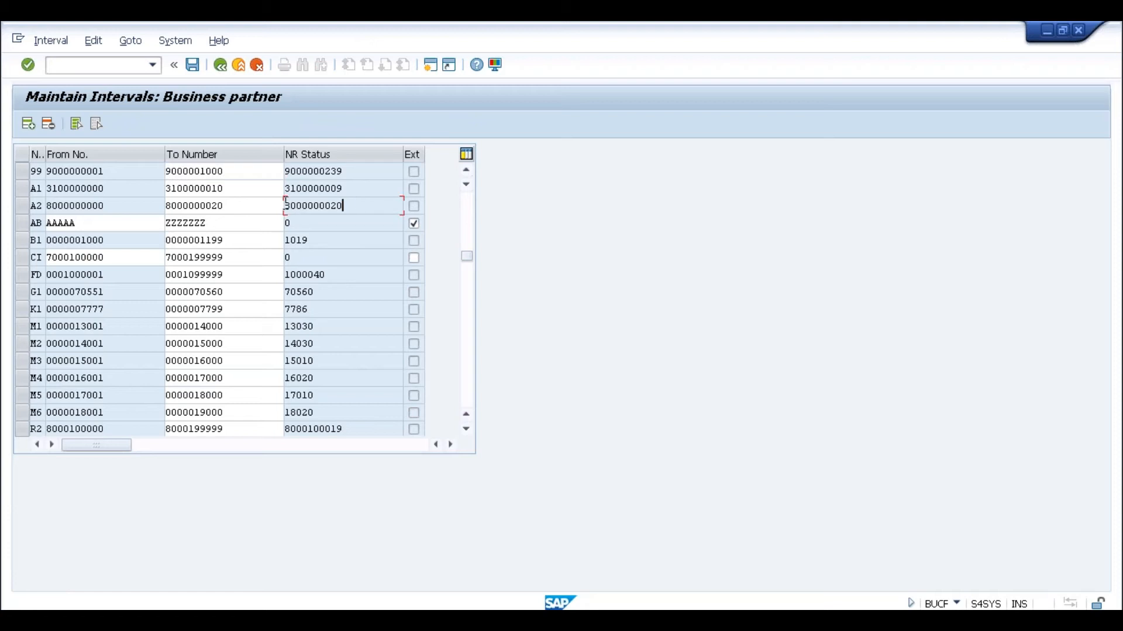
left_click(261, 205)
key("BackSpace")
key("BackSpace")
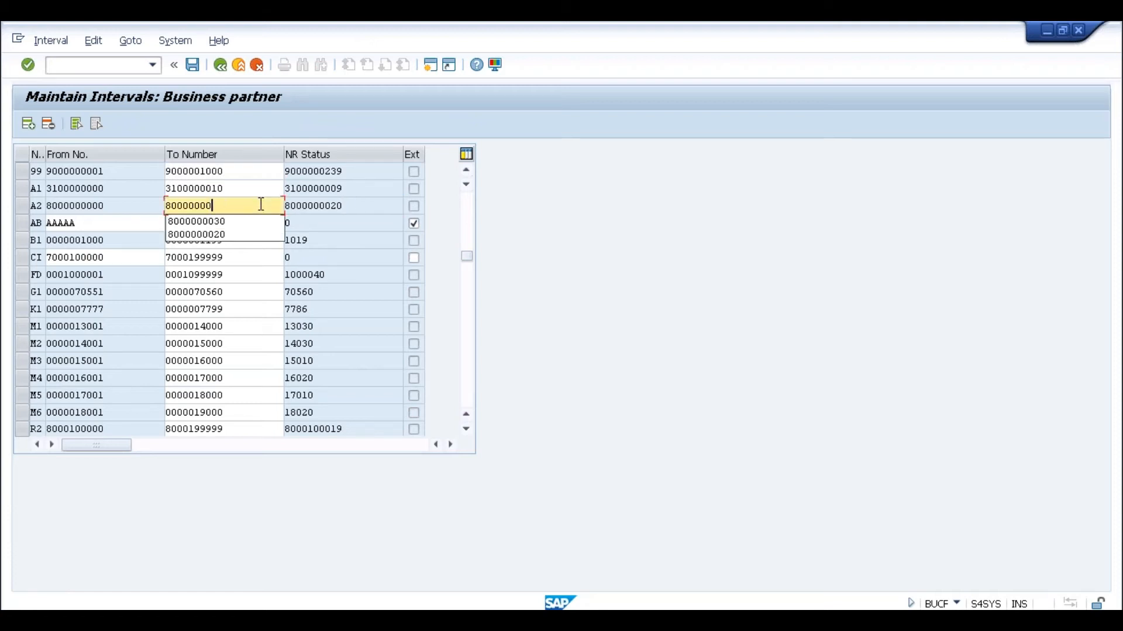
type("30")
double_click(261, 205)
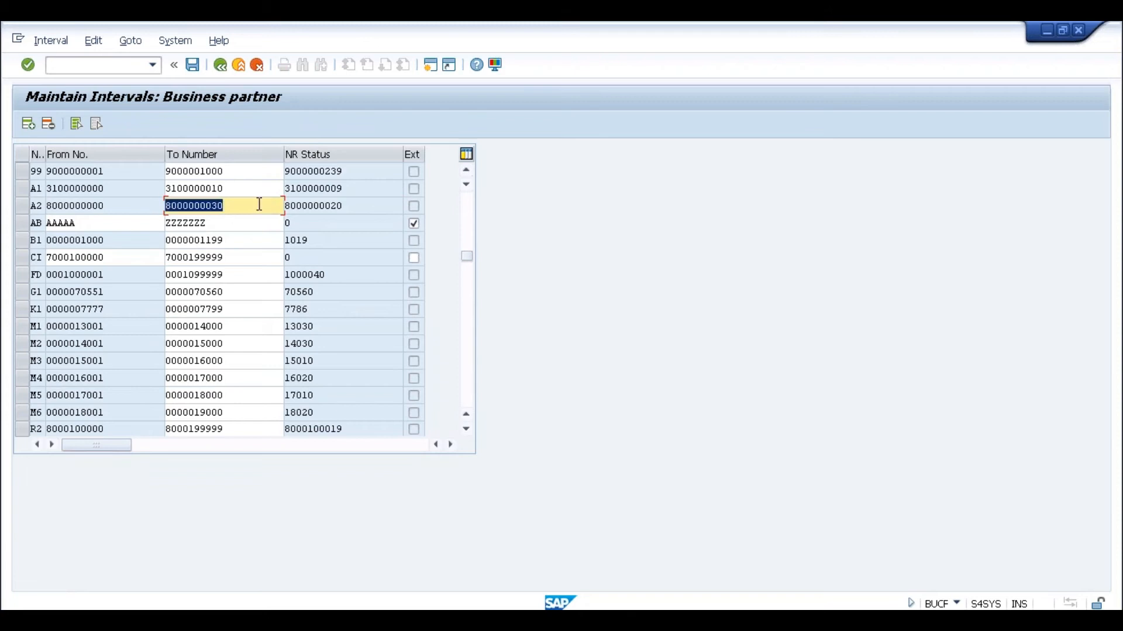
left_click(192, 66)
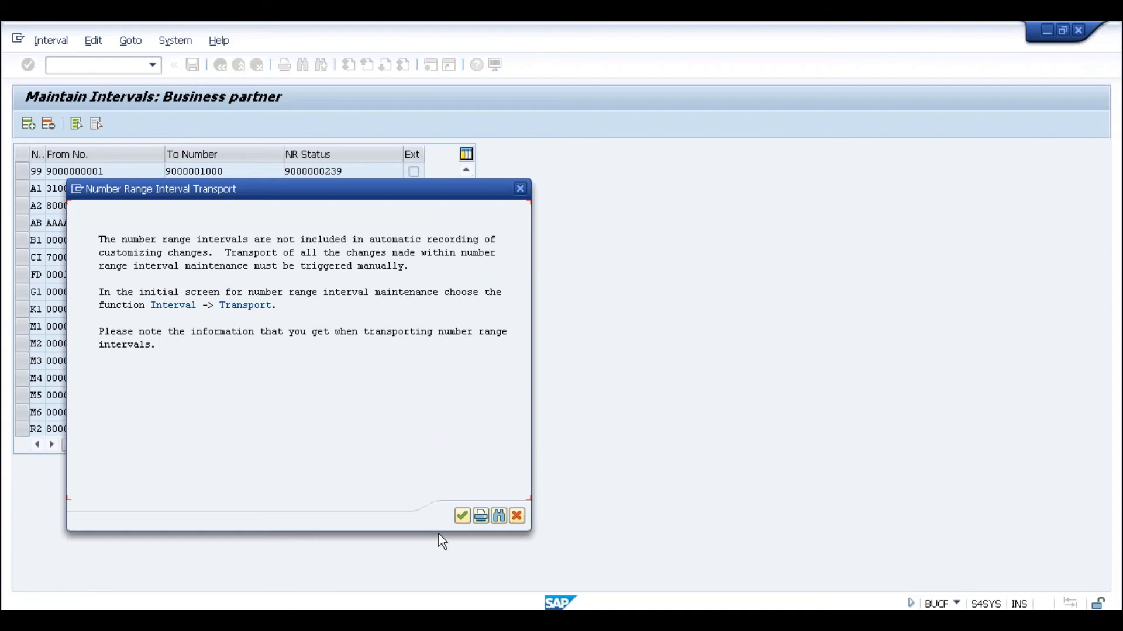
left_click(462, 516)
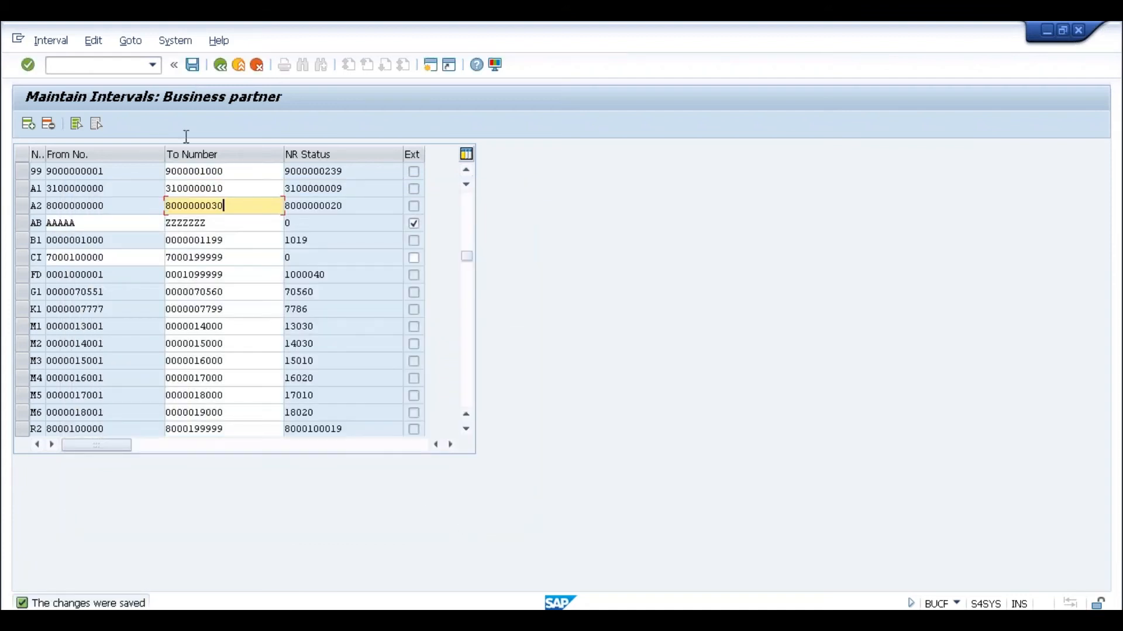
left_click(129, 65)
- Start a BP organization with grouping 0001 in role FLCU00 FI Customer
type("/n")
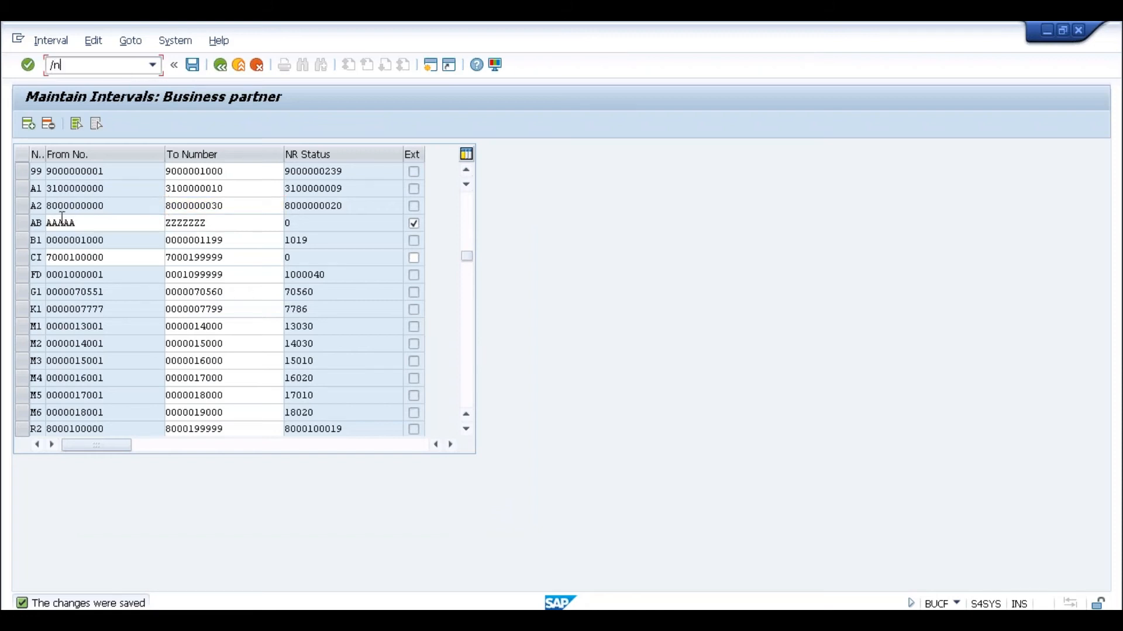
type("bp01")
key("alt+Tab")
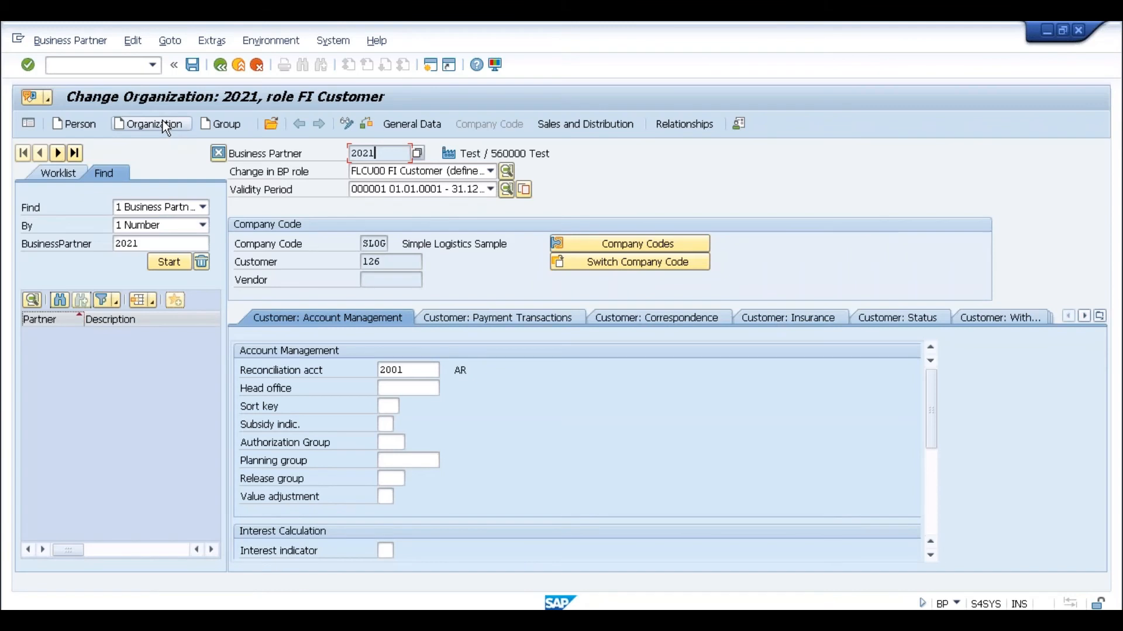
left_click(163, 122)
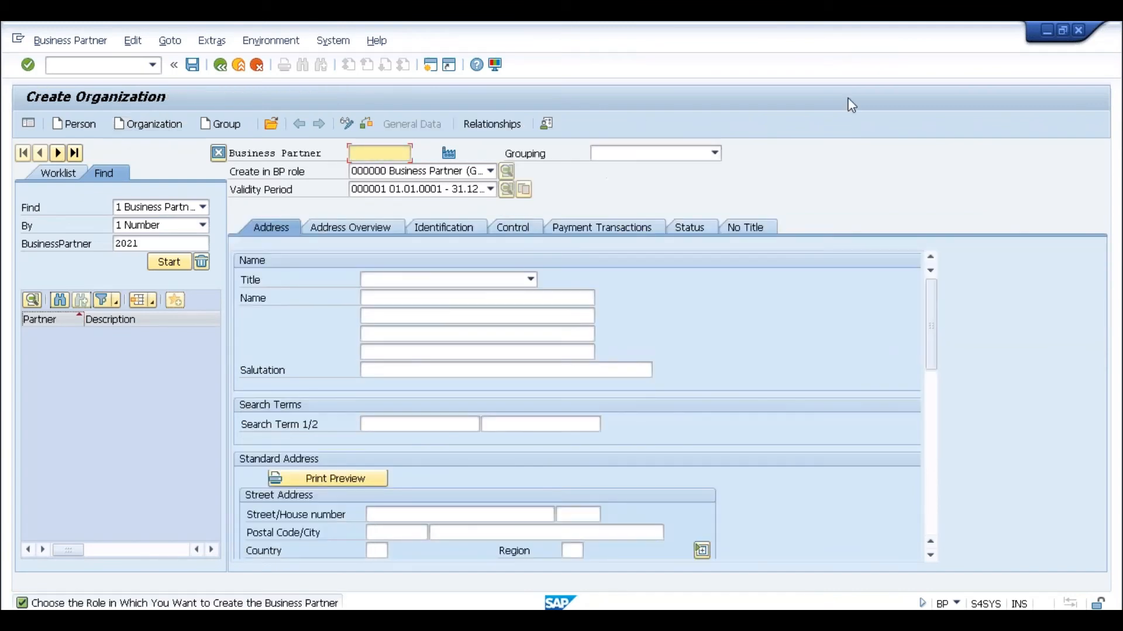
left_click(701, 156)
left_click(670, 167)
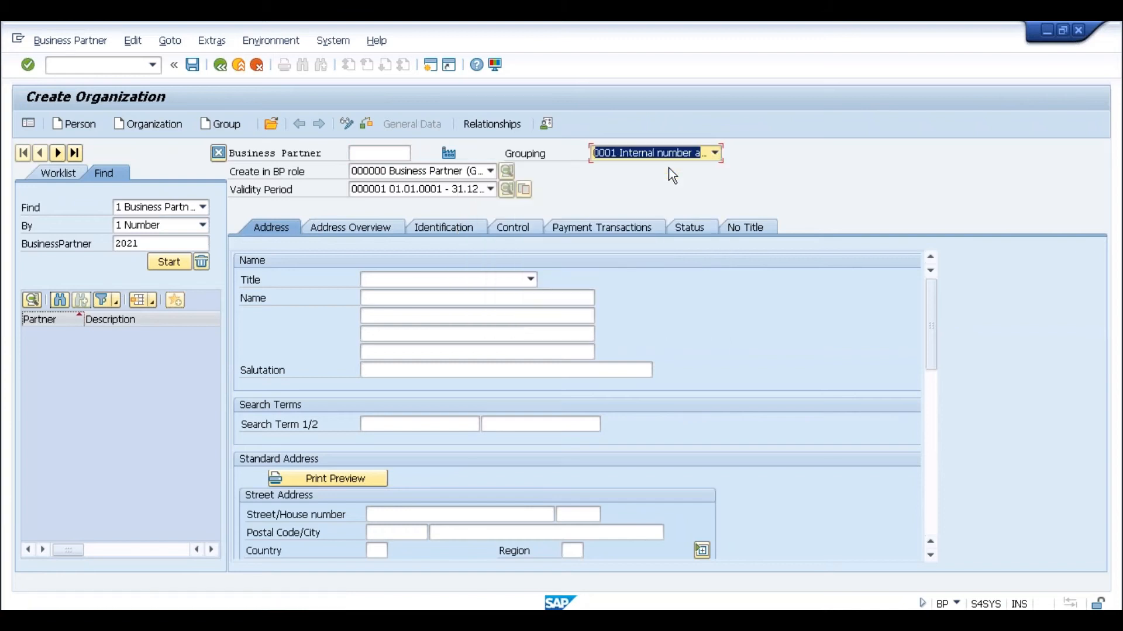
left_click(478, 176)
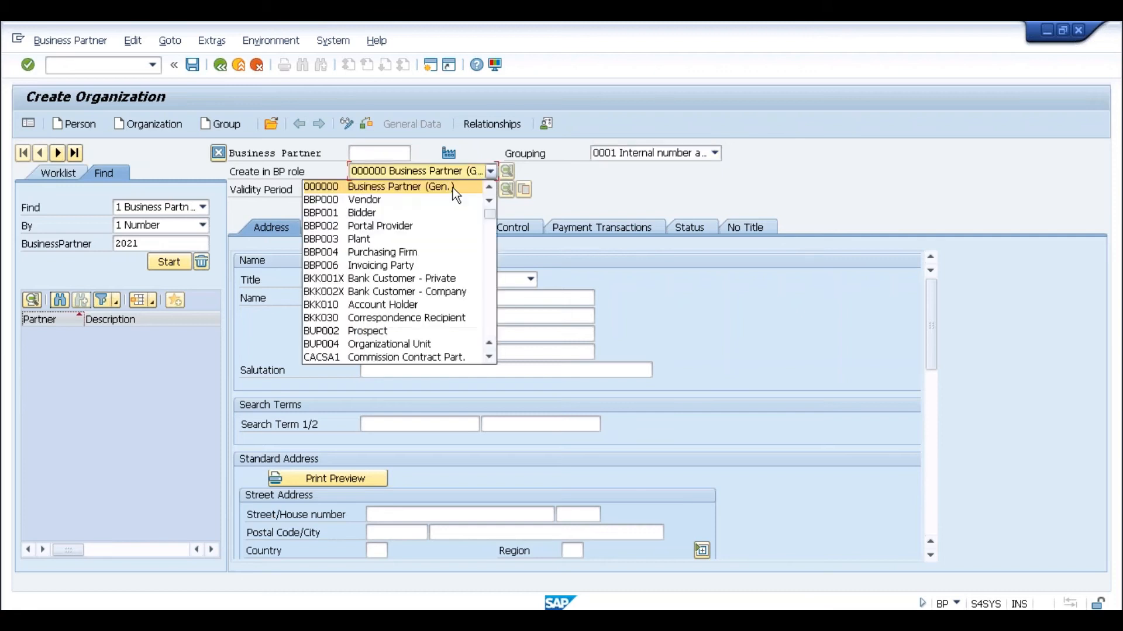
left_click(485, 262)
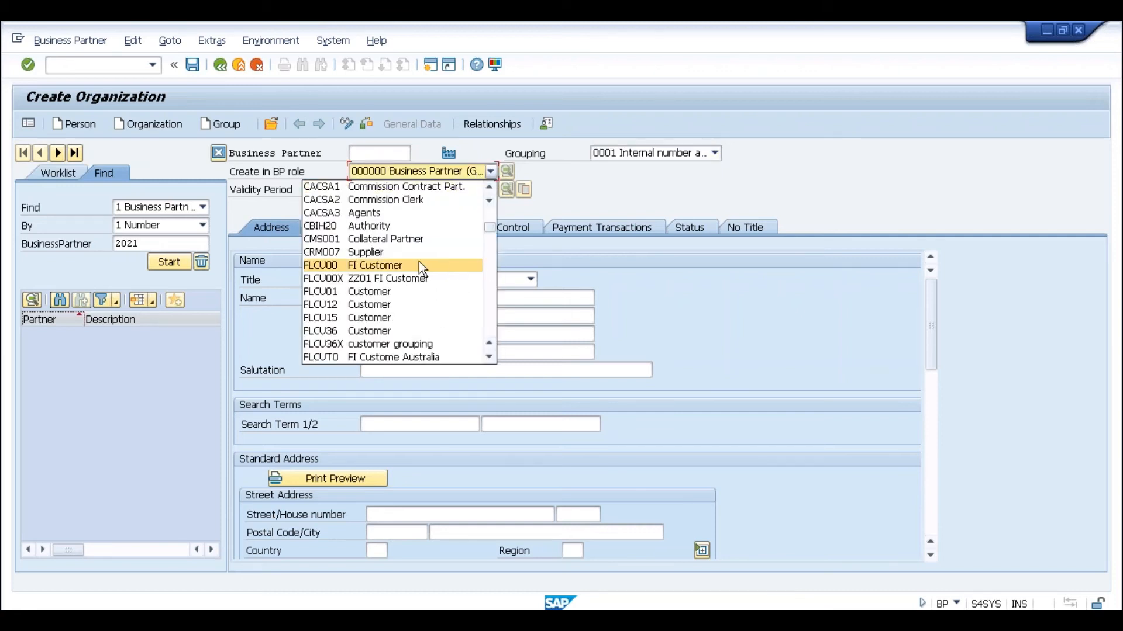
left_click(394, 264)
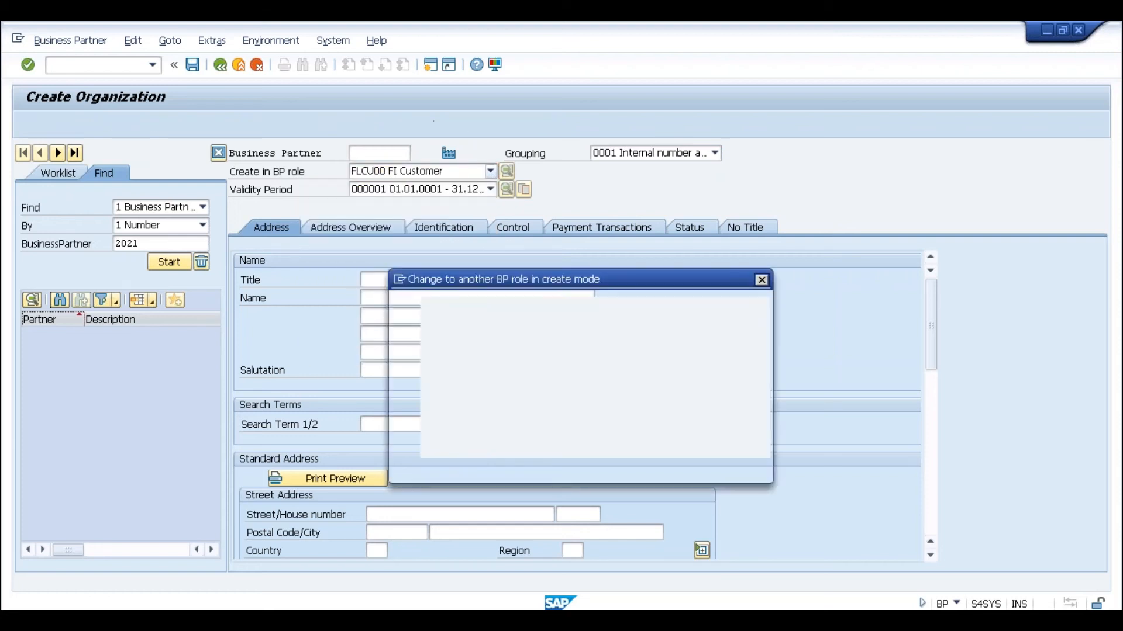
left_click(448, 459)
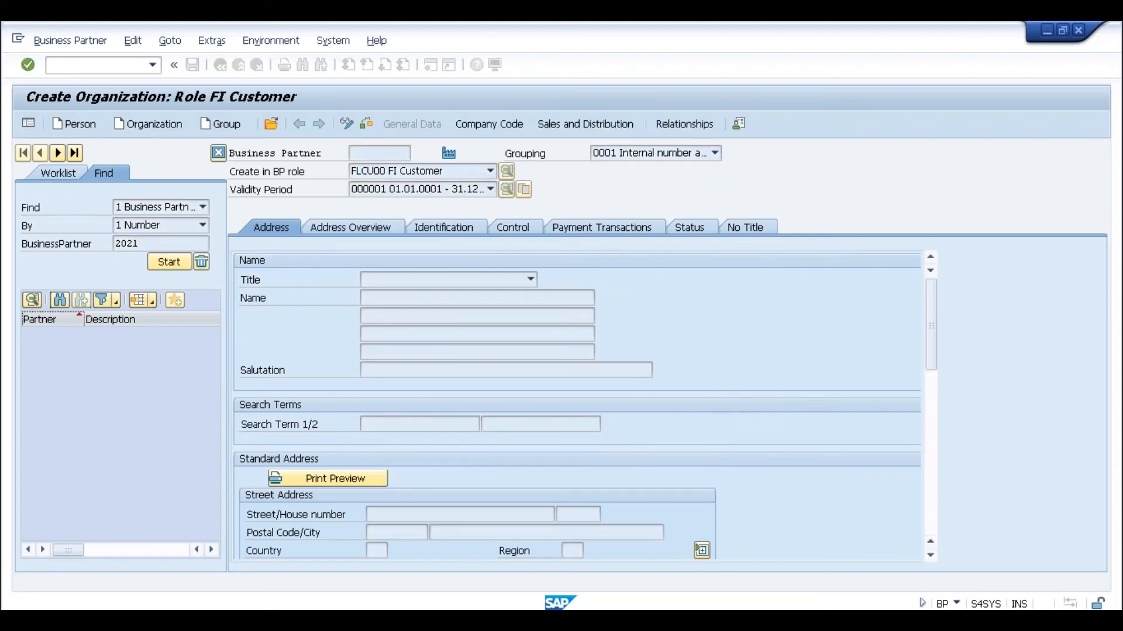
left_click(454, 280)
- Set title 0003 Company, organization name Test and search term Test
left_click(430, 294)
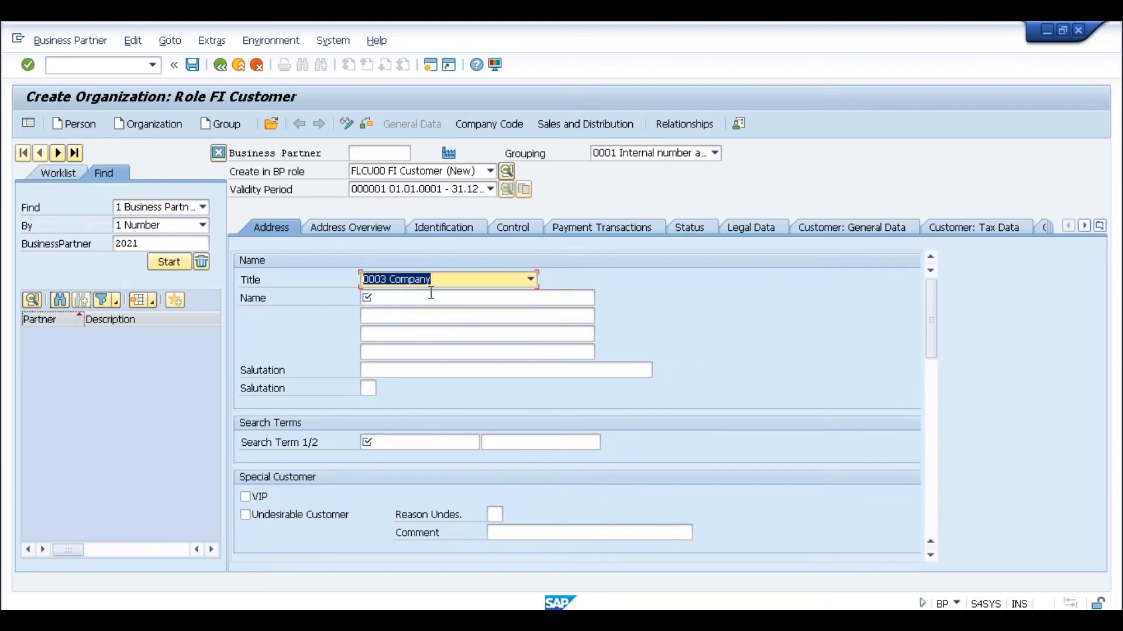
left_click(417, 297)
type("Test")
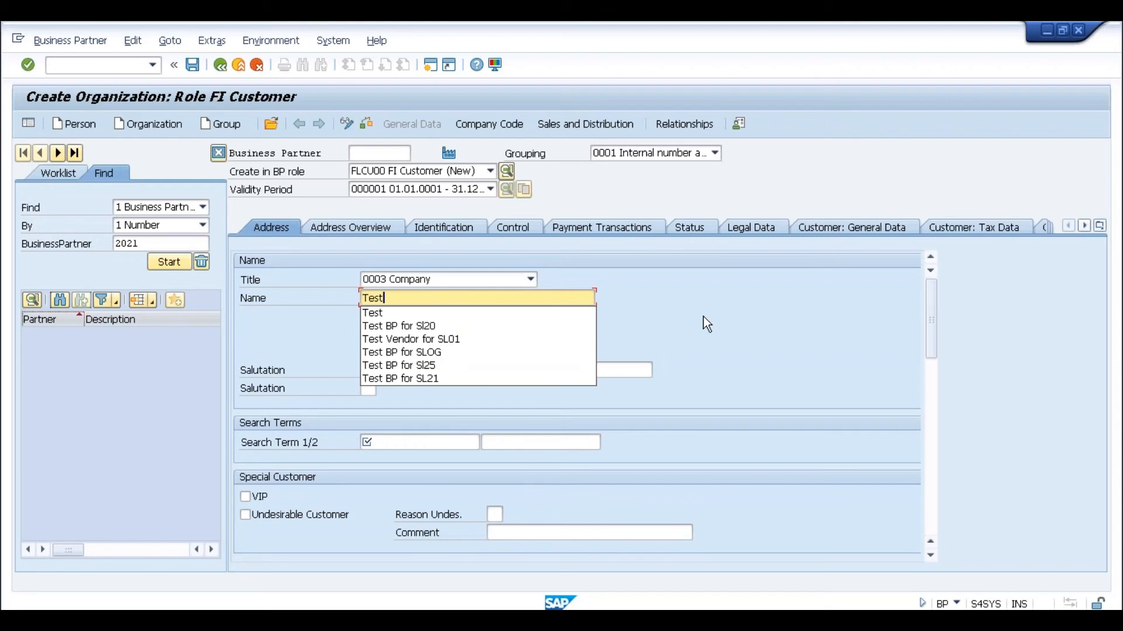
key("Escape")
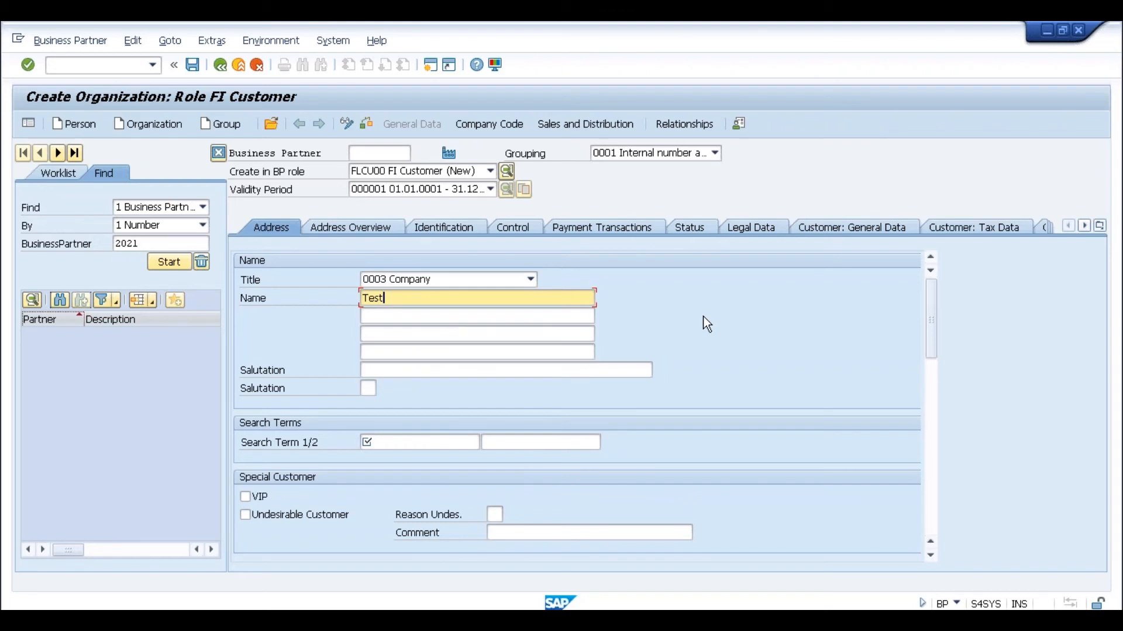
left_click(441, 444)
type("Test")
key("Escape")
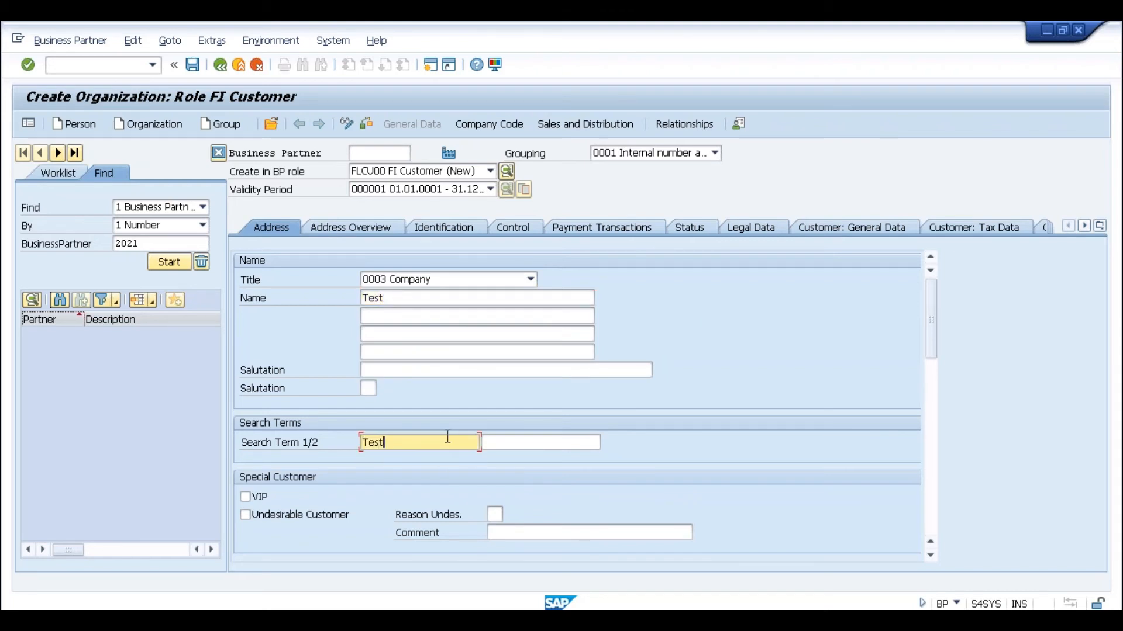
left_click(935, 428)
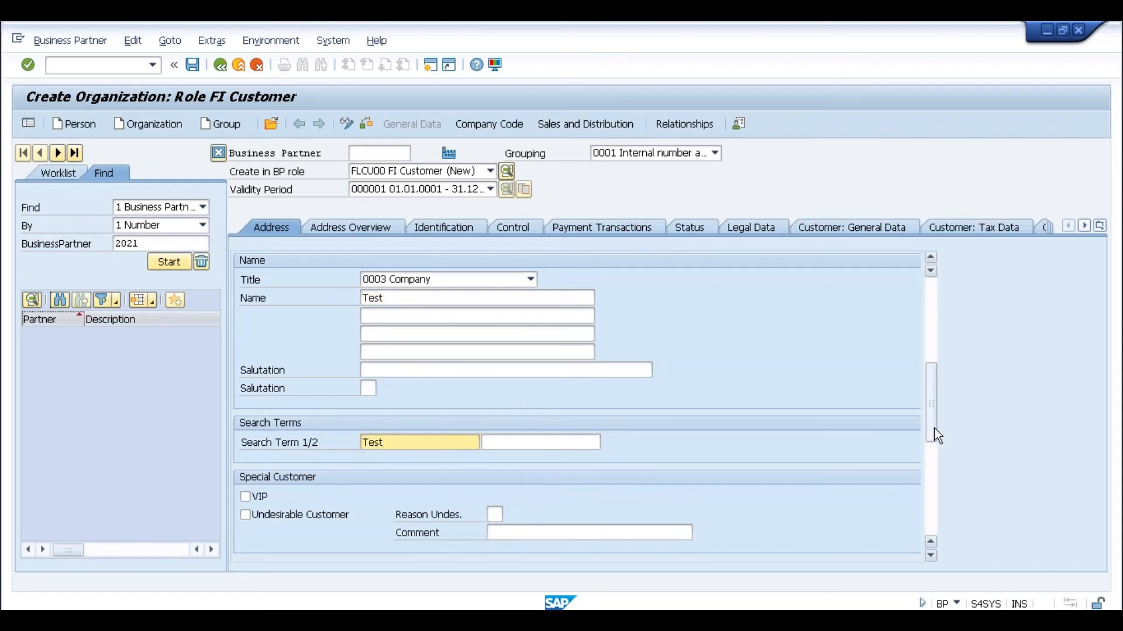
- Enter address postal code 560000, city Test, country IN, and language English
left_click(384, 335)
type("560000")
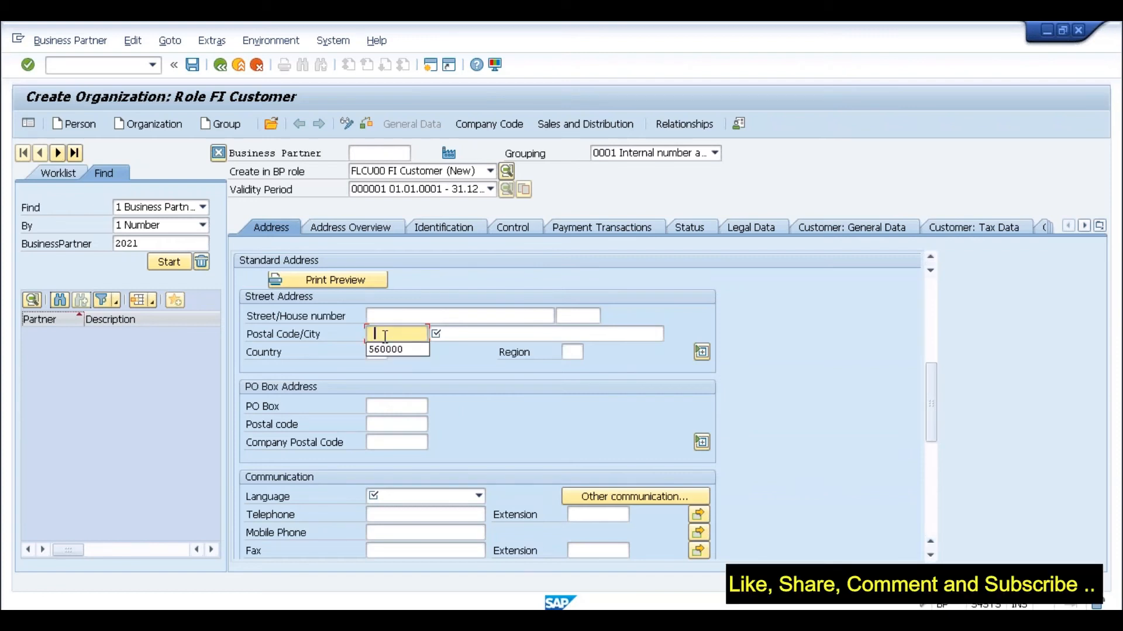
key("Tab")
type("Test")
key("Tab")
key("Tab")
key("Tab")
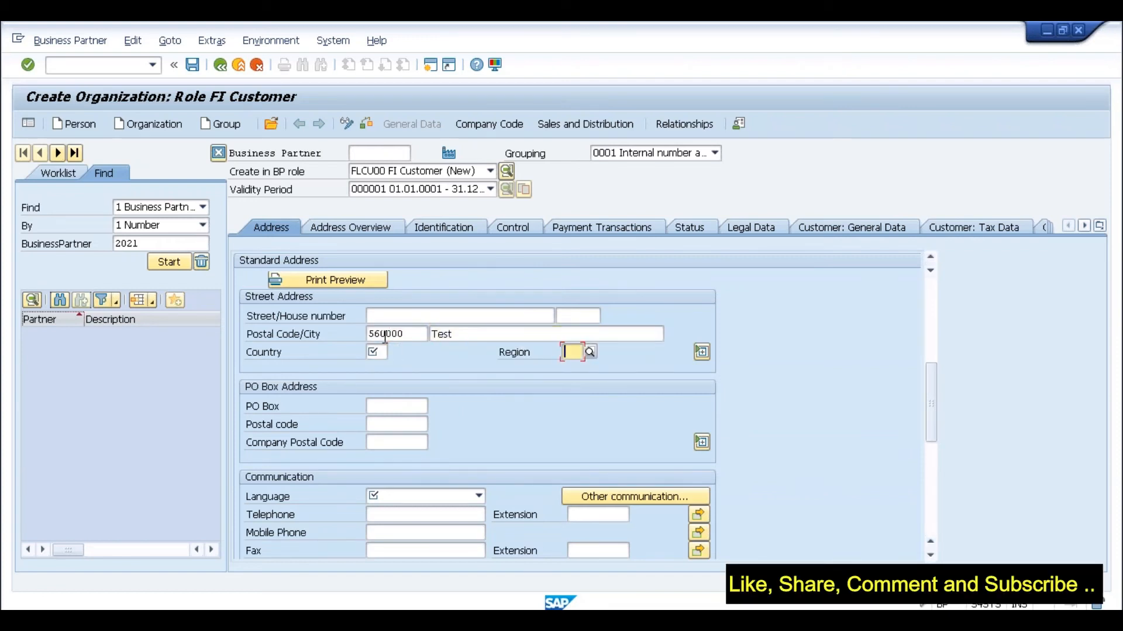
key("shift+Tab")
key("Tab")
left_click(374, 351)
type("IN")
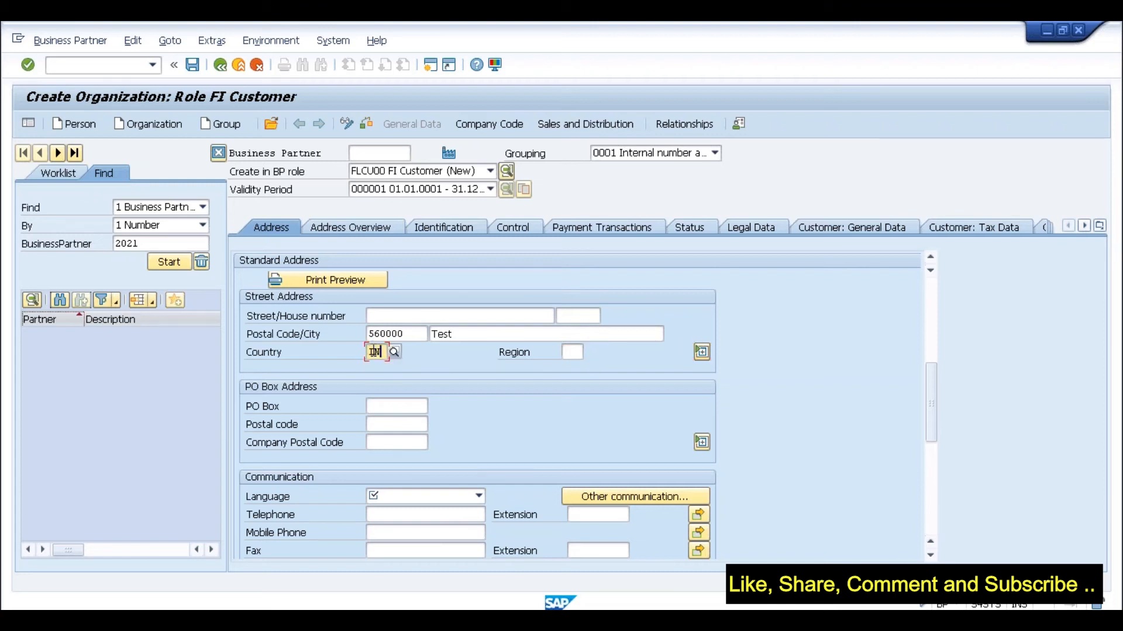
left_click(427, 496)
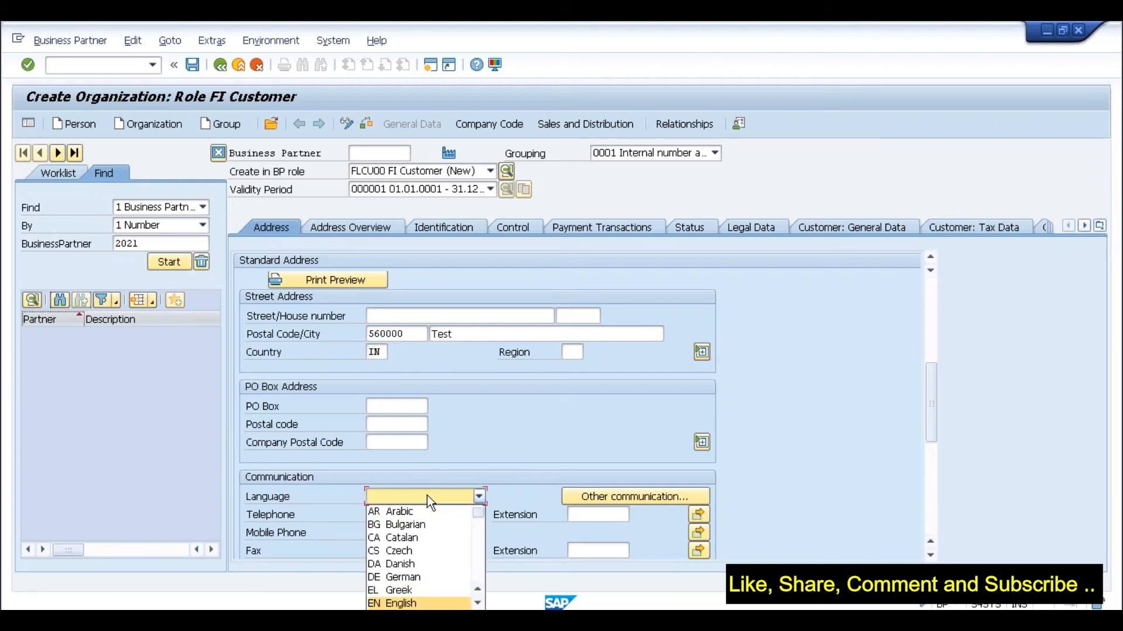
key("Return")
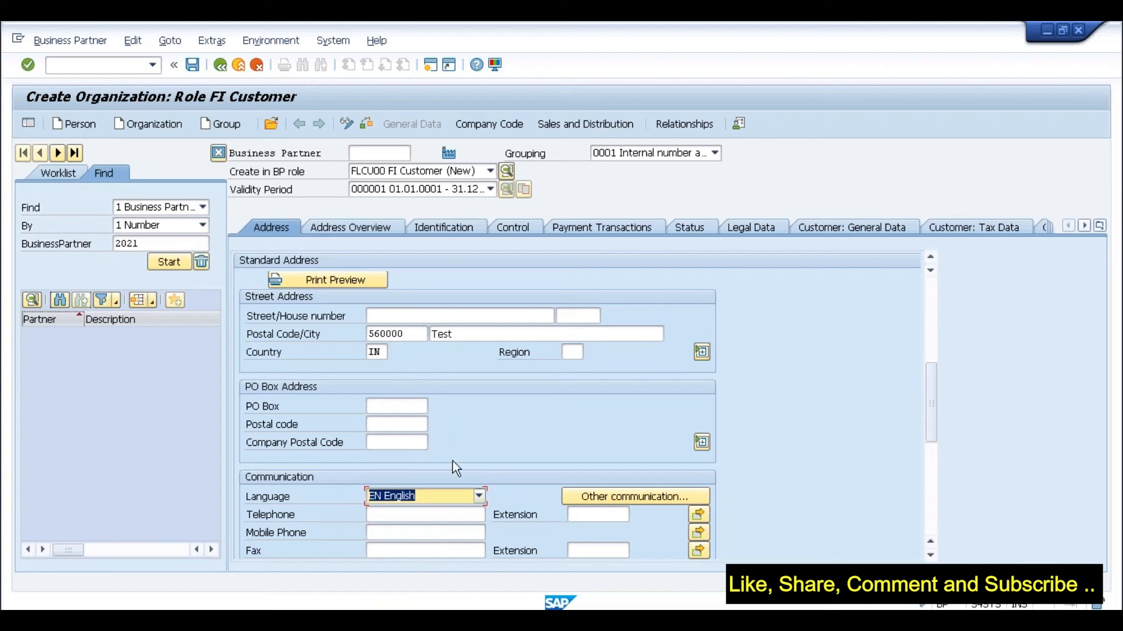
left_click(494, 125)
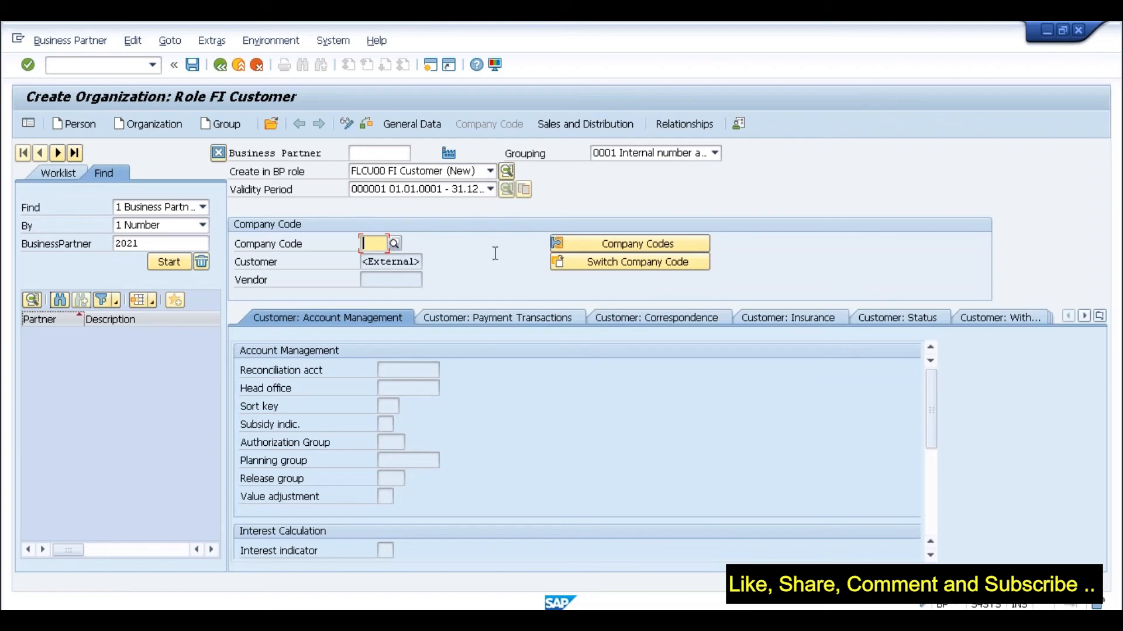
- Assign company code SLOG with reconciliation account 2001
left_click(394, 243)
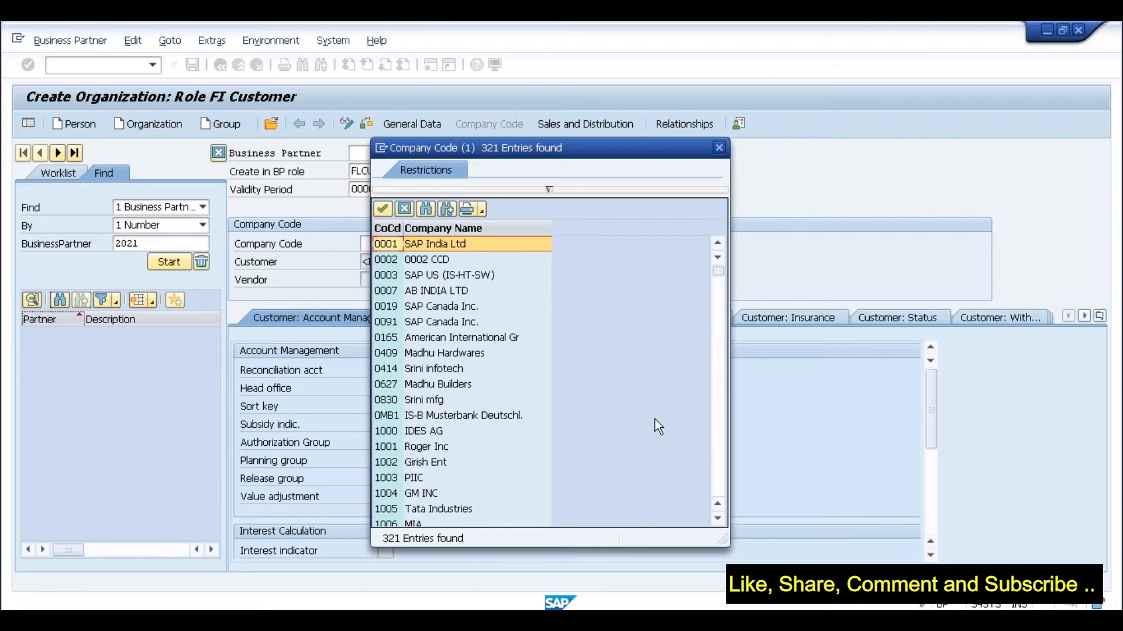
left_click(719, 148)
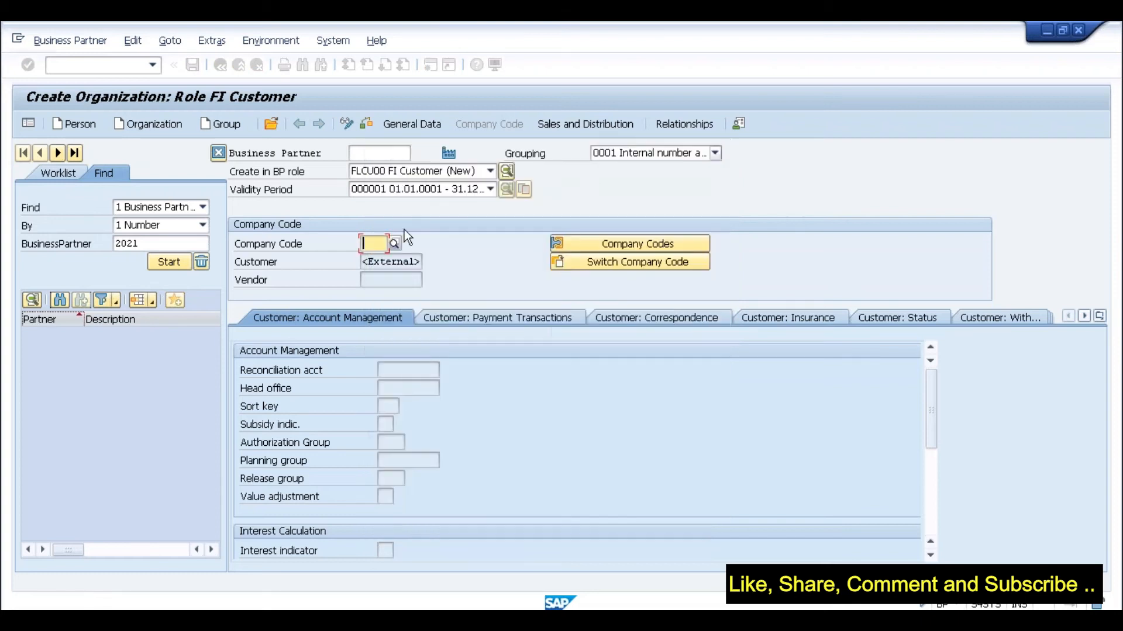
type("slog")
key("Return")
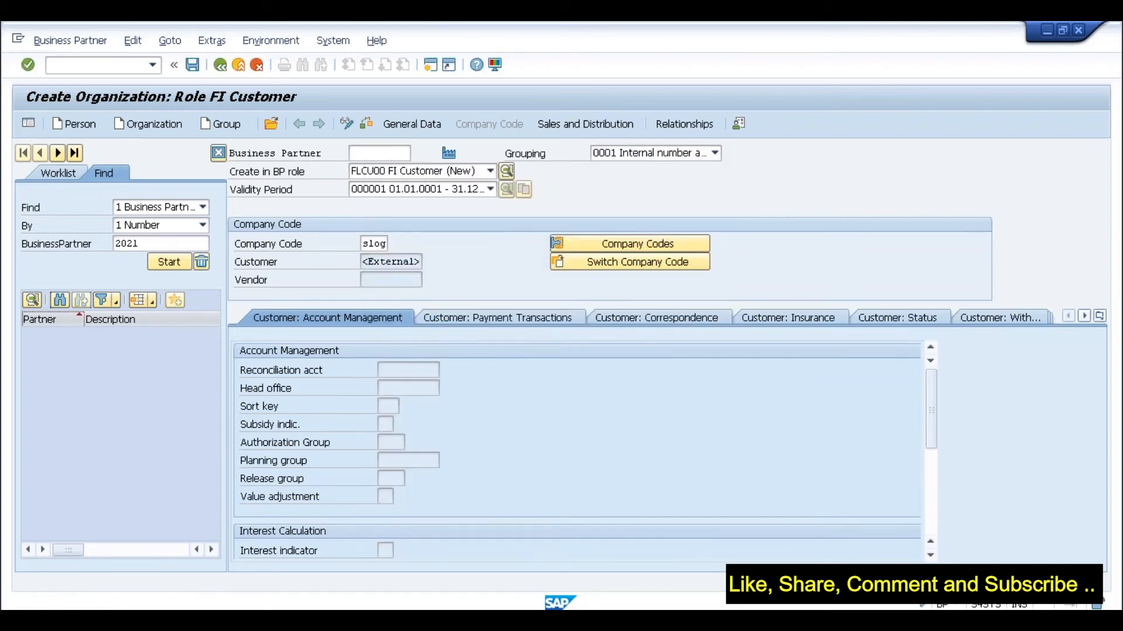
left_click(403, 370)
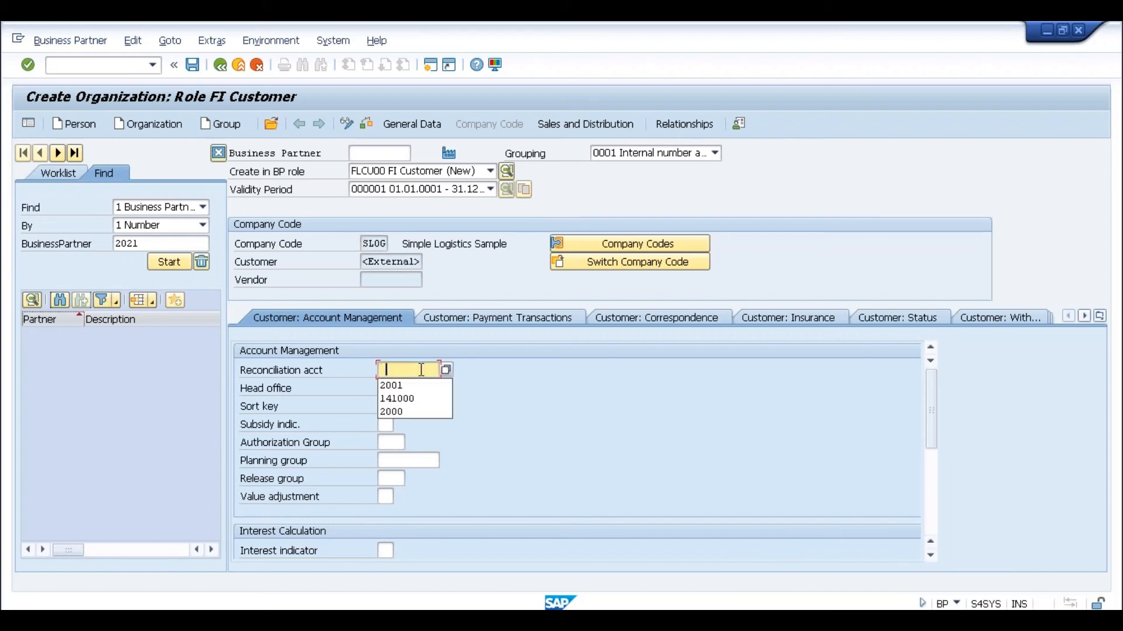
left_click(403, 385)
key("Return")
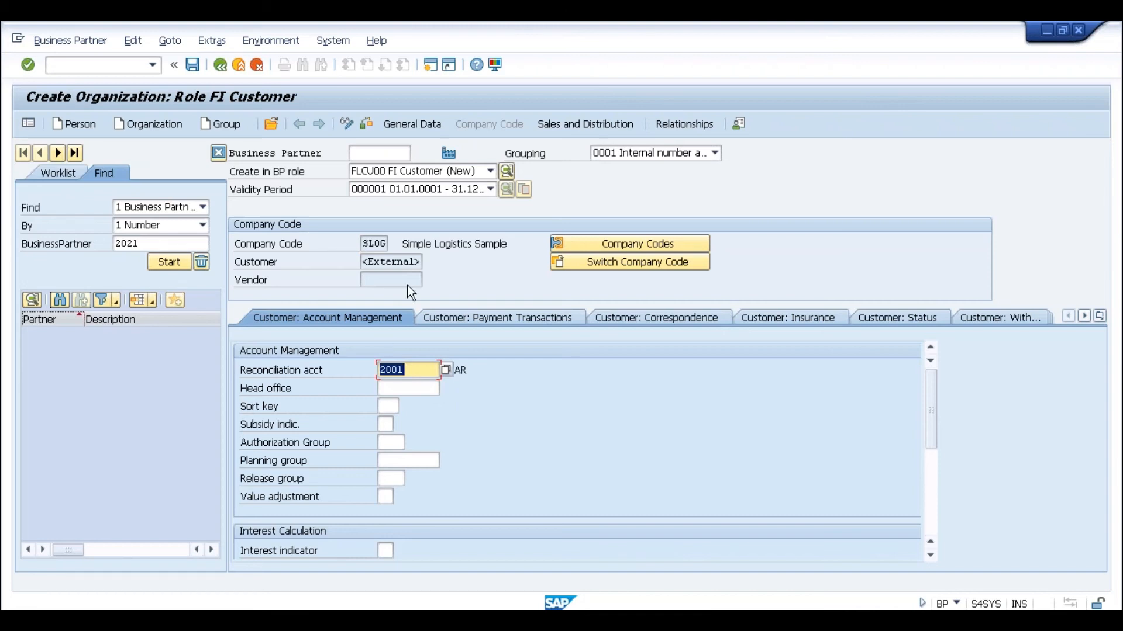
- Review the company code data and save the new business partner
left_click(406, 264)
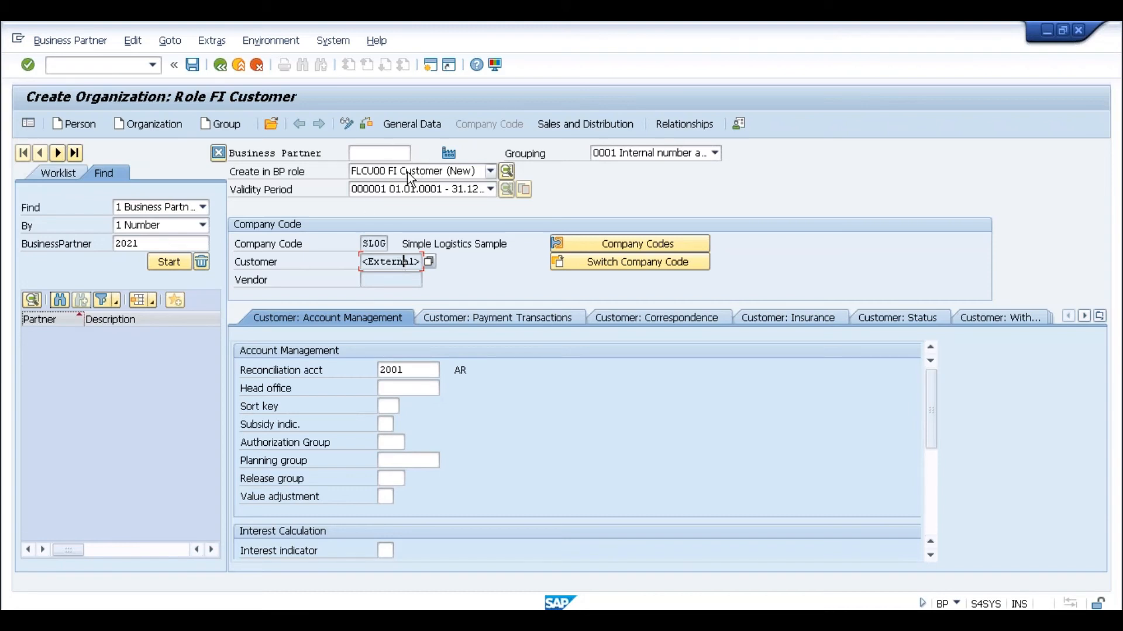
left_click(385, 156)
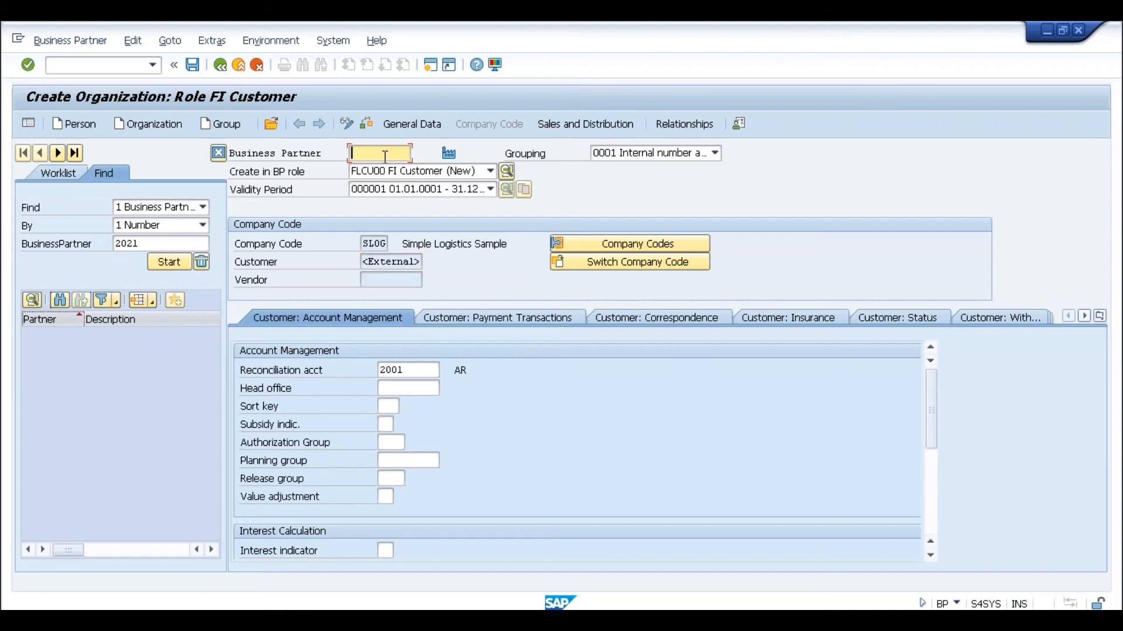
left_click(392, 262)
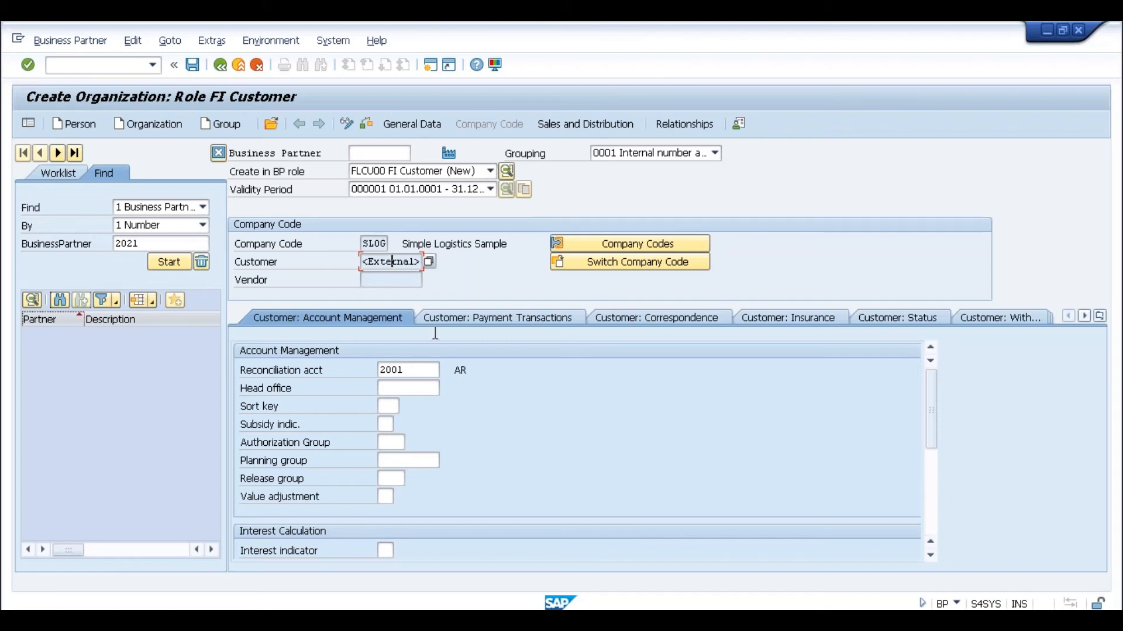
left_click(426, 370)
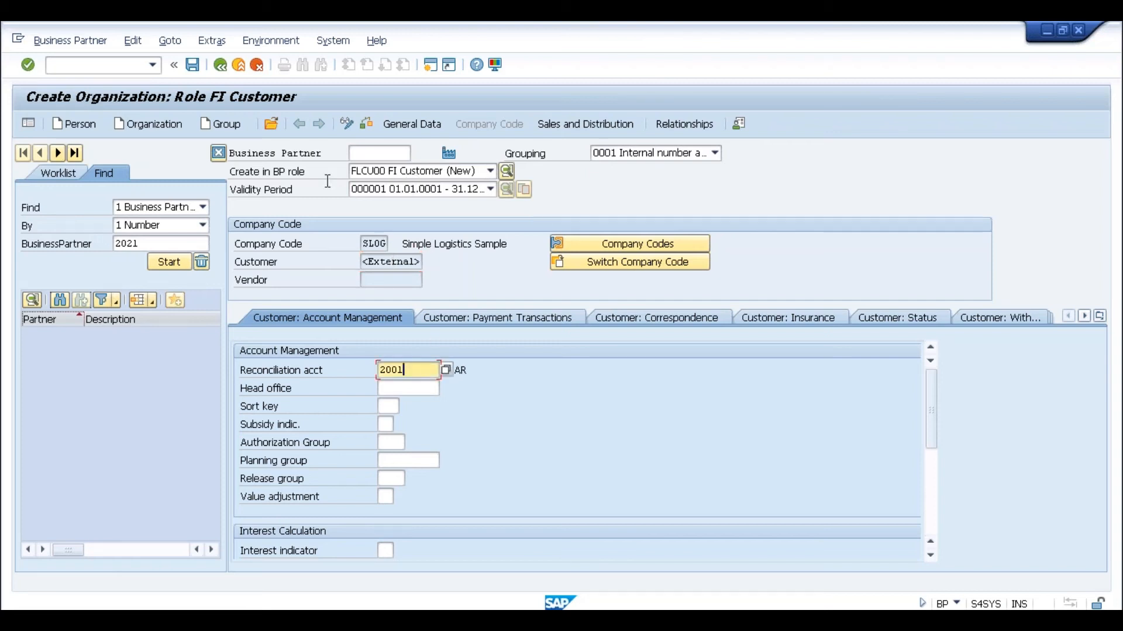
left_click(194, 65)
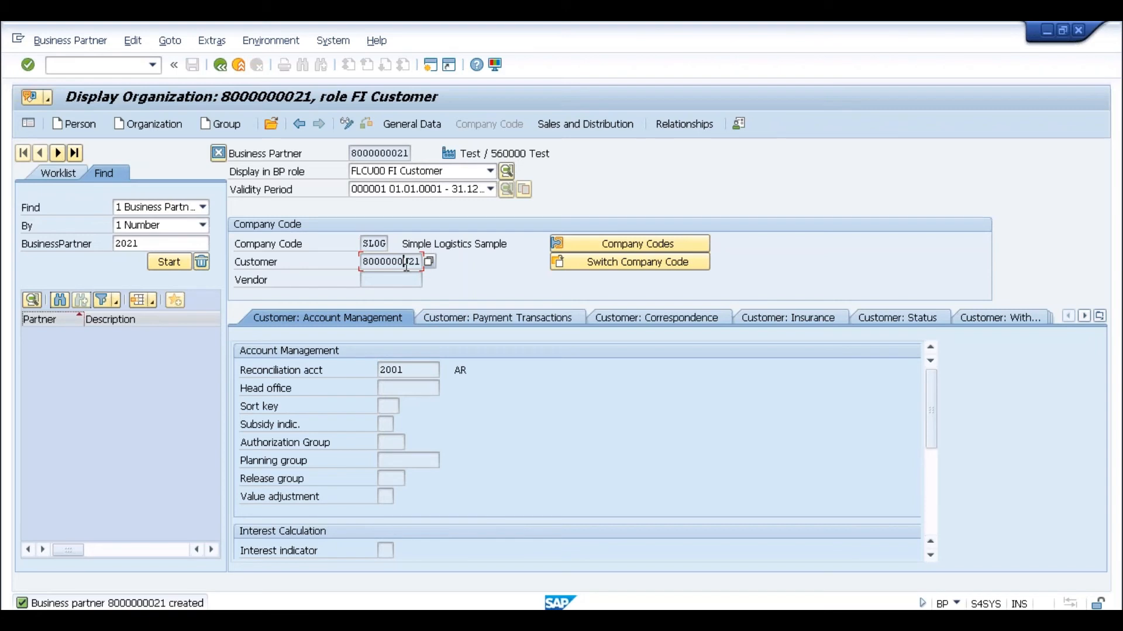
left_click(387, 153)
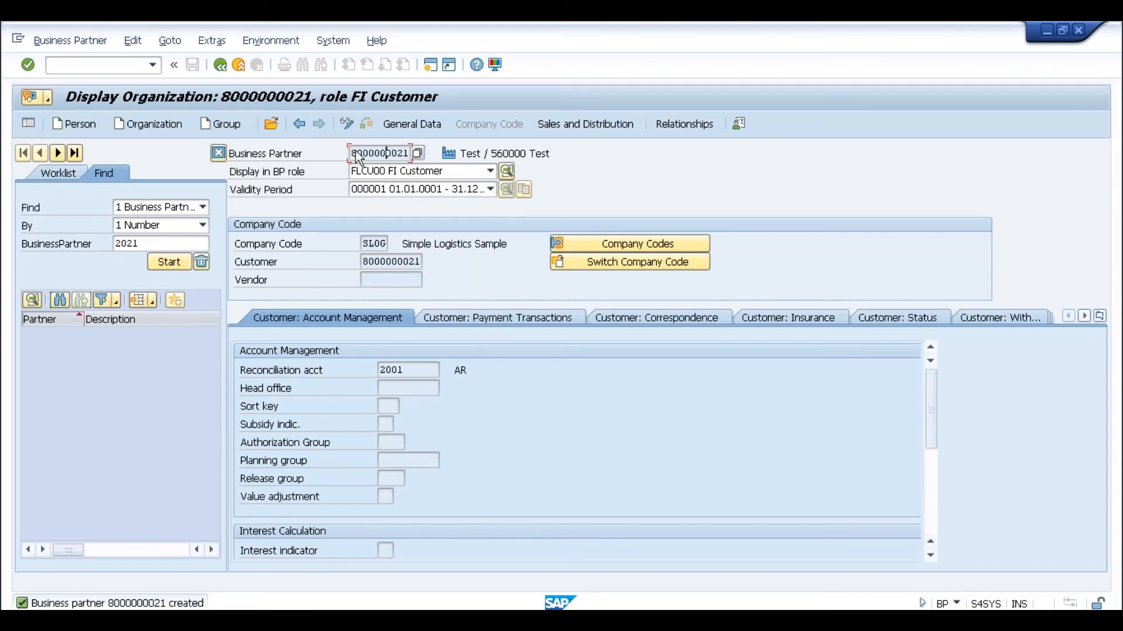
left_click_drag(351, 153, 415, 155)
left_click(414, 153)
left_click(391, 260)
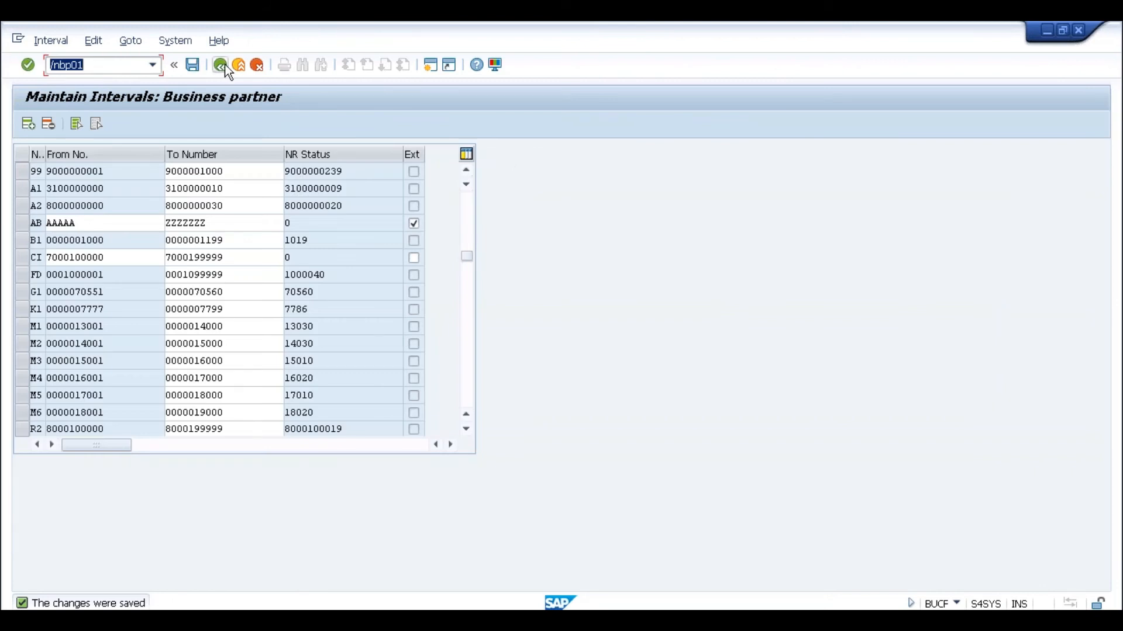
left_click(224, 65)
left_click(225, 64)
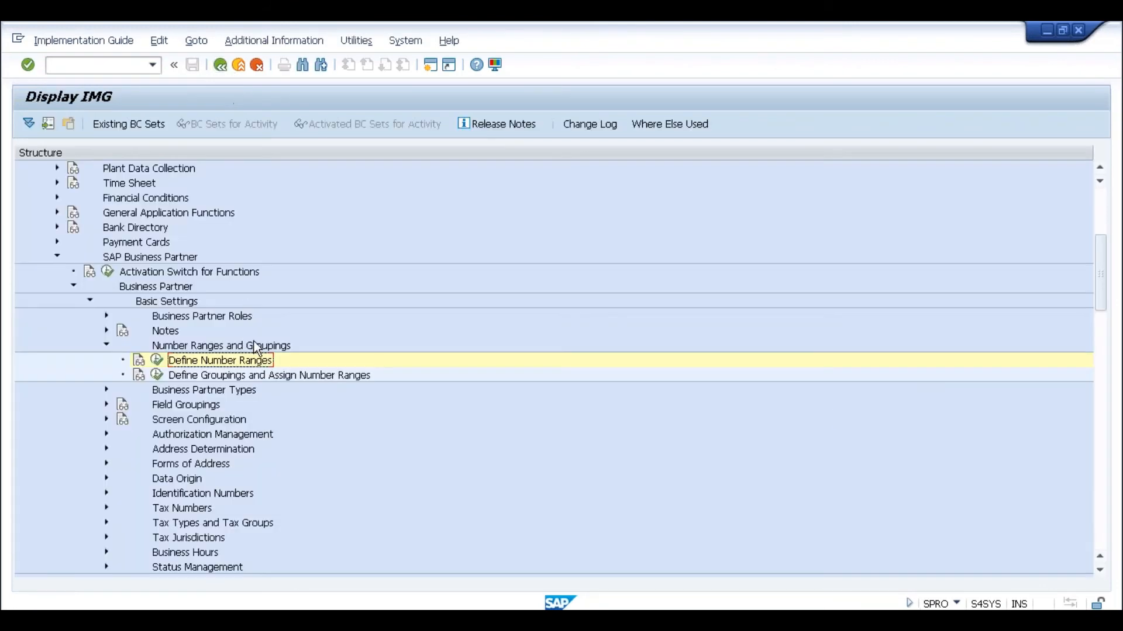
left_click(1103, 368)
left_click_drag(1103, 359, 1101, 409)
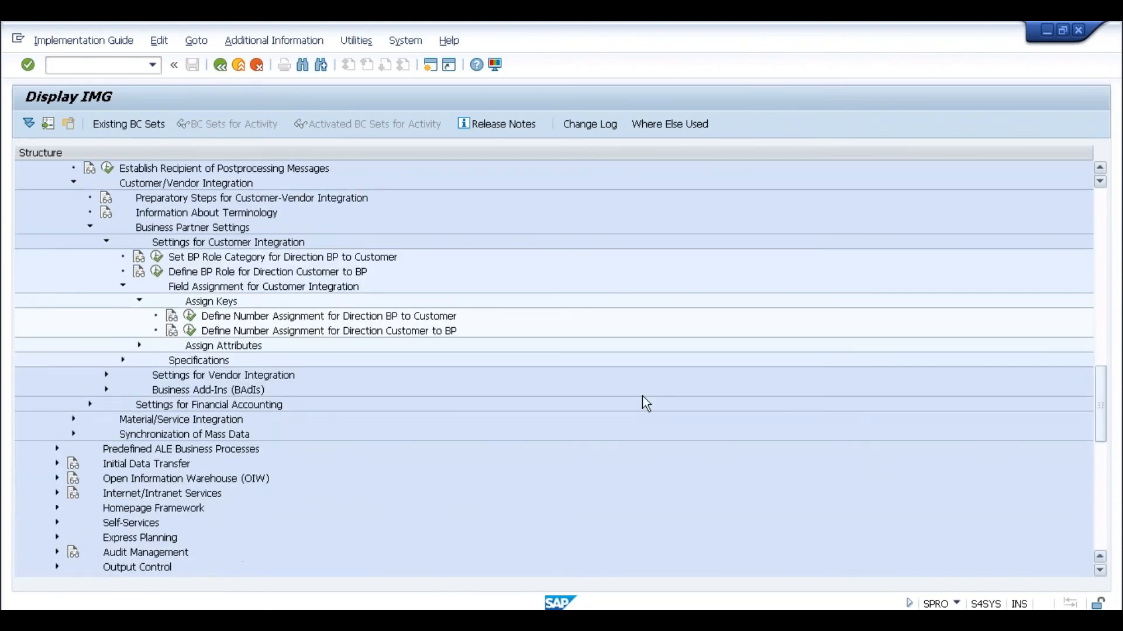
left_click(189, 316)
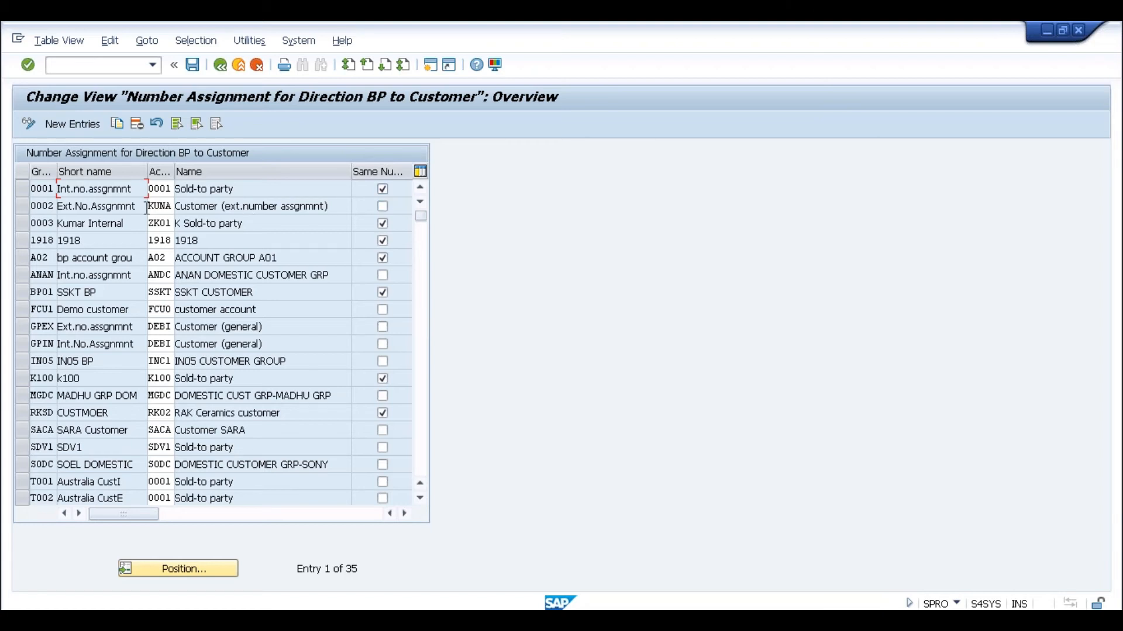
left_click(43, 189)
left_click(167, 189)
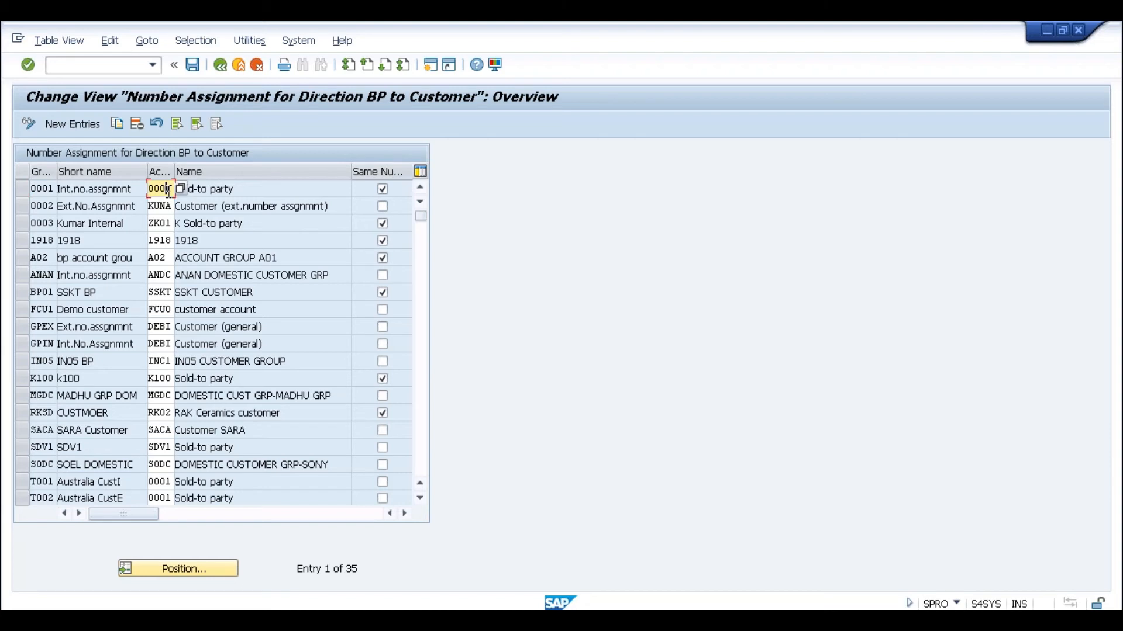
left_click(47, 188)
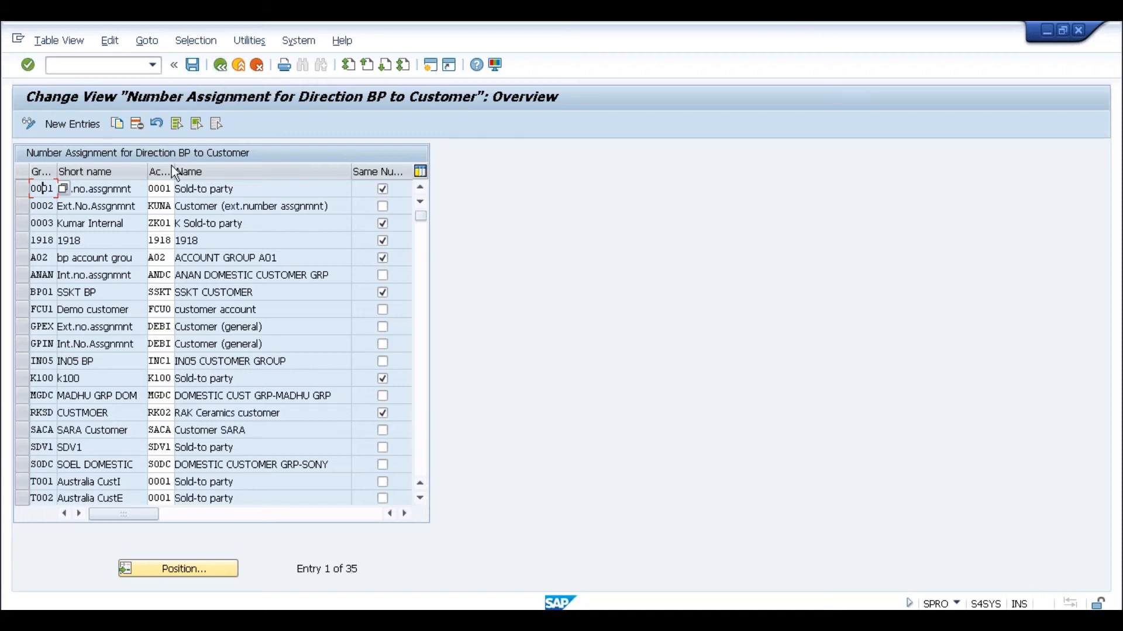
left_click(169, 188)
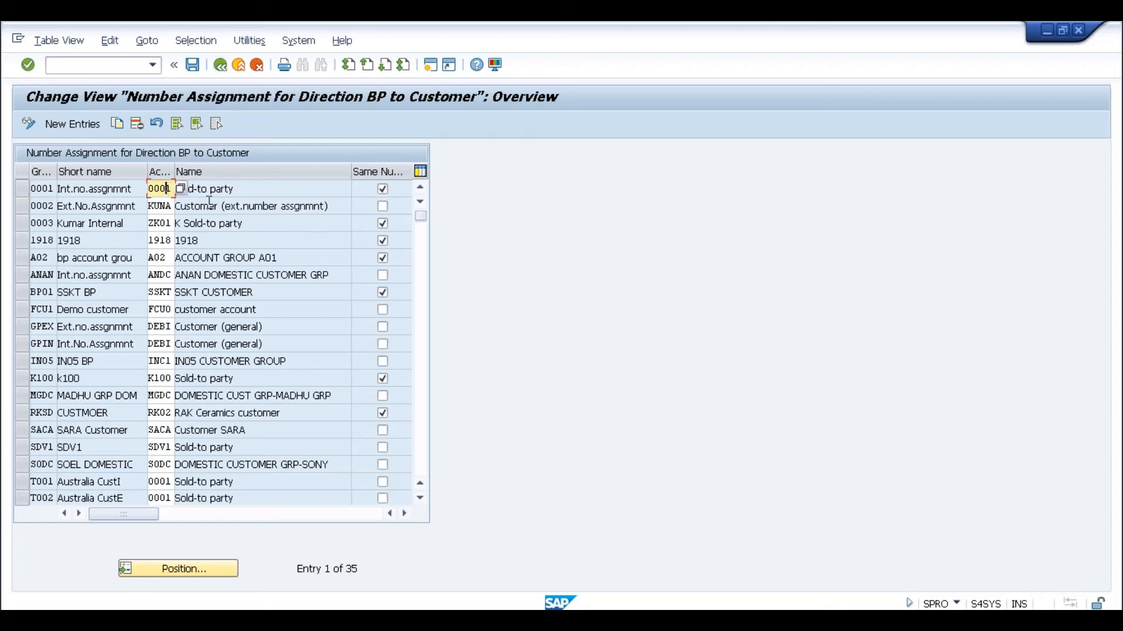
key("BackSpace")
key("BackSpace")
key("BackSpace")
key("BackSpace")
type("KUNA")
key("Return")
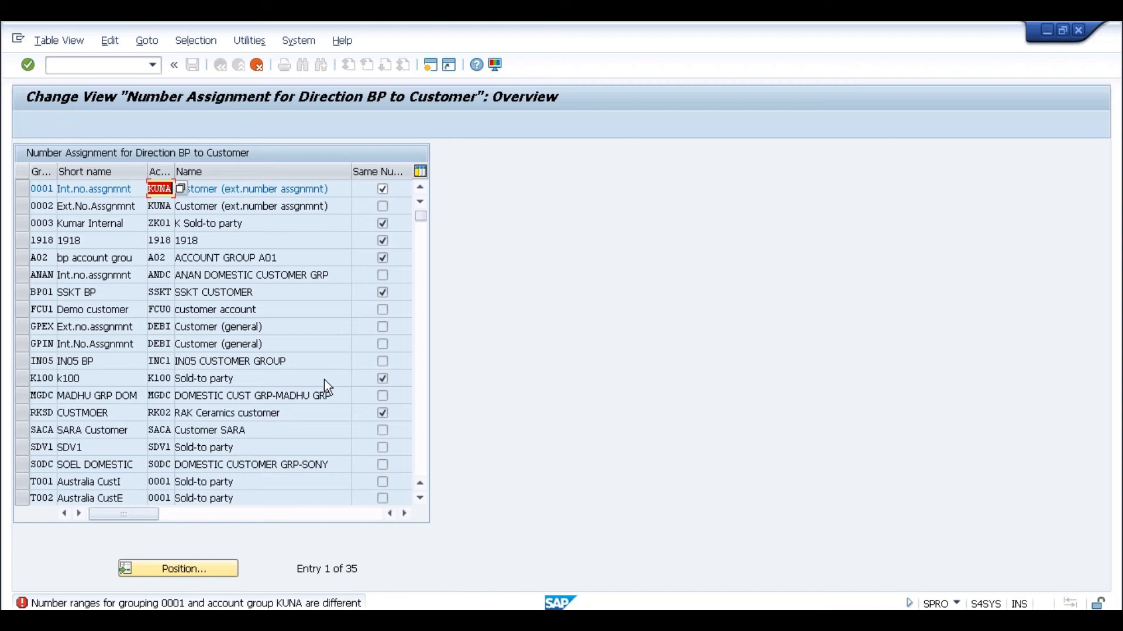
left_click(257, 64)
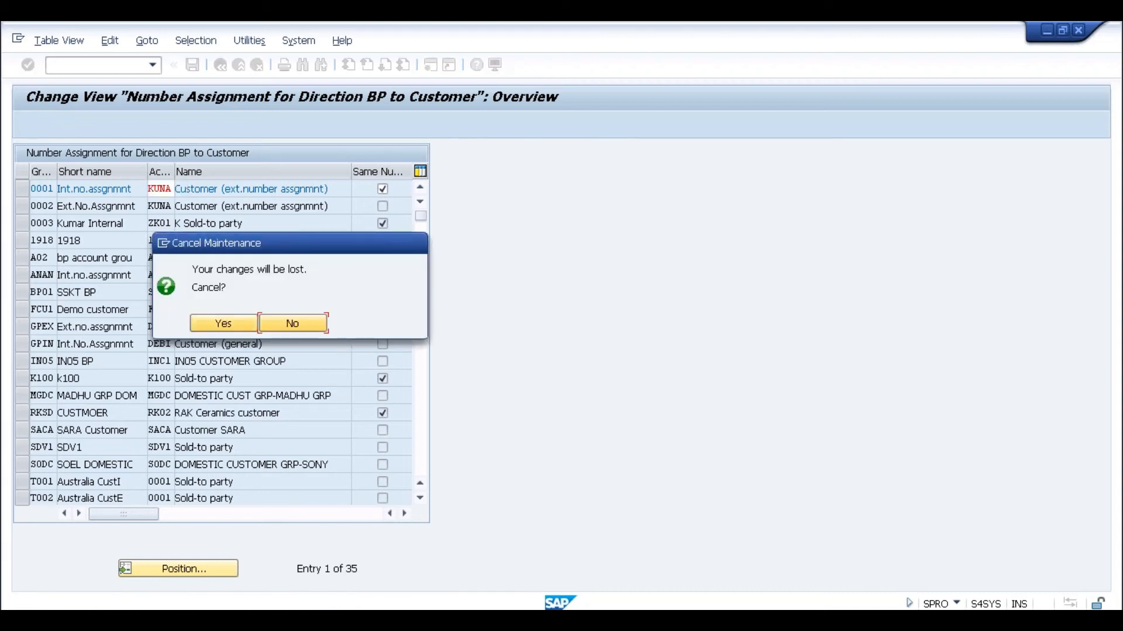
left_click(221, 321)
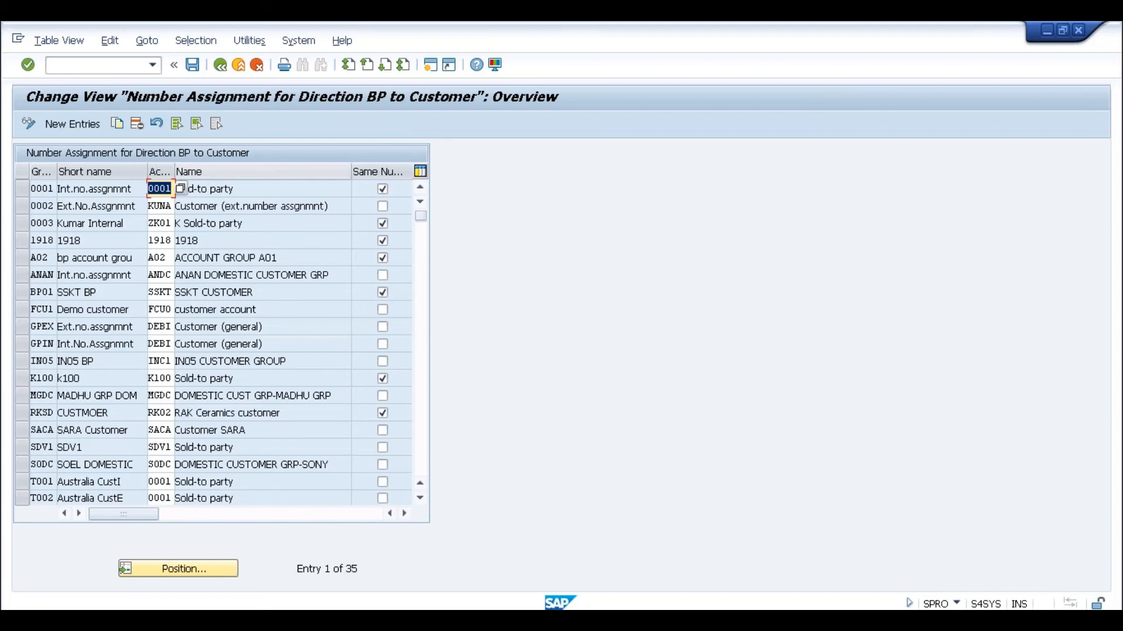
left_click(220, 65)
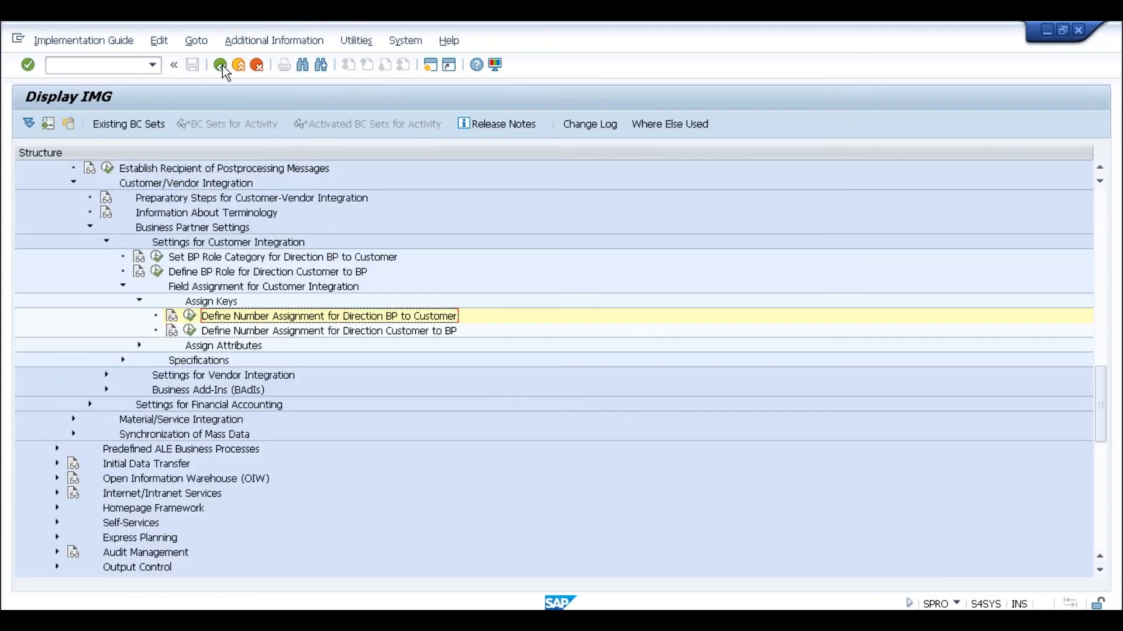
- Navigate to Financial Accounting customer master data and run Assign Number Ranges to Customer Account Groups
left_click(1102, 252)
left_click(1102, 251)
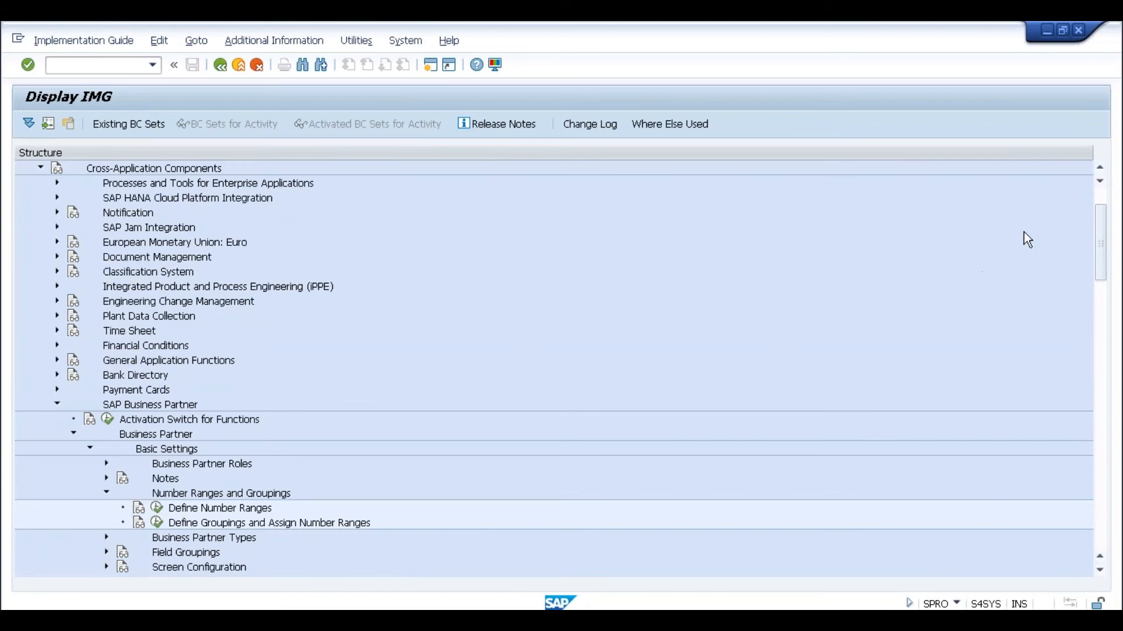
left_click(1107, 199)
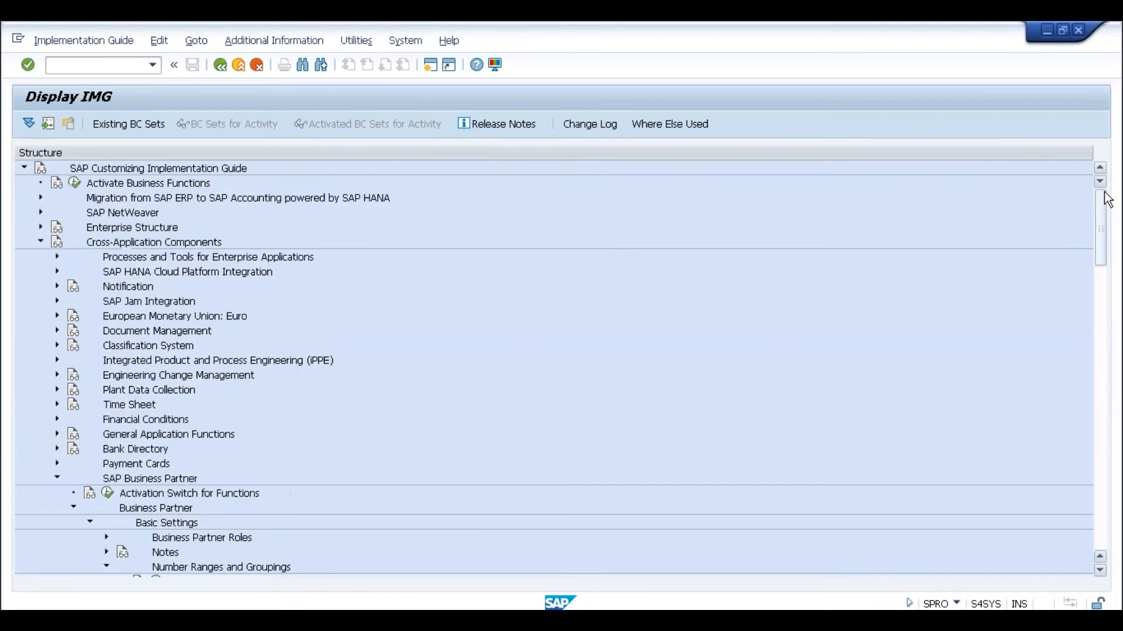
left_click(40, 242)
left_click(41, 257)
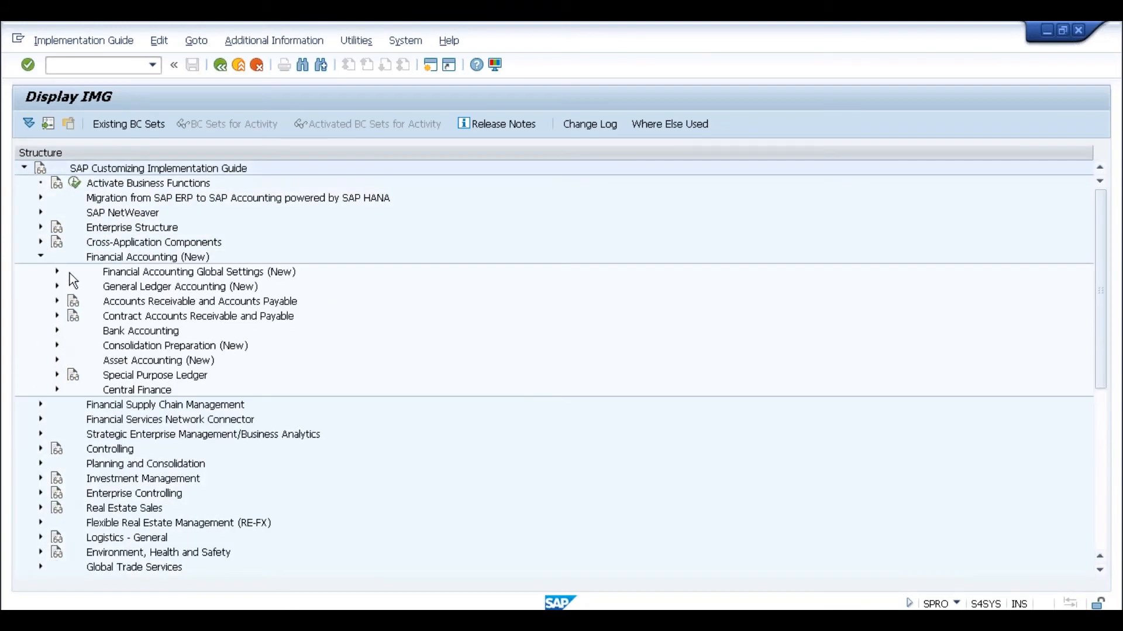
left_click(57, 301)
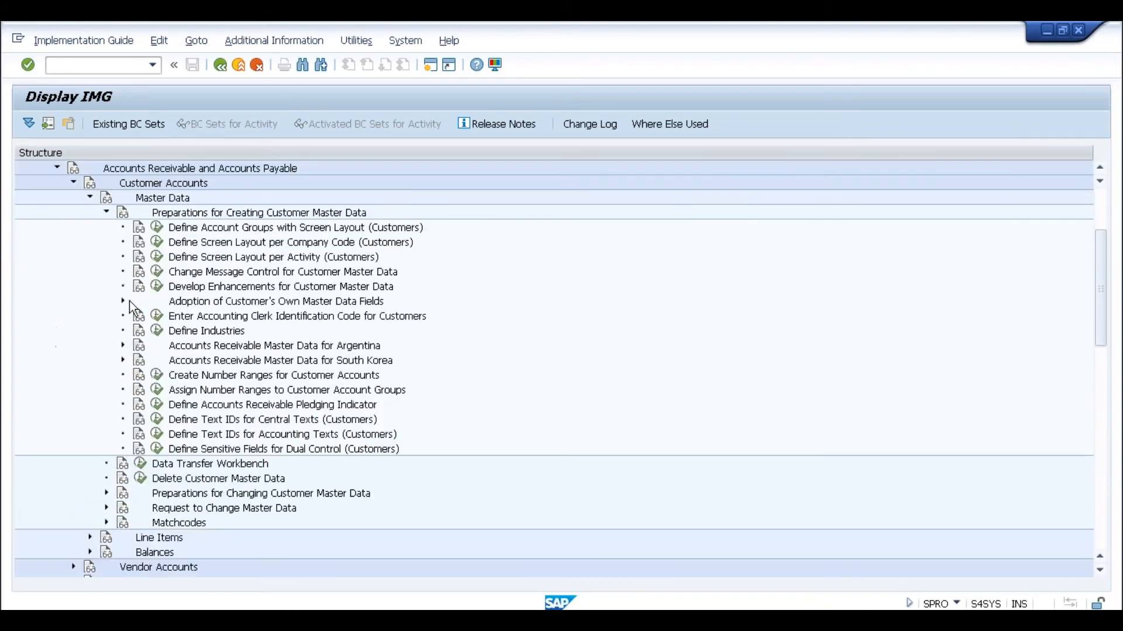
left_click(156, 390)
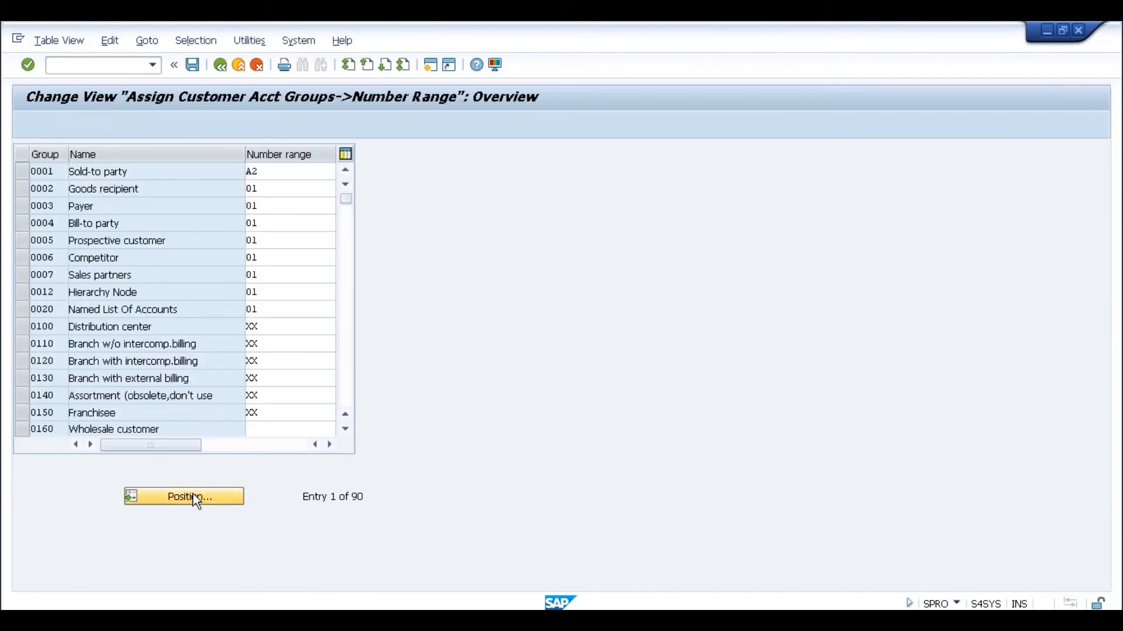
- Position to account group KUNA and confirm it uses number range XX
left_click(193, 497)
type("xuna")
key("Return")
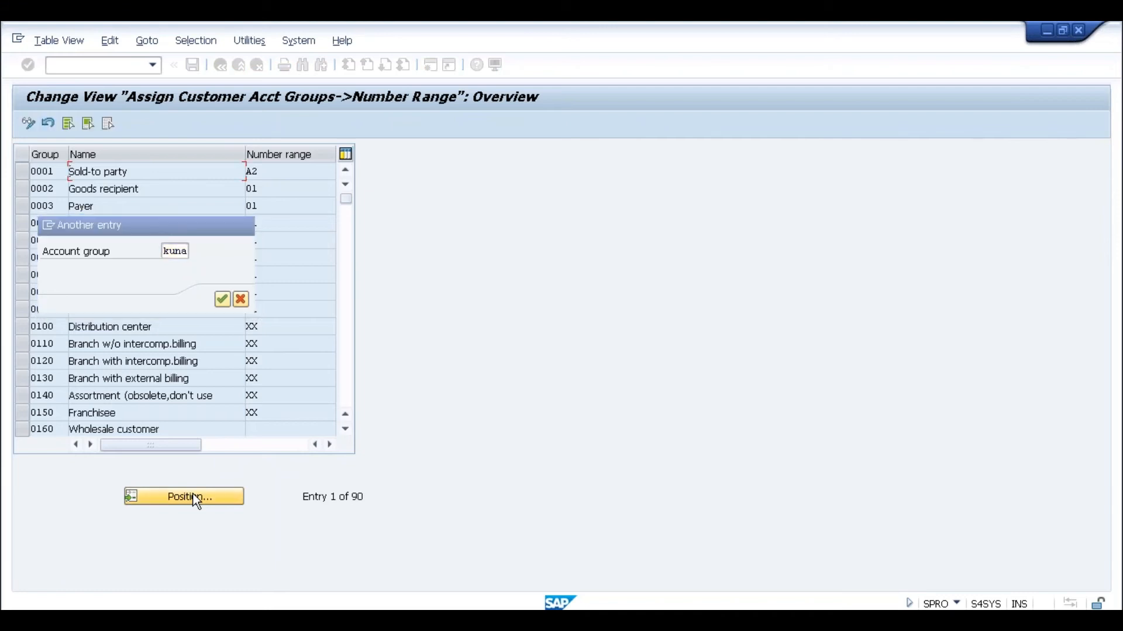
left_click(277, 181)
left_click(222, 72)
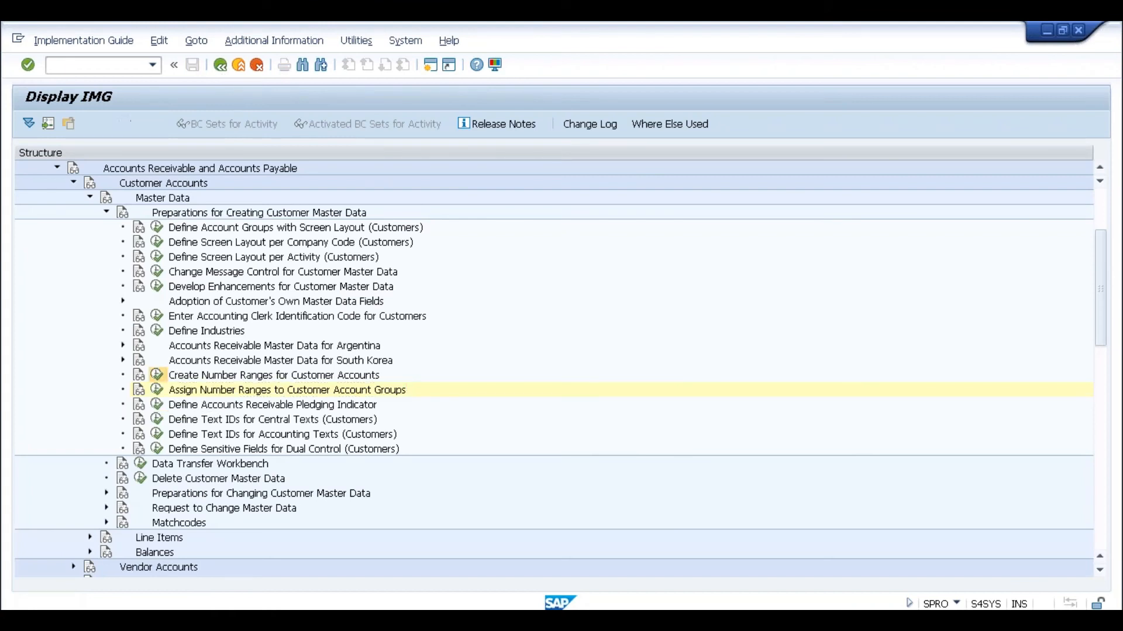
left_click(157, 375)
left_click(192, 193)
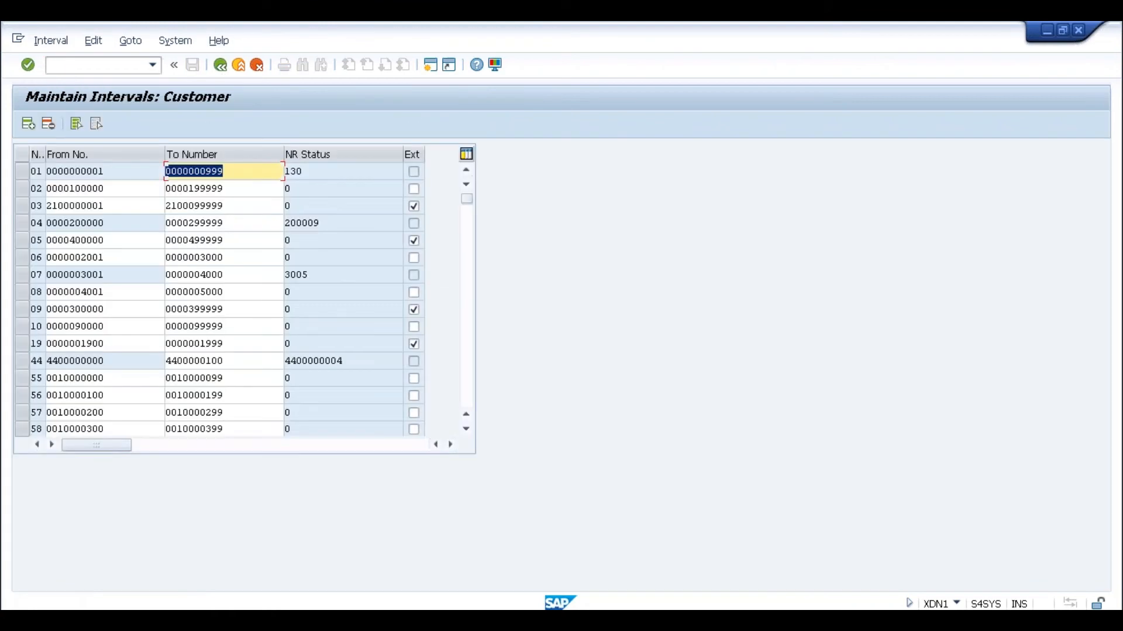
left_click(468, 349)
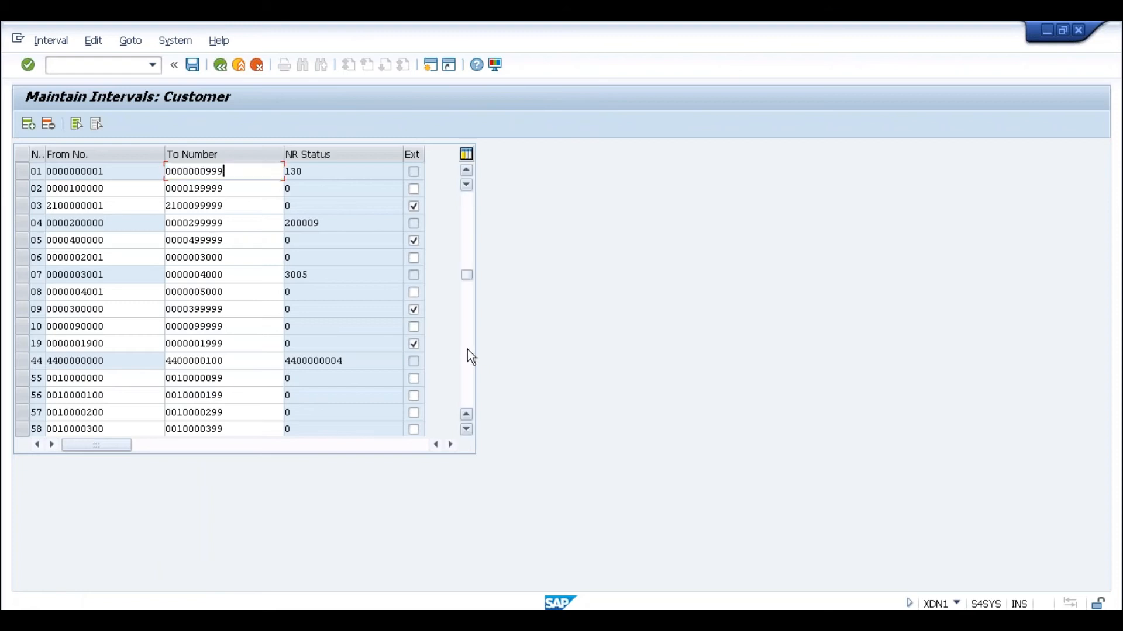
left_click(468, 349)
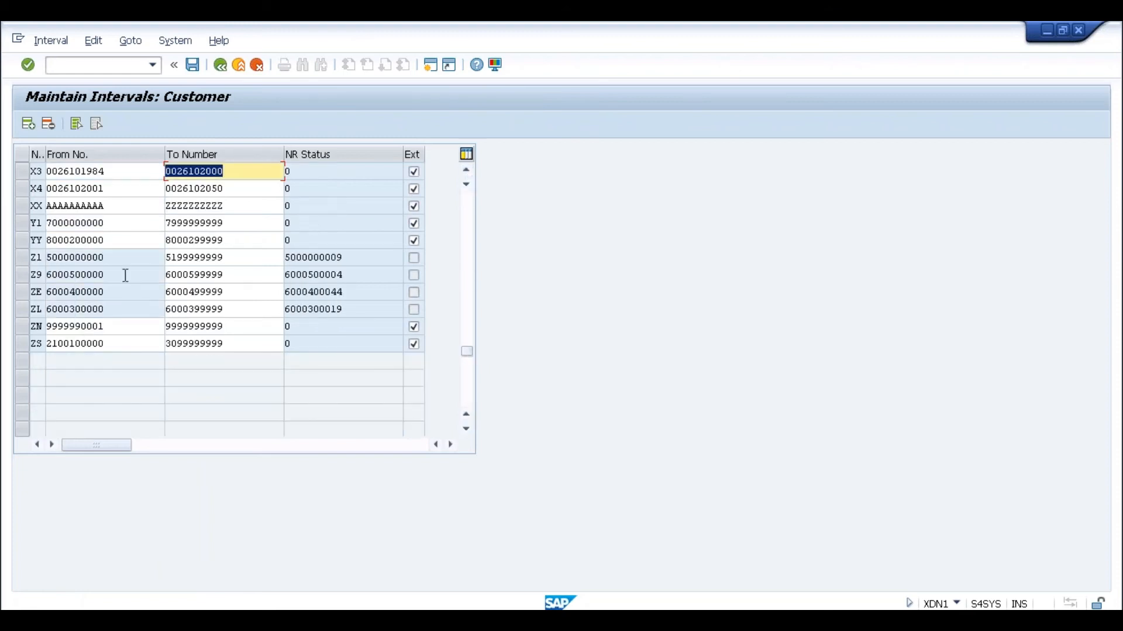
left_click(111, 207)
left_click_drag(115, 208, 47, 206)
left_click(47, 206)
left_click_drag(110, 223, 47, 222)
left_click(47, 222)
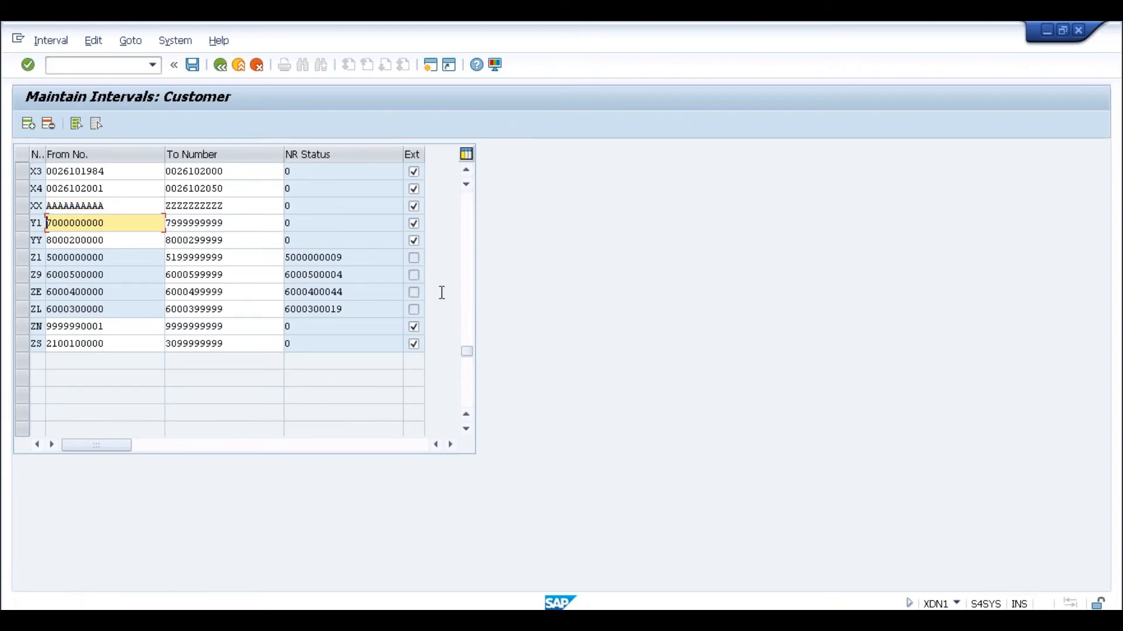
left_click_drag(468, 352, 471, 197)
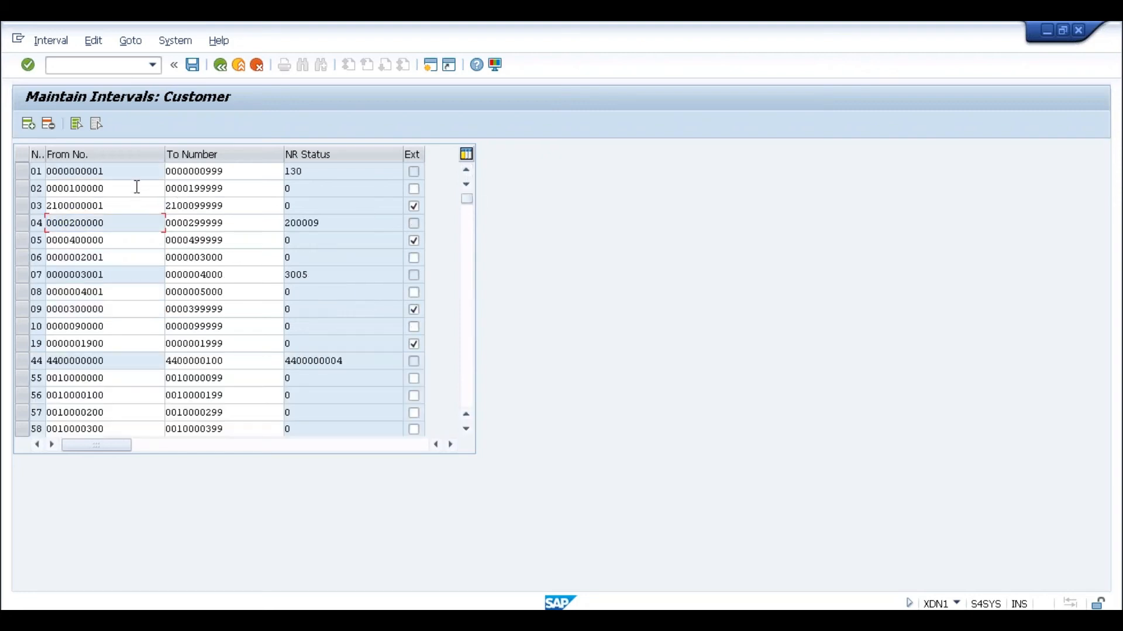
left_click(463, 268)
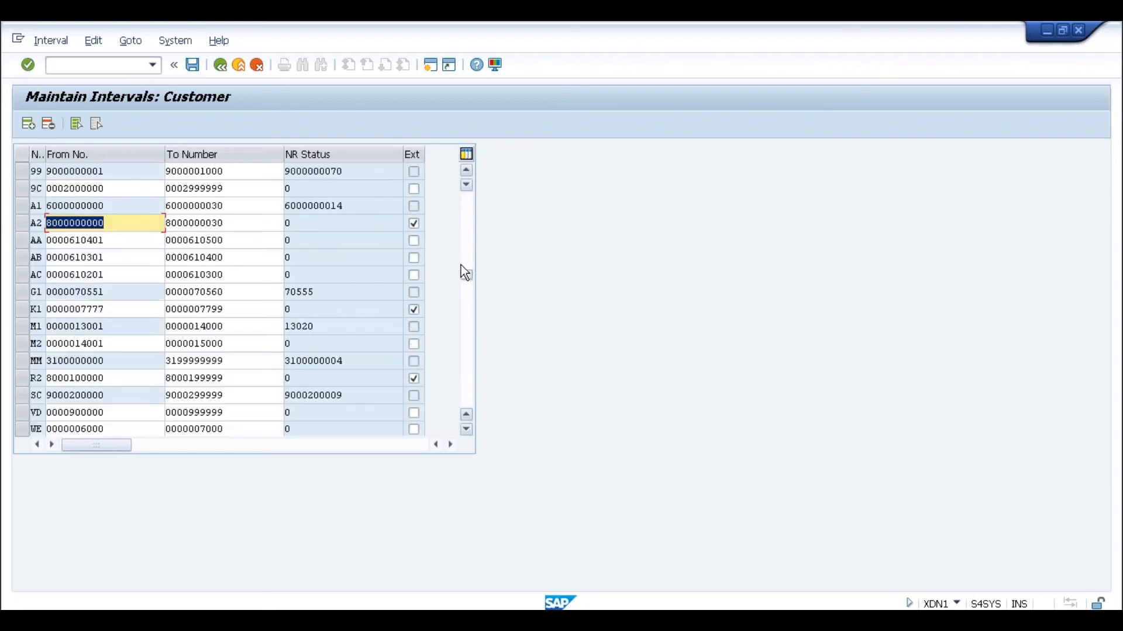
left_click(121, 223)
left_click_drag(105, 225, 47, 224)
left_click(47, 225)
left_click(245, 227)
left_click(166, 223)
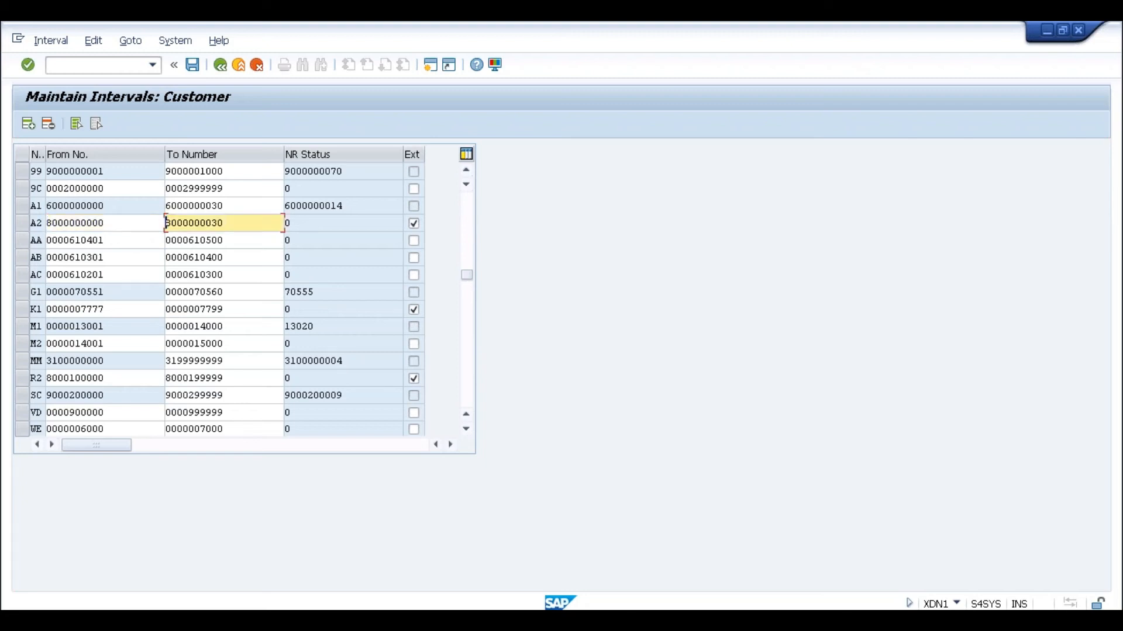
left_click(221, 65)
left_click(221, 65)
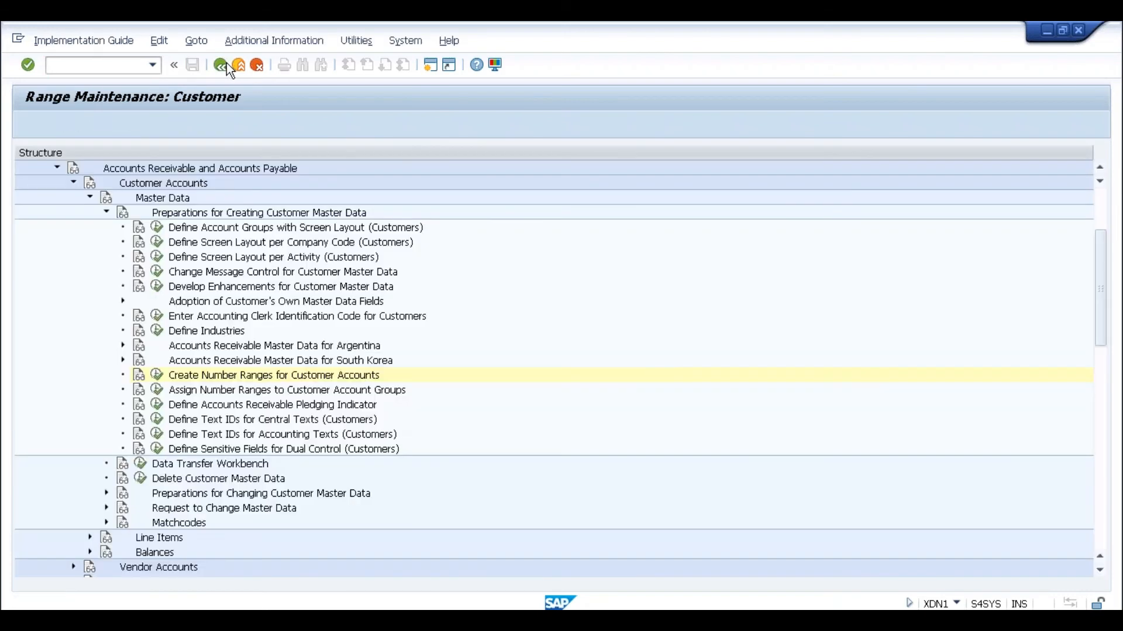
- Confirm BP grouping 0001 uses number range A2, then open business partner Define Number Ranges
left_click(56, 169)
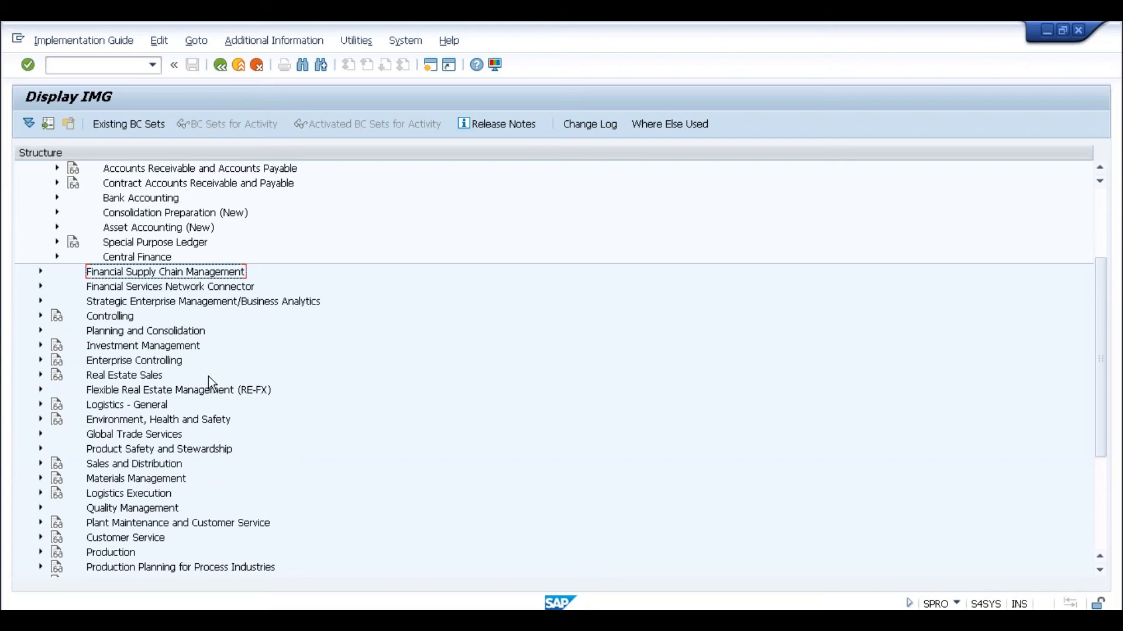
left_click(1097, 507)
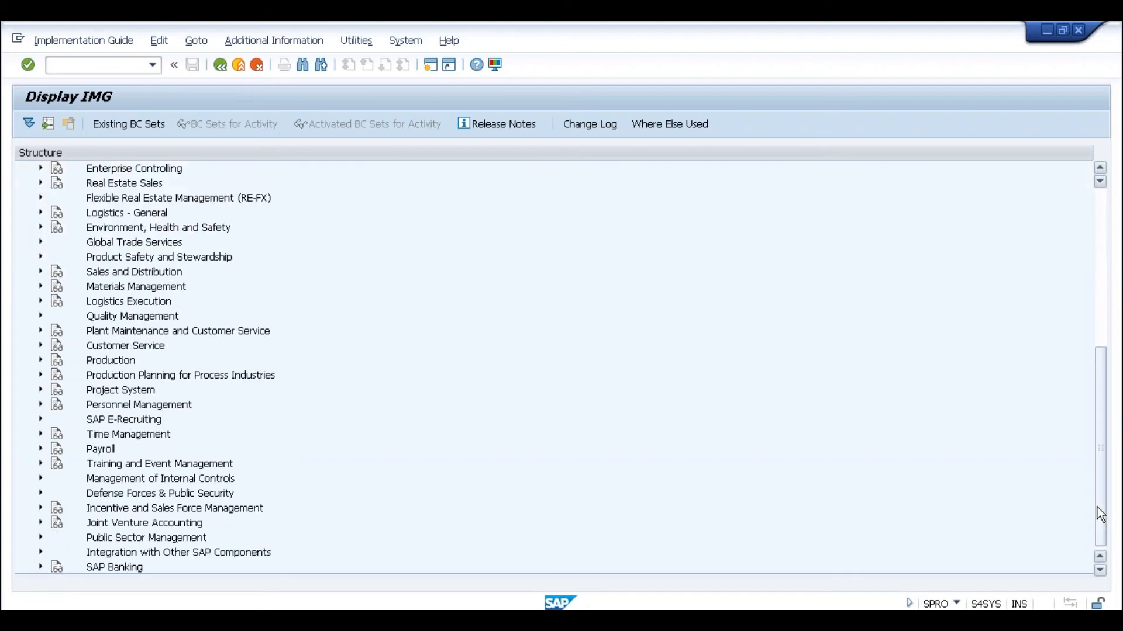
left_click(1103, 321)
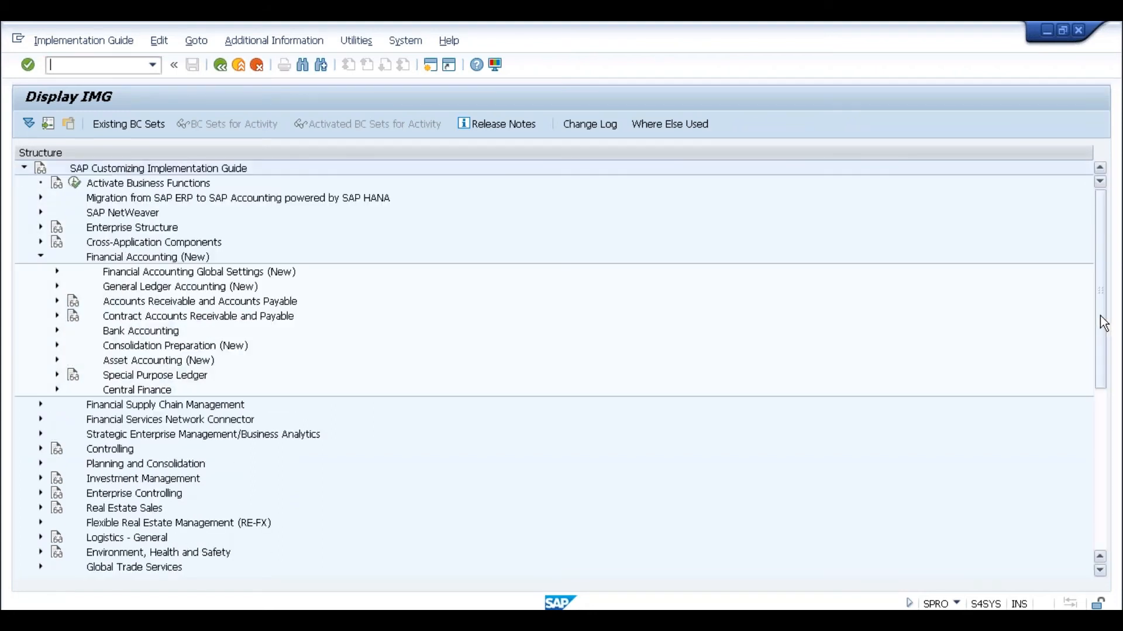
left_click(41, 241)
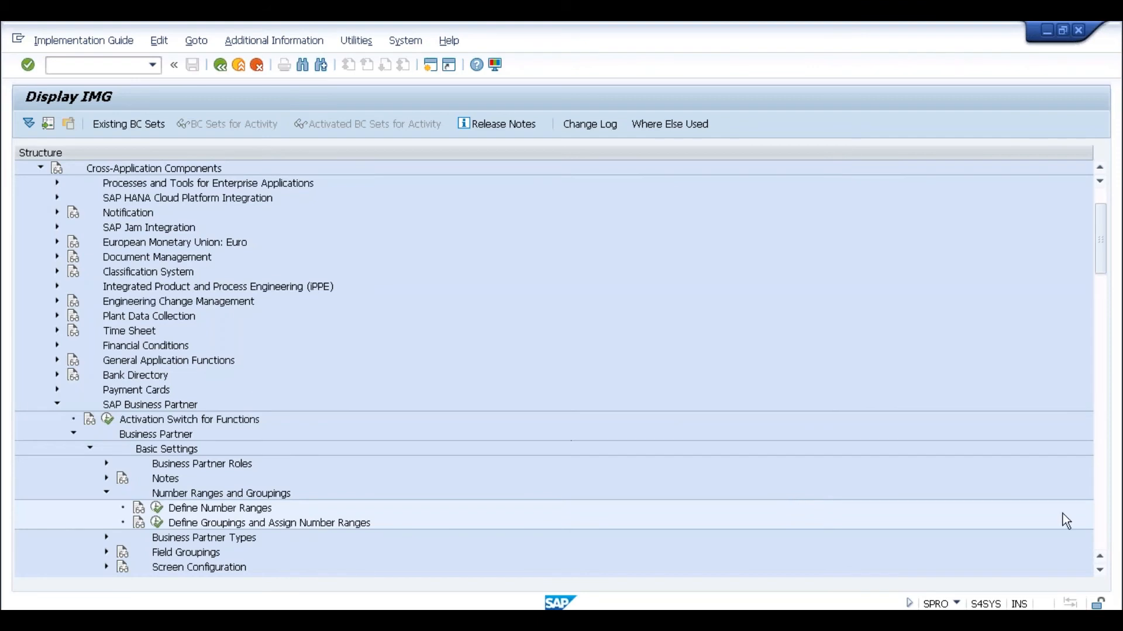
left_click(157, 523)
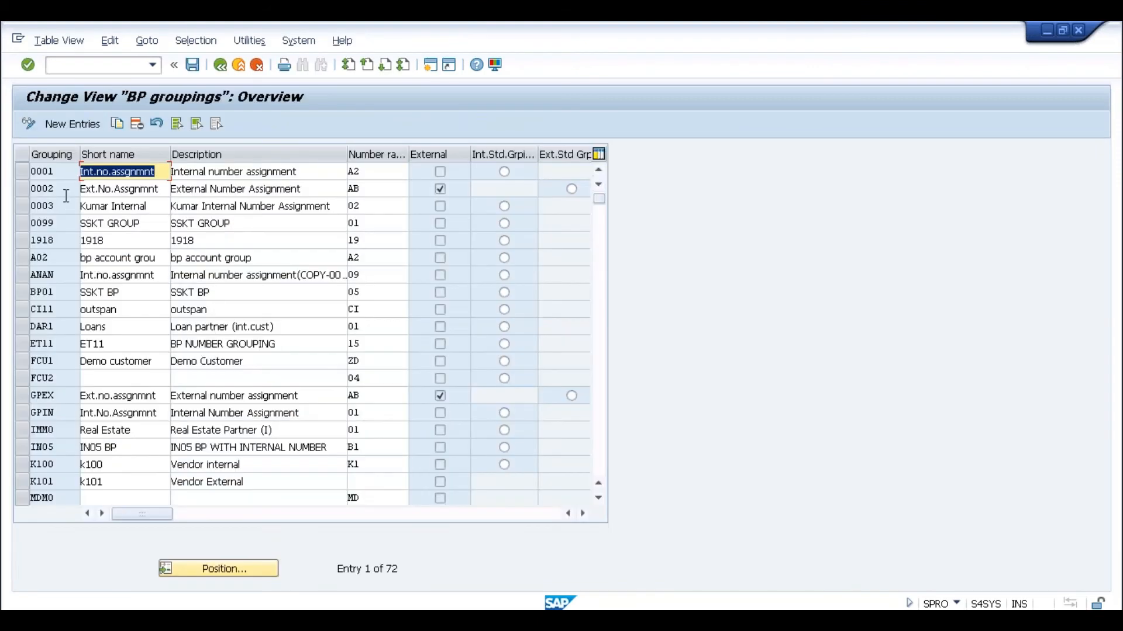
left_click(352, 172)
left_click(220, 65)
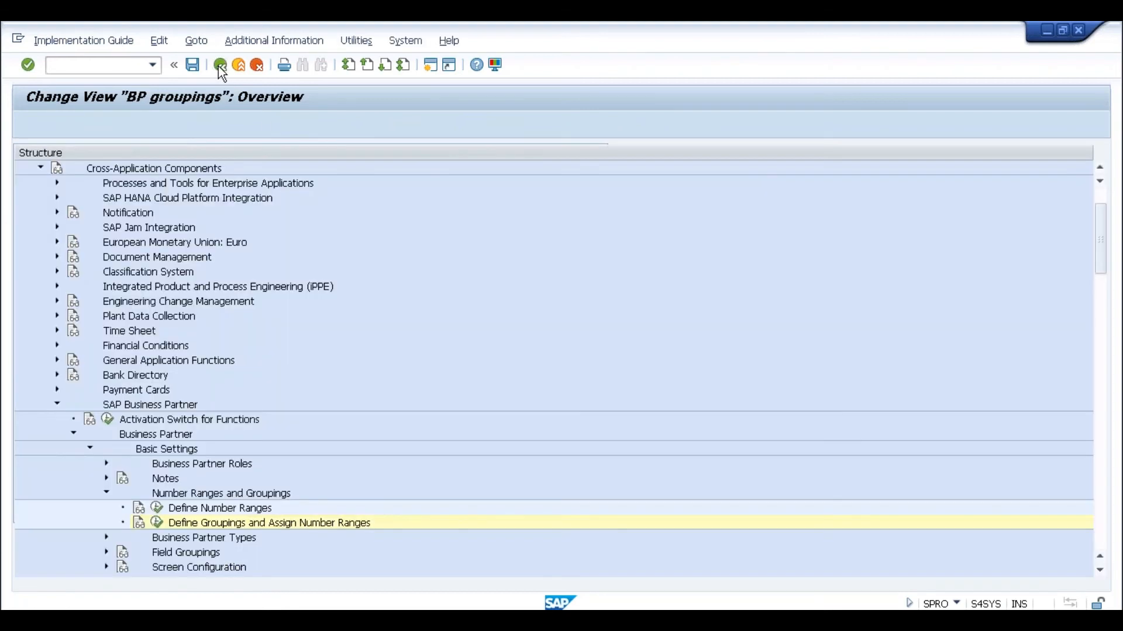
left_click(156, 508)
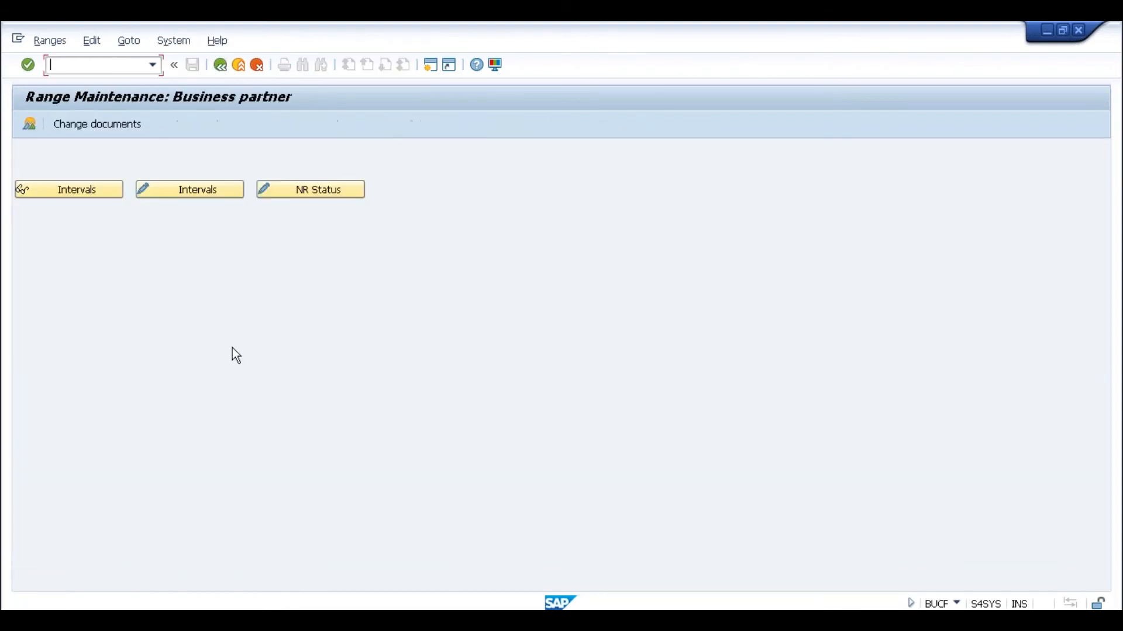
left_click(186, 194)
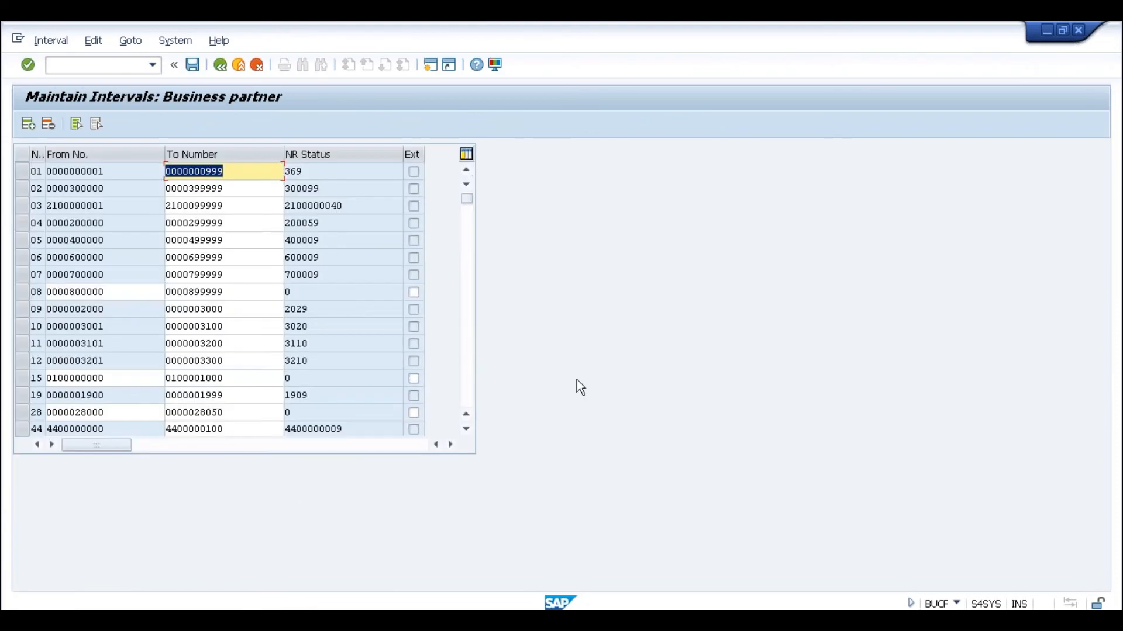
left_click(466, 371)
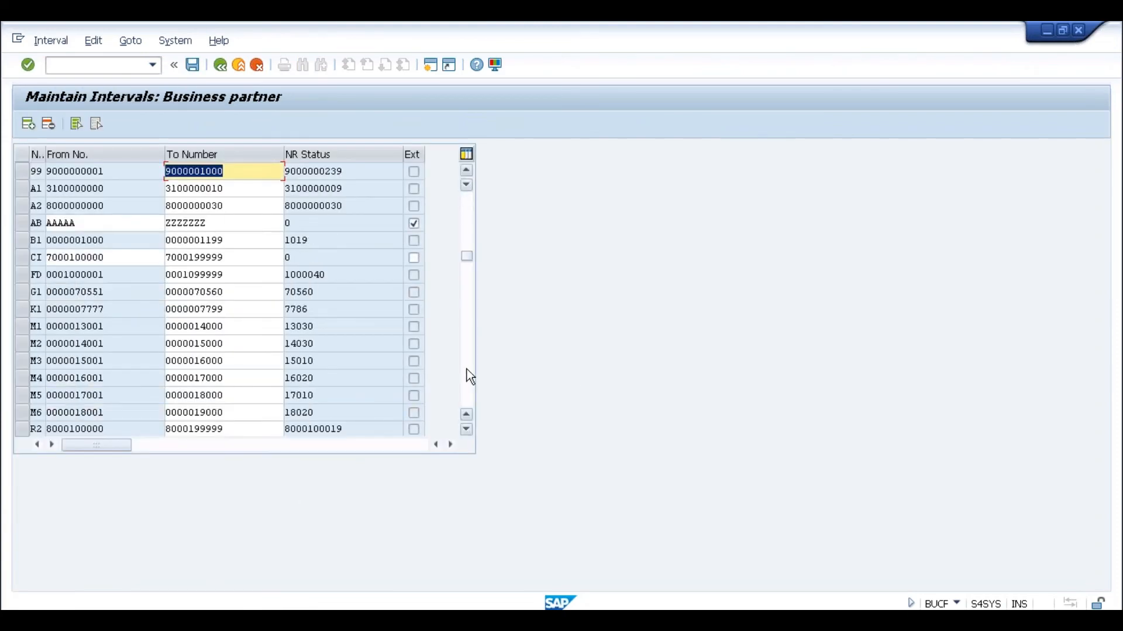
left_click(232, 206)
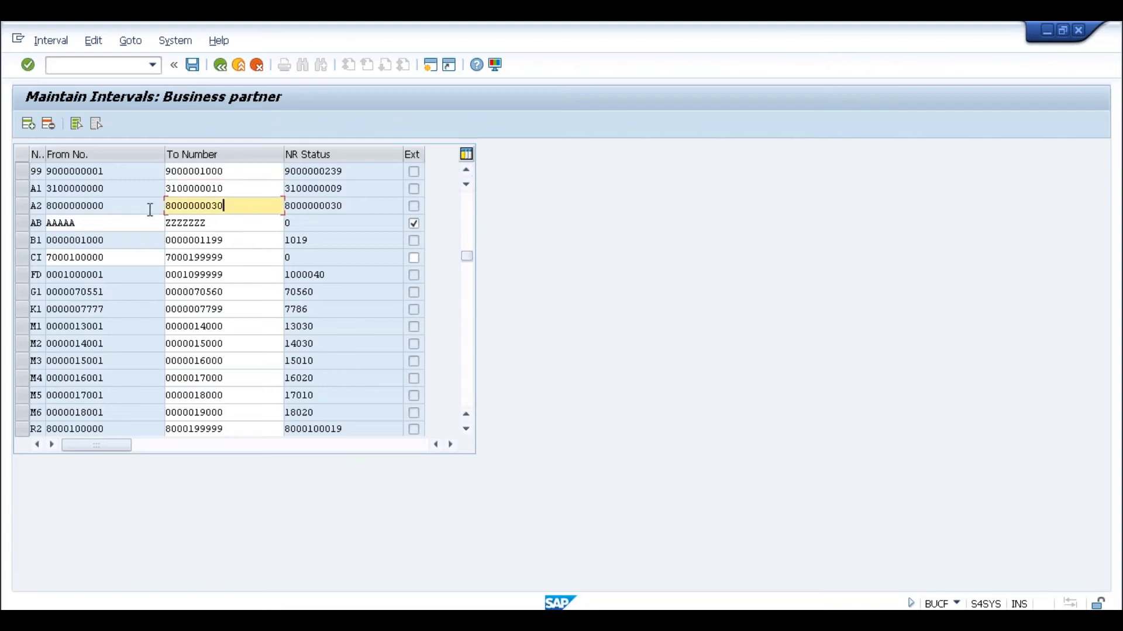
left_click(147, 208)
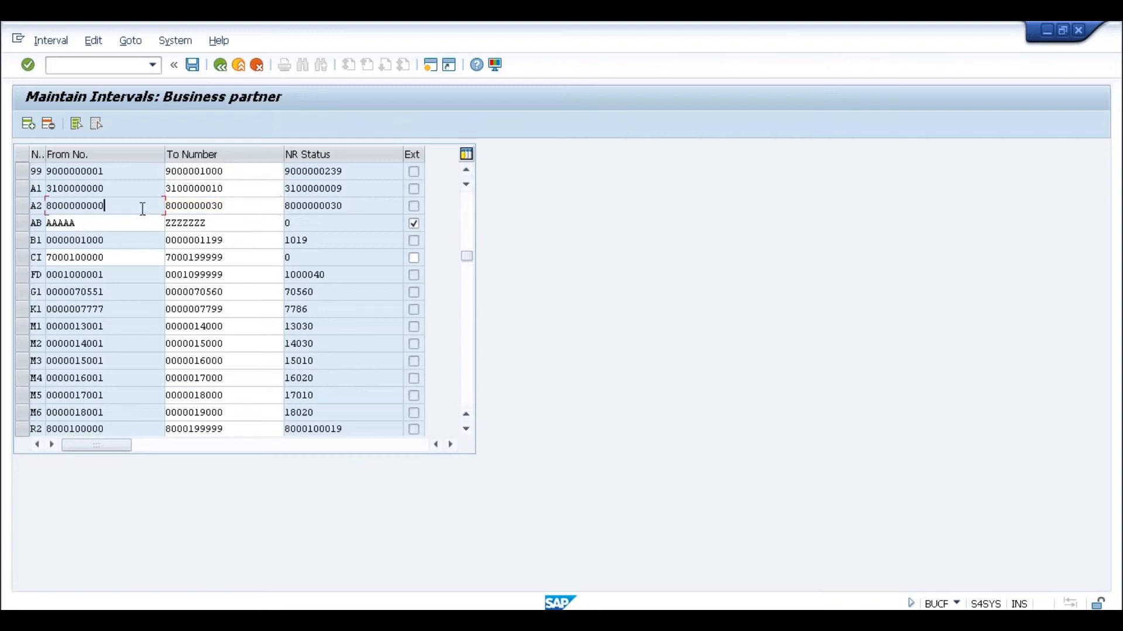
left_click(226, 208)
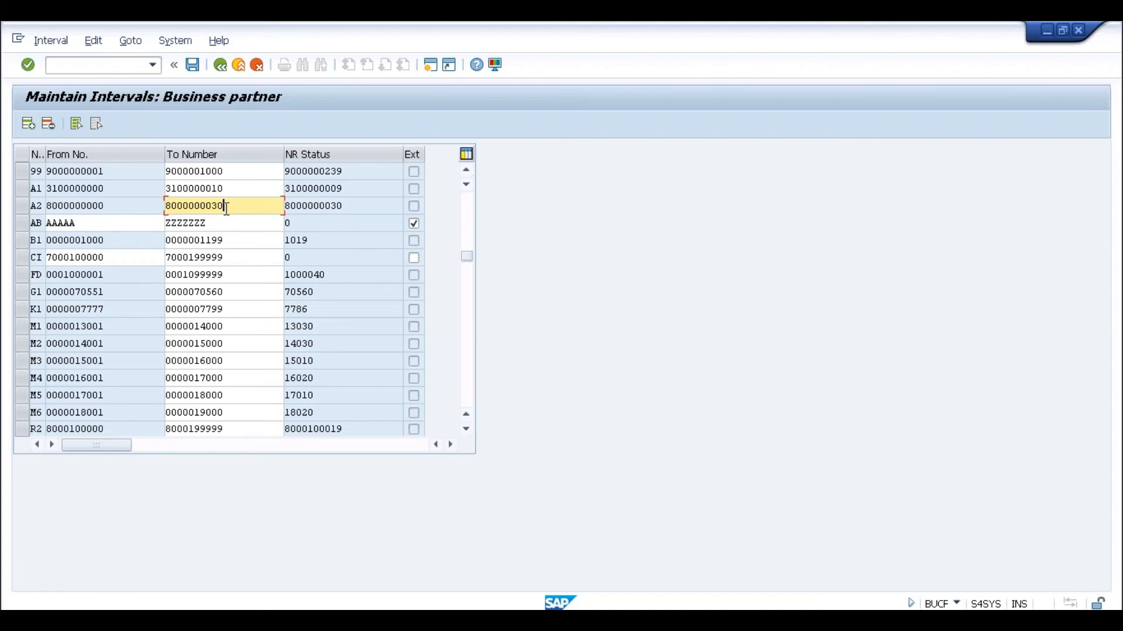
left_click(37, 207)
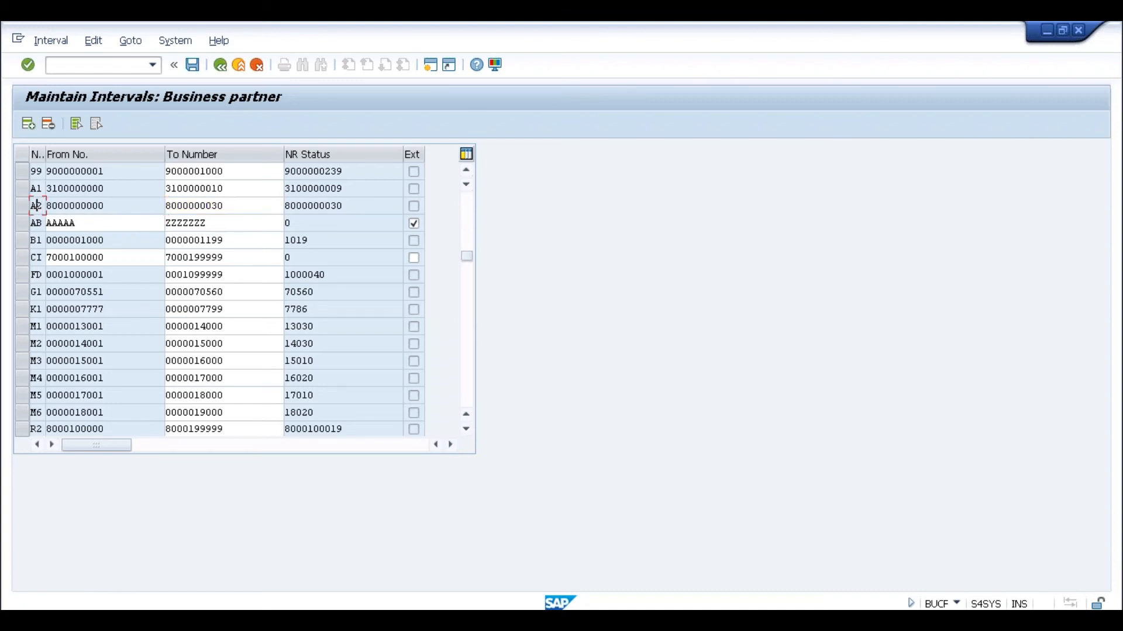
left_click(72, 208)
key("shift+Tab")
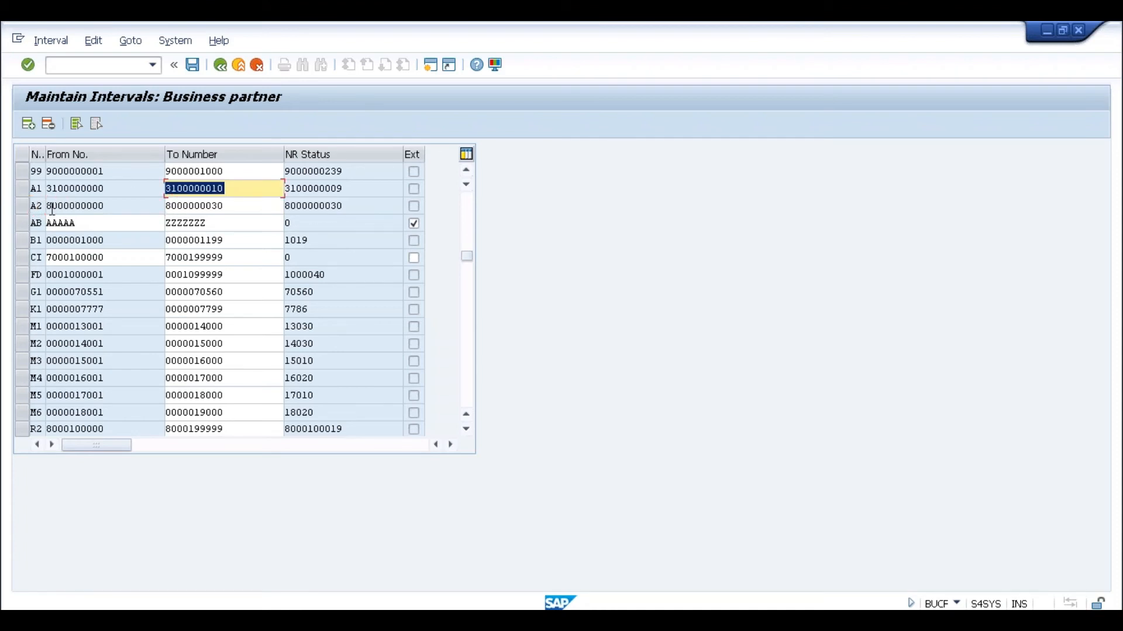
left_click(39, 206)
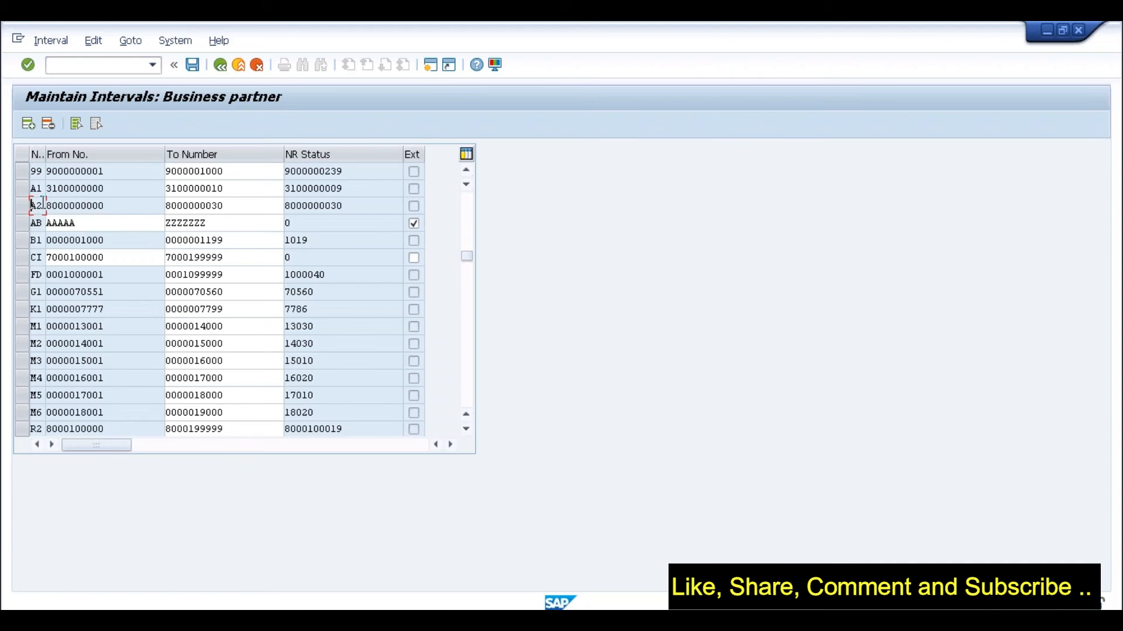
left_click(113, 212)
left_click(47, 206)
left_click_drag(224, 206, 166, 207)
left_click(166, 206)
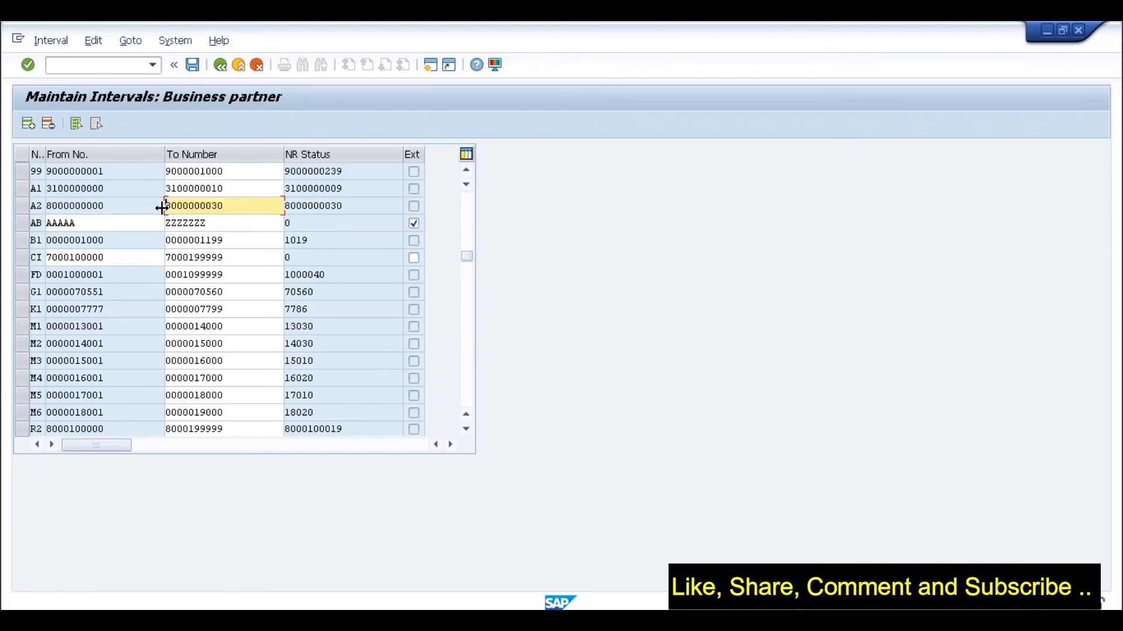
left_click(115, 209)
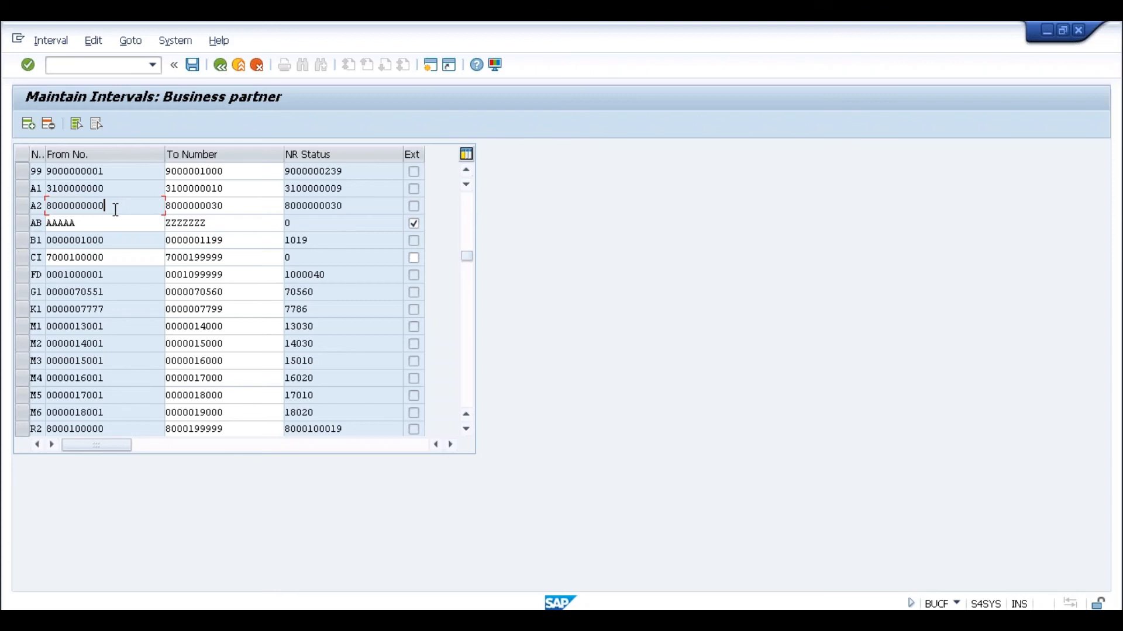
left_click(258, 207)
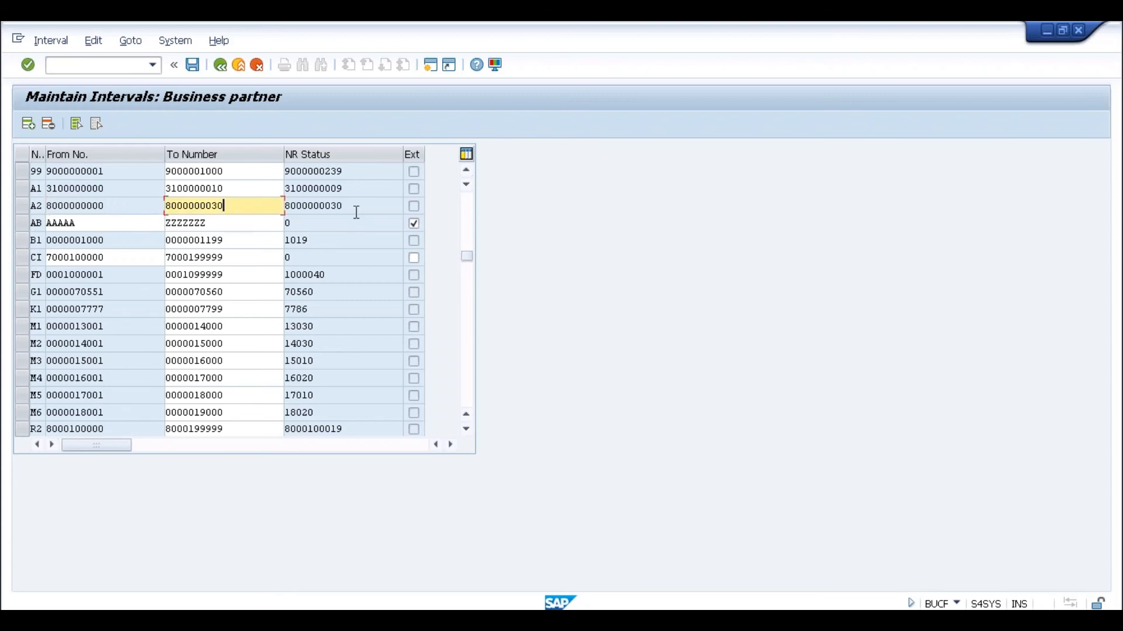
left_click(109, 203)
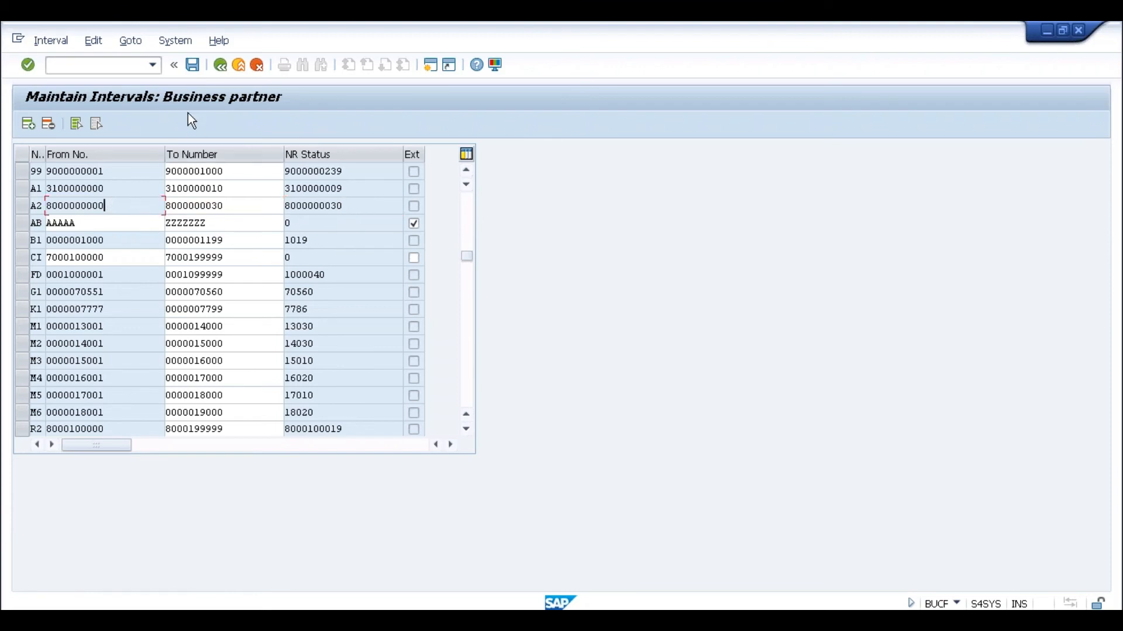
left_click(346, 207)
key("Tab")
key("alt+Tab")
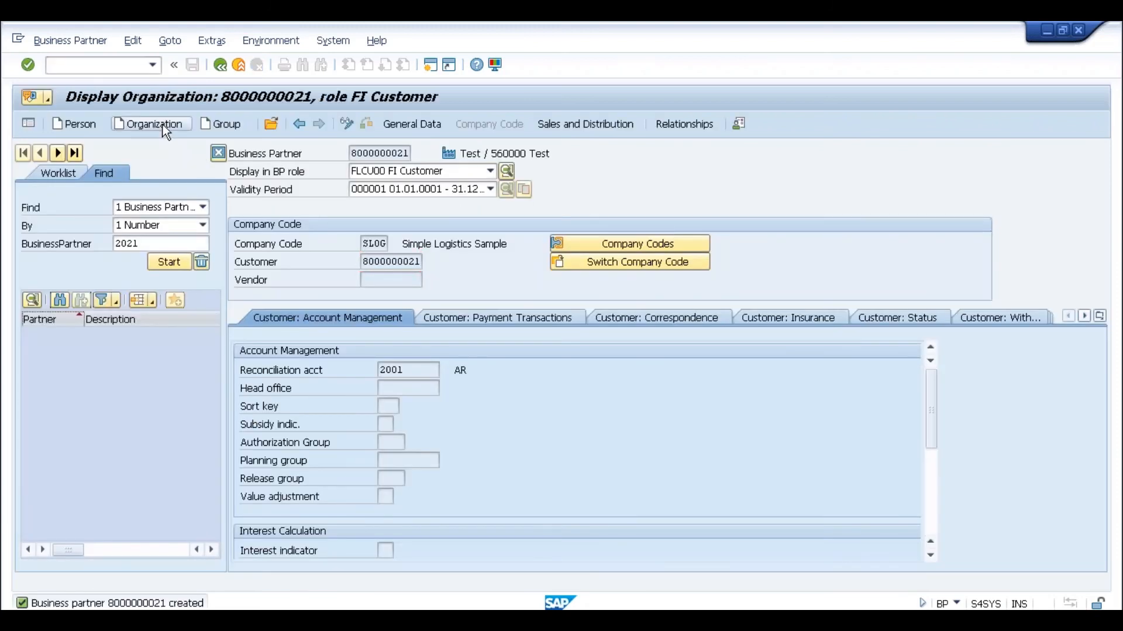
- Start a new organization in BP, inspect its empty number field, then return to the intervals
left_click(162, 125)
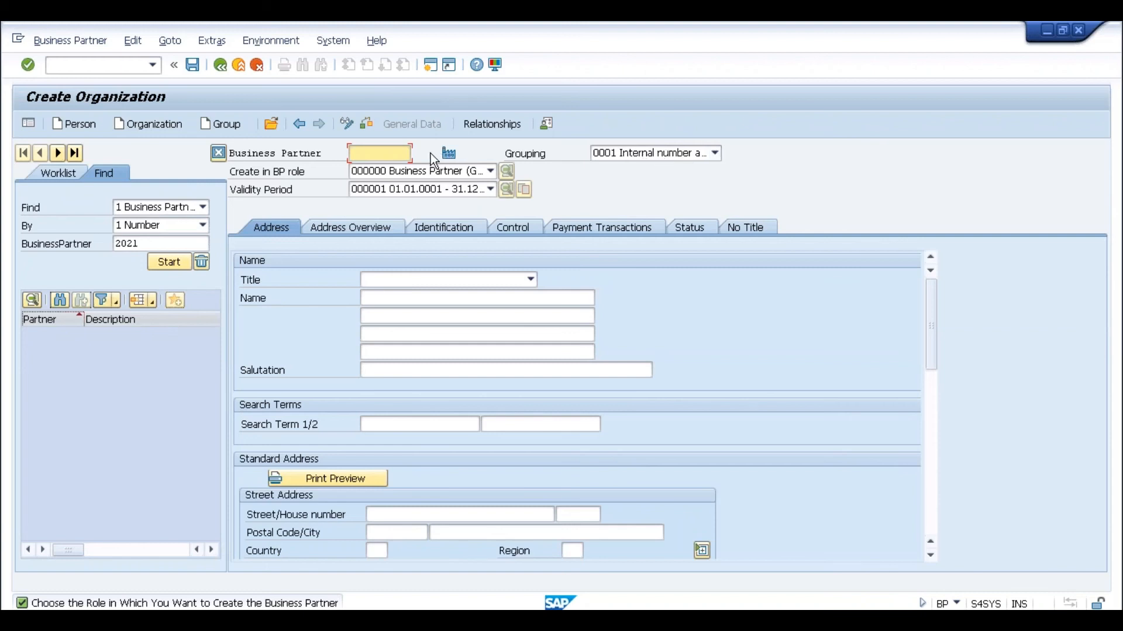
left_click(385, 150)
key("alt+Tab")
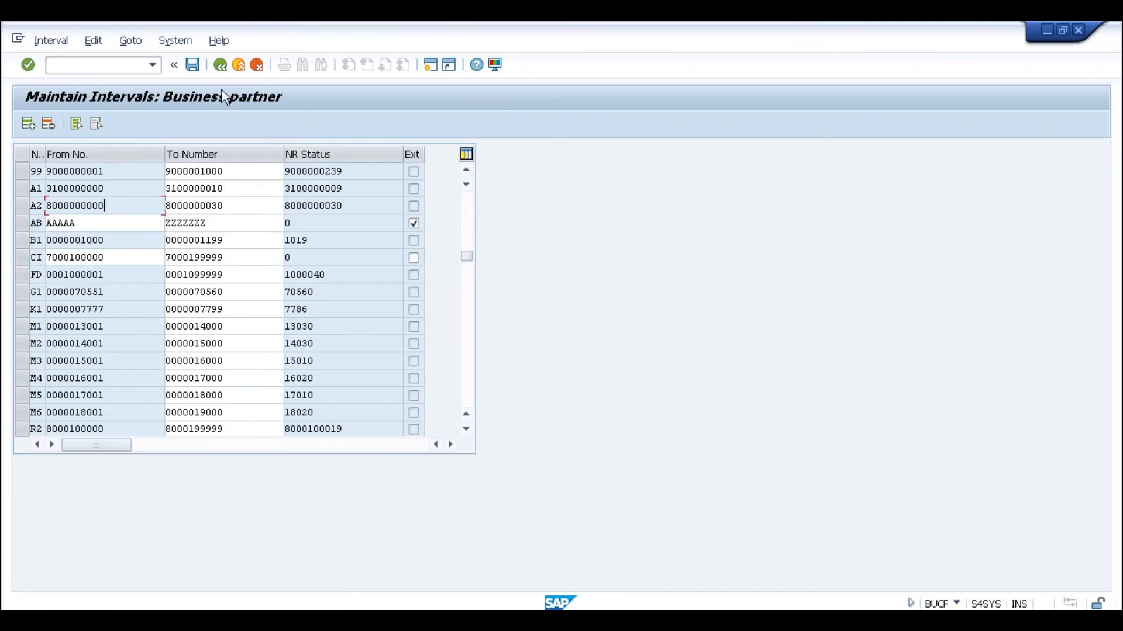
left_click(221, 66)
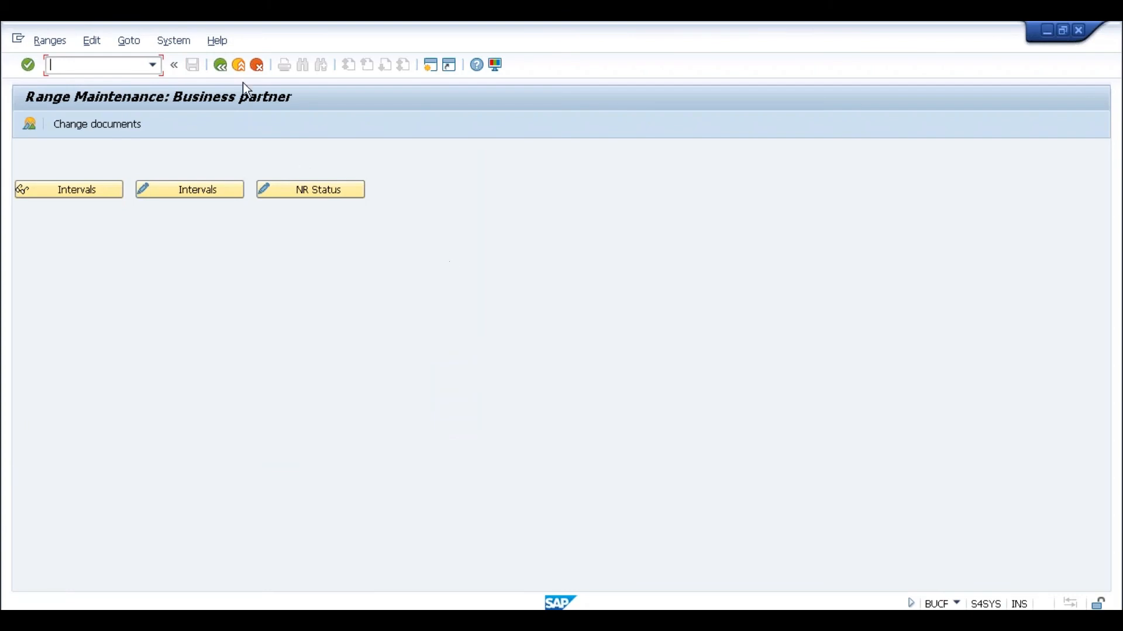
- Back out to the IMG and open Create Number Ranges for Customer Accounts under AR/AP
left_click(216, 63)
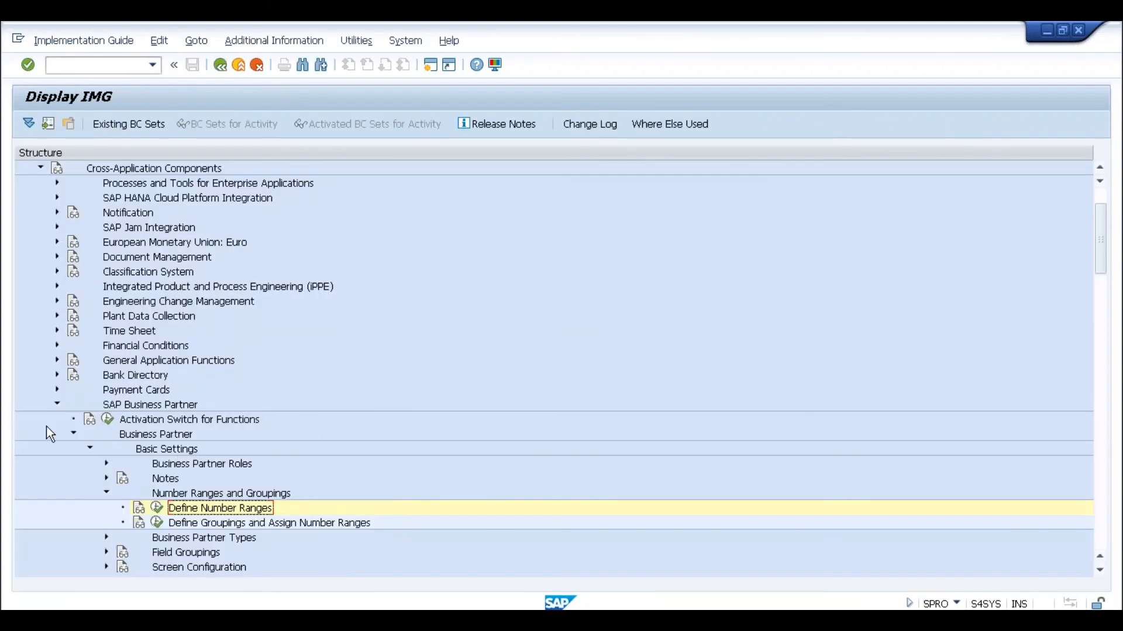
left_click(1100, 403)
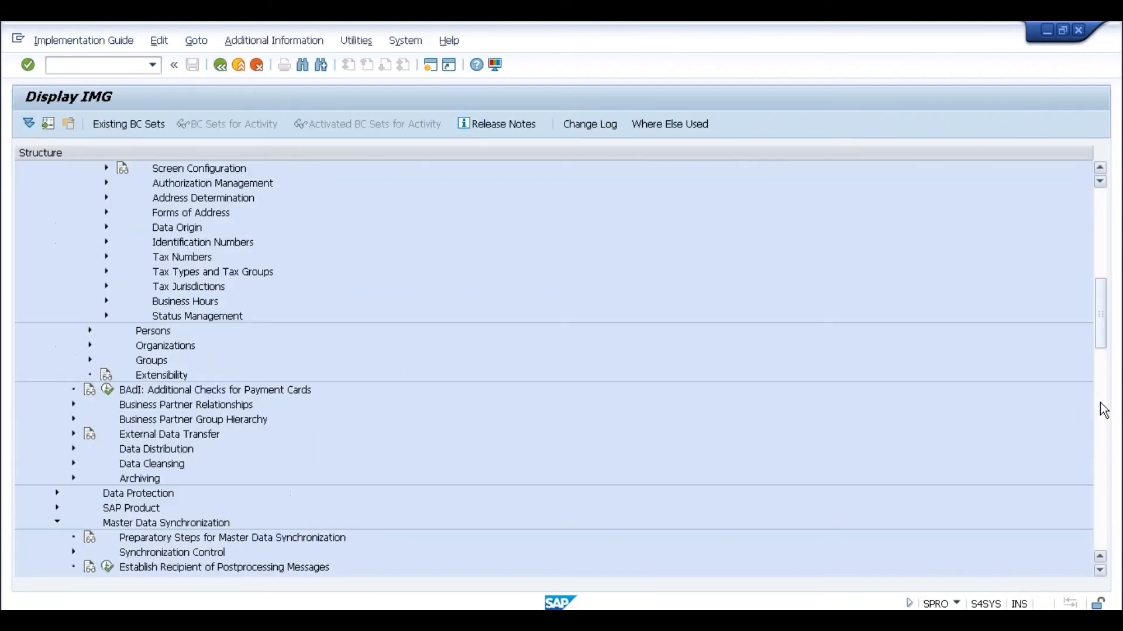
left_click(1104, 409)
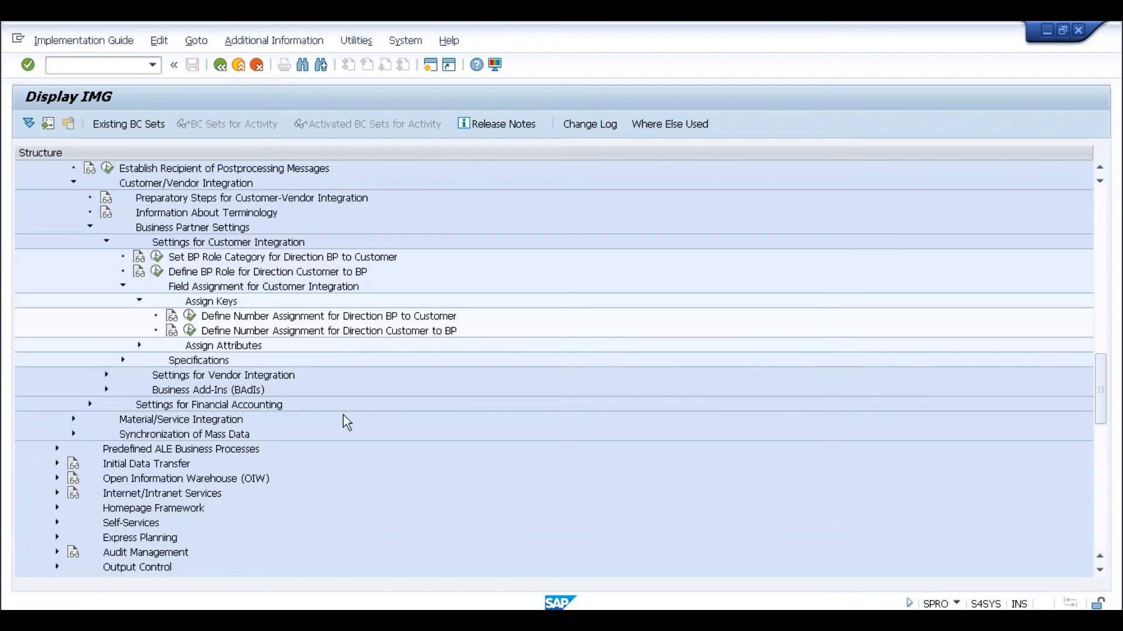
left_click(1097, 486)
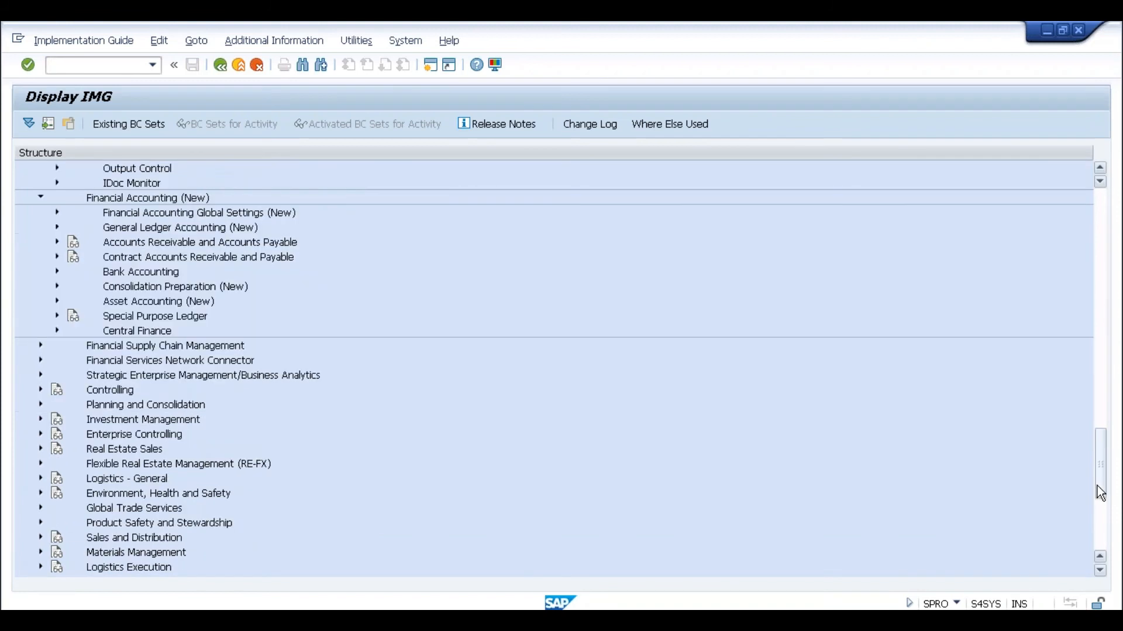
left_click(56, 242)
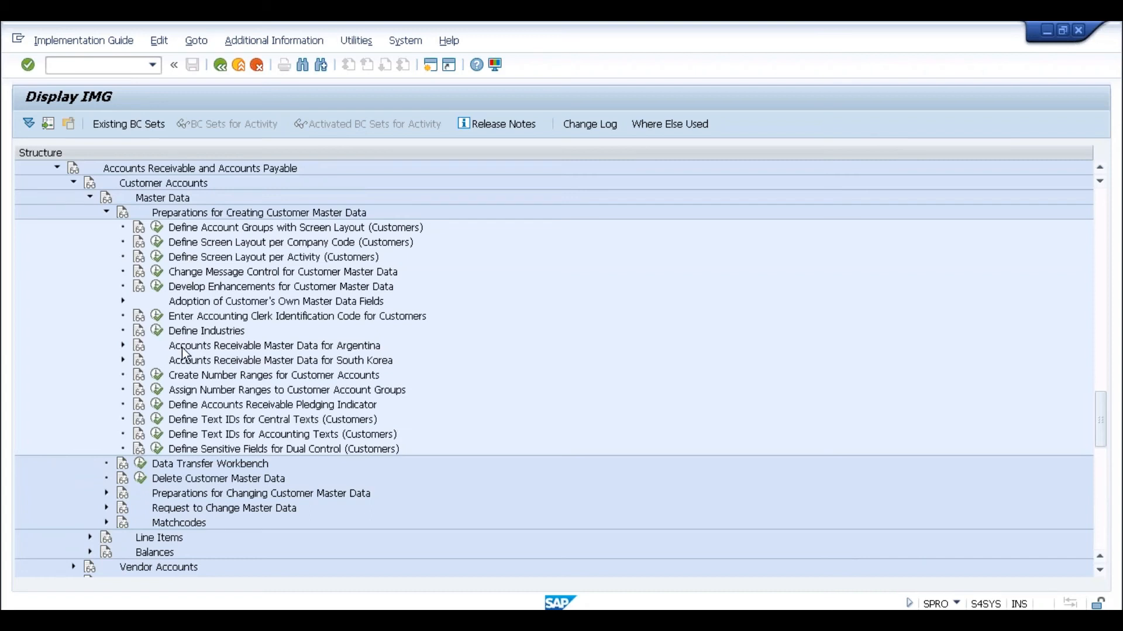
left_click(156, 375)
left_click(198, 191)
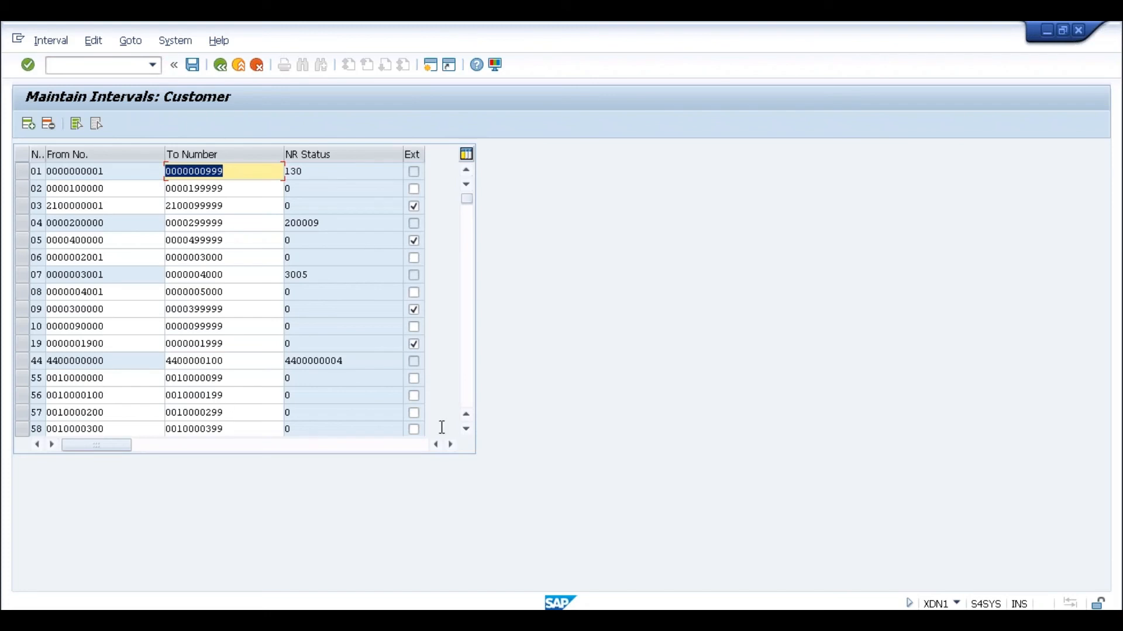
left_click(465, 379)
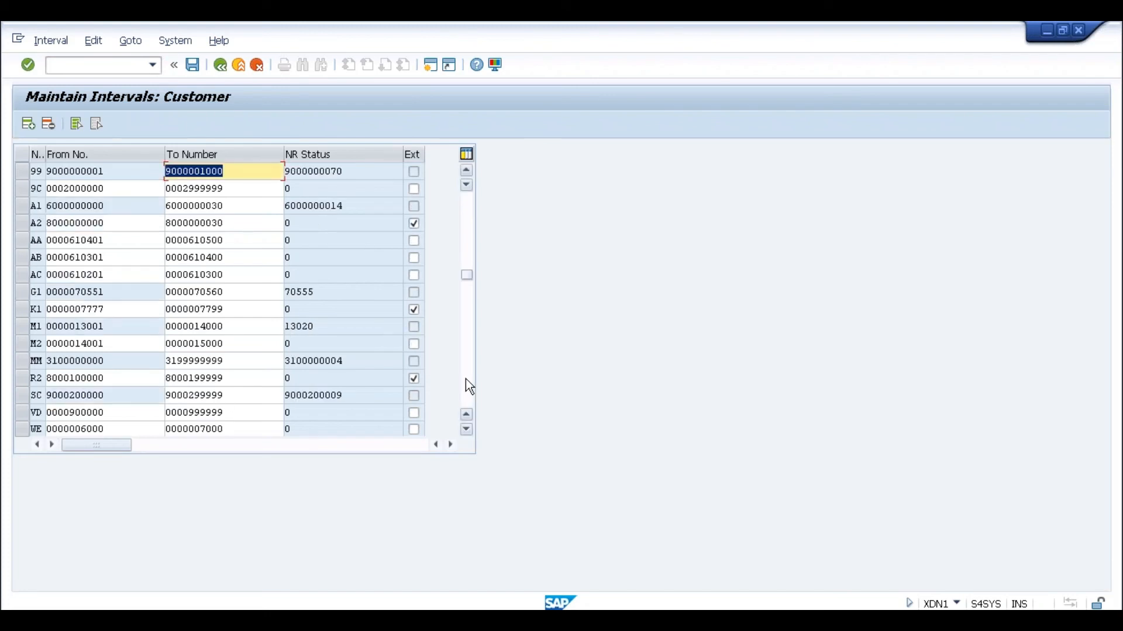
left_click(125, 223)
left_click(310, 225)
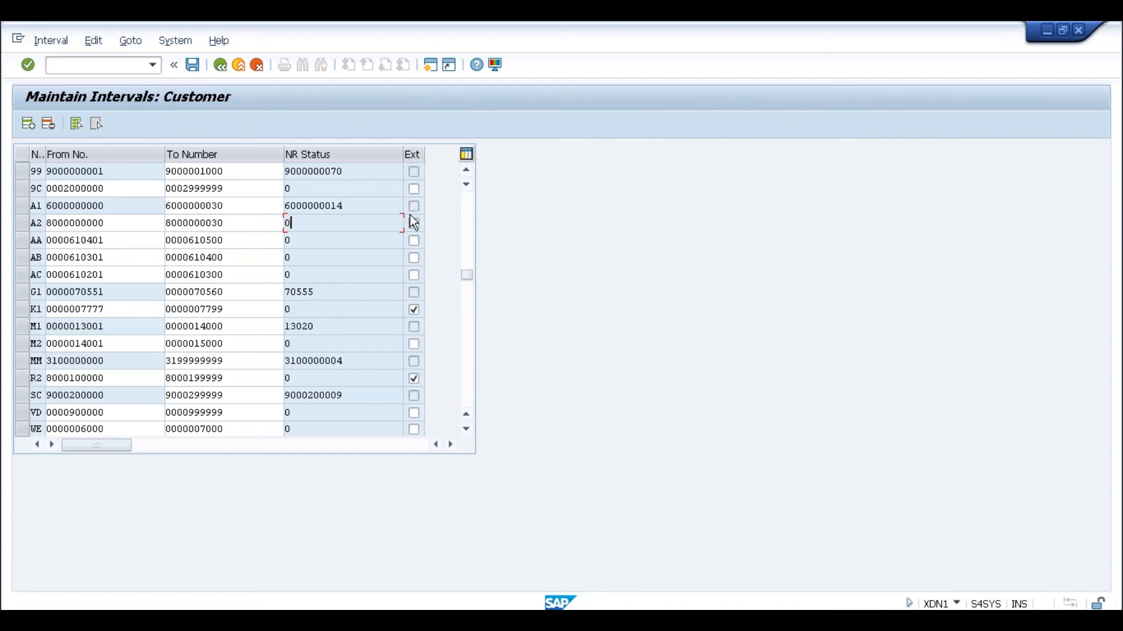
left_click(295, 620)
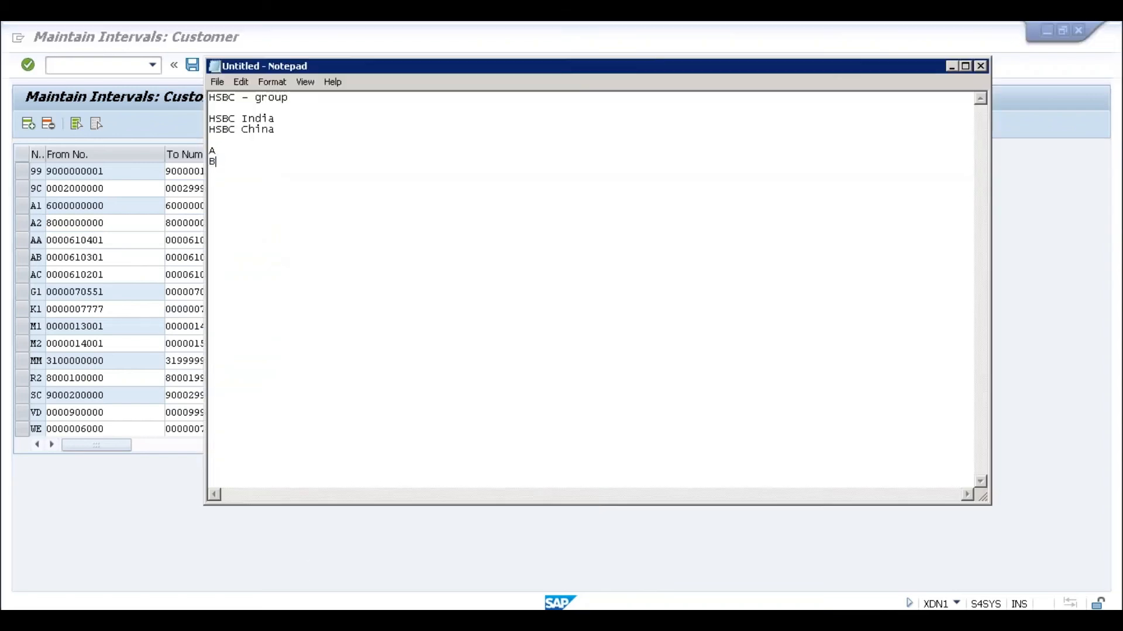
- Clear the old HSBC notes from Notepad
left_click_drag(232, 168, 209, 98)
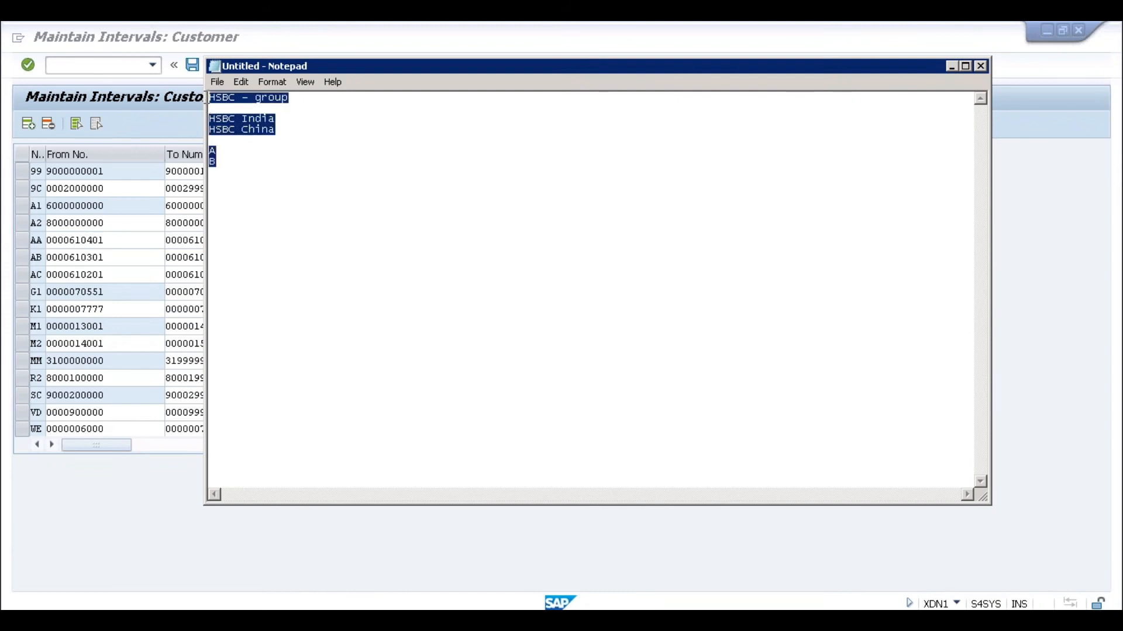
left_click(210, 99)
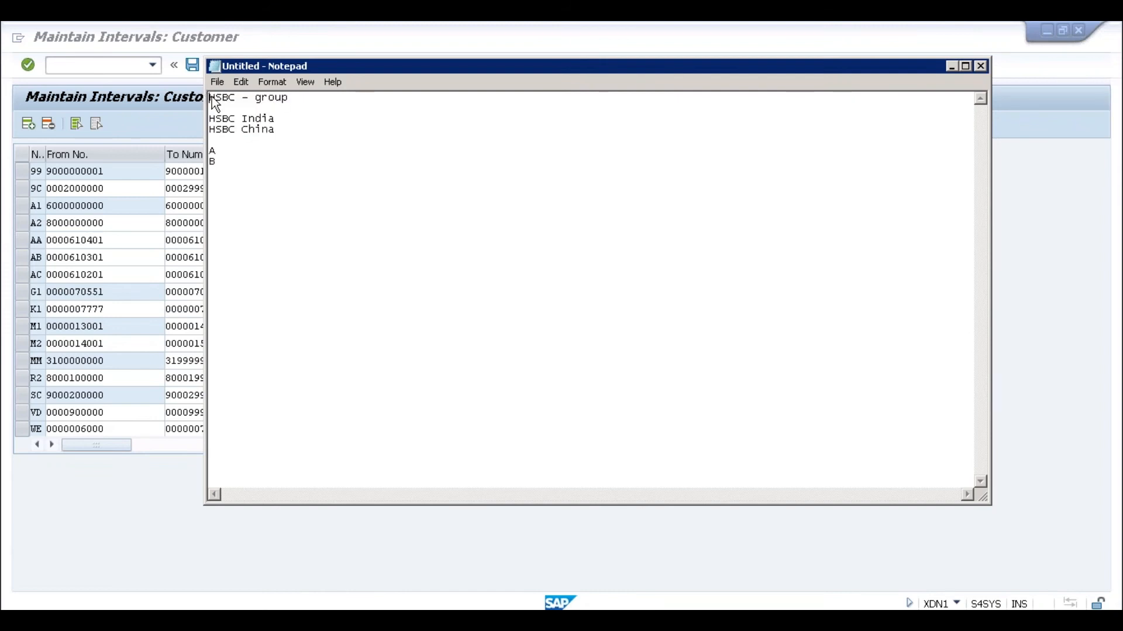
left_click_drag(224, 124, 232, 161)
key("ctrl+x")
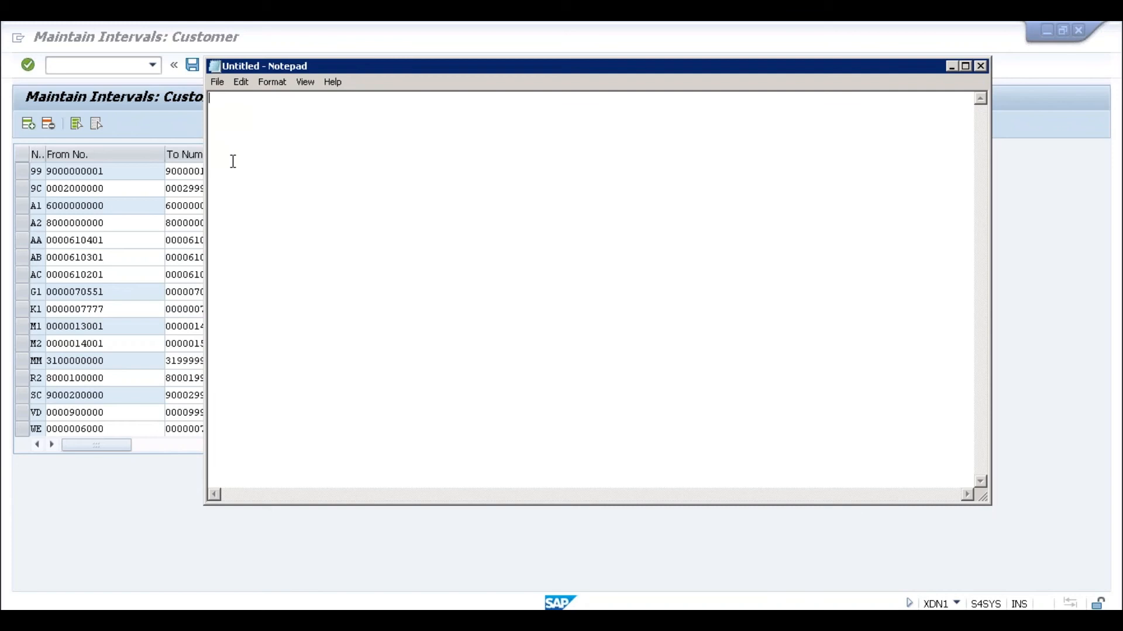
- Write lines pairing Business Partner 1 with Customer 1 and BP 2 with Customer 2
type("Business Partner :")
type("1")
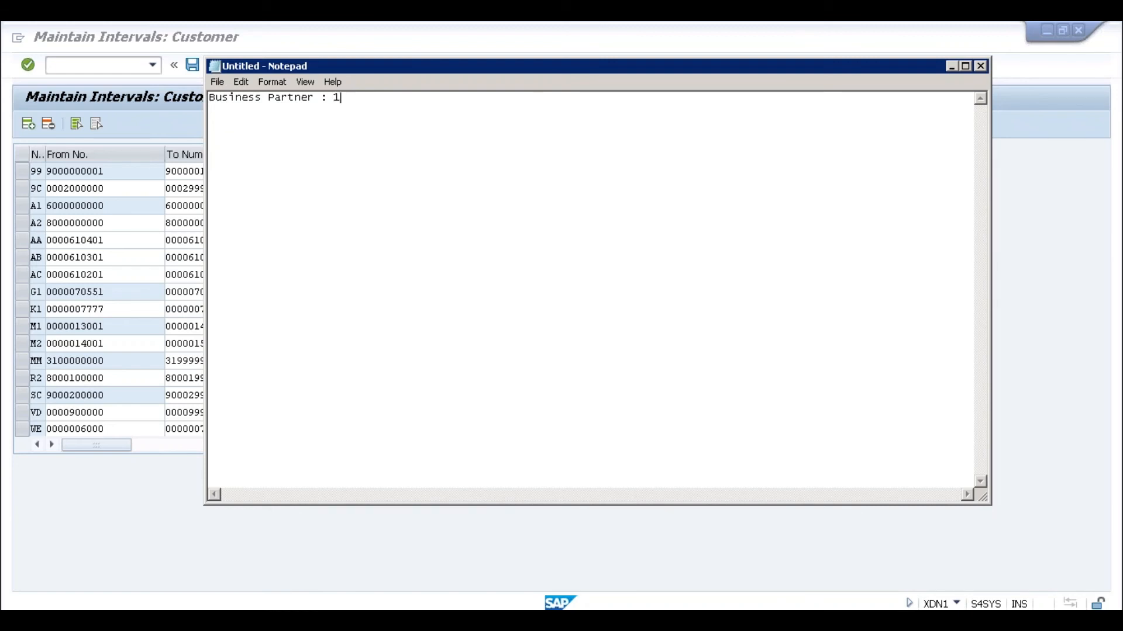
key("Tab")
type("C")
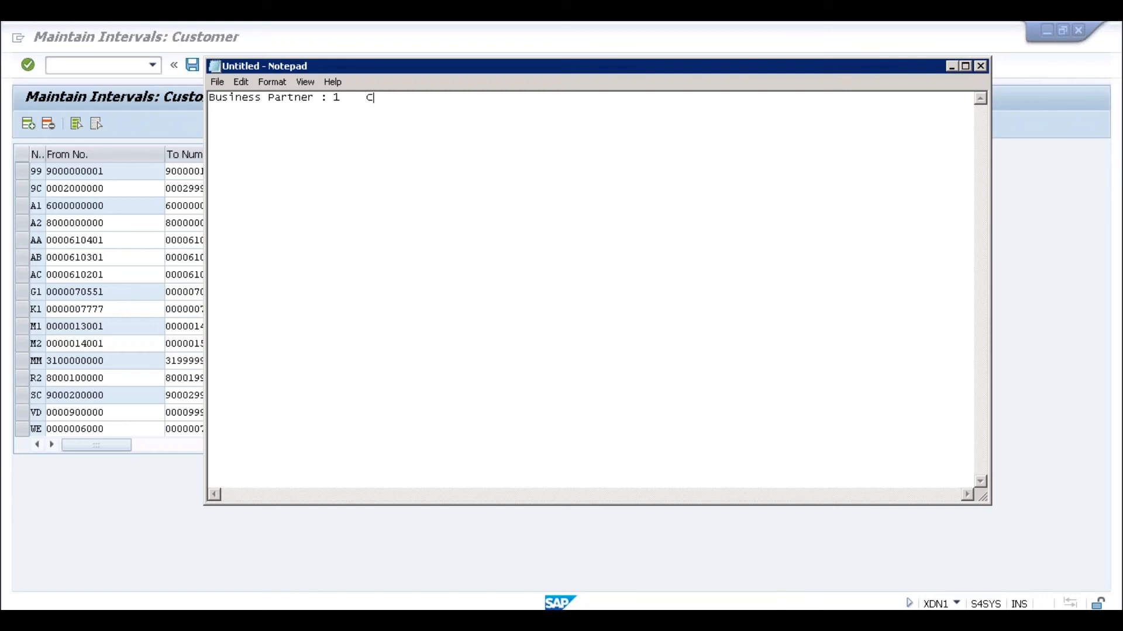
type("ustomer :1")
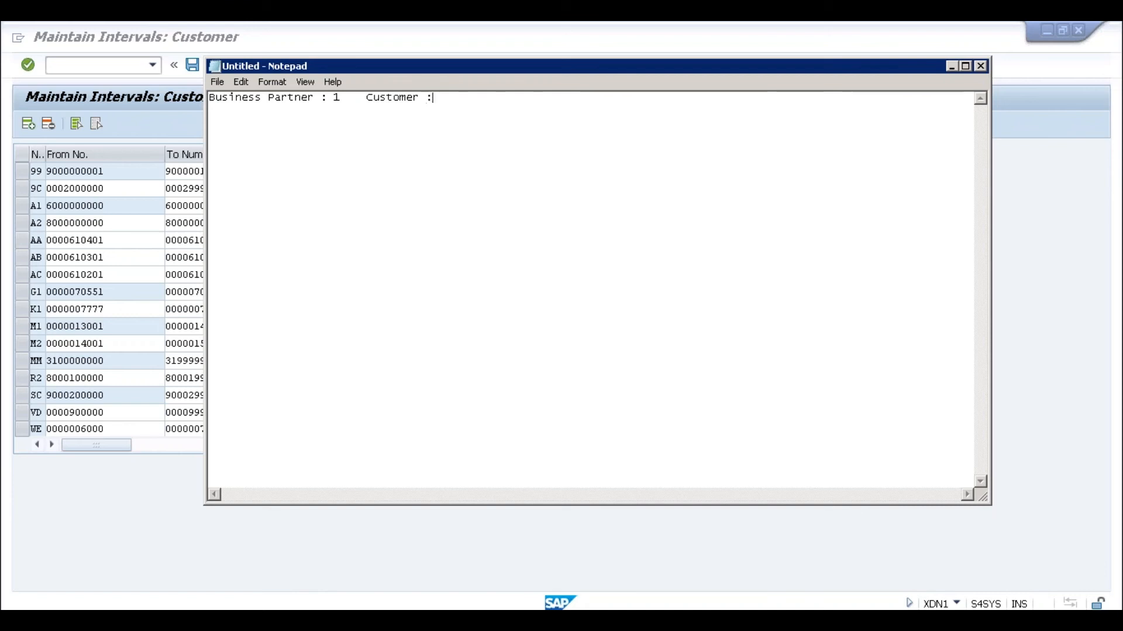
key("Return")
type("BP 2")
key("Tab")
type("Customer 2")
- Add lines for BP3 and BP 4 with Customer 4, fixing typos along the way
key("Return")
type("BP3")
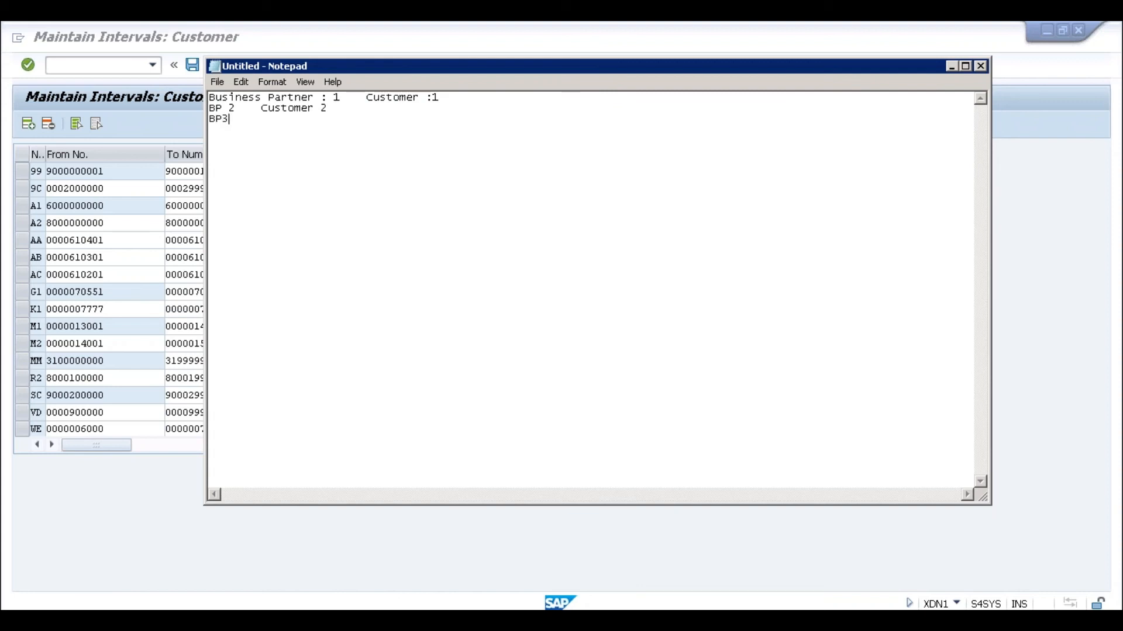
key("Tab")
key("Return")
type("BP4")
key("Tab")
type("Customer 3")
left_click(223, 128)
mouse_move(330, 129)
left_mouse_down()
mouse_move(274, 130)
mouse_move(330, 129)
left_mouse_up()
left_click(287, 129)
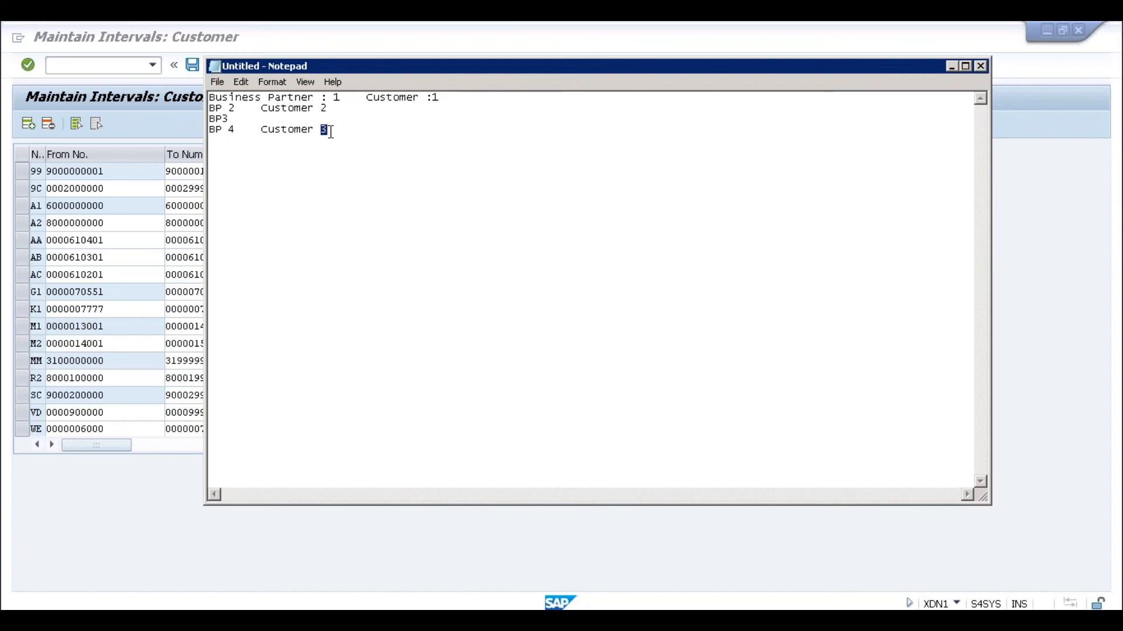
key("BackSpace")
type("4")
key("alt+Tab")
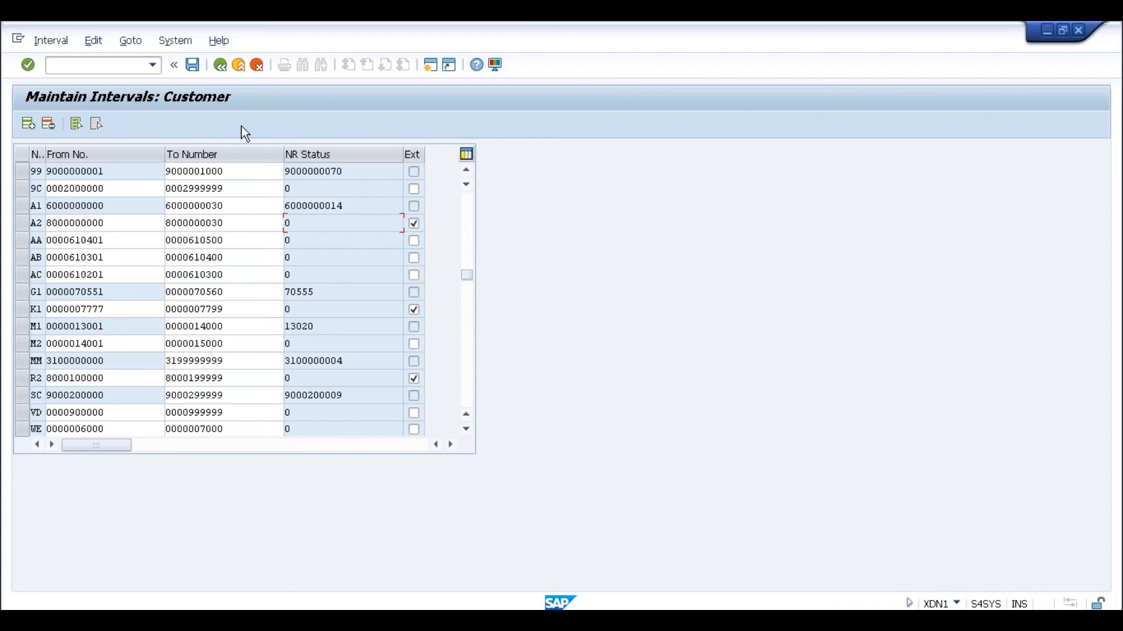
left_click(238, 68)
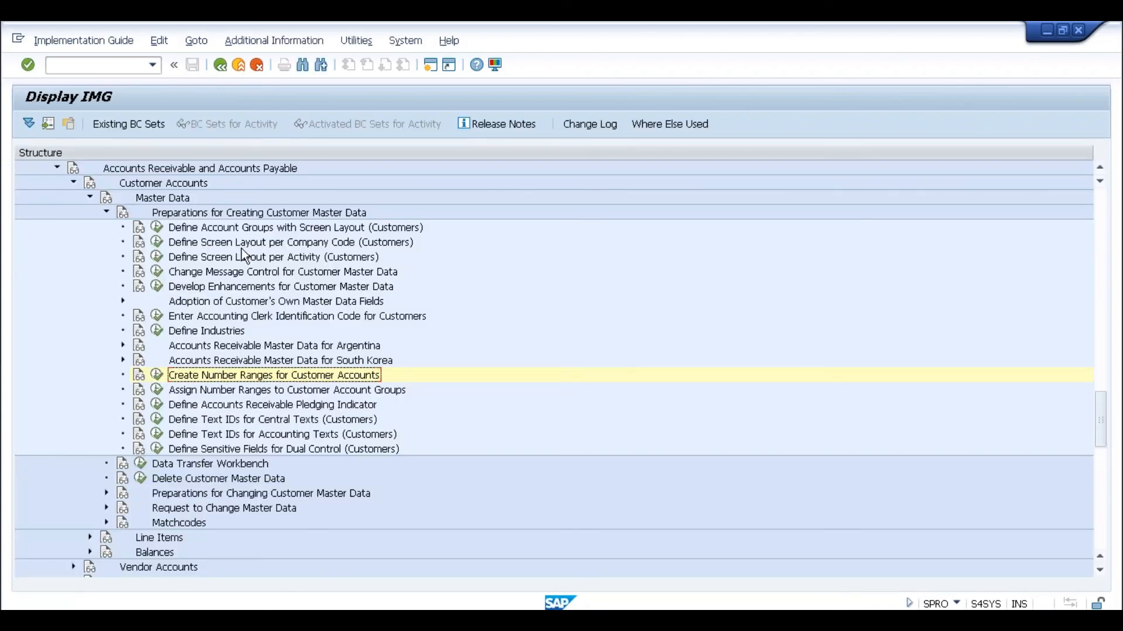
left_click(58, 169)
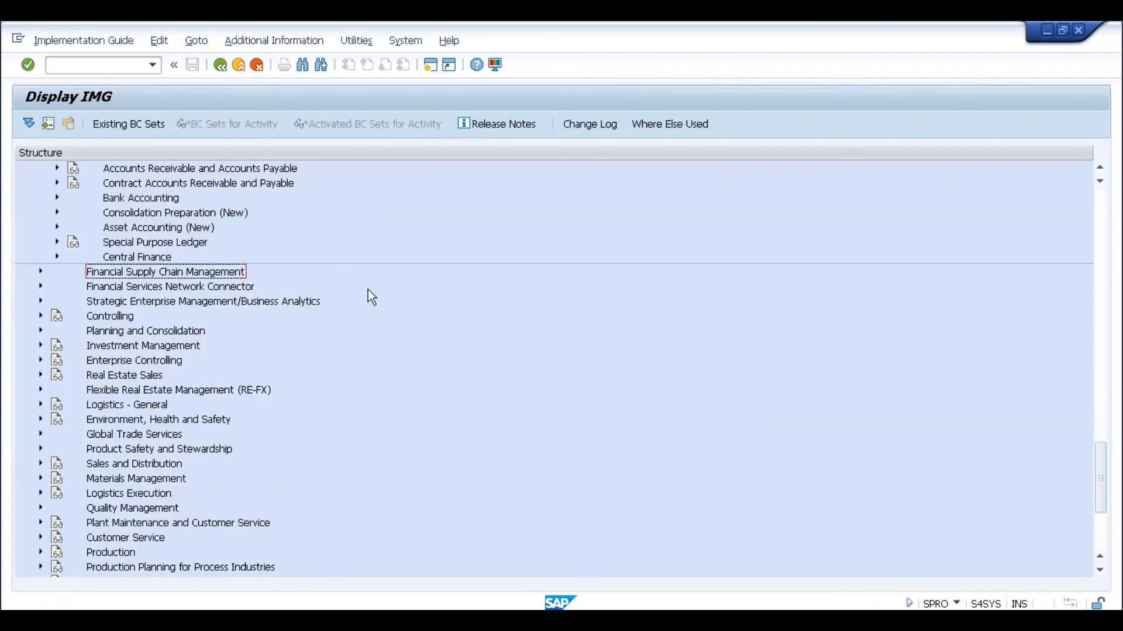
left_click(1099, 250)
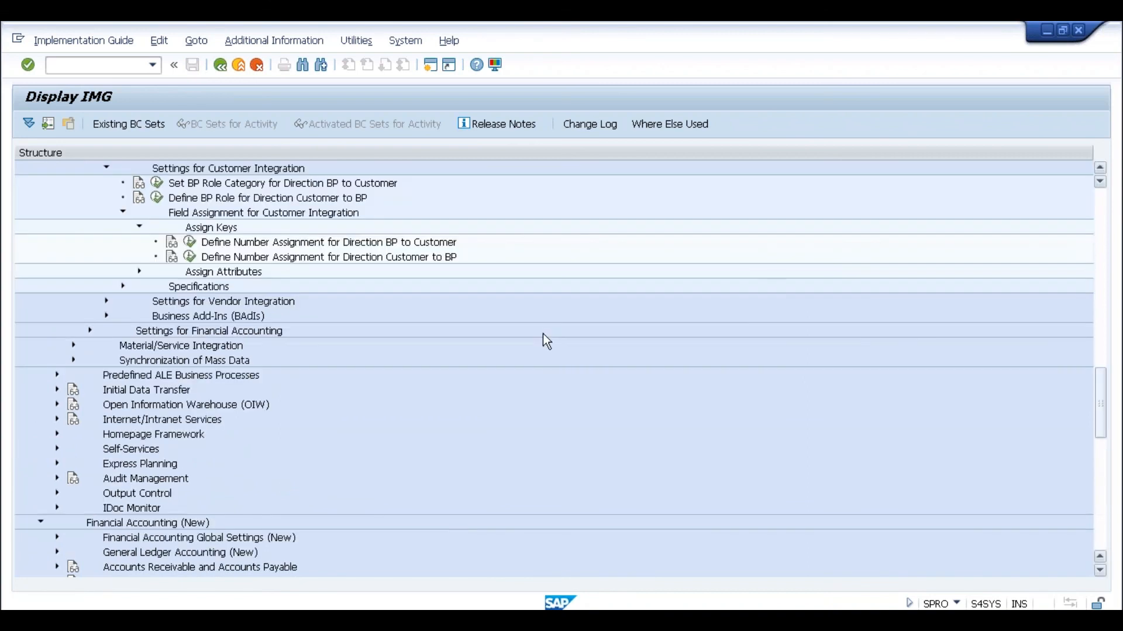
left_click(1100, 215)
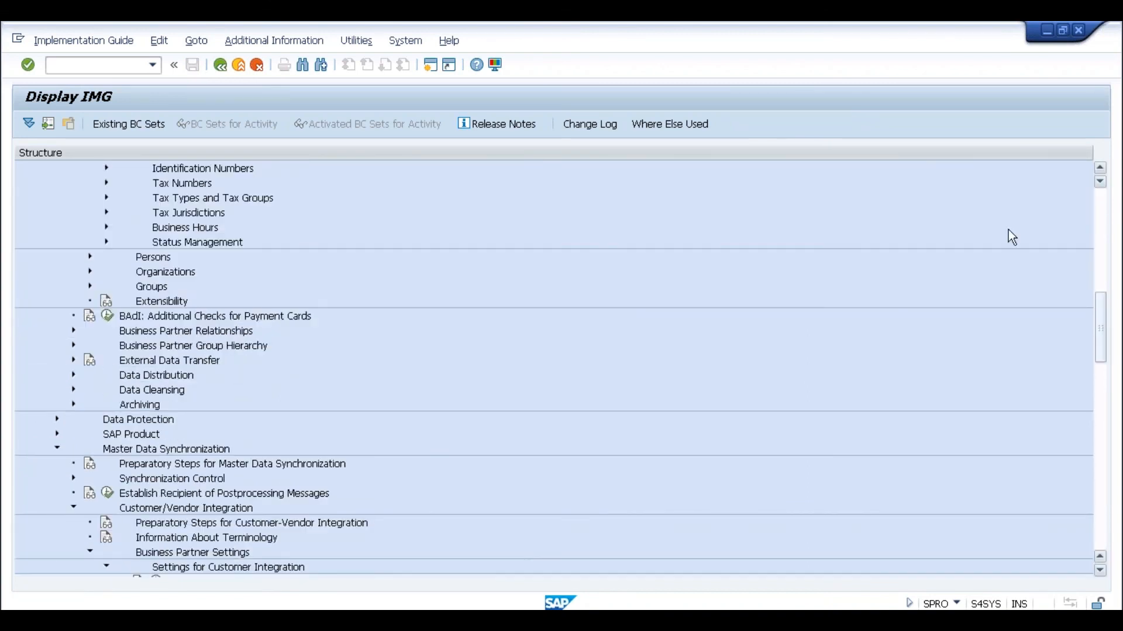
left_click(1097, 221)
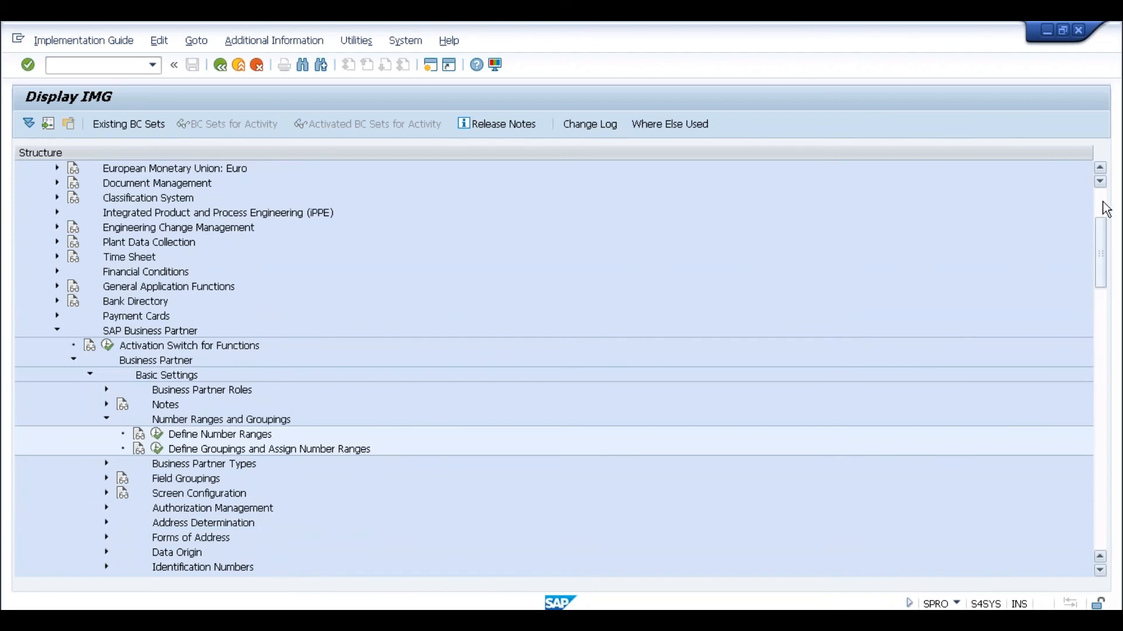
left_click(1097, 216)
key("alt+Tab")
key("alt+Tab")
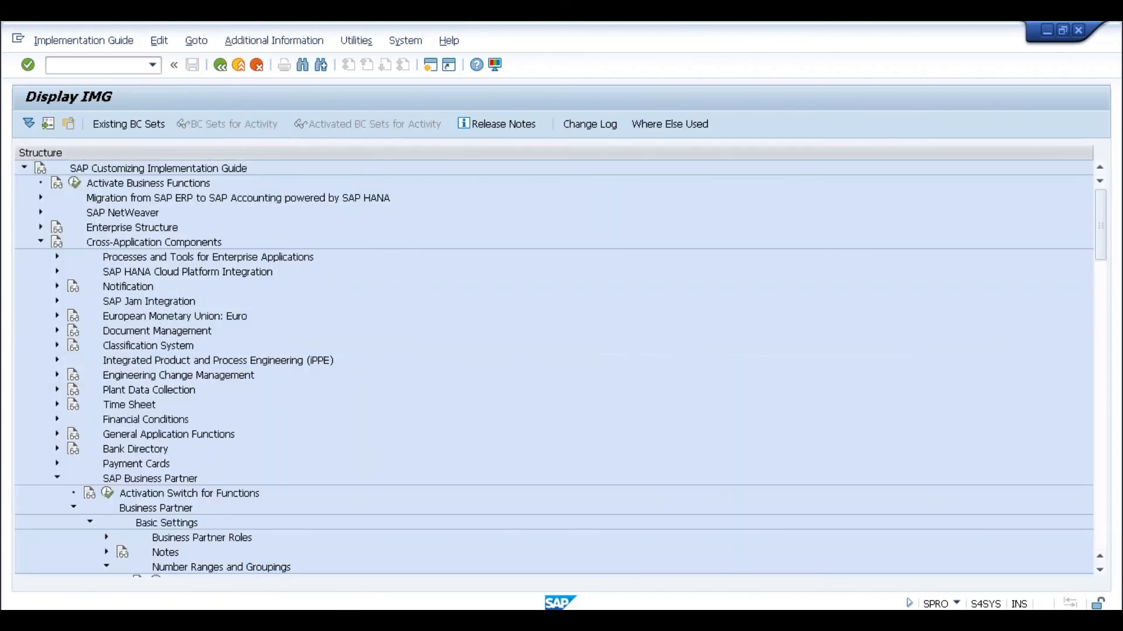
left_click(1099, 441)
- Open Define Number Assignment for Direction BP to Vendor under Vendor Integration and focus grouping 0001 (GMR3)
left_click(1099, 441)
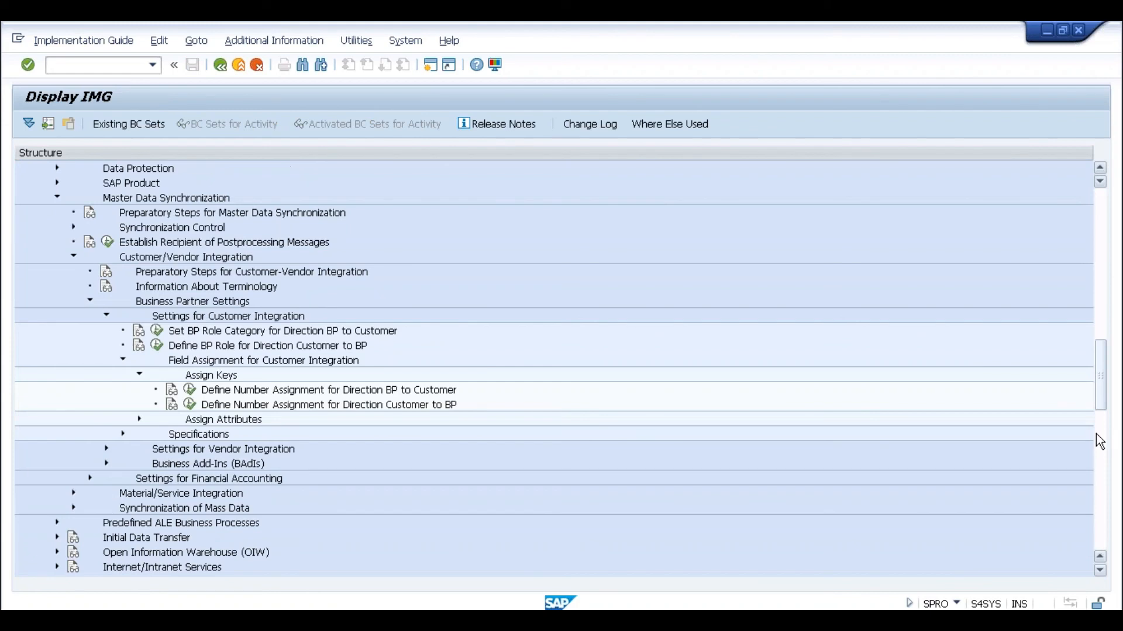
left_click(361, 394)
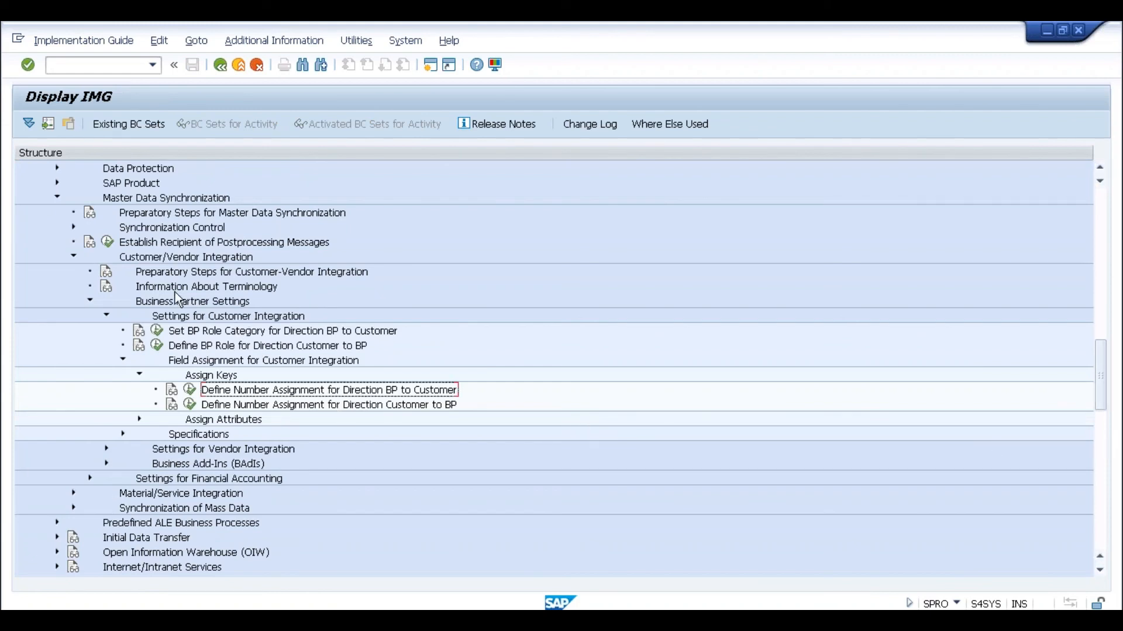
left_click(108, 320)
left_click(104, 335)
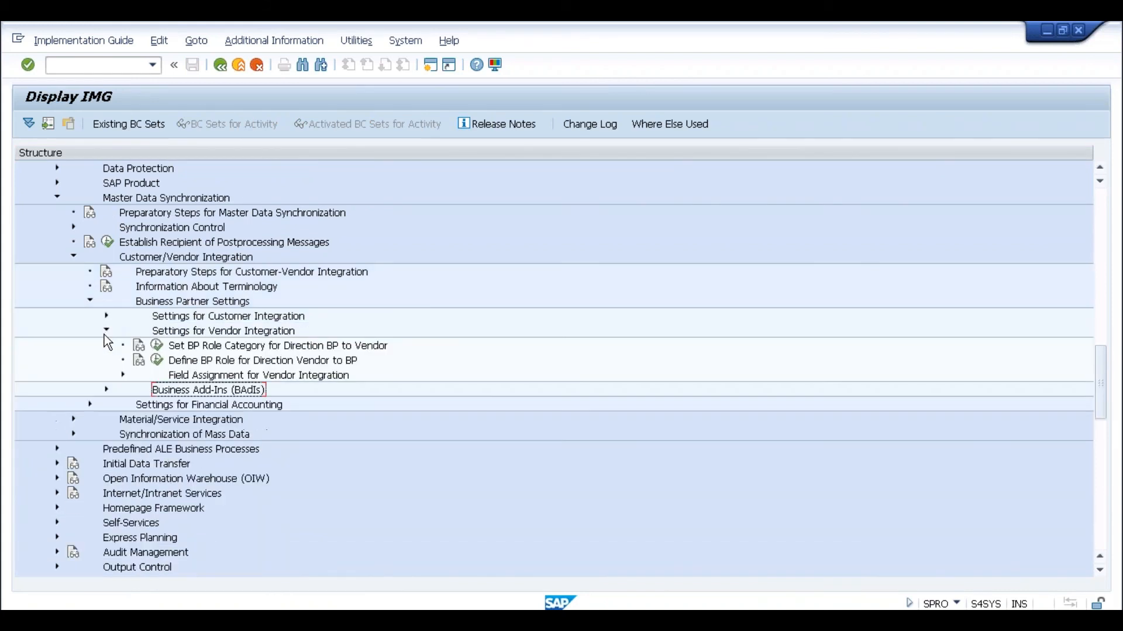
left_click(123, 375)
left_click(137, 389)
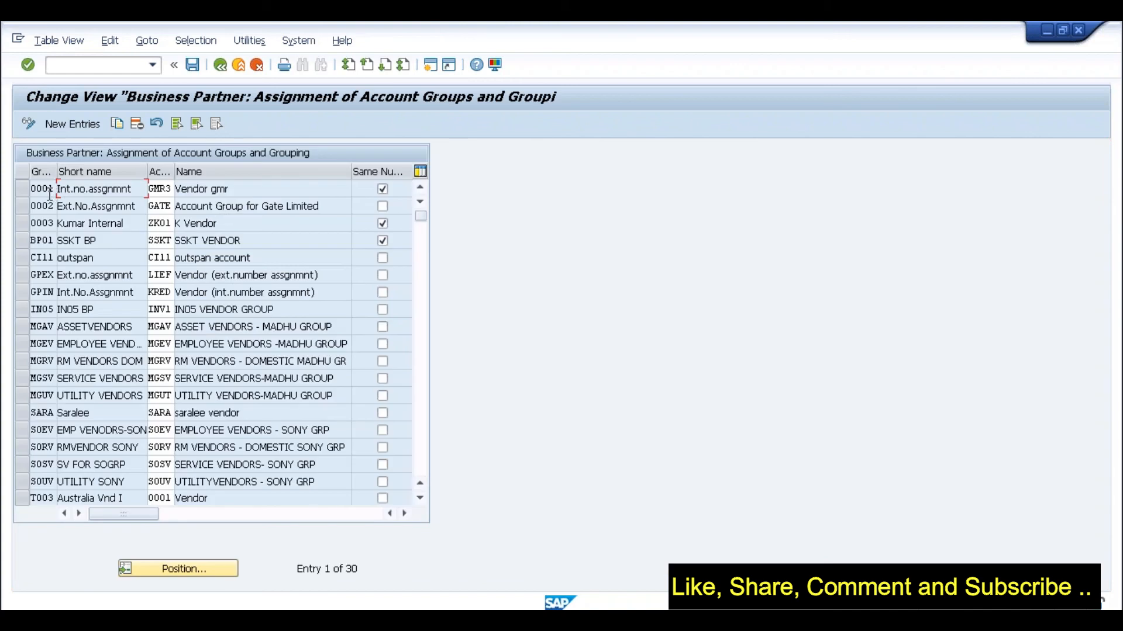
left_click(50, 190)
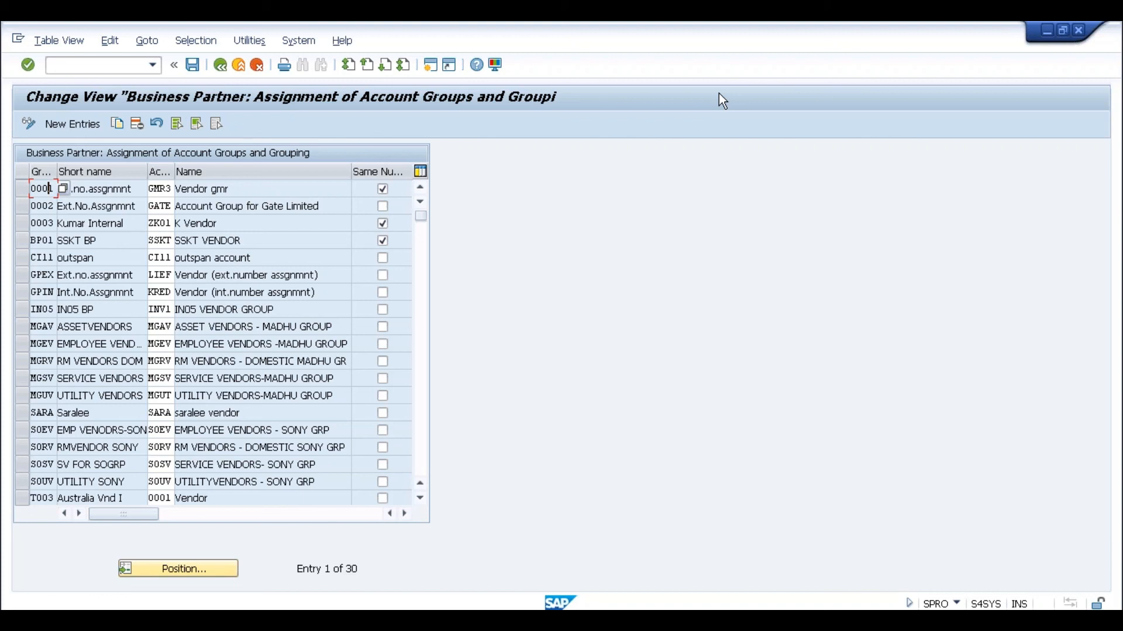
- Switch back to the BP transaction's blank Create Organization window
key("alt+Tab")
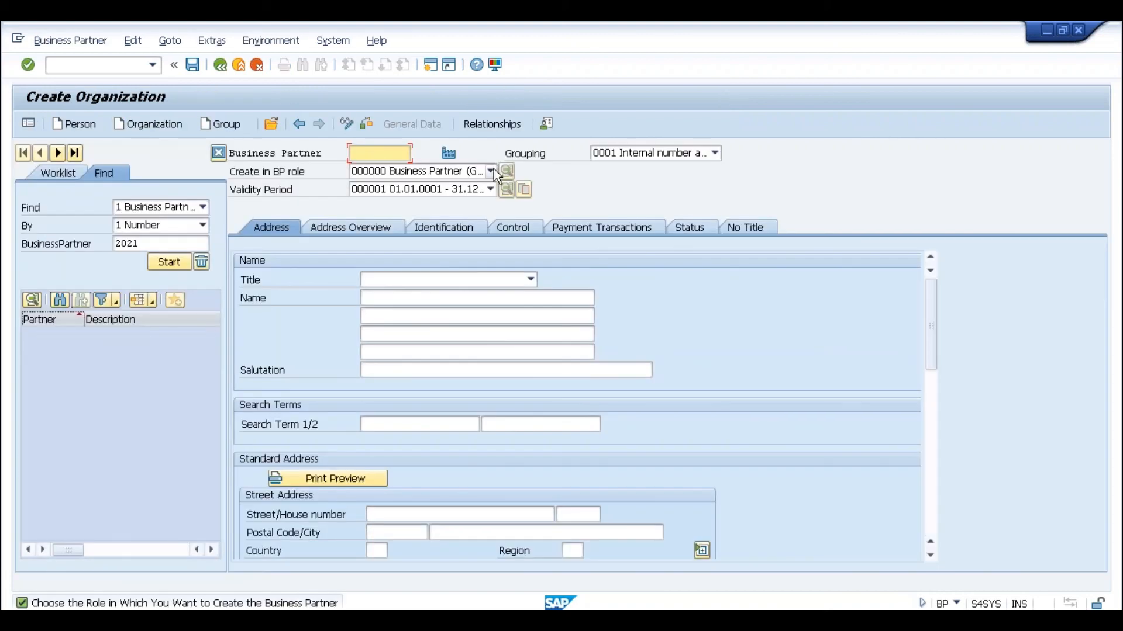
left_click(491, 171)
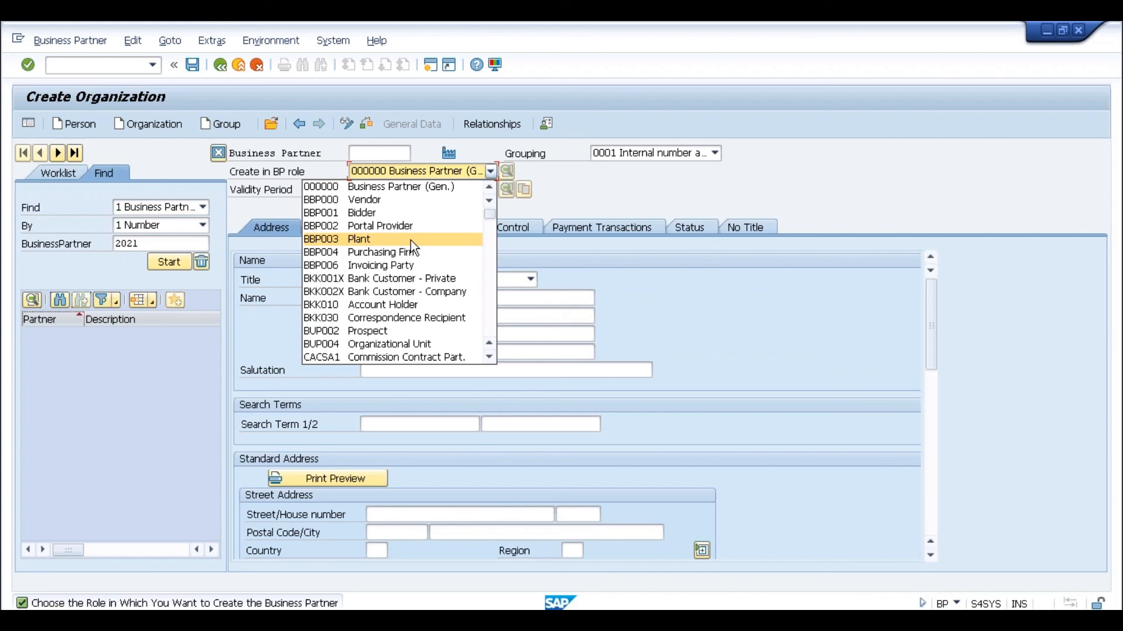
left_click(493, 173)
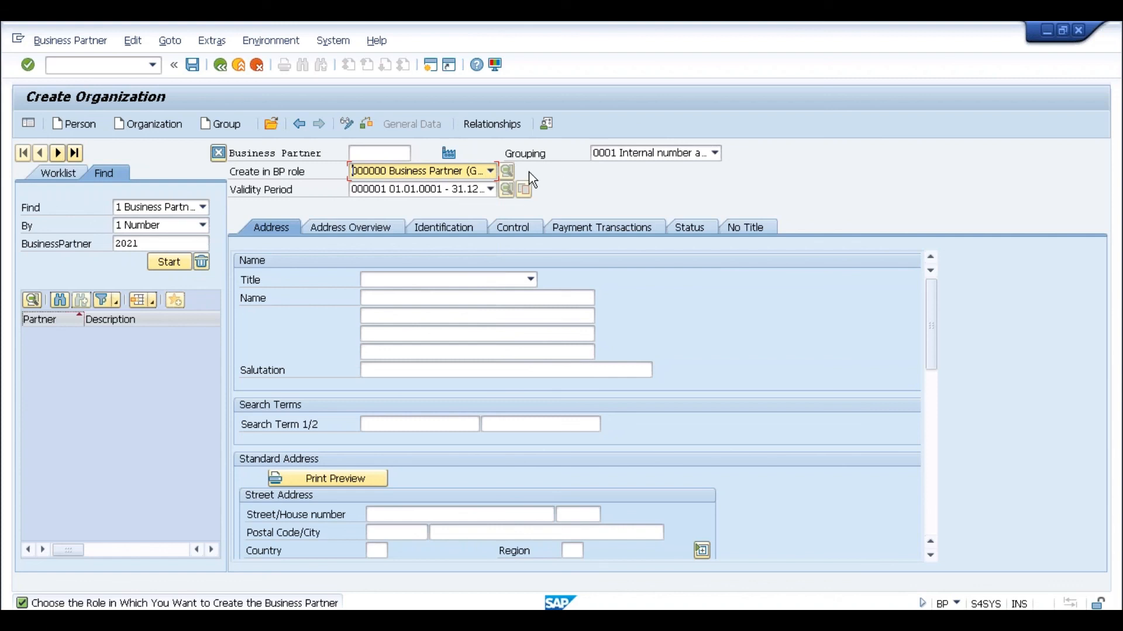
left_click(491, 172)
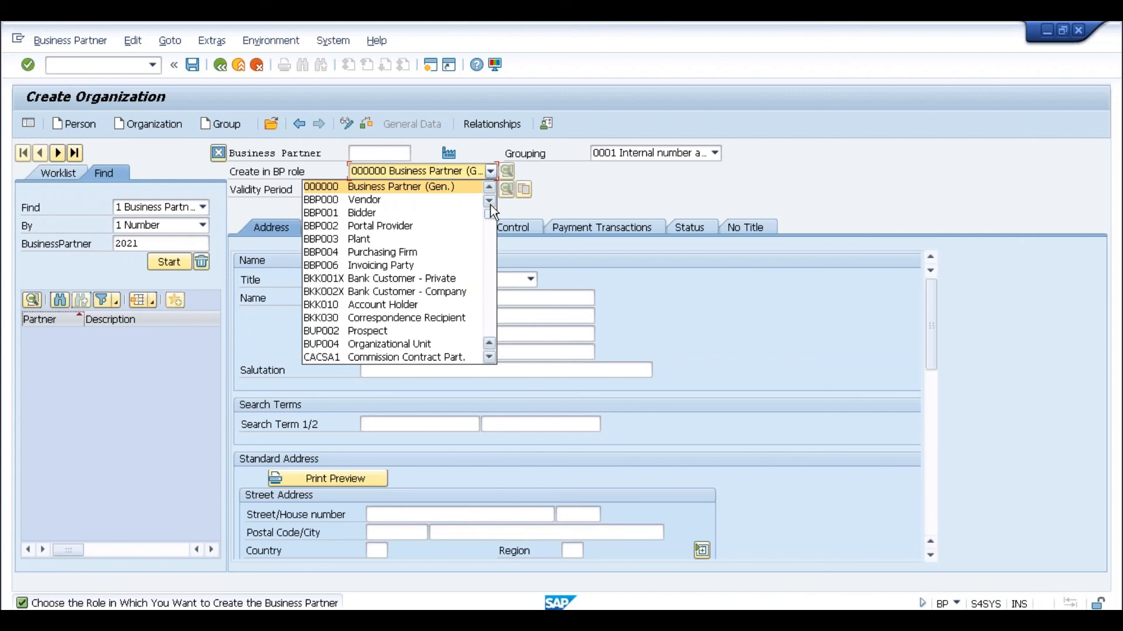
left_click(490, 233)
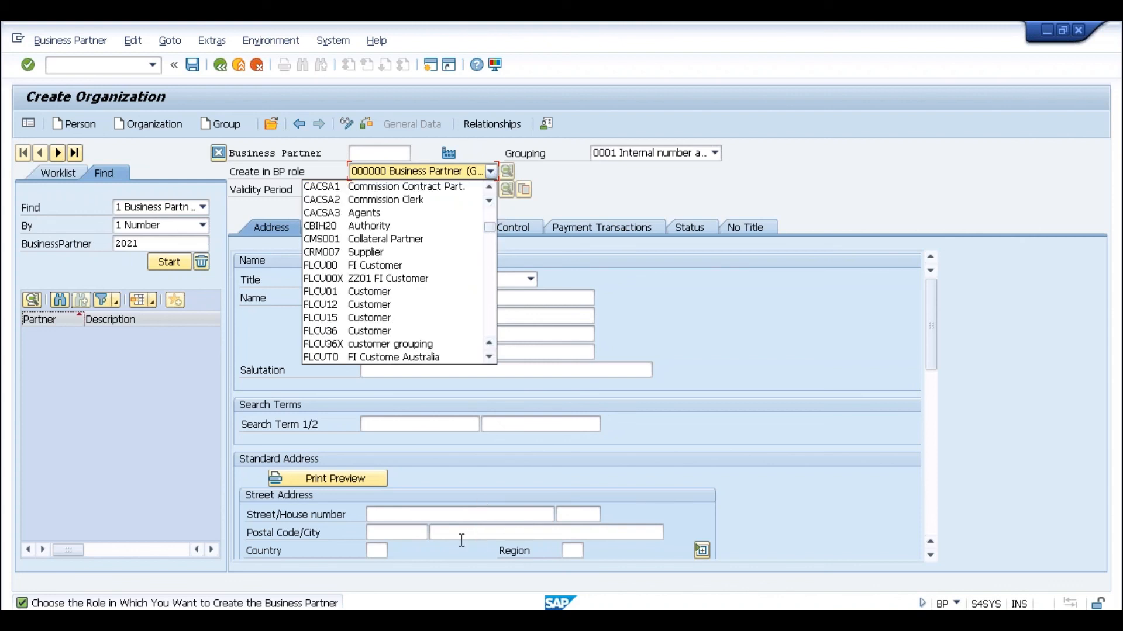
left_click(239, 620)
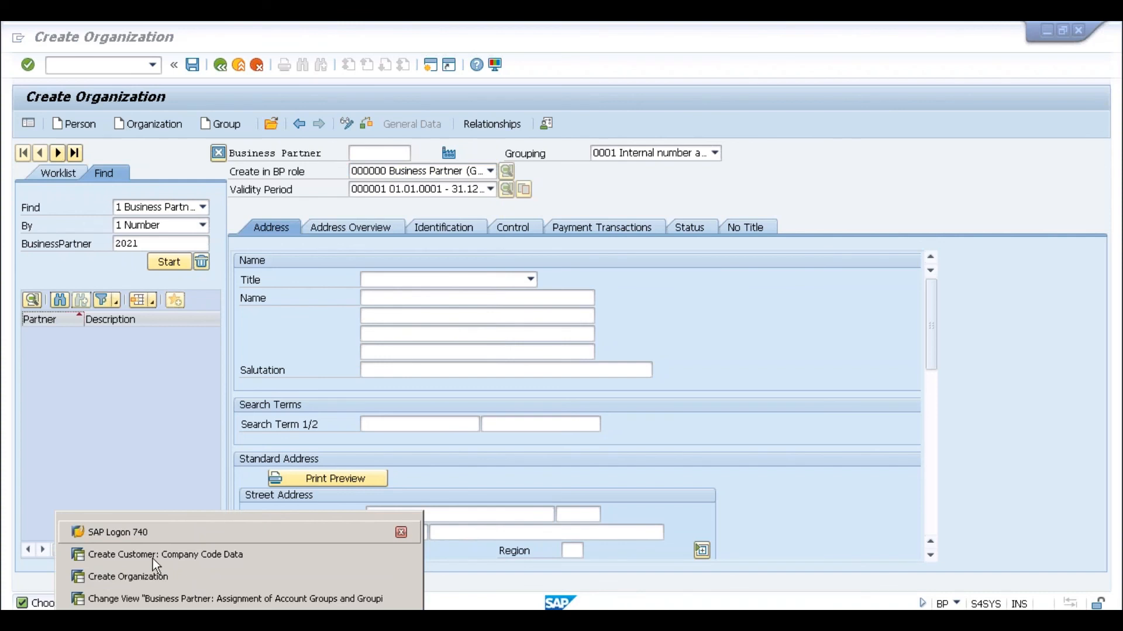
- Log on to the S4 1610 system in SAP Logon with the saved user and password
left_click(152, 539)
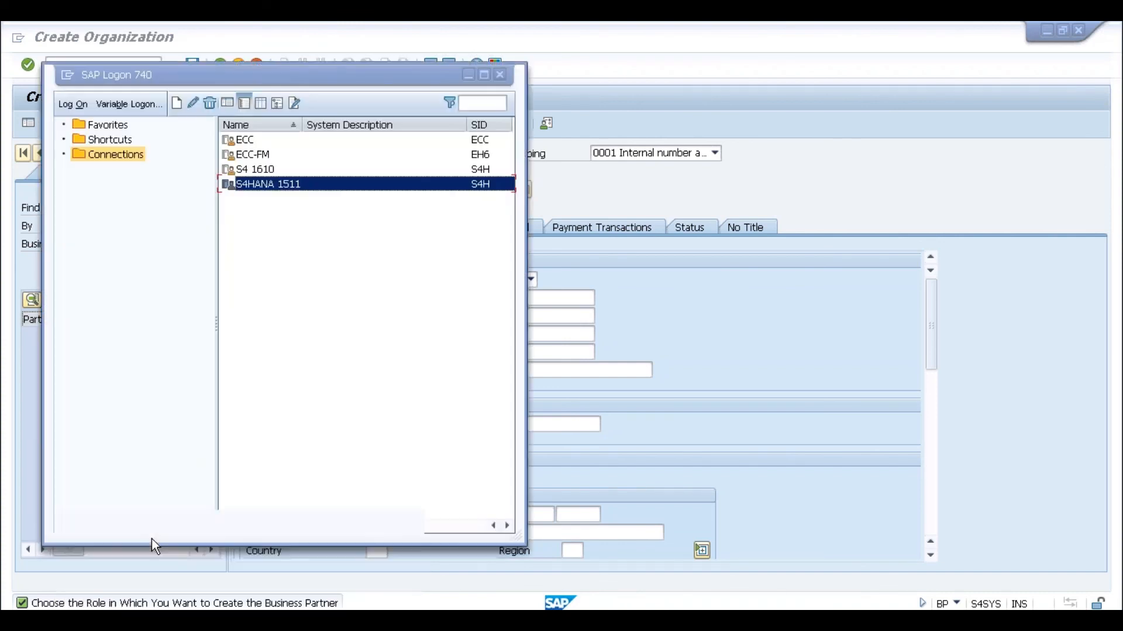
double_click(280, 169)
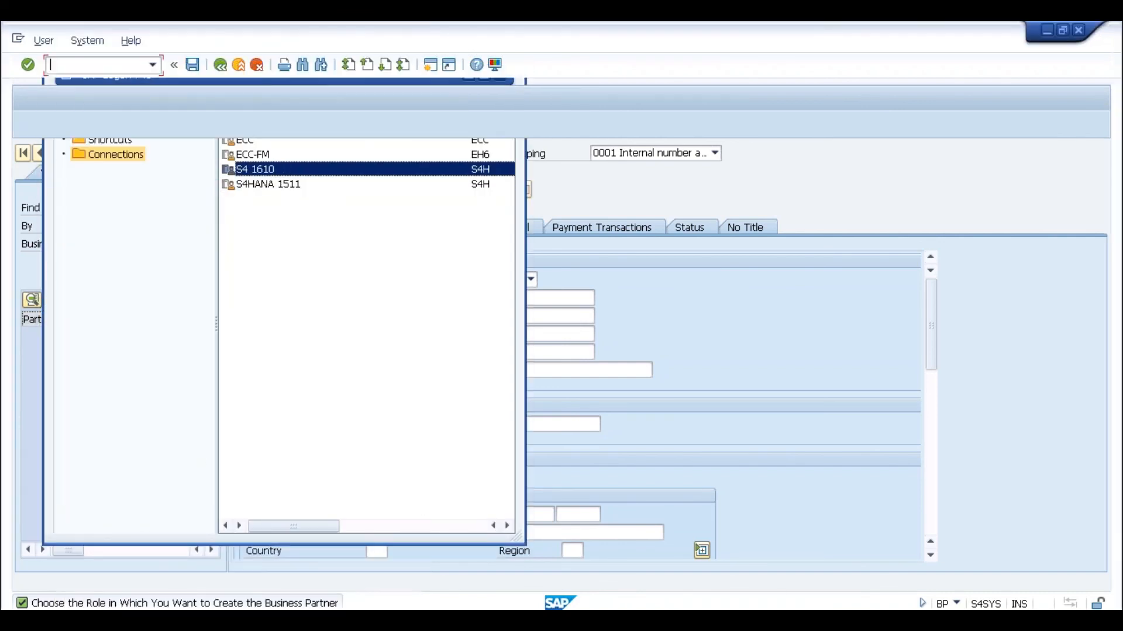
key("Down")
key("Down")
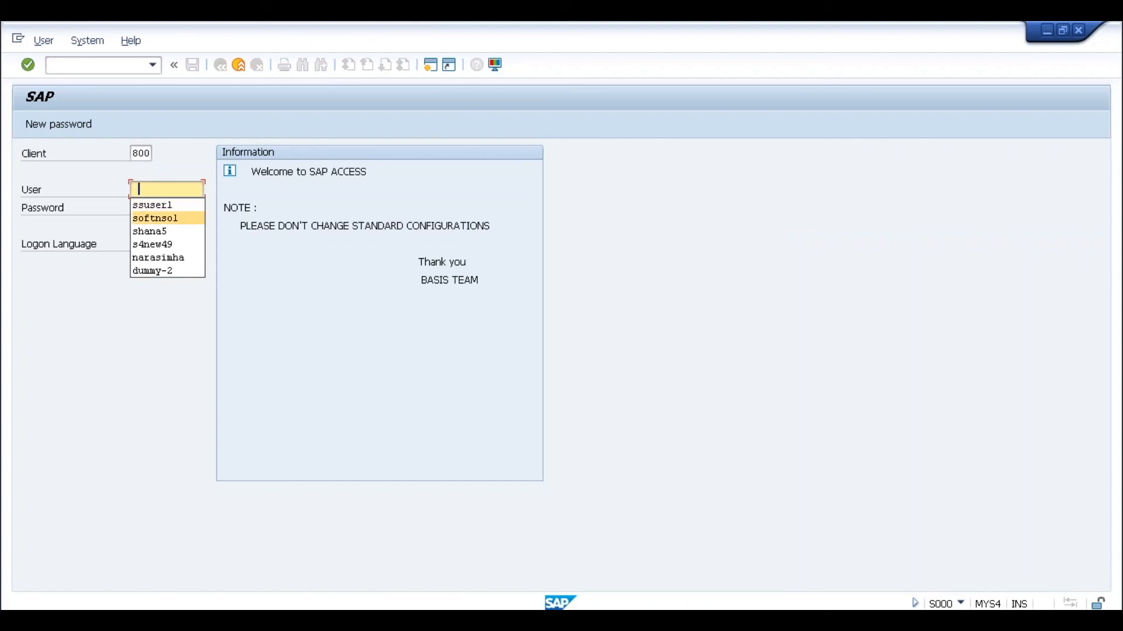
key("Tab")
type("****")
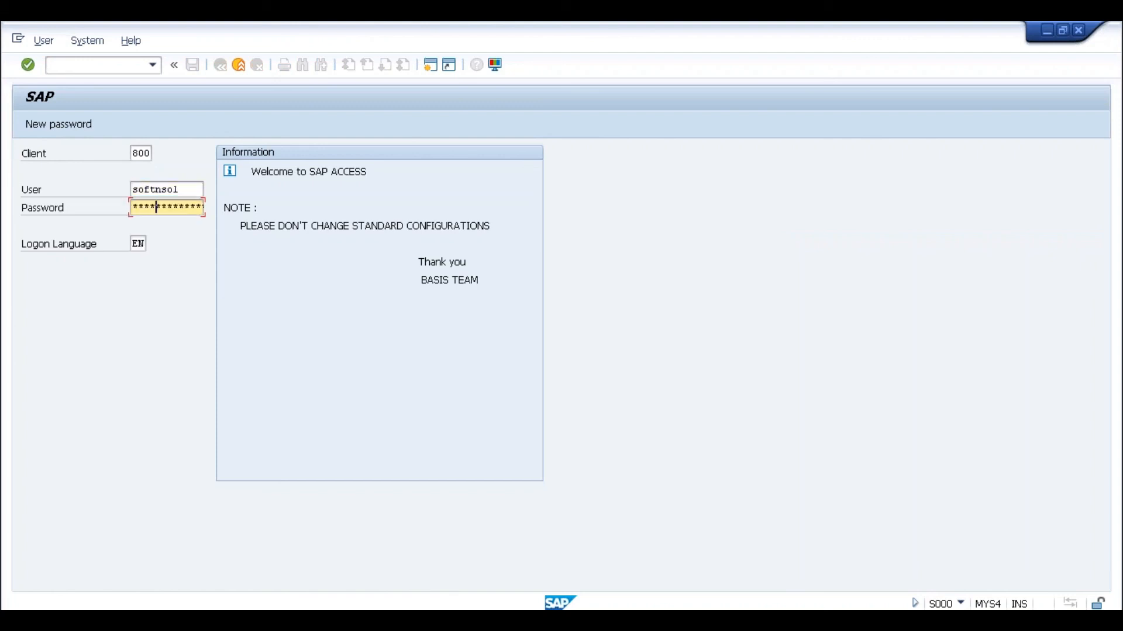
type("*****")
key("Return")
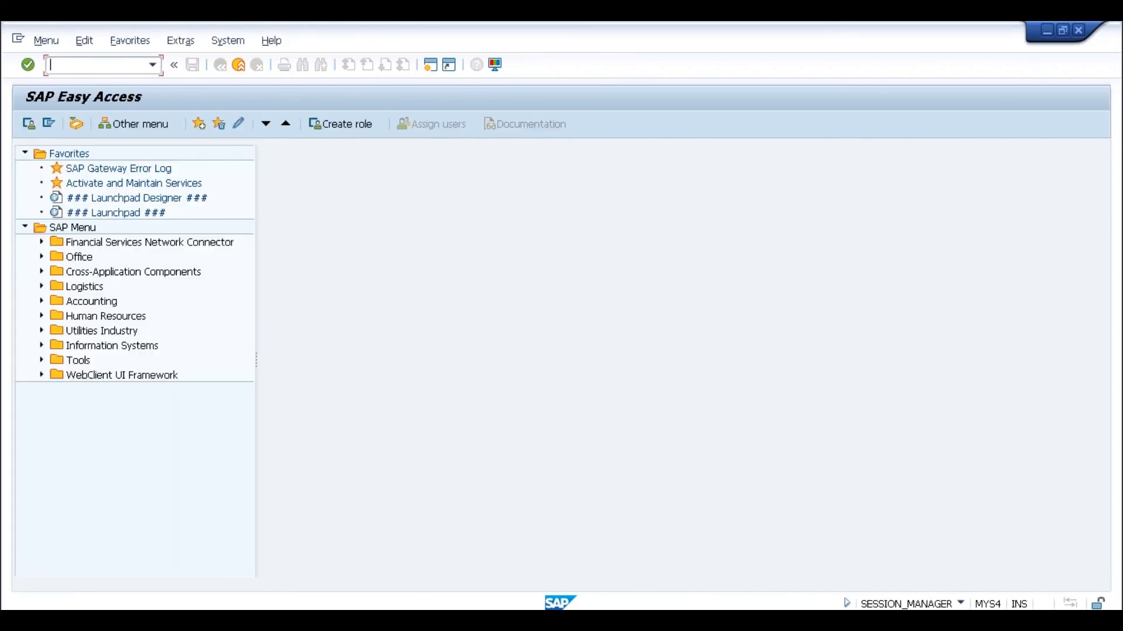
- Run transaction BP and start creating a new Organization business partner
left_click(153, 65)
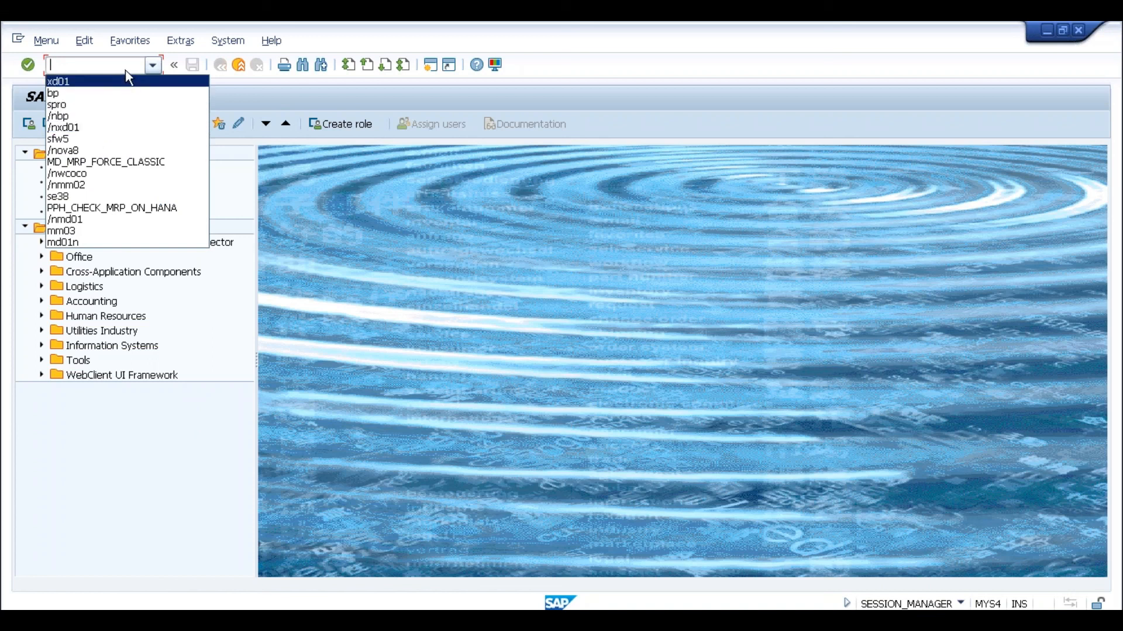
type("bp")
key("Return")
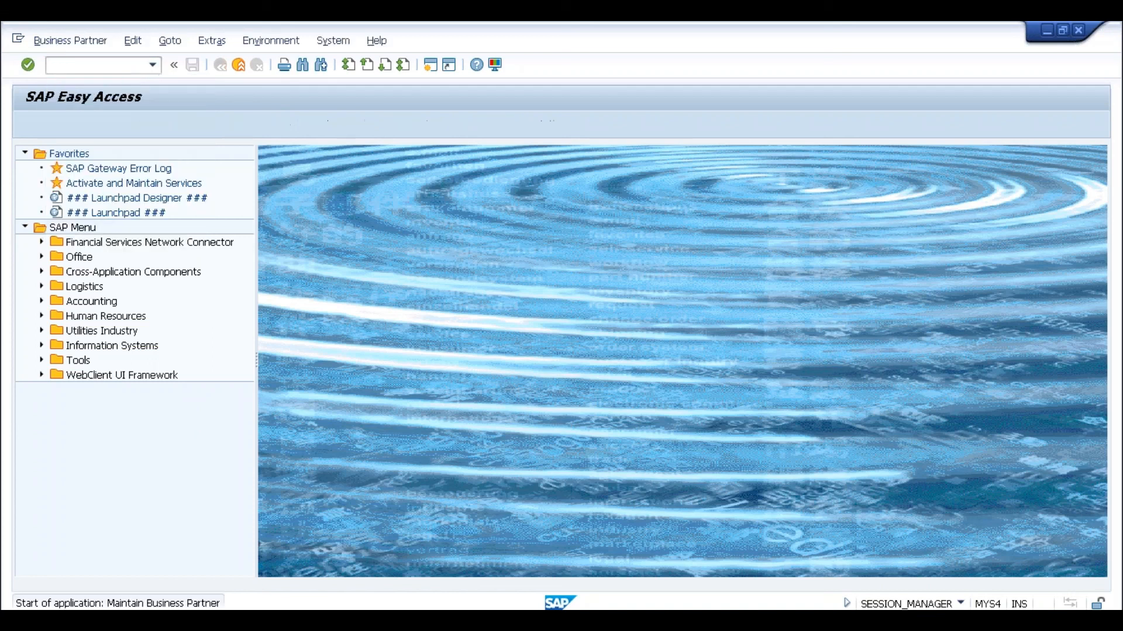
left_click(166, 121)
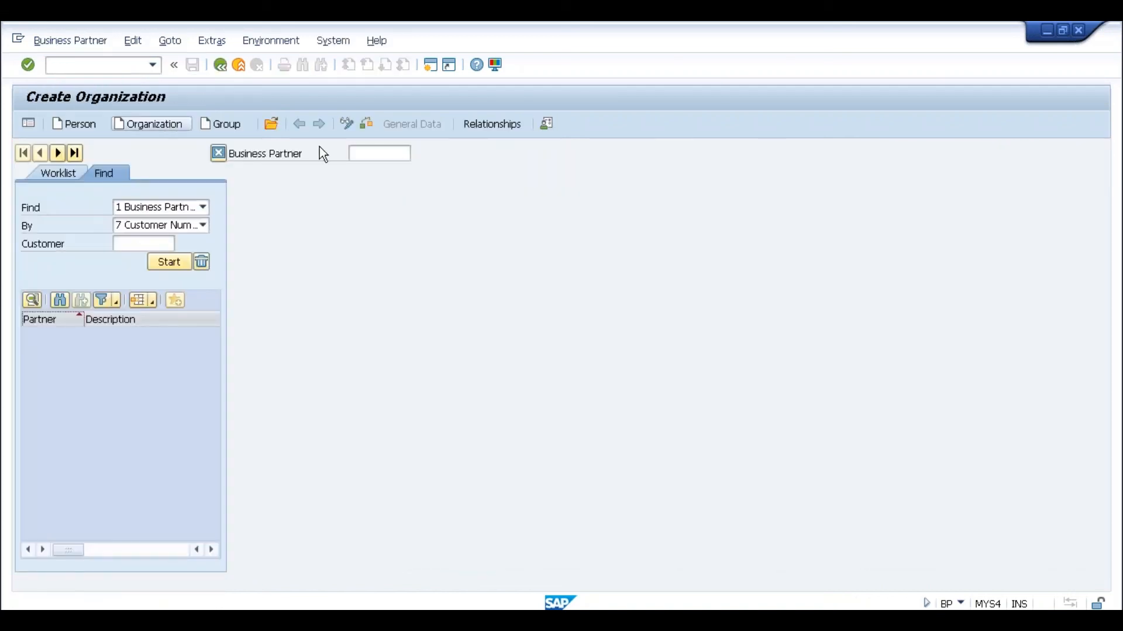
- Open the Create in BP role list and scroll through the available roles
left_click(489, 172)
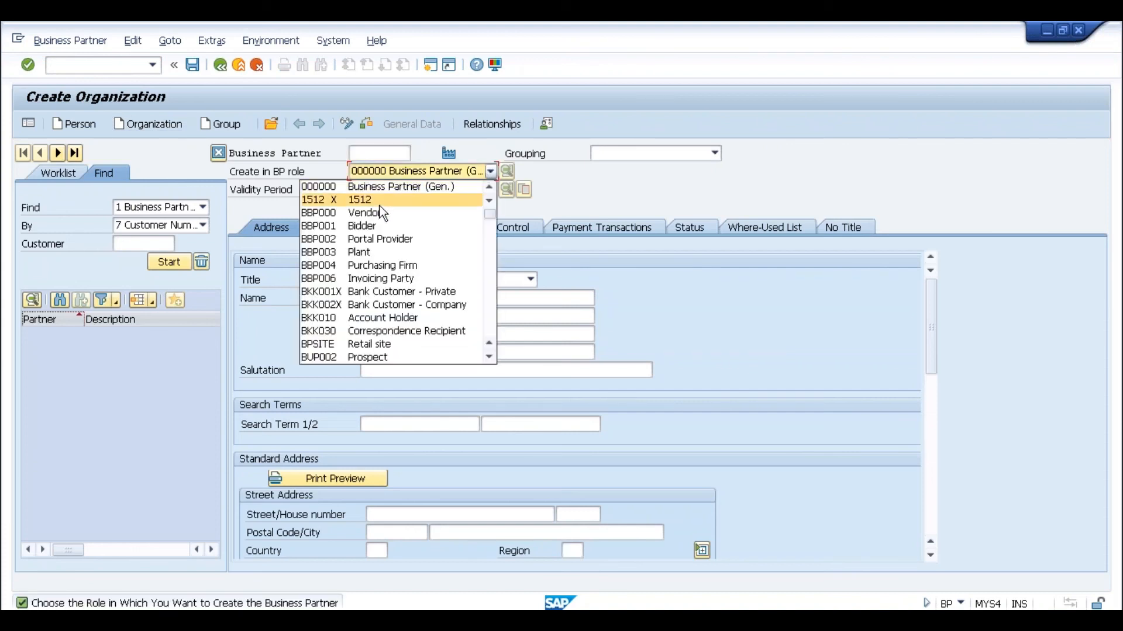
left_click(489, 234)
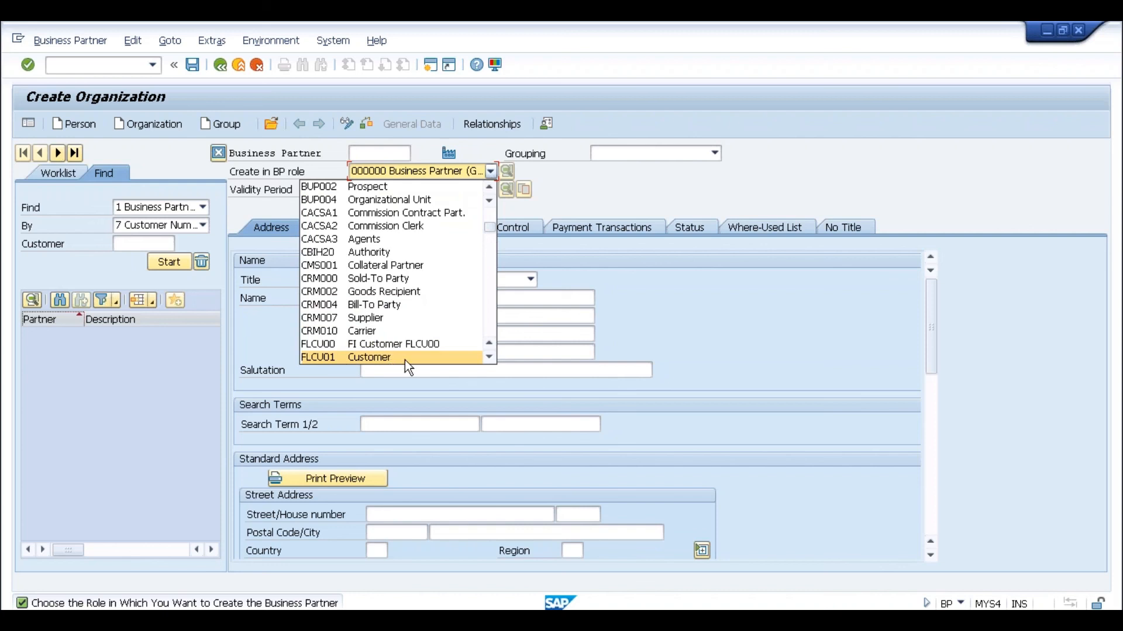
left_click(490, 305)
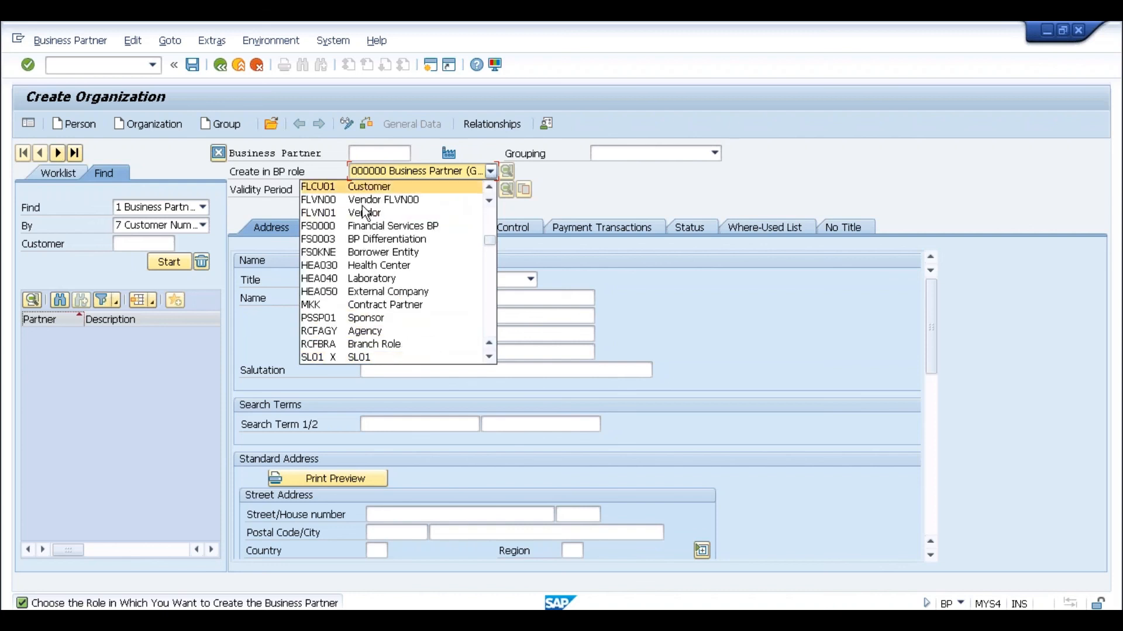
left_click(489, 303)
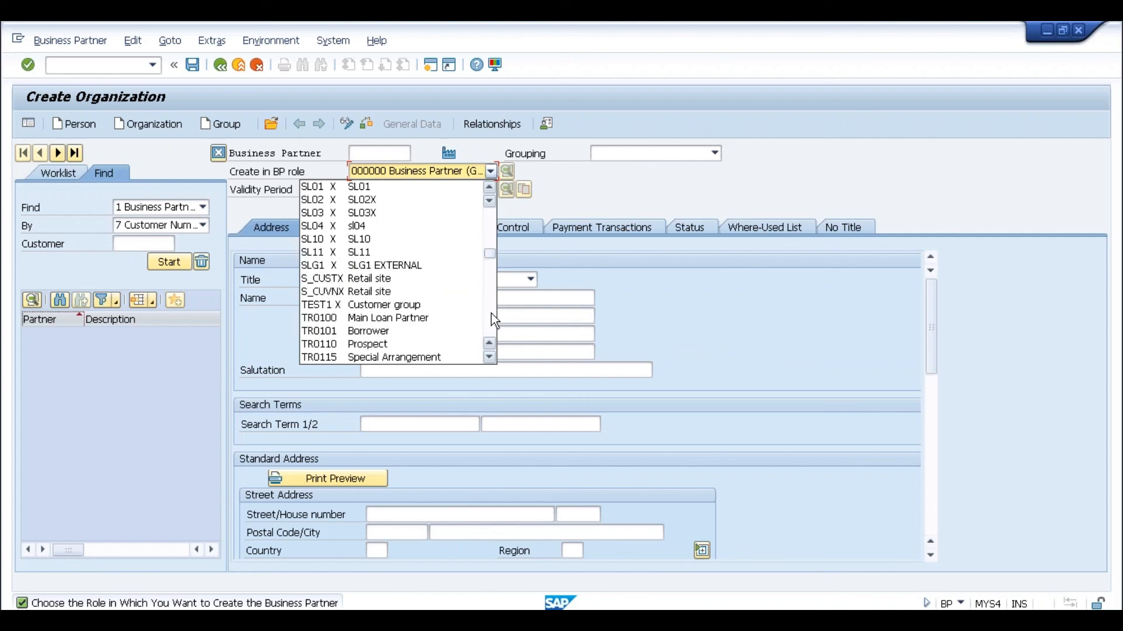
left_click(490, 314)
left_click(491, 319)
left_click(491, 319)
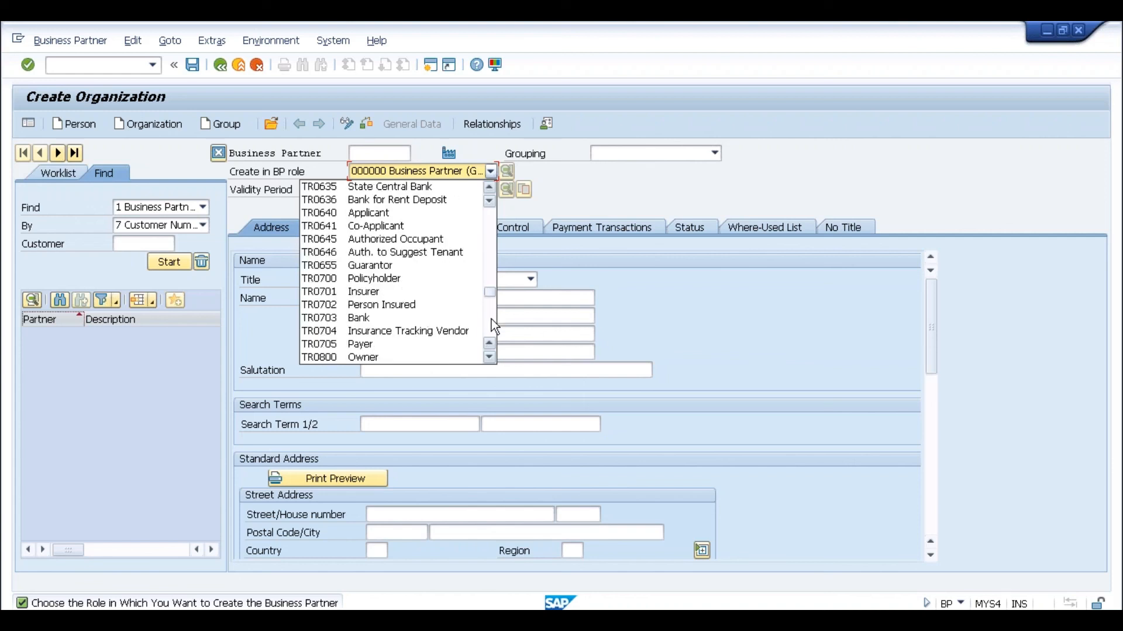
left_click(491, 294)
left_click(491, 301)
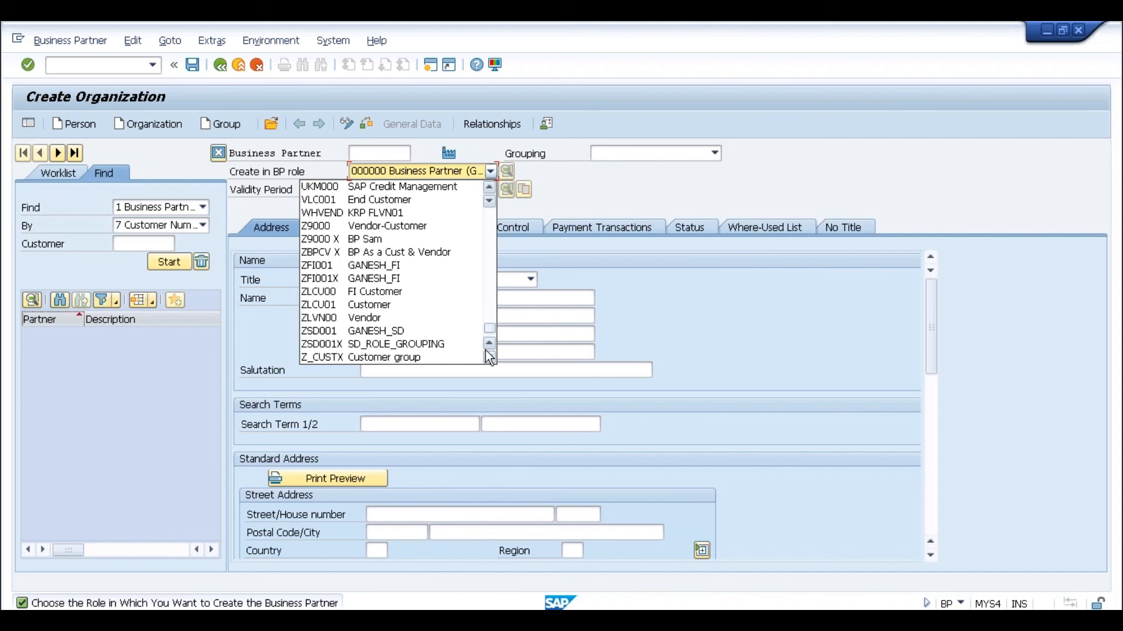
left_click(489, 320)
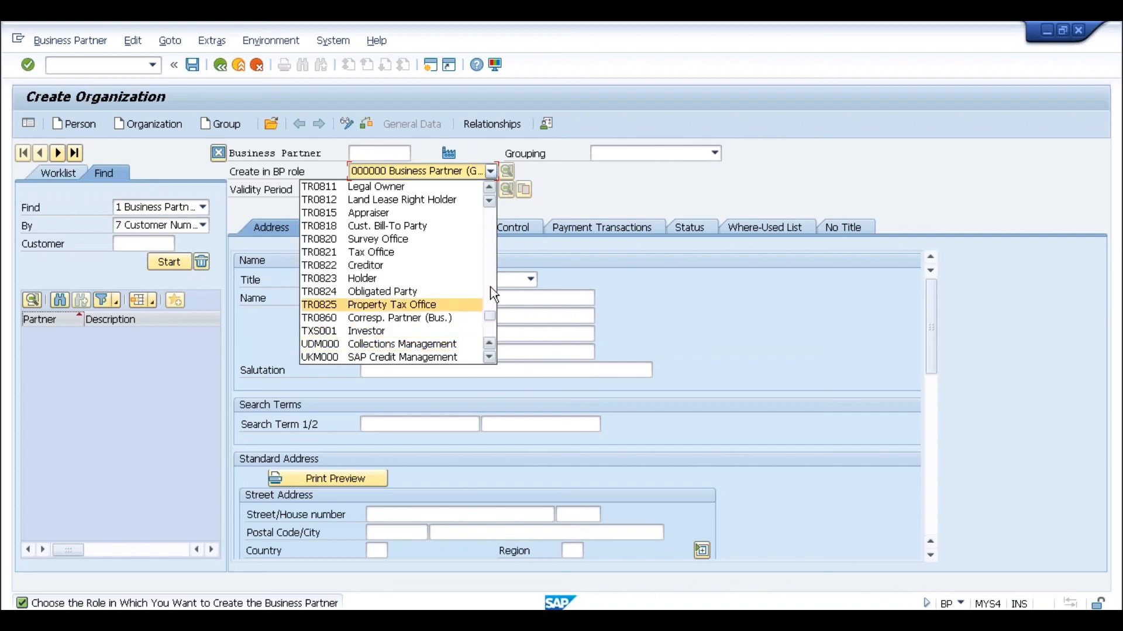
- Close the role list keeping 000000 Business Partner (Gen.) and check validity 01.01.0001–31.12.9999
left_click(491, 271)
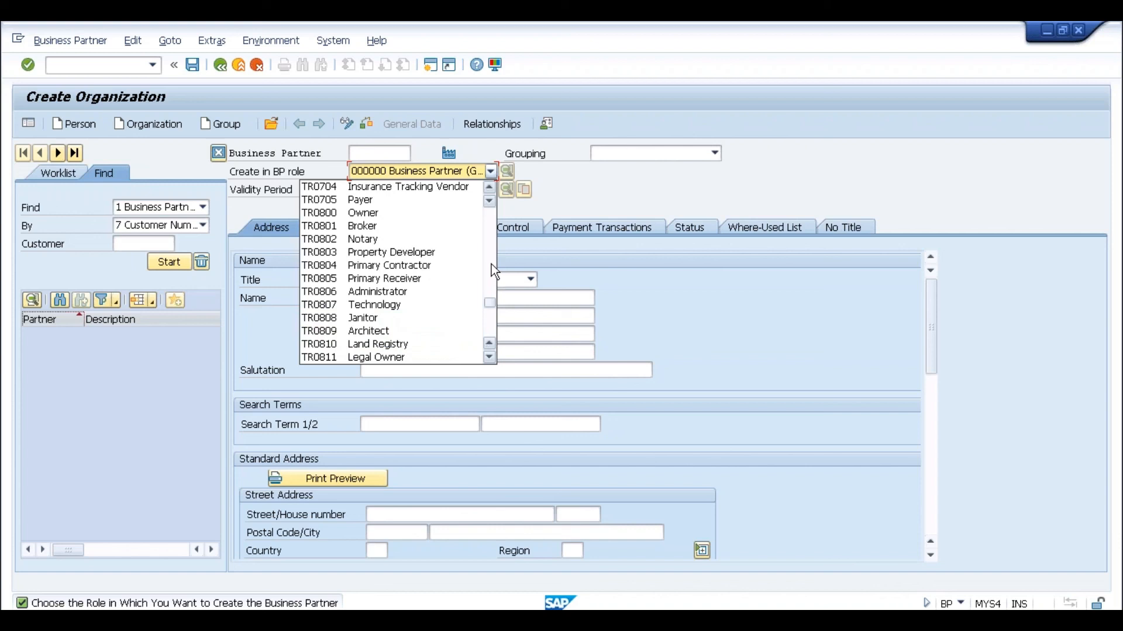
left_click(491, 261)
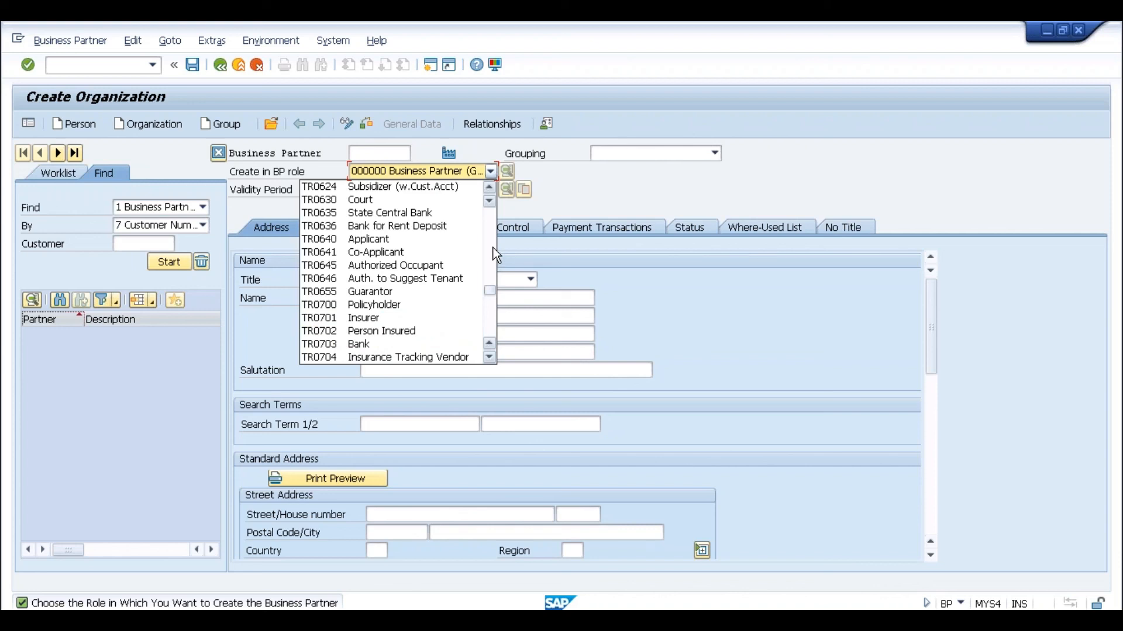
left_click(562, 194)
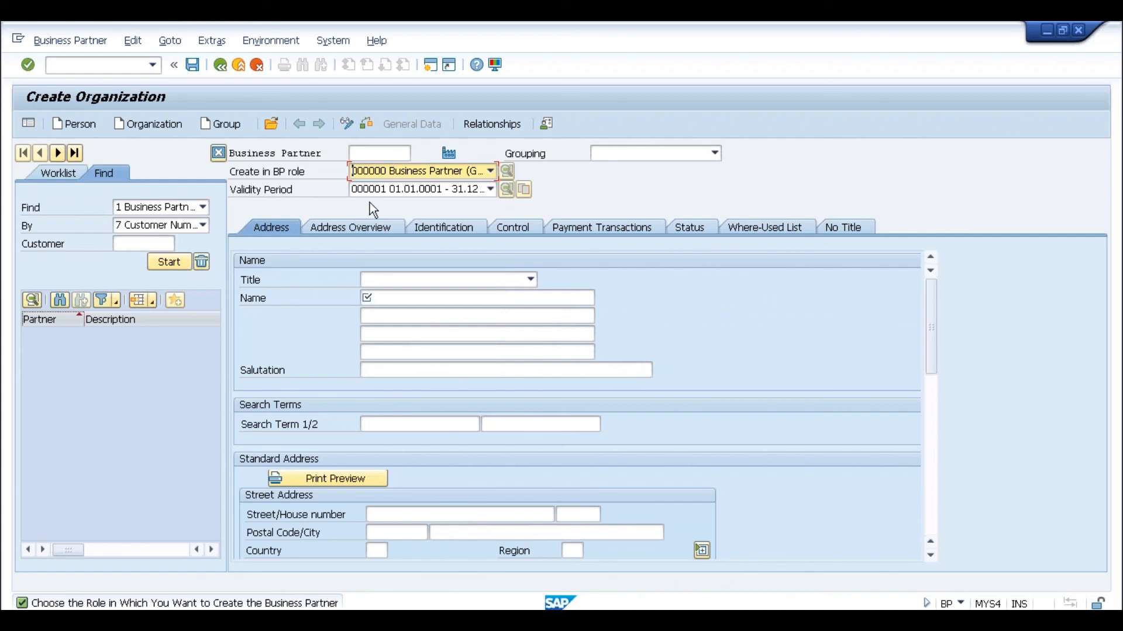
left_click(441, 196)
- In the other session, open business partner 2021 and save the pending new partner
left_click(436, 200)
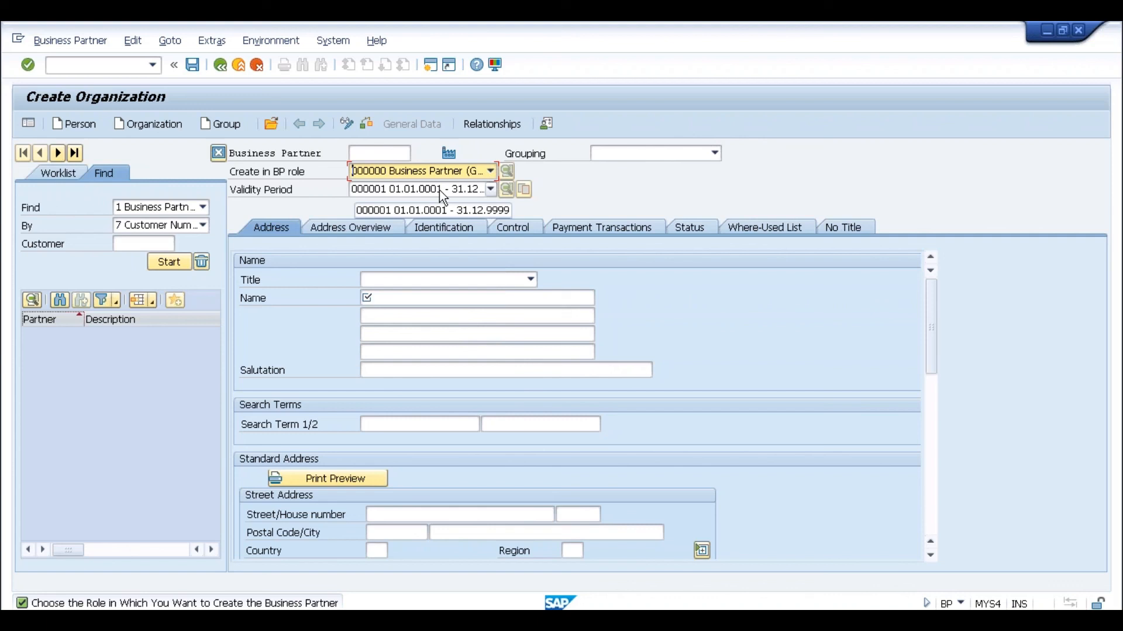
key("alt+Tab")
key("alt+Tab")
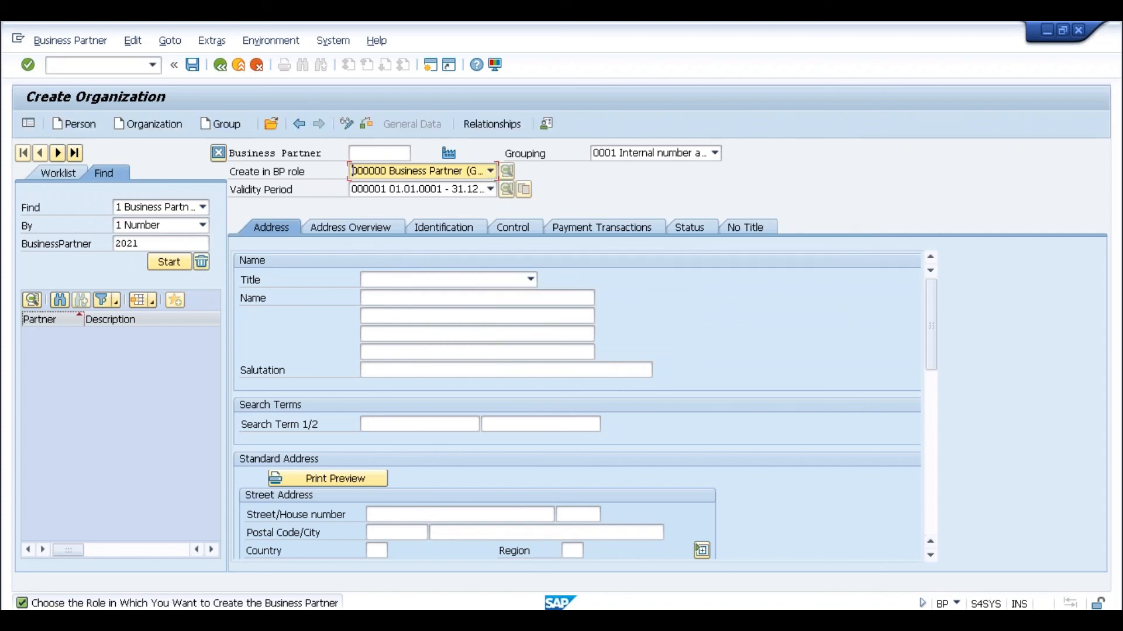
left_click(169, 261)
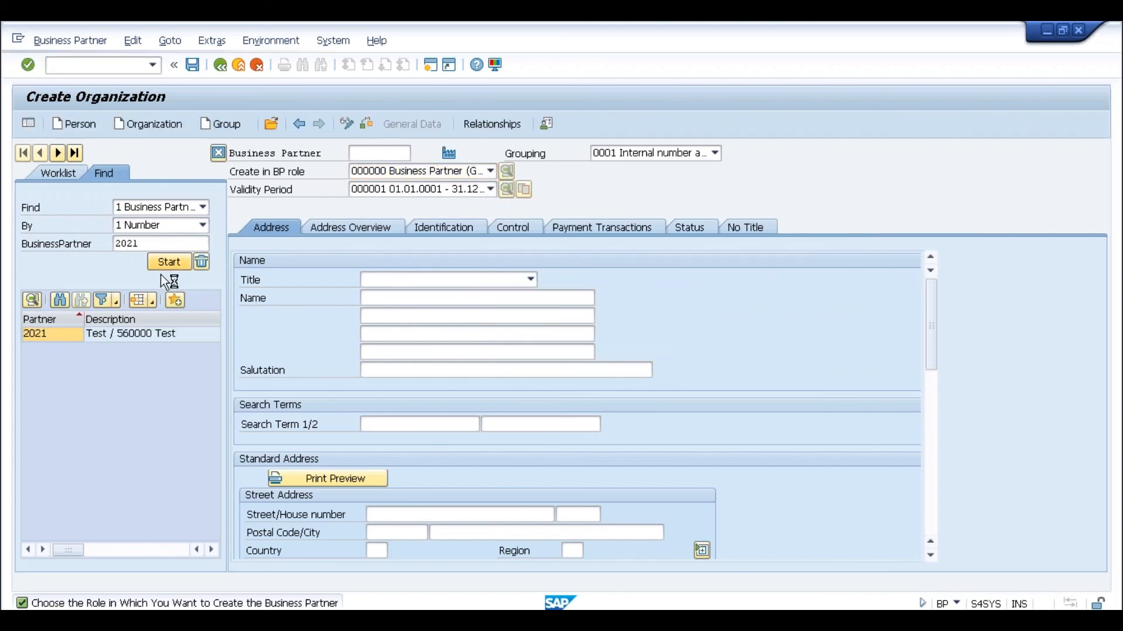
double_click(152, 335)
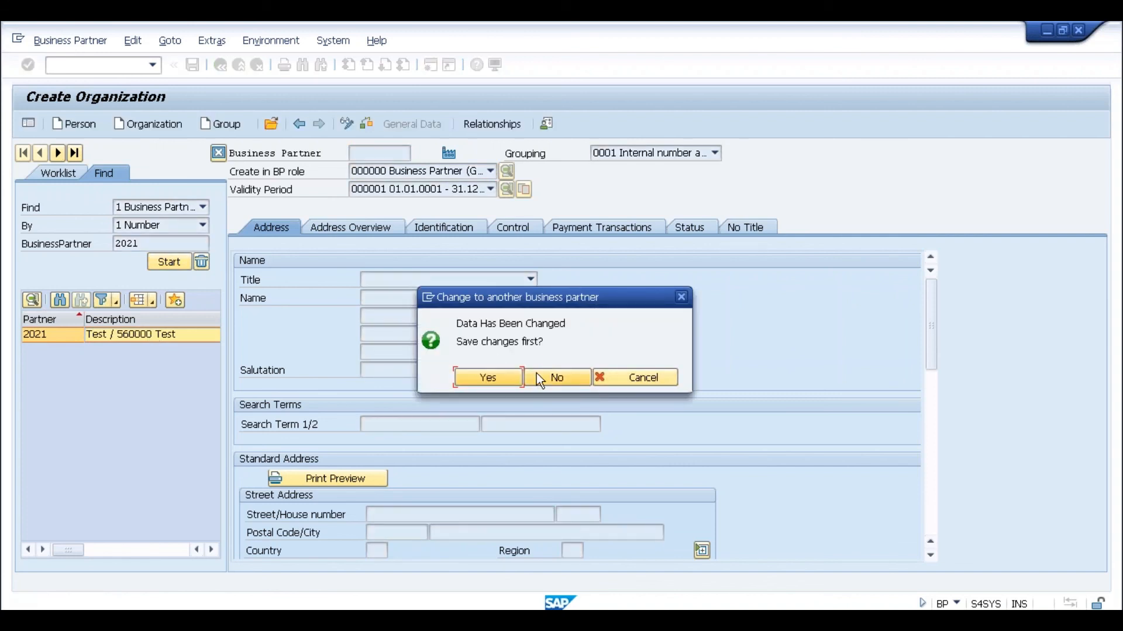
left_click(512, 381)
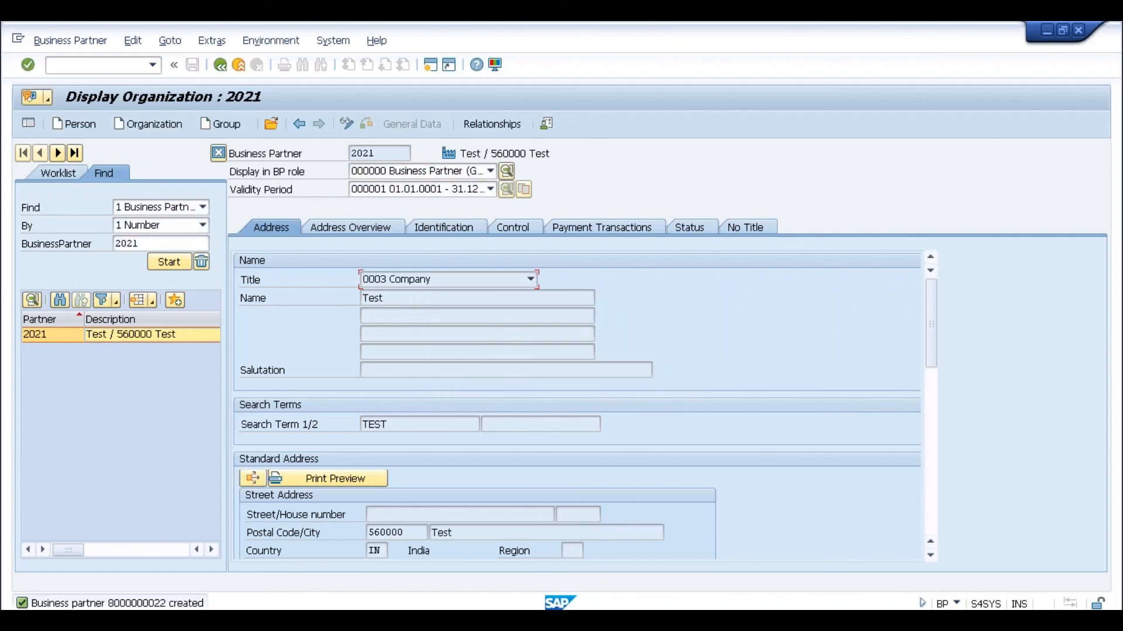
- Display partner 2021 in role FLCU01 Customer and show its Sales and Distribution data
left_click(474, 173)
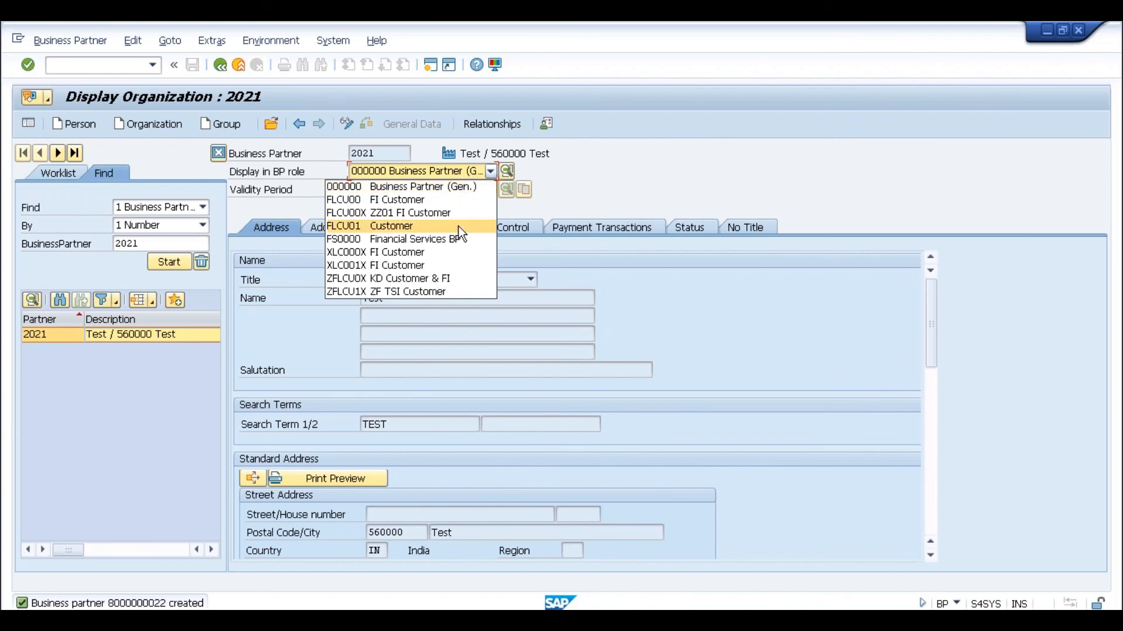
left_click(423, 226)
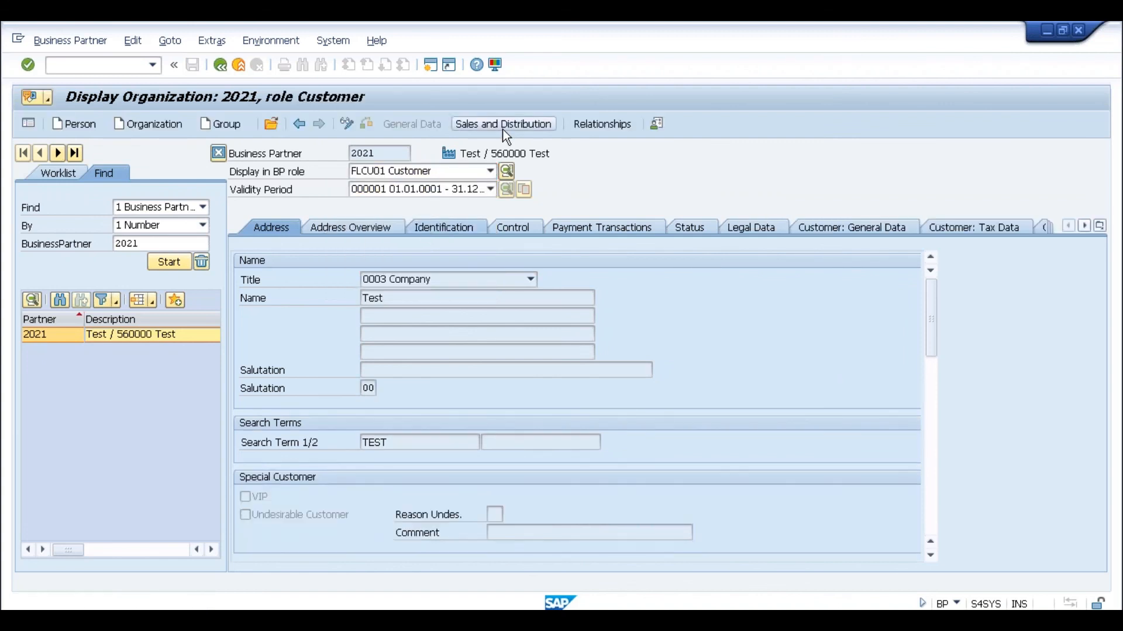
left_click(504, 125)
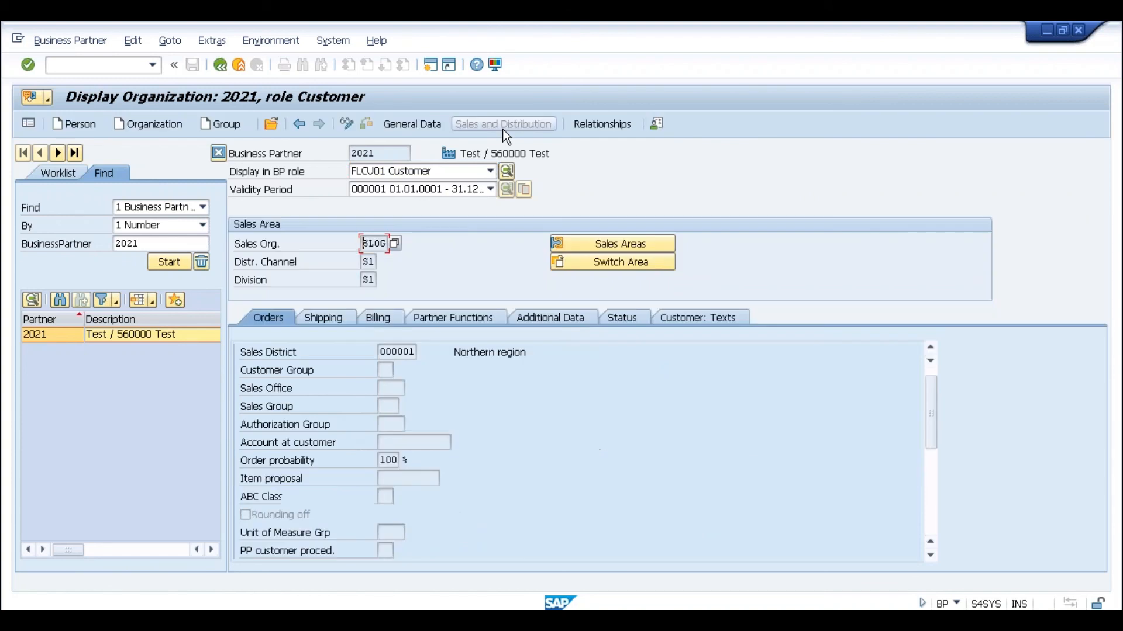
- Check partner 2021's empty Partner Functions, then select all the old notes in Notepad
left_click(466, 321)
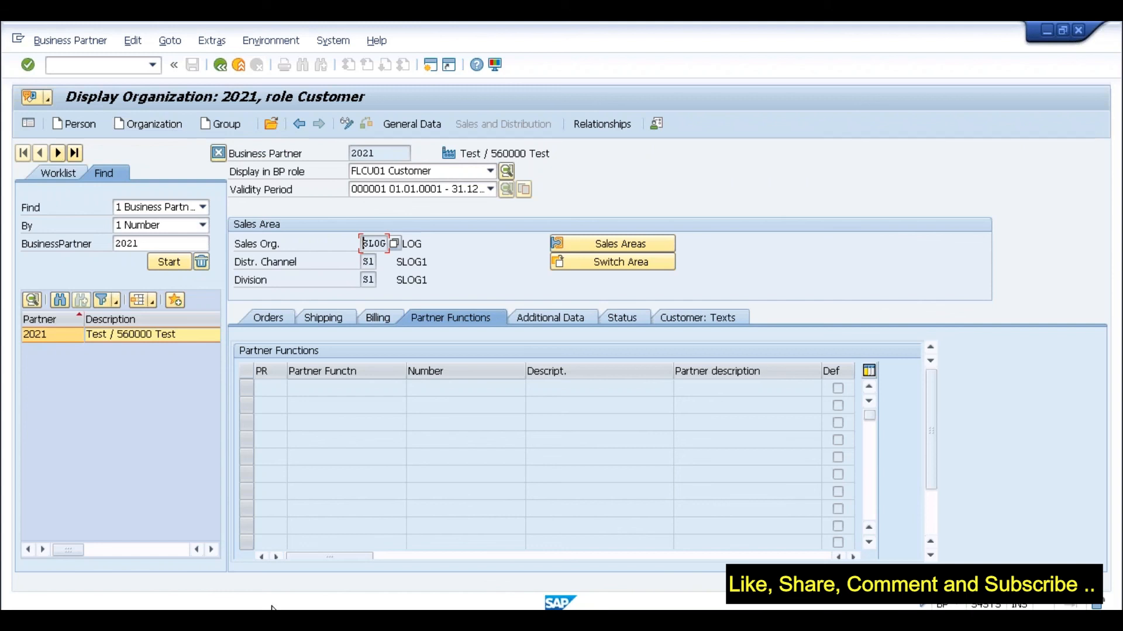
key("alt+Tab")
left_click_drag(347, 132, 210, 95)
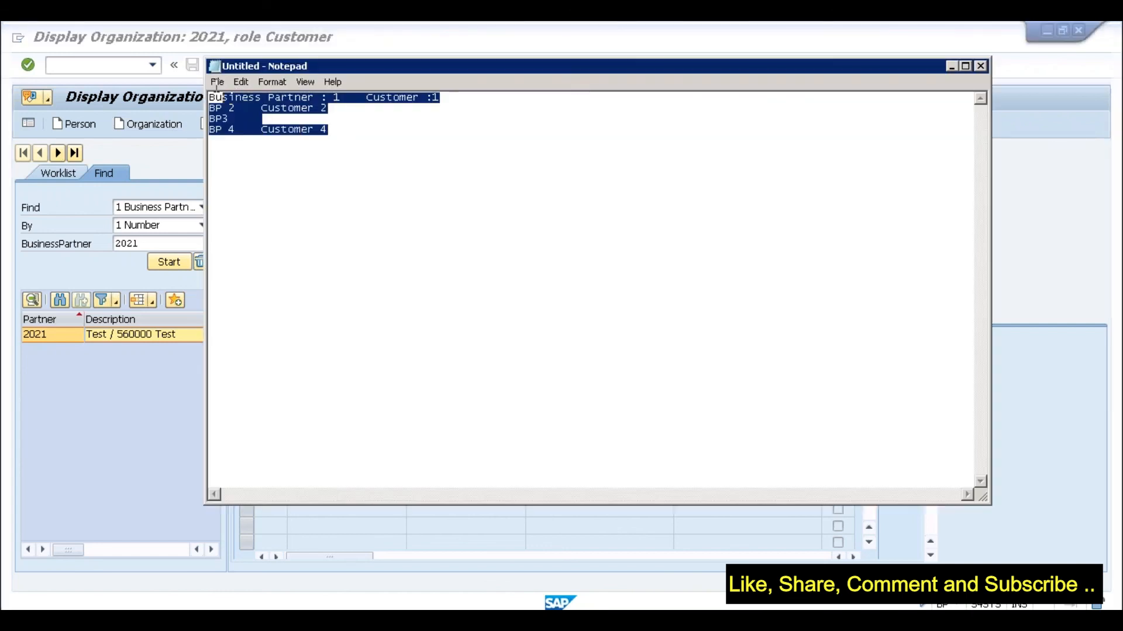
- Replace the notes with 'Customer Account Groups:', 'Sold To Party' and 'Ship To Party' lines
key("Delete")
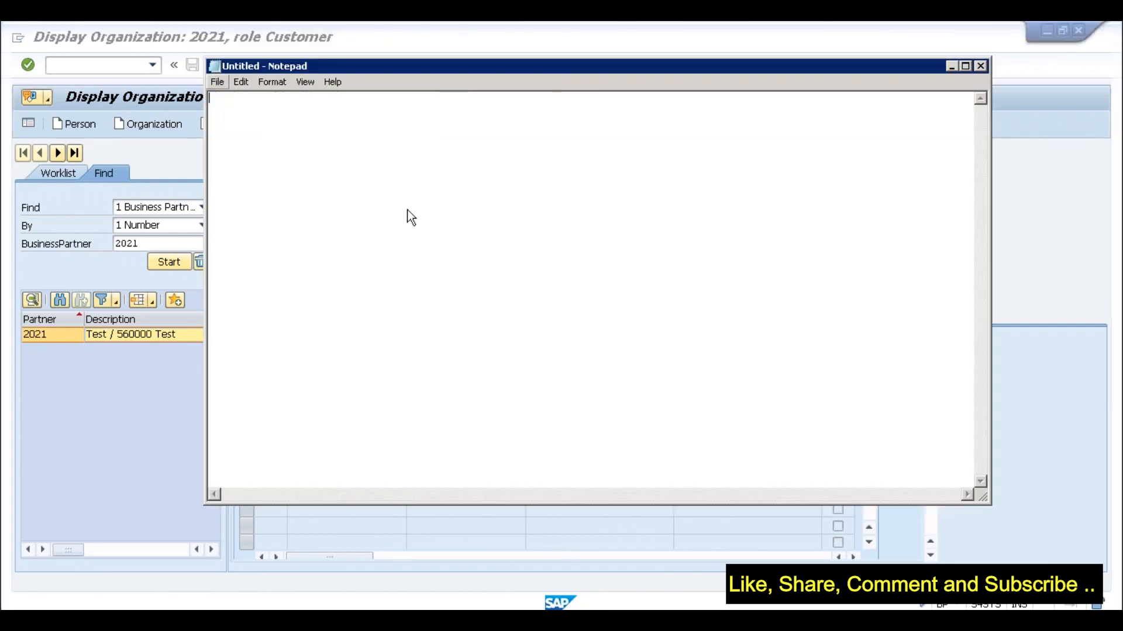
type("Customer Account Groups:")
key("Return")
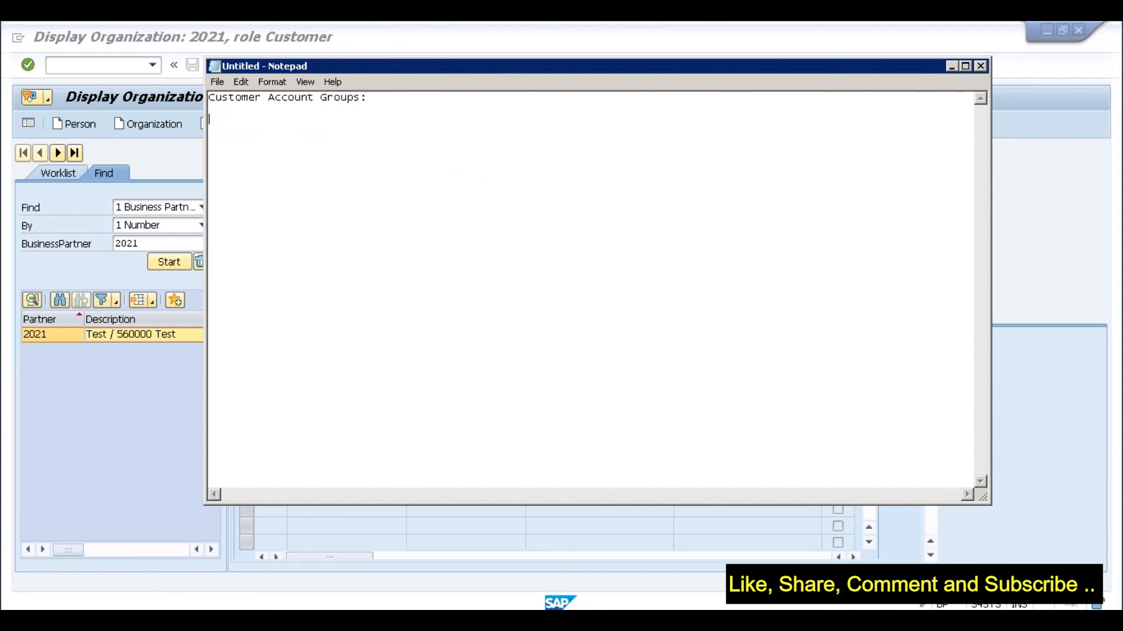
type("Sold To Party")
key("Return")
type("Ship To")
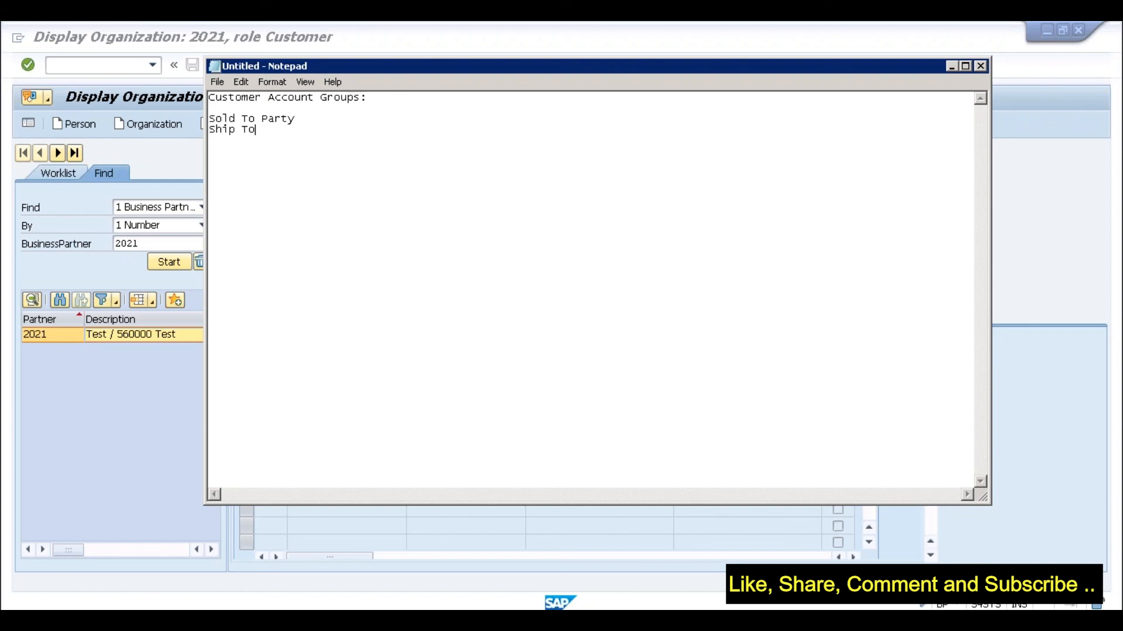
type(" Party")
- Add a 'Business' line below the list, tweak the Sold To Party text, and return to SAP
left_click(298, 117)
left_click(307, 131)
key("Return")
key("Return")
key("Return")
type("Business")
left_click(296, 120)
left_click_drag(297, 120, 217, 120)
left_click(269, 161)
left_click_drag(296, 120, 237, 119)
key("alt+Tab")
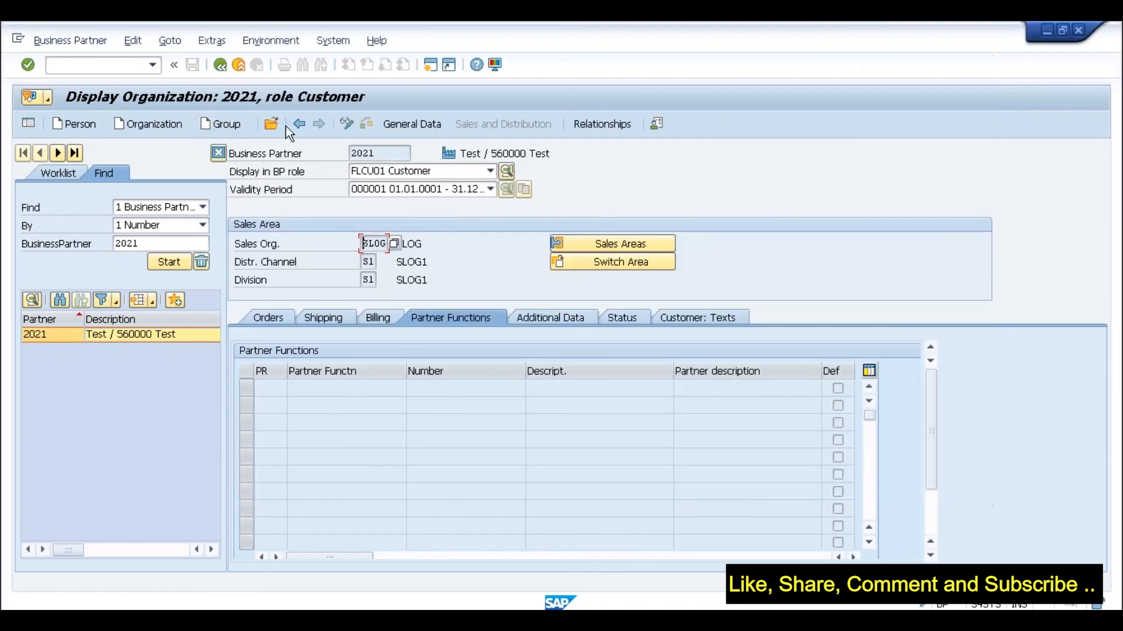
- Start a new organization and scroll the Grouping list, reviewing ZBD0 Sold to and ZBD1 Ship to
left_click(168, 125)
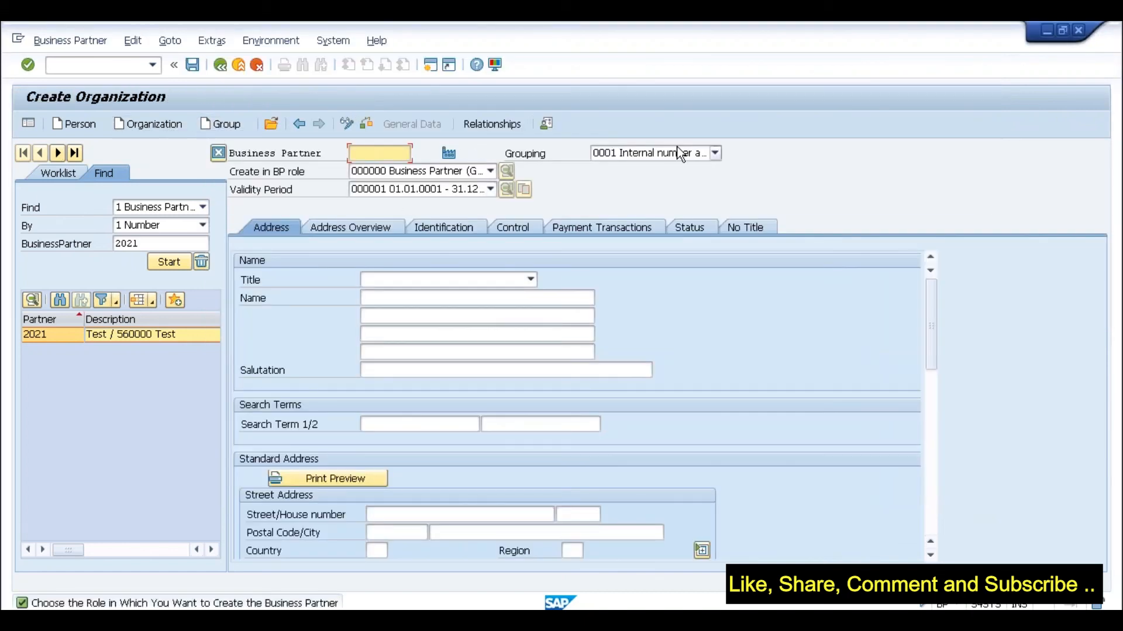
left_click(673, 155)
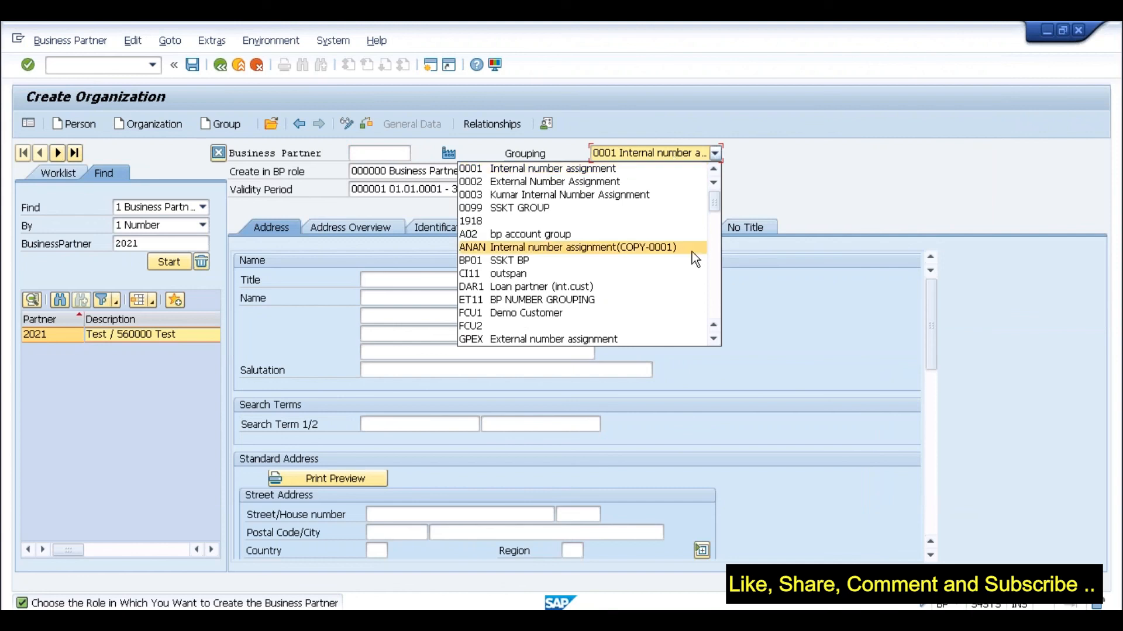
scroll(718, 257, "down", 9)
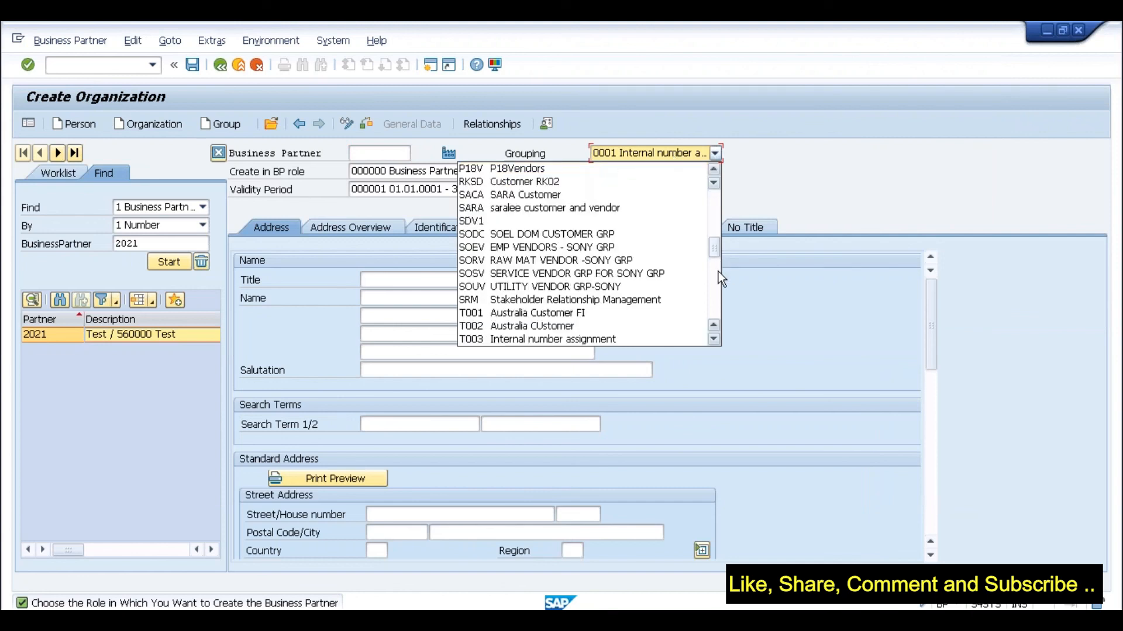
scroll(718, 288, "down", 5)
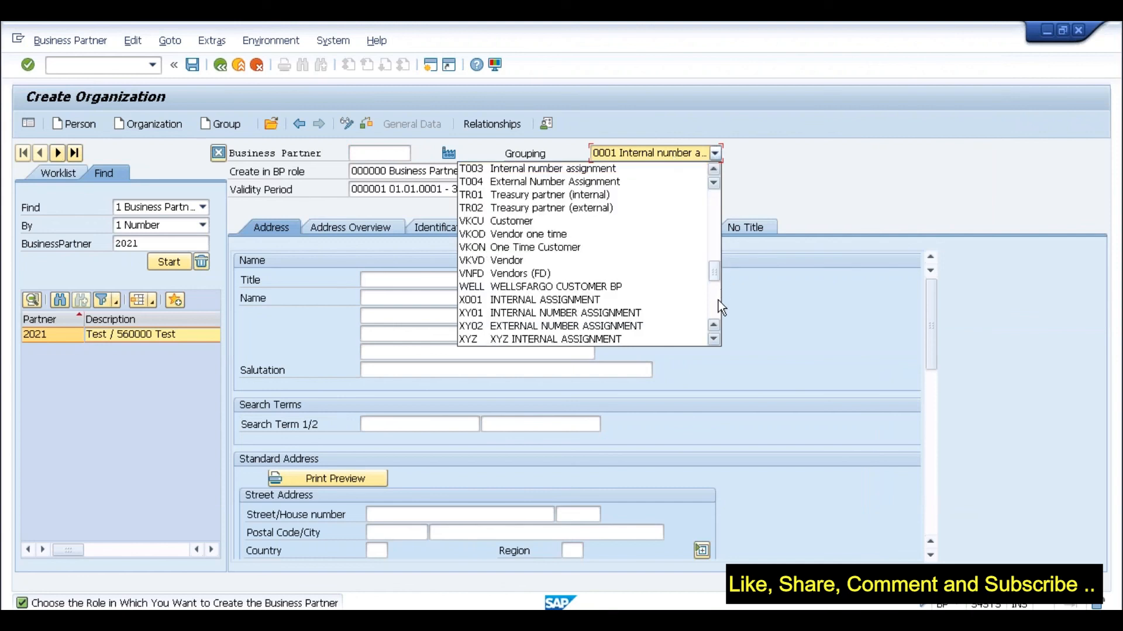
scroll(718, 300, "down", 4)
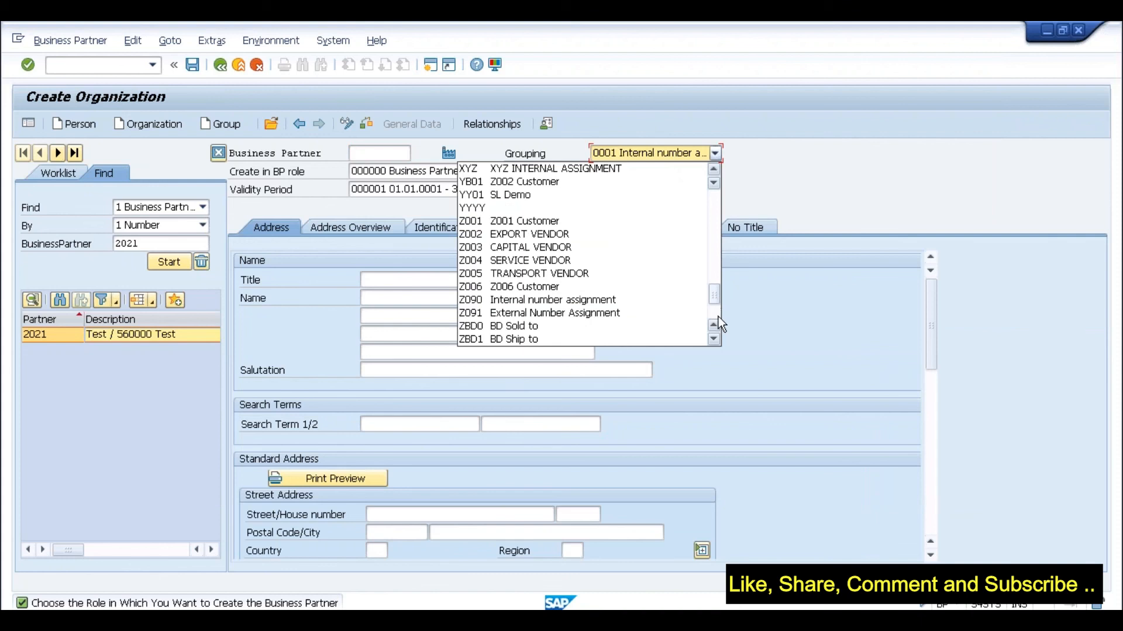
scroll(718, 317, "down", 3)
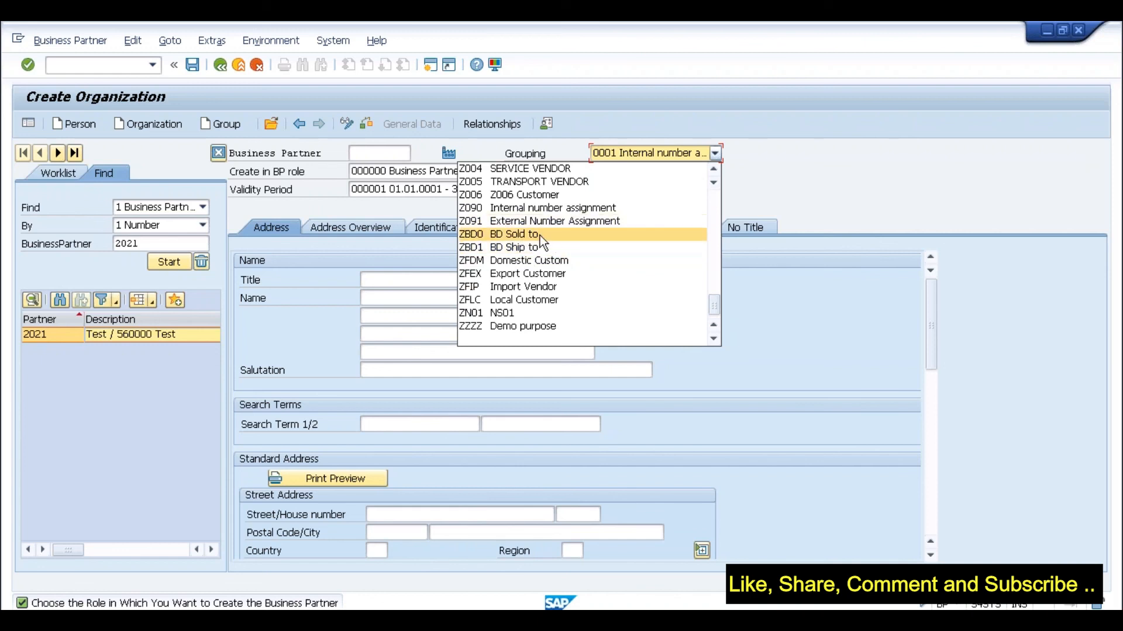
left_click(715, 227)
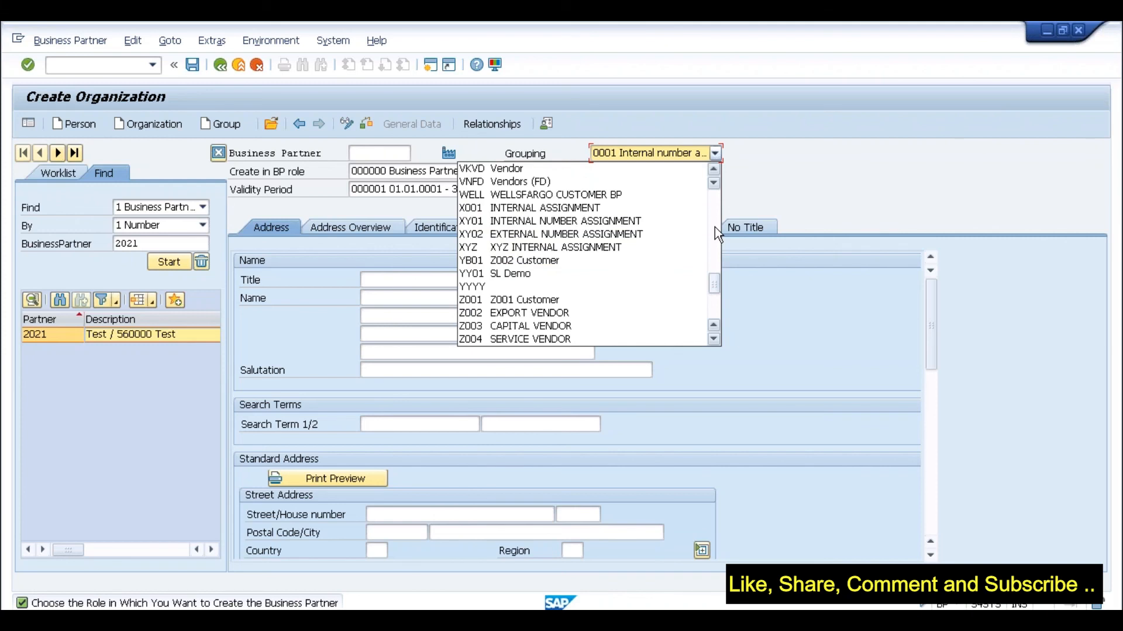